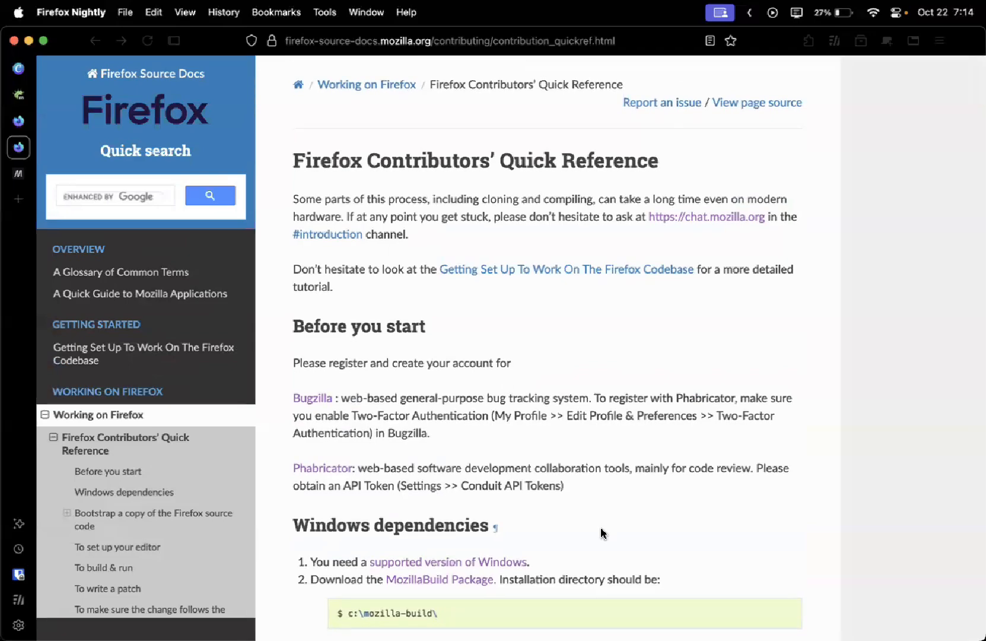
Look through the Firefox Contributors' Quick Reference, covering source code bootstrapping, coding style and local testing
scroll(603, 533, down, 15)
scroll(490, 465, down, 10)
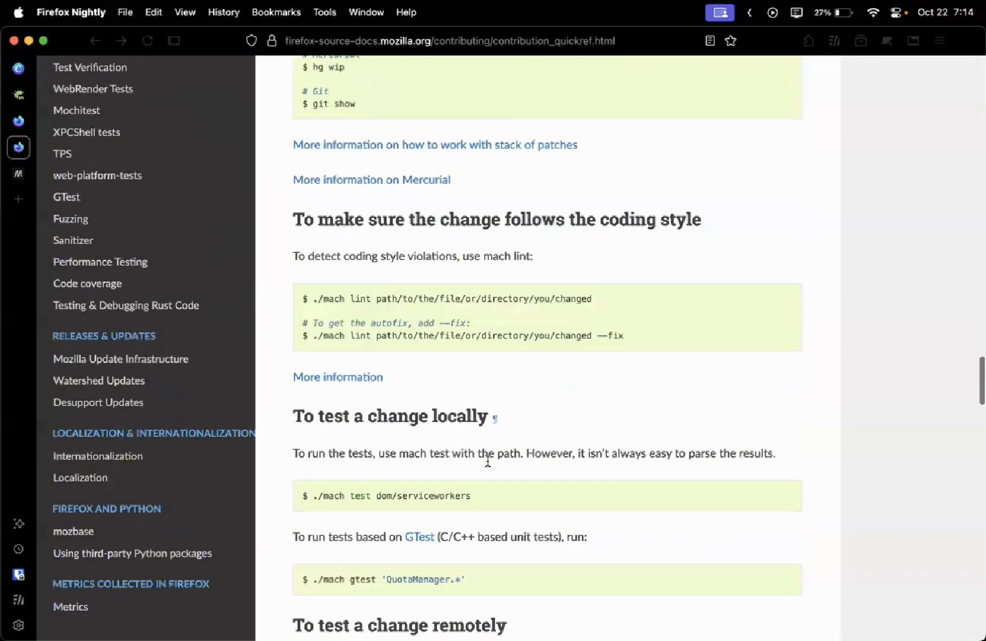
scroll(488, 462, down, 2)
scroll(488, 460, up, 20)
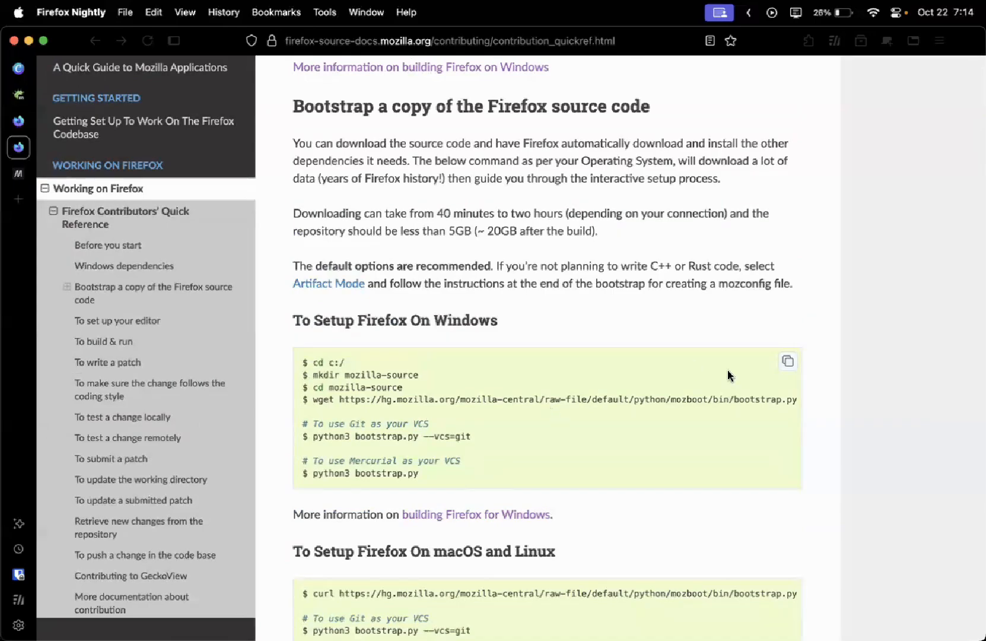
scroll(729, 375, up, 15)
mouse_move(309, 611)
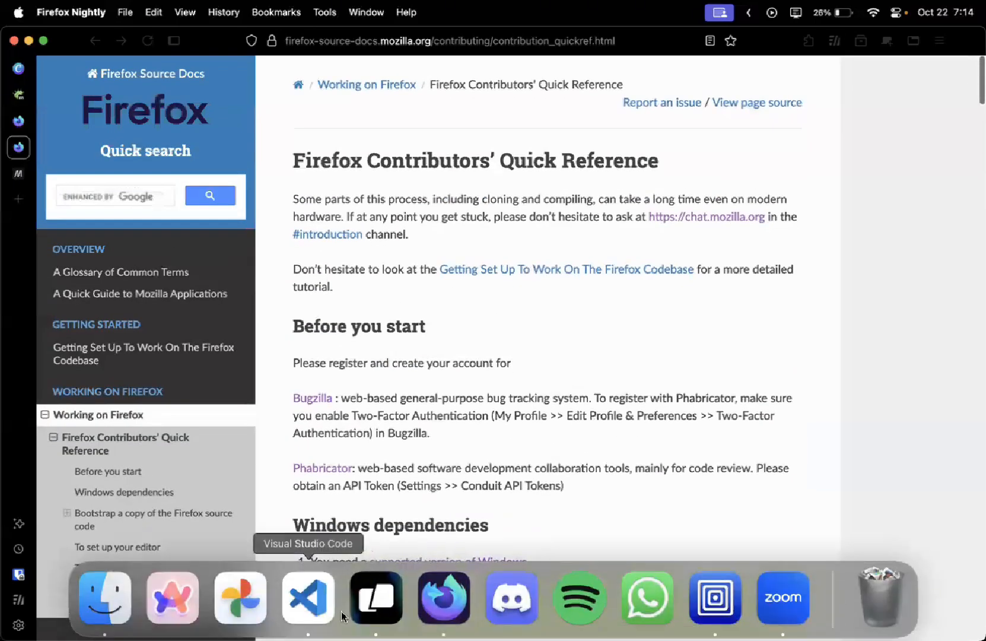
click(378, 606)
text(cd)
key(BackSpace)
key(BackSpace)
key(BackSpace)
key(super+Tab)
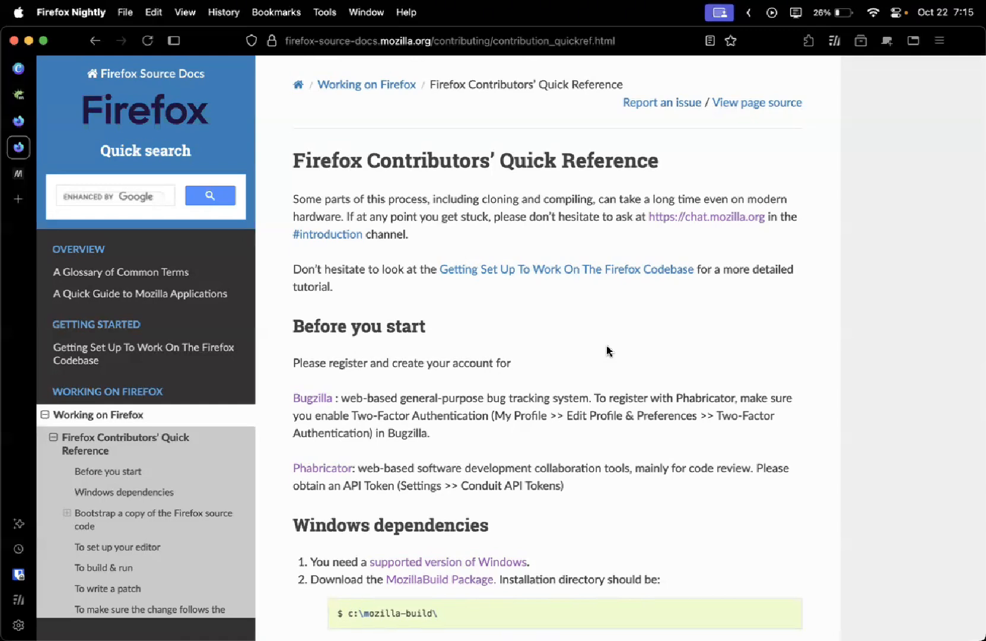
key(super+Tab)
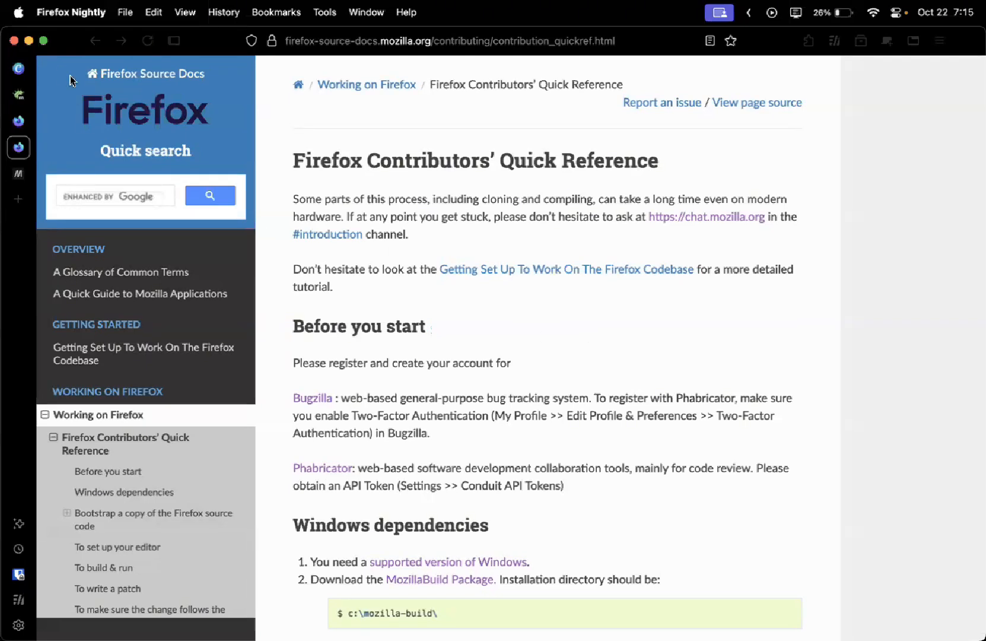
Switch to the Bugzilla home page
click(26, 96)
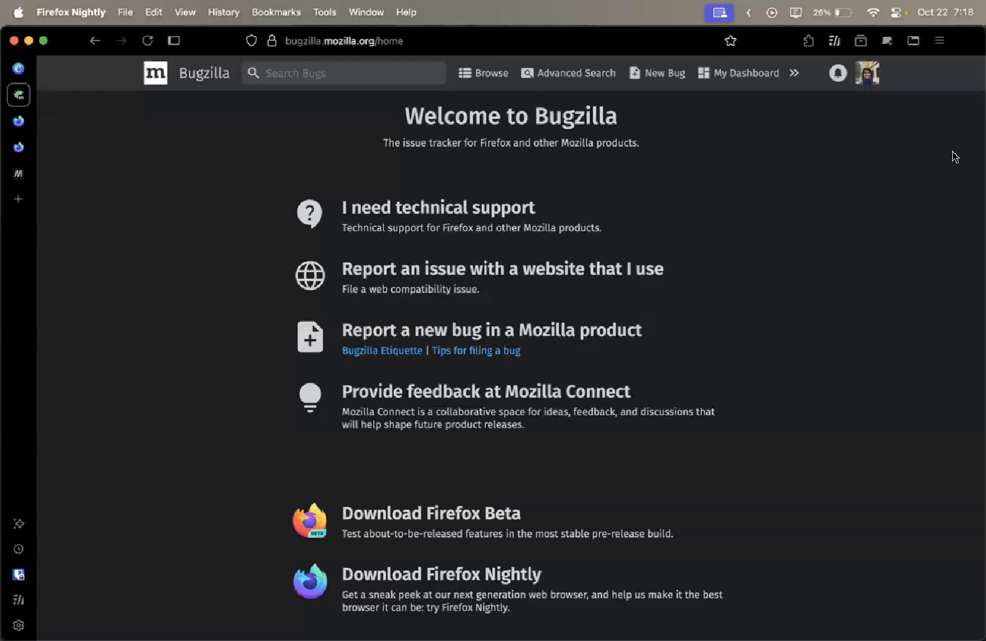
click(918, 40)
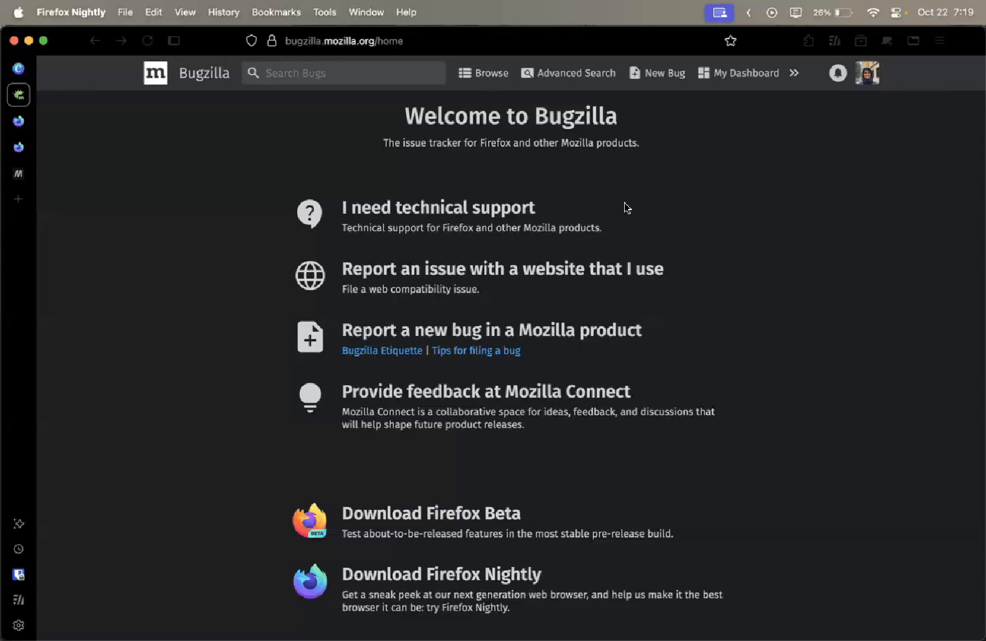
click(803, 207)
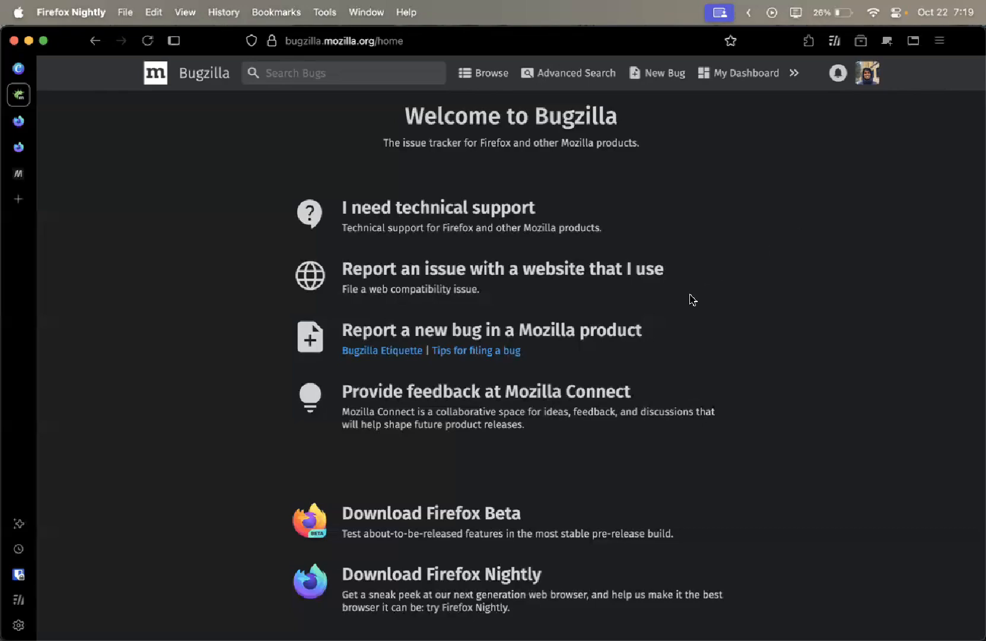
drag(761, 40, 757, 9)
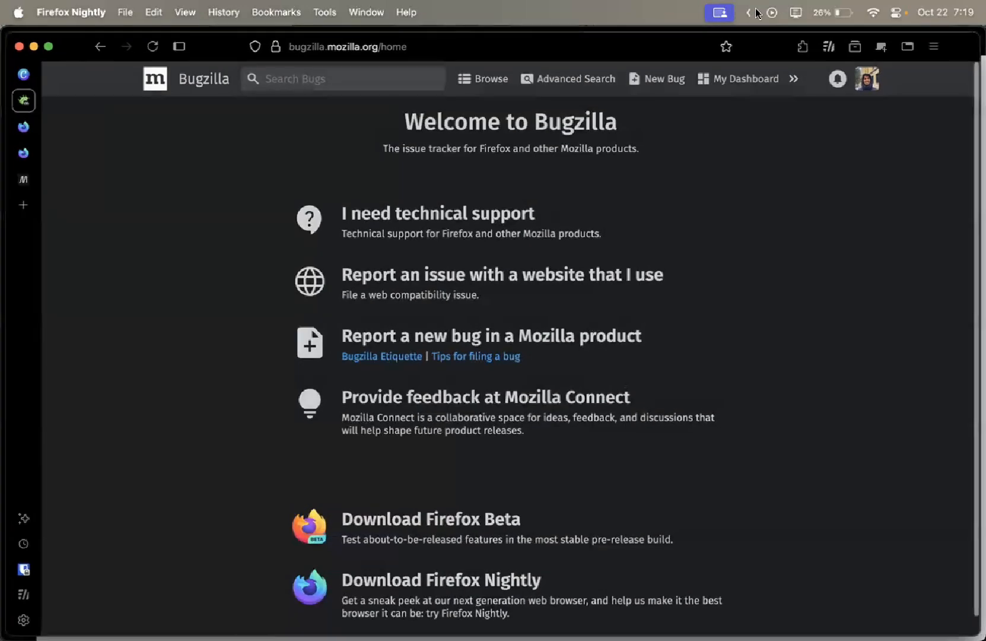
double_click(777, 44)
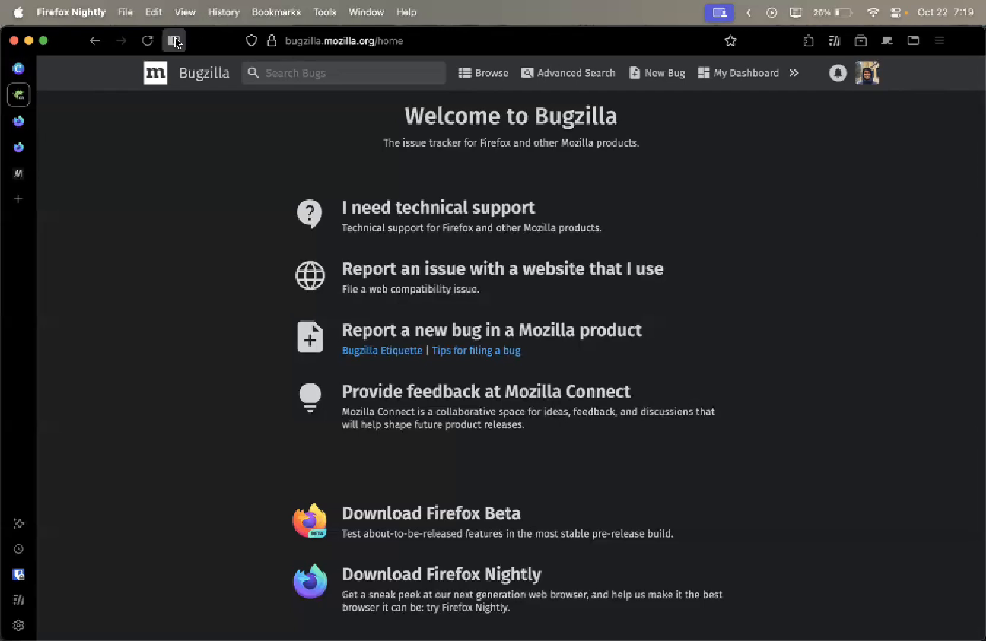
click(174, 40)
click(174, 41)
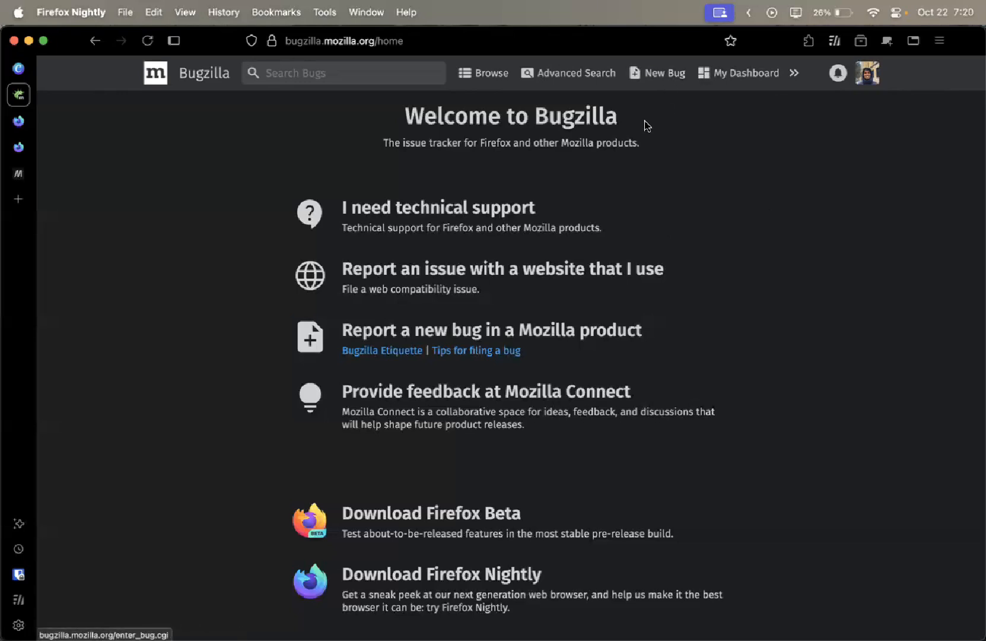
Open Bugzilla's Advanced Search and browse its Product list to locate the Firefox entry
click(559, 75)
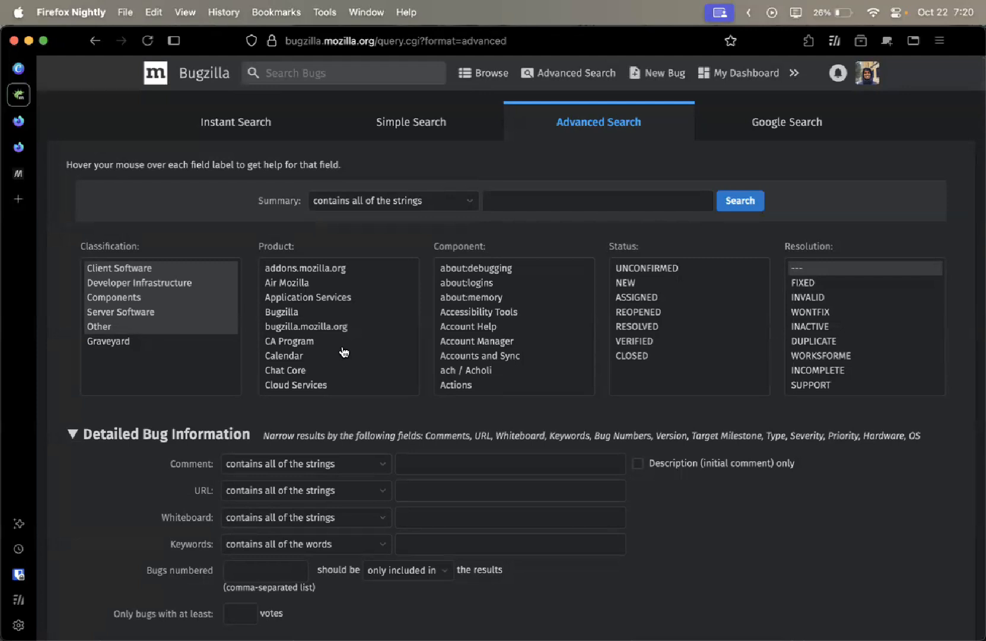
scroll(344, 352, down, 5)
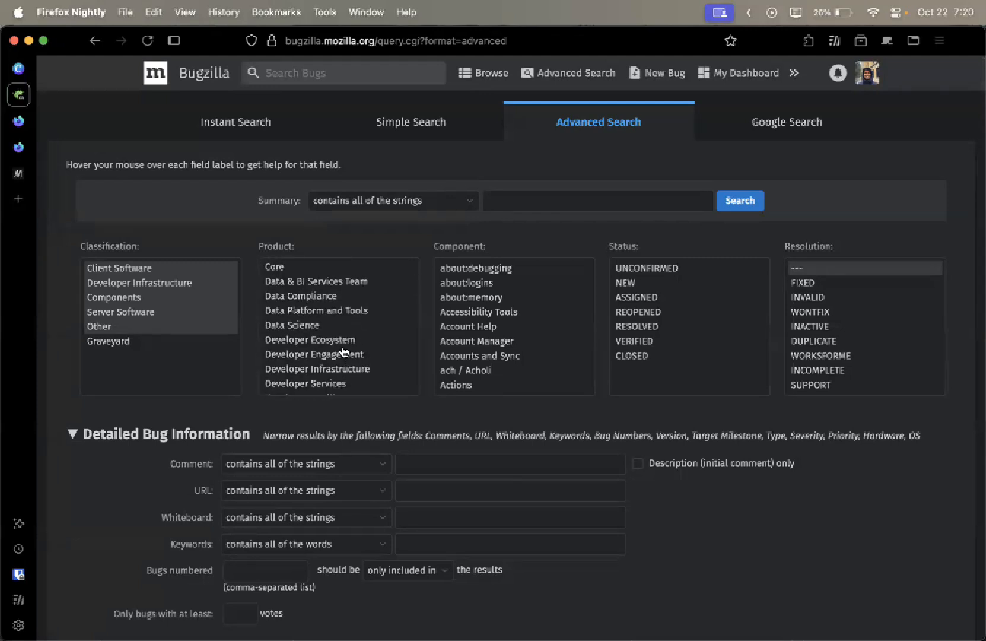
scroll(343, 352, up, 5)
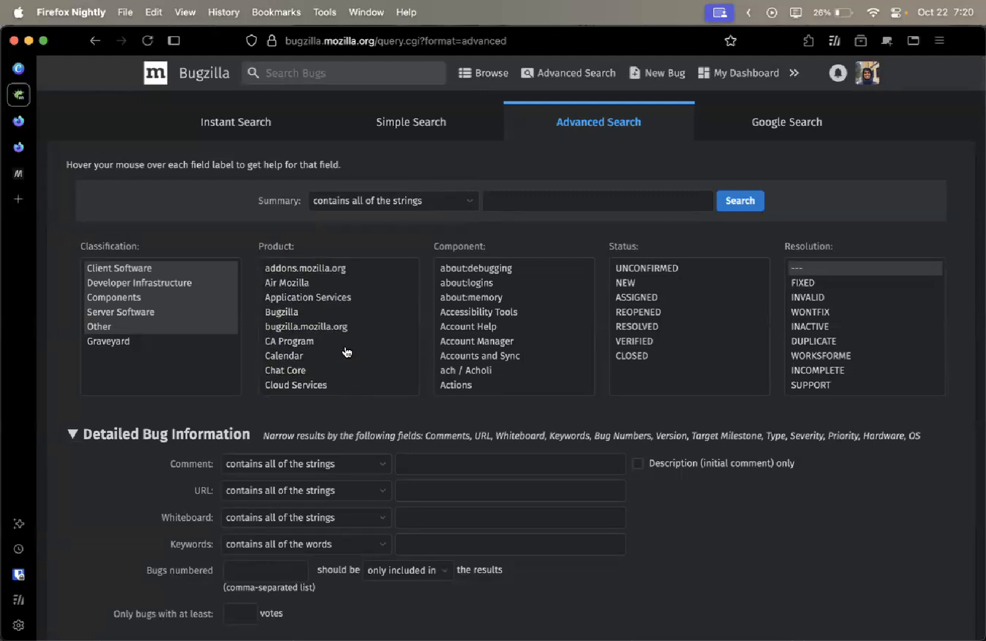
scroll(359, 364, down, 15)
scroll(358, 364, up, 15)
scroll(359, 365, down, 5)
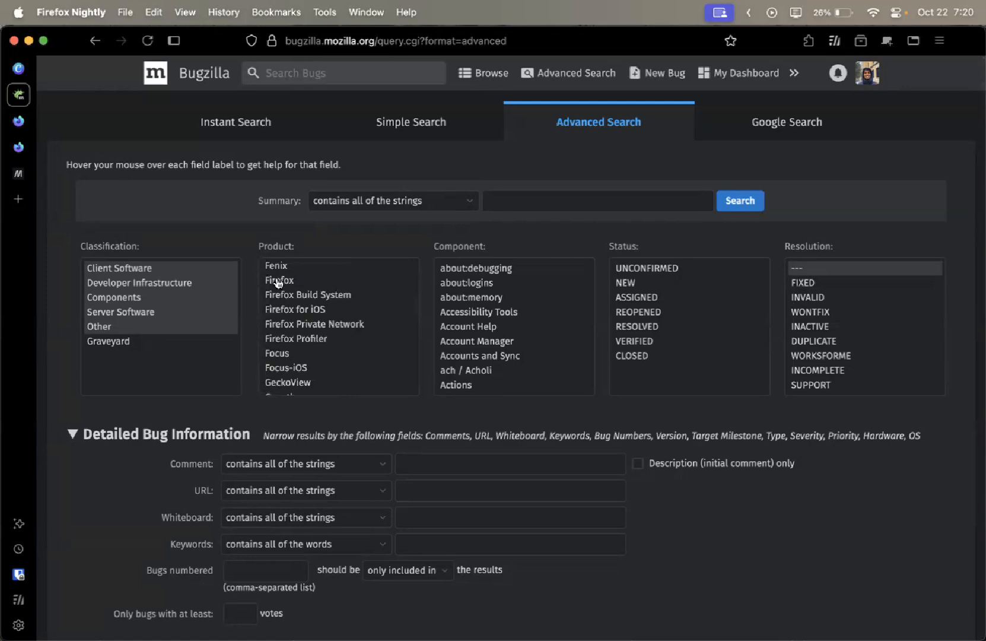
ctrl+scroll(266, 291, up, 5)
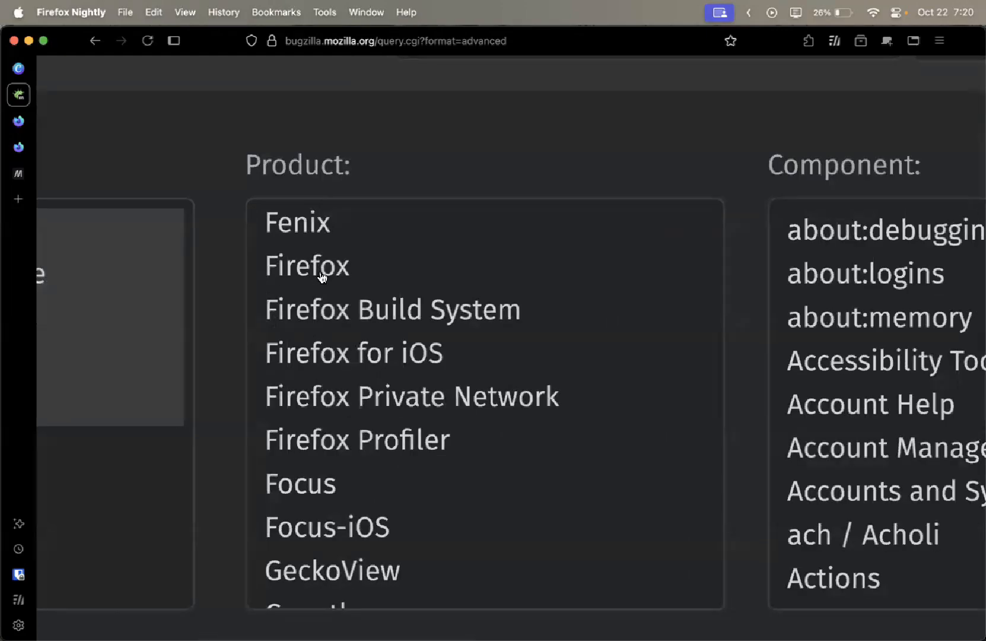
ctrl+scroll(321, 277, down, 5)
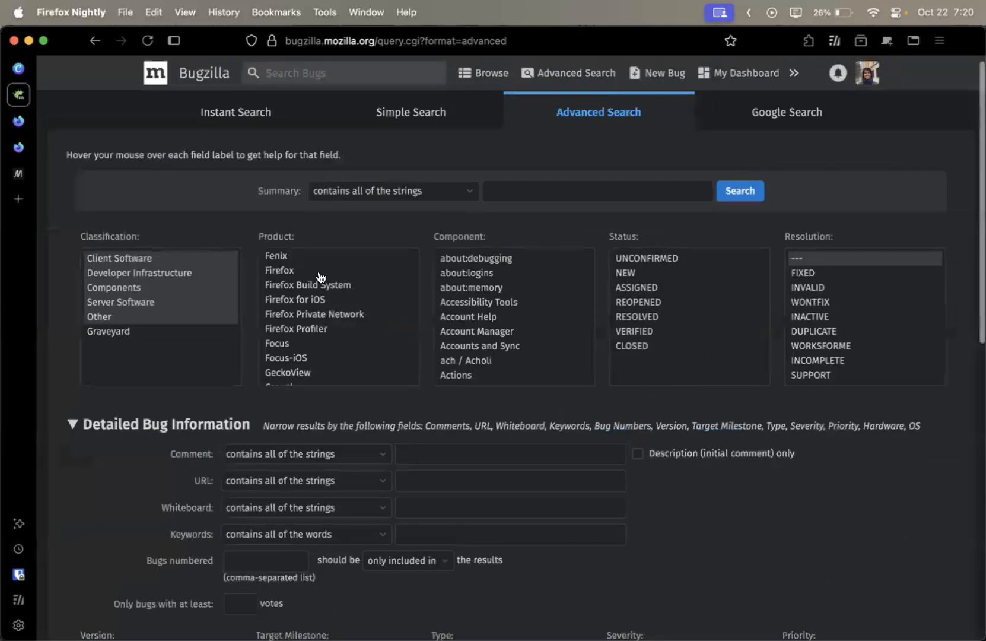
Browse the rest of the Product list and search the page for "TOOLKI" to locate the Toolkit product
scroll(322, 319, down, 5)
scroll(322, 319, down, 3)
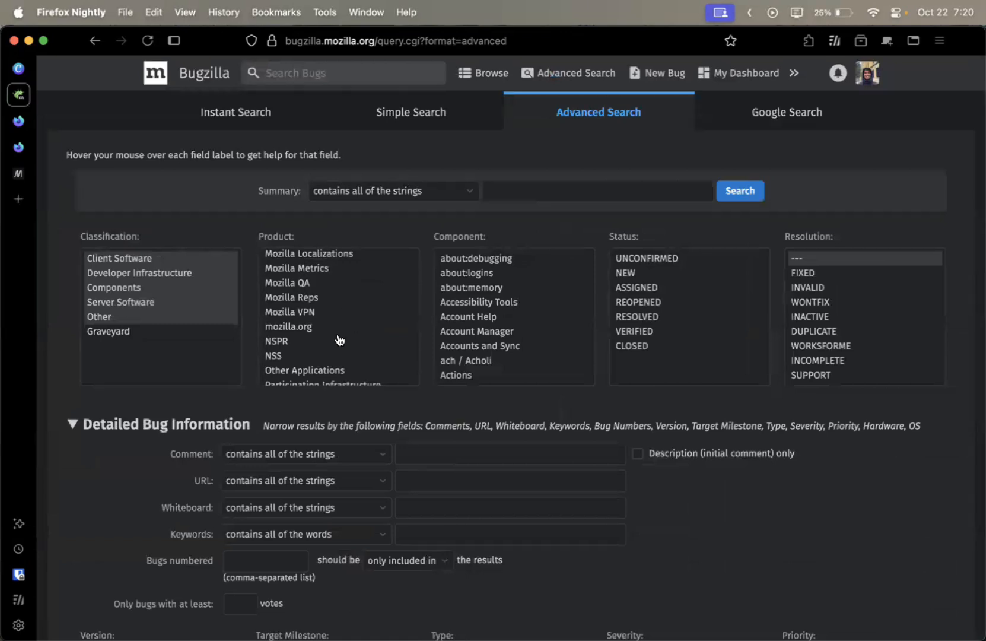
scroll(340, 340, down, 4)
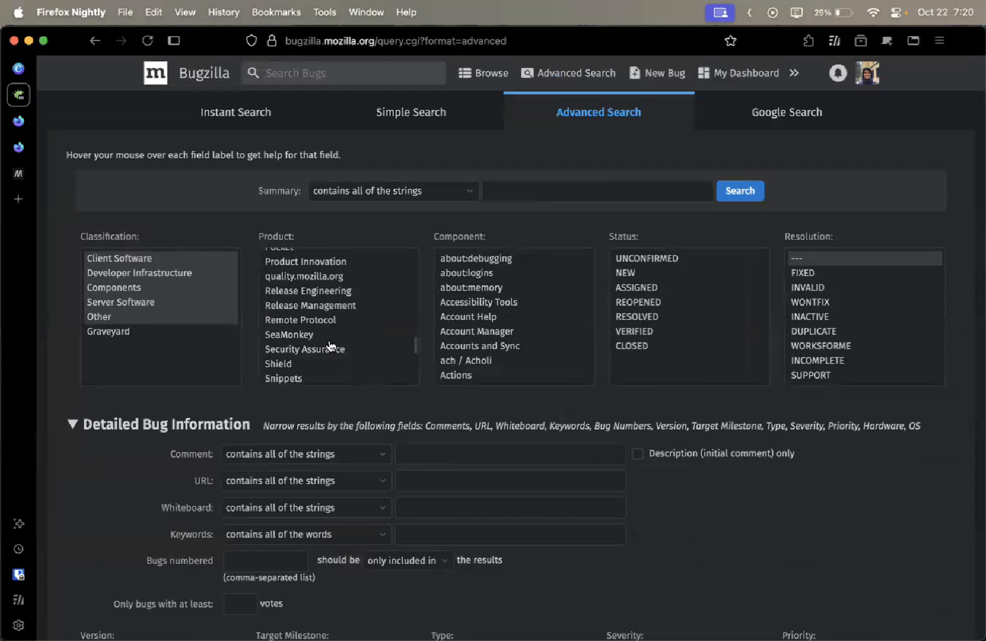
scroll(274, 325, up, 2)
scroll(273, 325, down, 3)
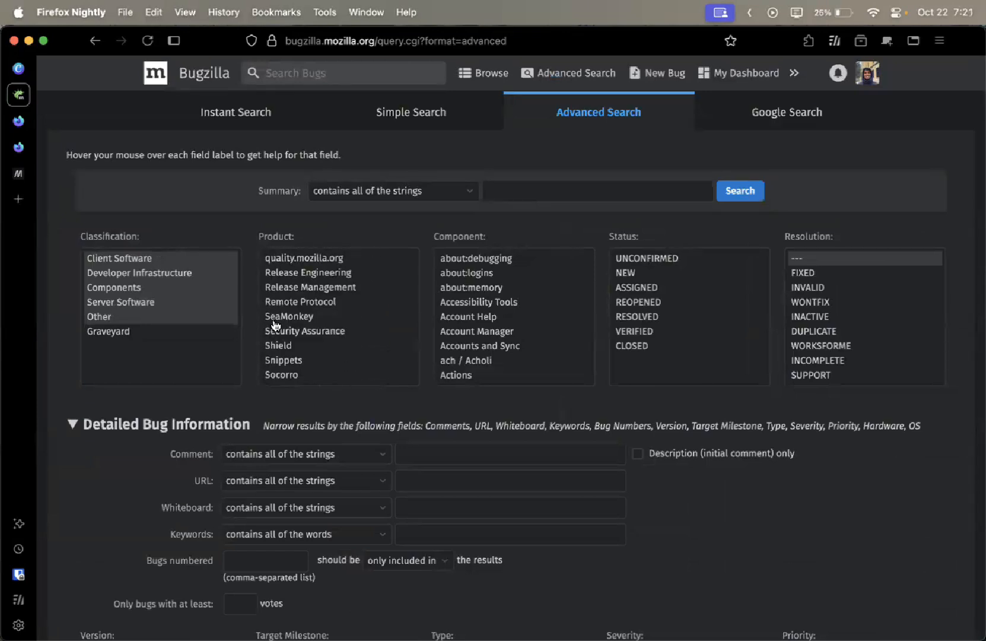
scroll(275, 325, down, 3)
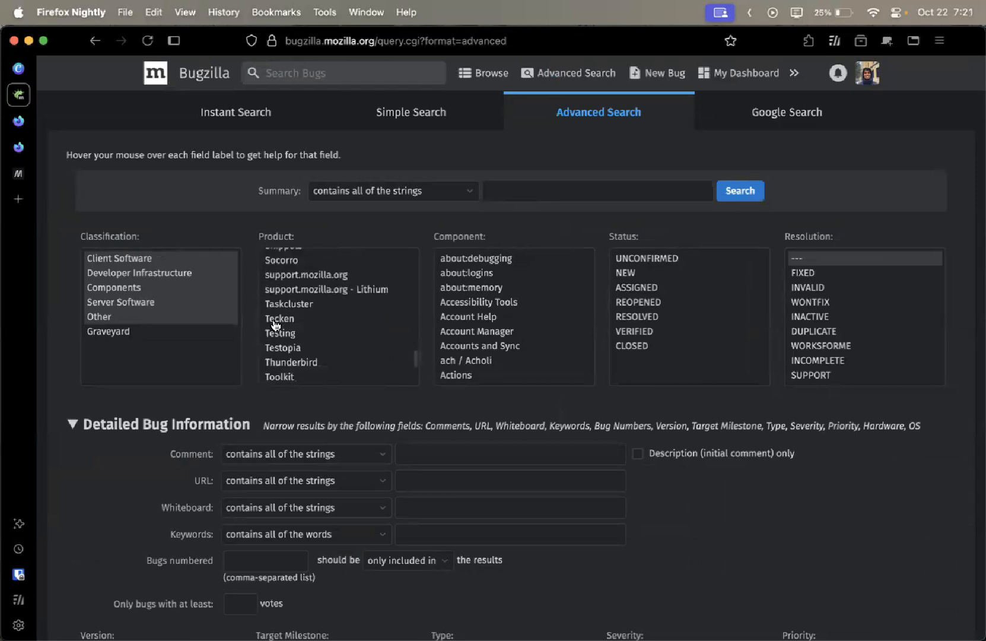
key(super+f)
text(TOOLKI)
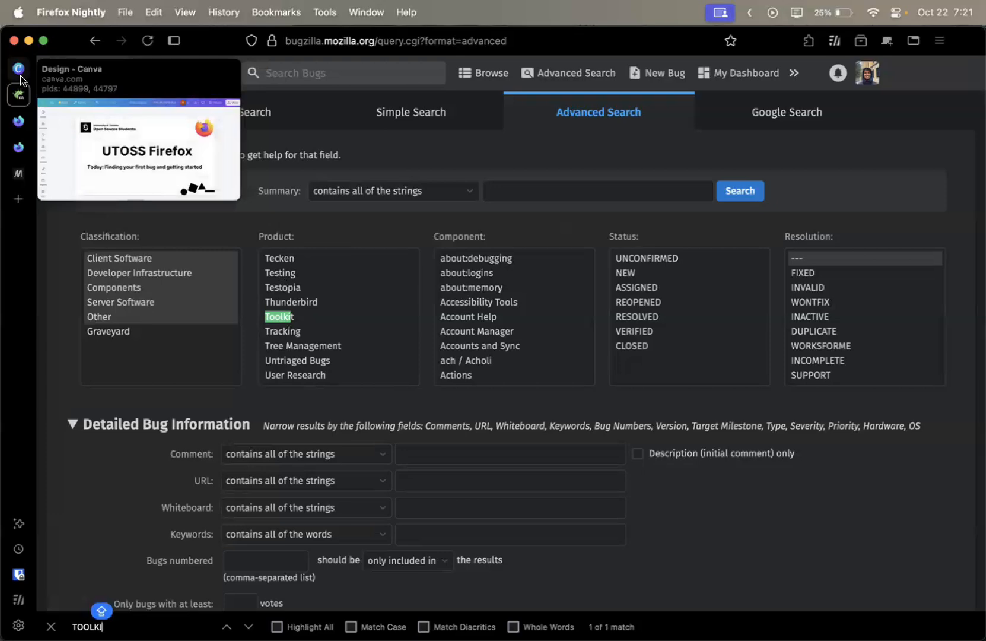
Open firefox-source-docs.mozilla.org in the blank new-tab page
click(20, 121)
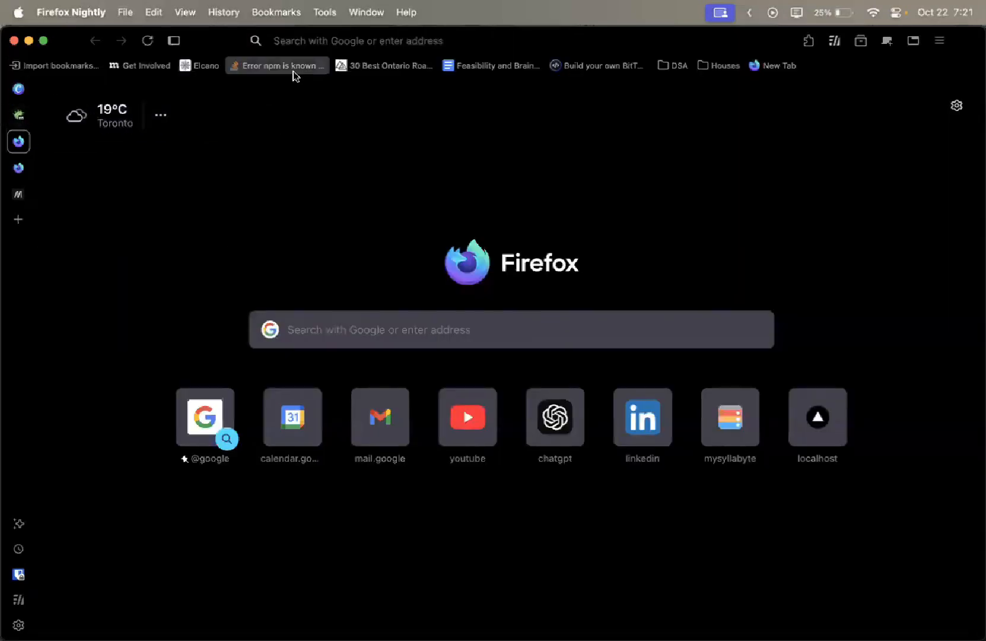
click(296, 43)
text(firefox-source-docs.mozilla.org/)
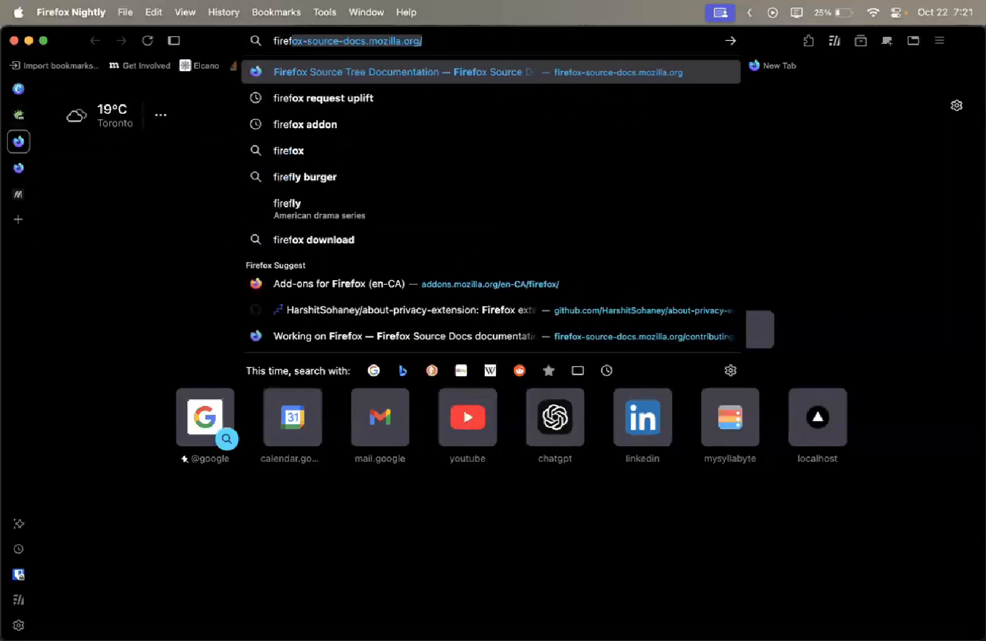
key(Return)
click(138, 197)
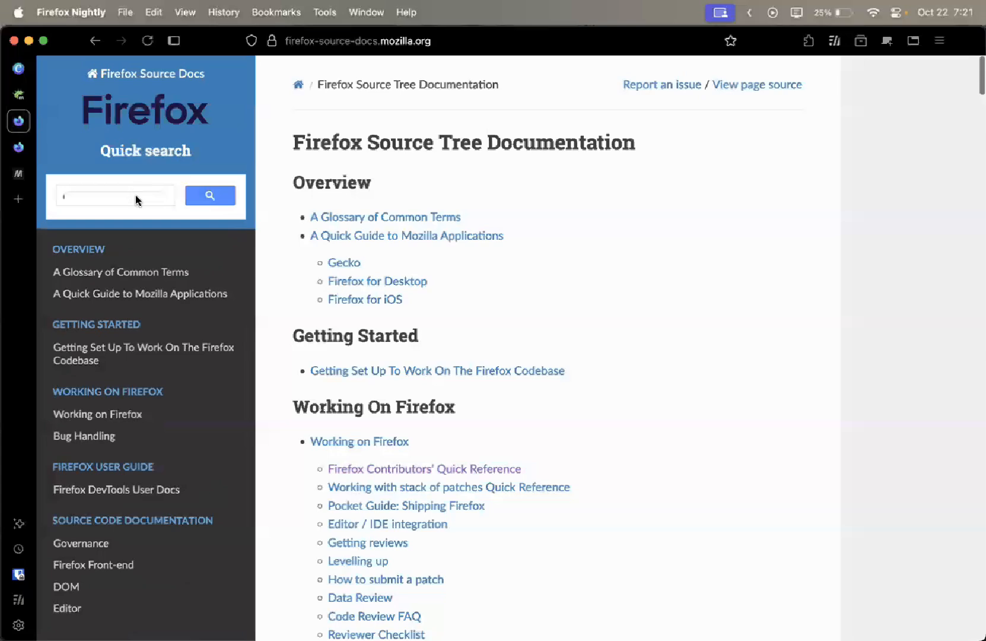
text(EN)
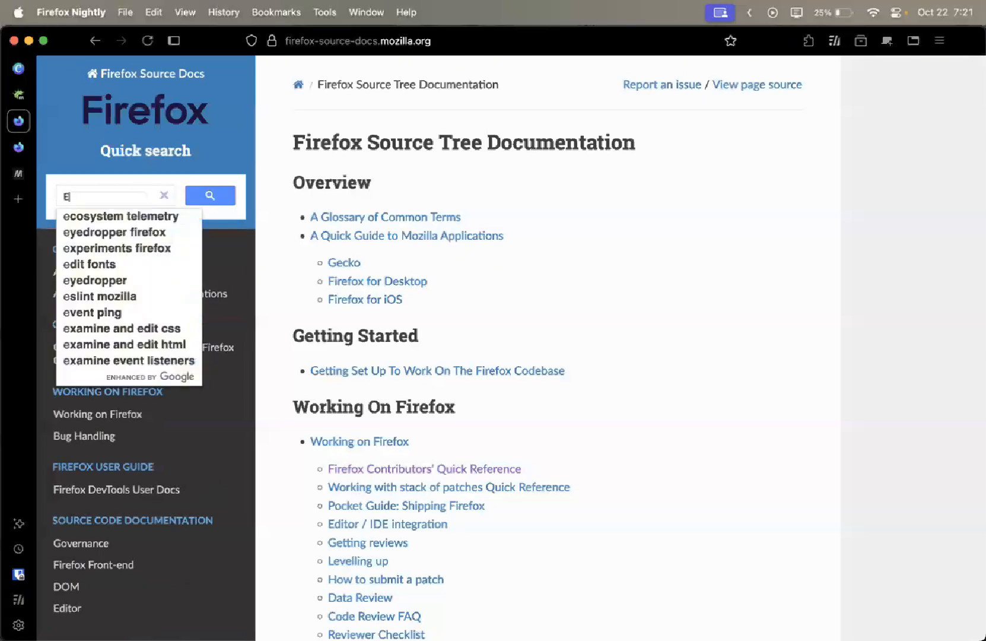
key(BackSpace)
key(BackSpace)
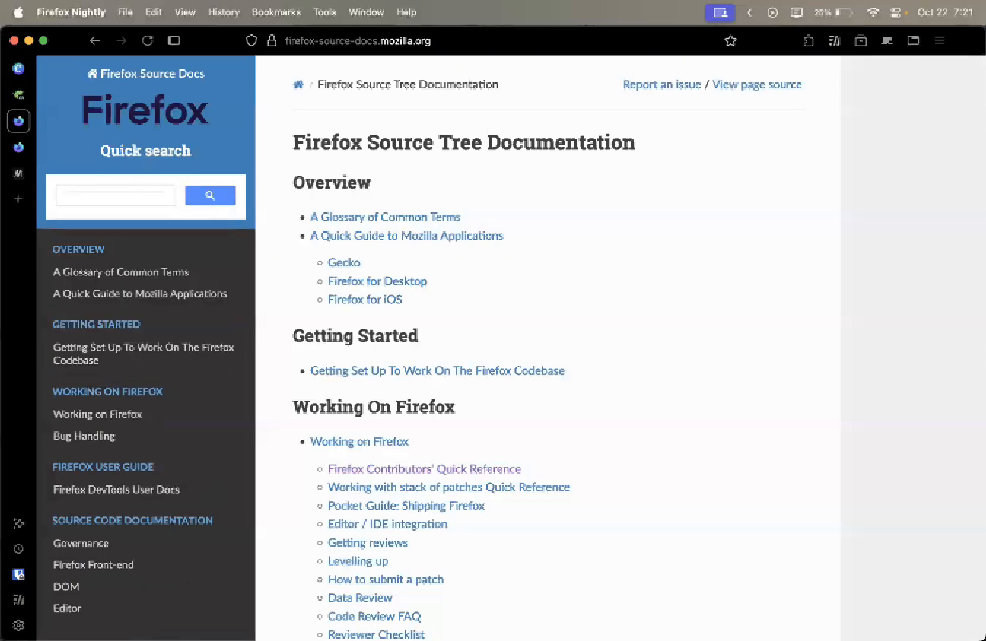
Return to Bugzilla's Advanced Search, find "ANTI-" on the page and select the Privacy: Anti-Tracking component
click(18, 94)
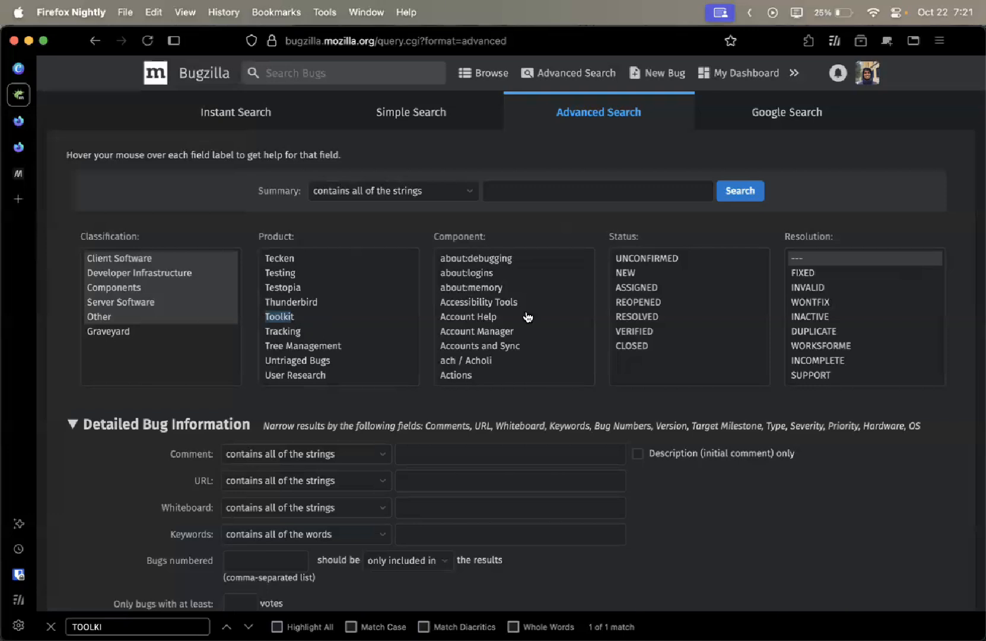
click(194, 623)
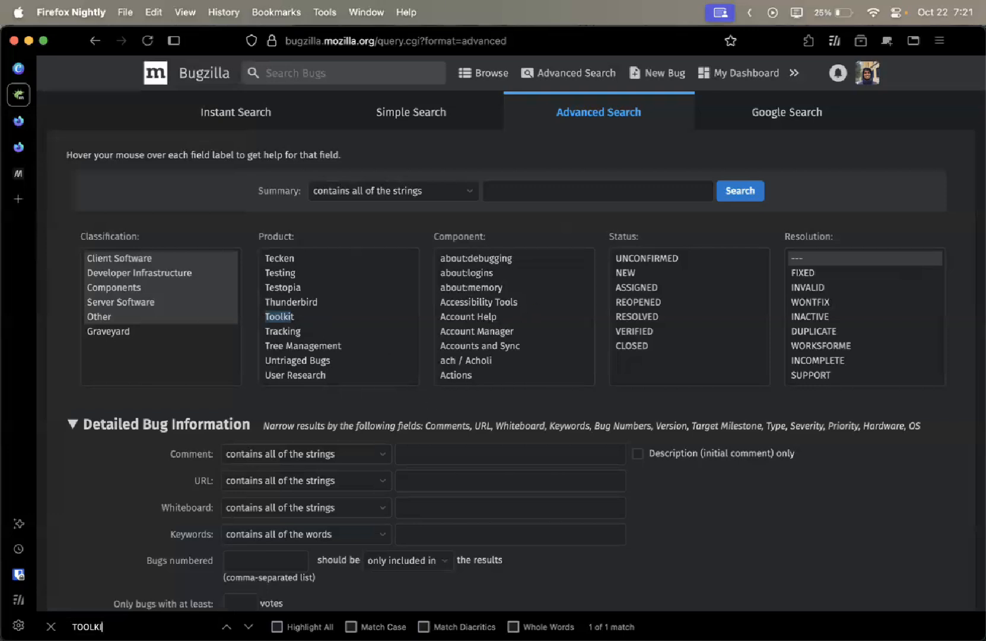
key(super+a)
key(BackSpace)
key(super+z)
key(Caps_Lock)
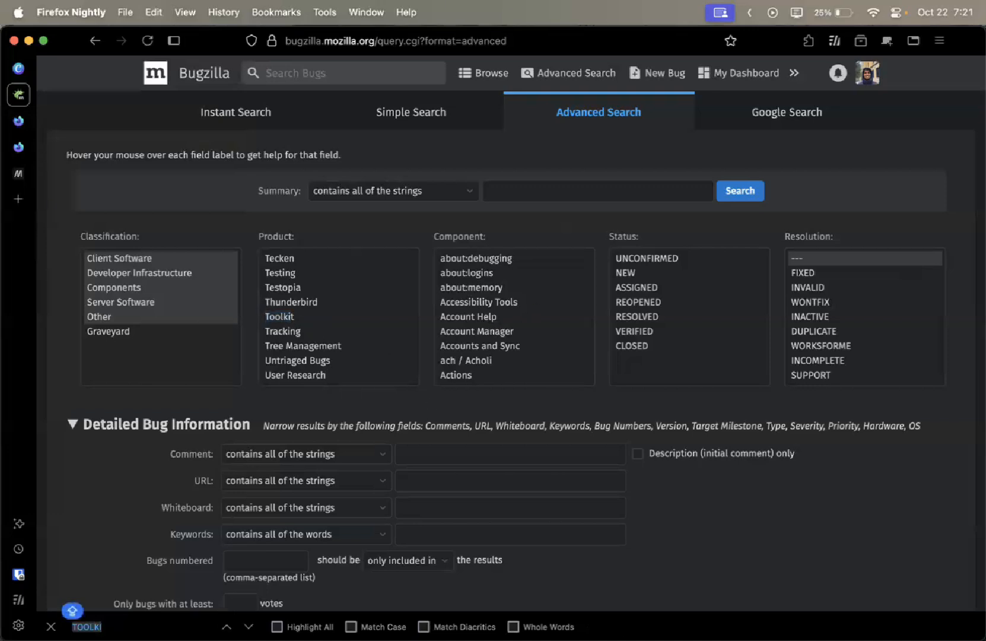
text(ANTI-)
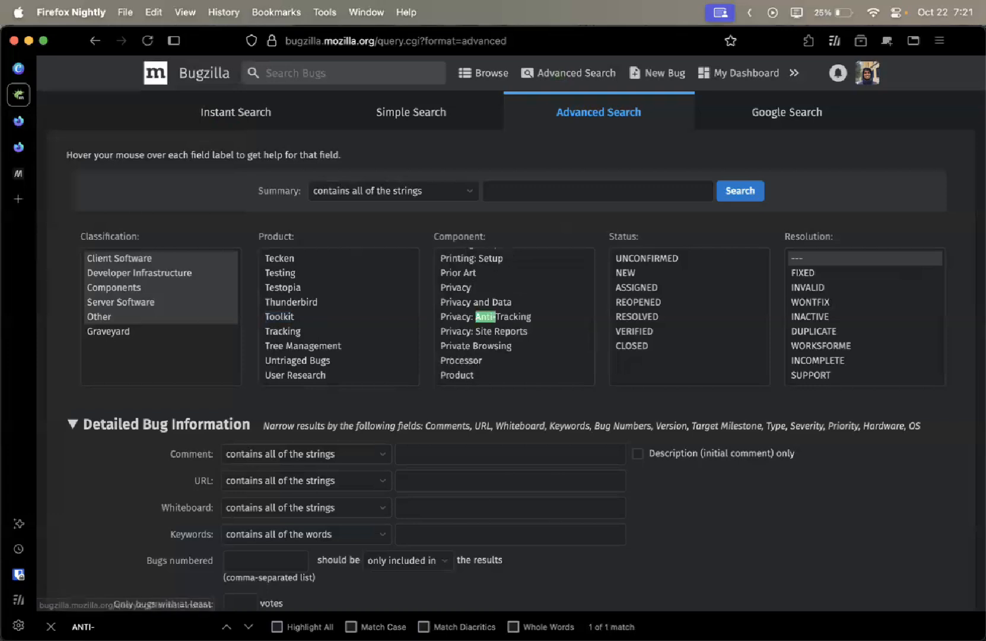
click(512, 320)
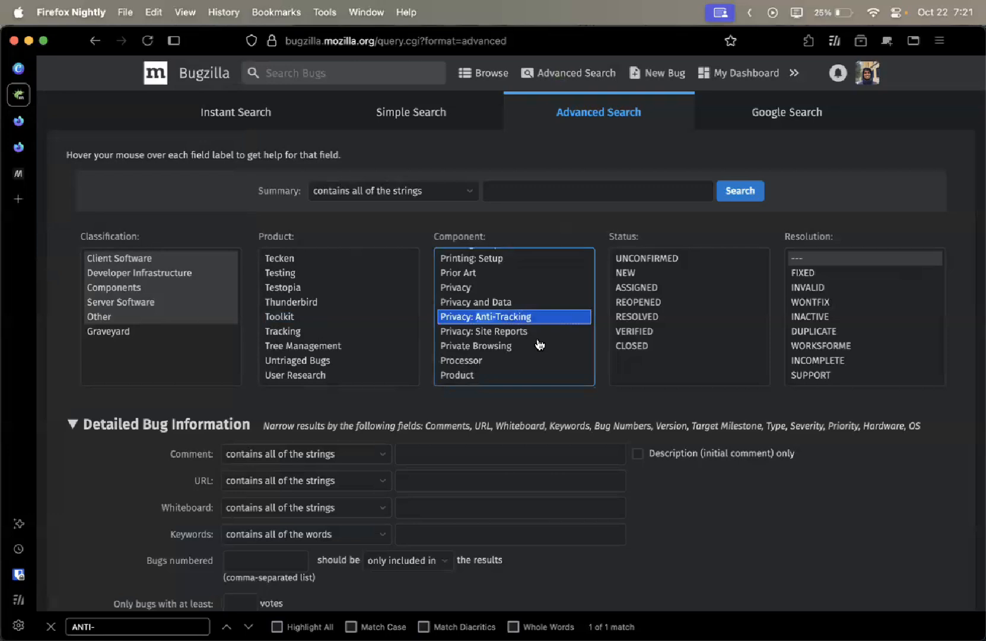
Search the page for "netwo" and go through the matches in the Component list to Networking: Cookies
key(super+f)
text(necko)
key(BackSpace)
key(BackSpace)
key(BackSpace)
text(two)
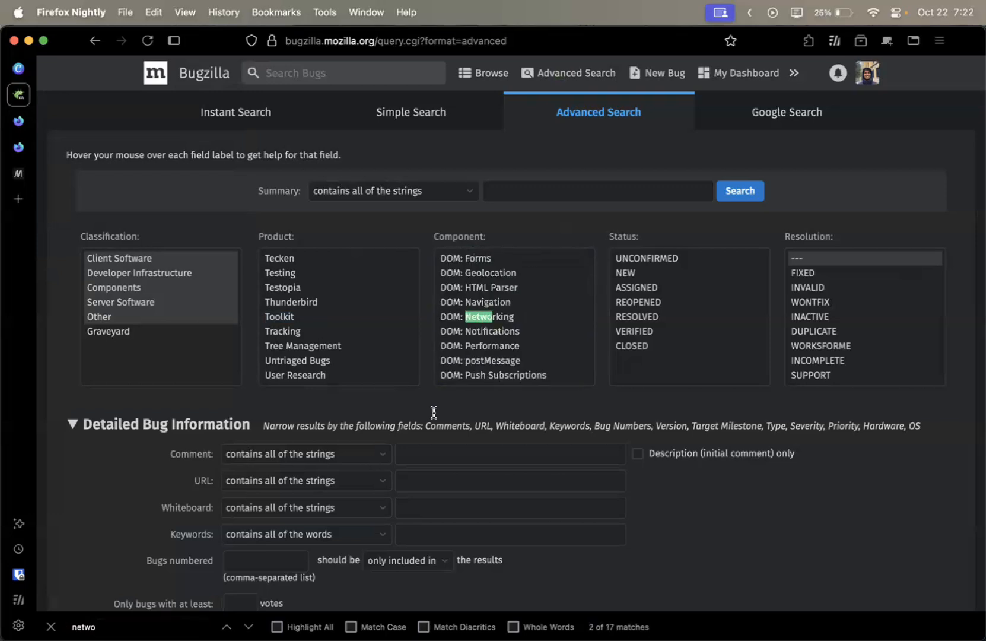
key(Return)
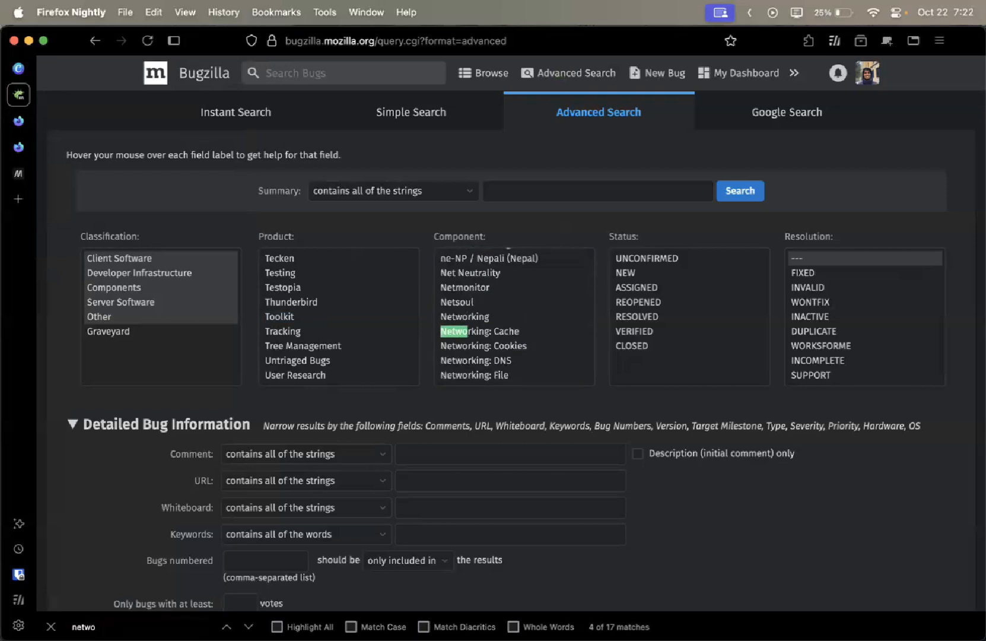
key(Return)
key(Return)
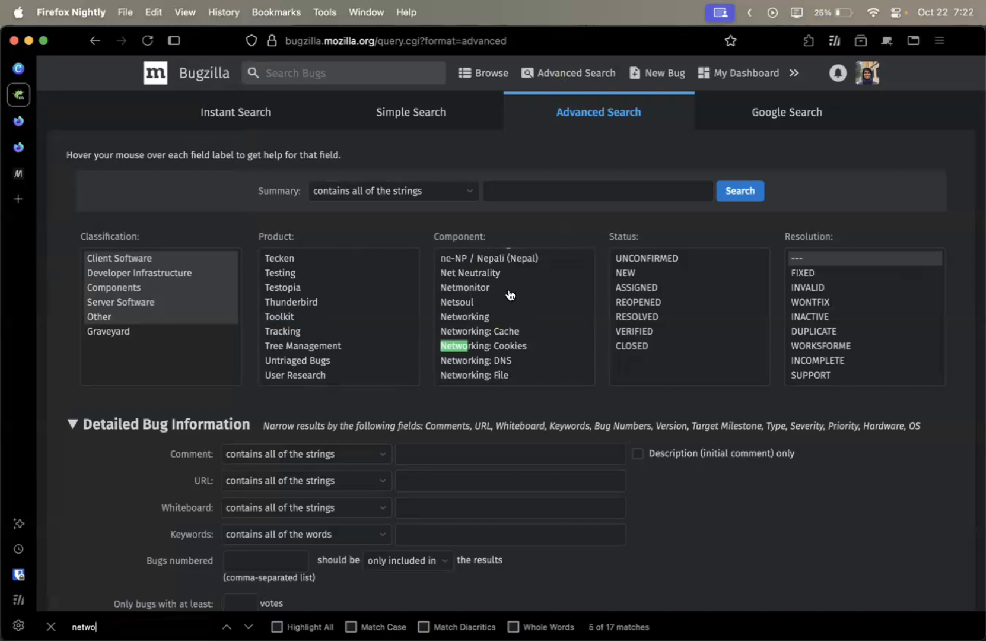
Find "anti" on the page and select the Privacy: Anti-Tracking and Privacy and Data components together
scroll(494, 337, up, 2)
scroll(494, 337, up, 8)
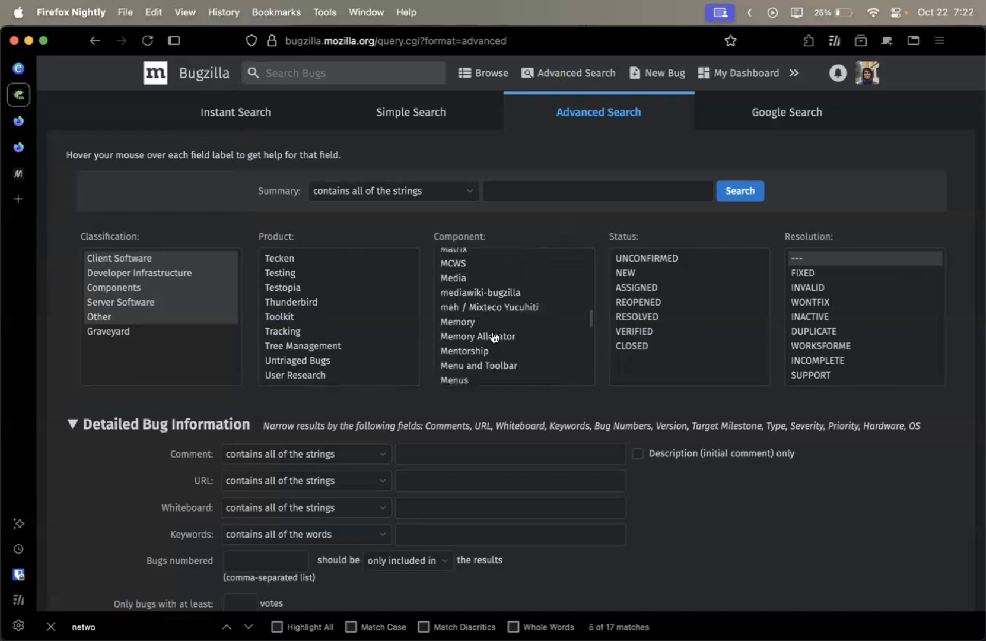
scroll(468, 278, up, 4)
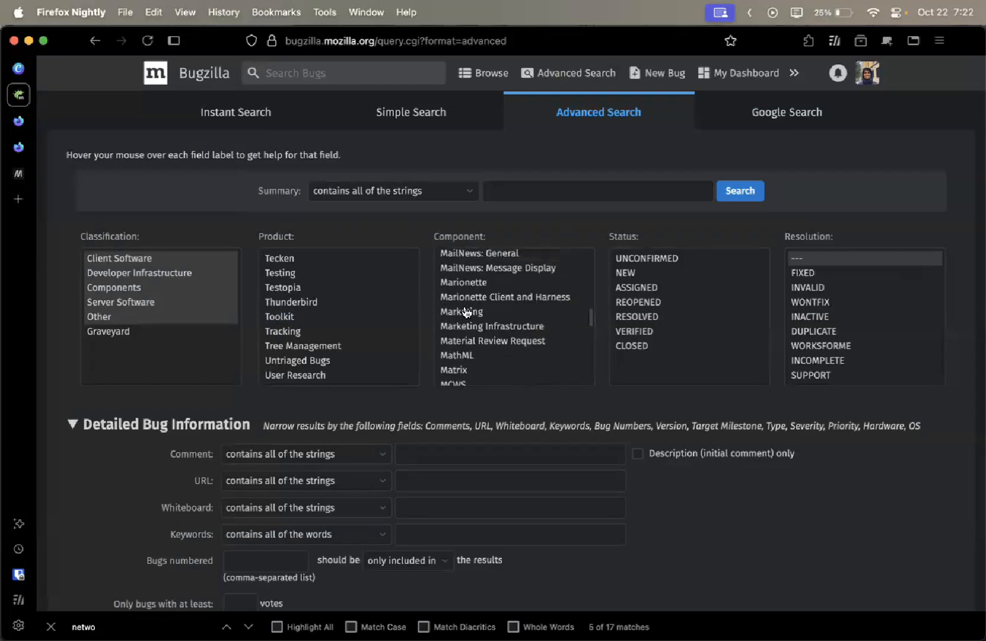
scroll(469, 330, up, 15)
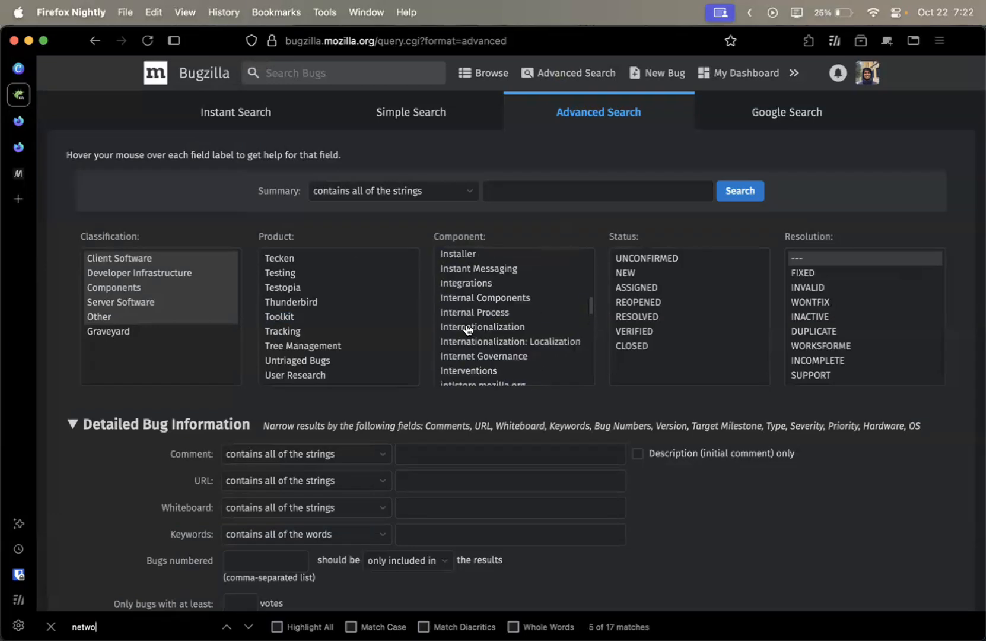
key(super+BackSpace)
text(anti)
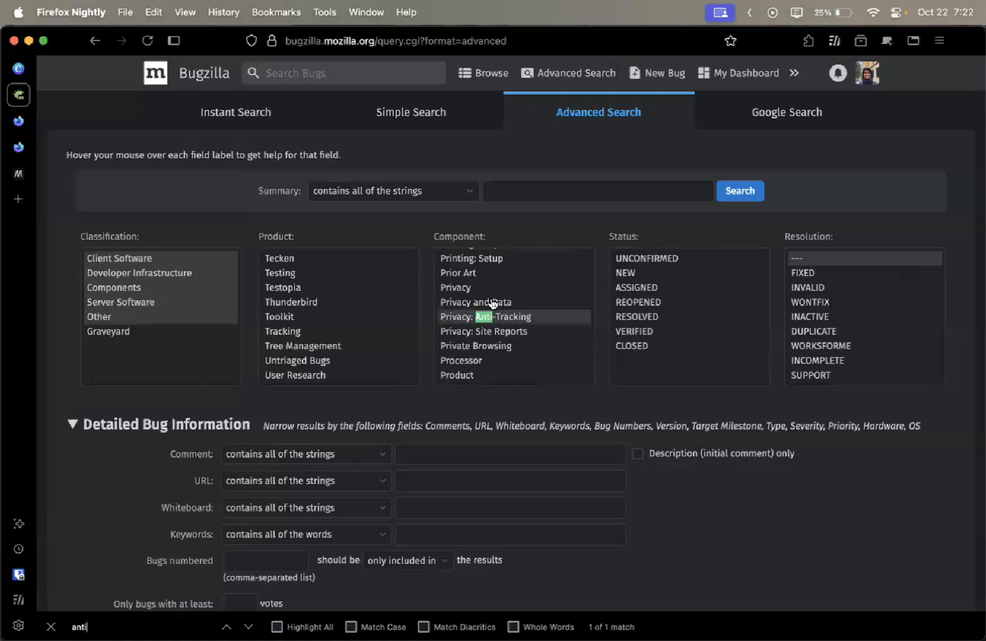
click(490, 317)
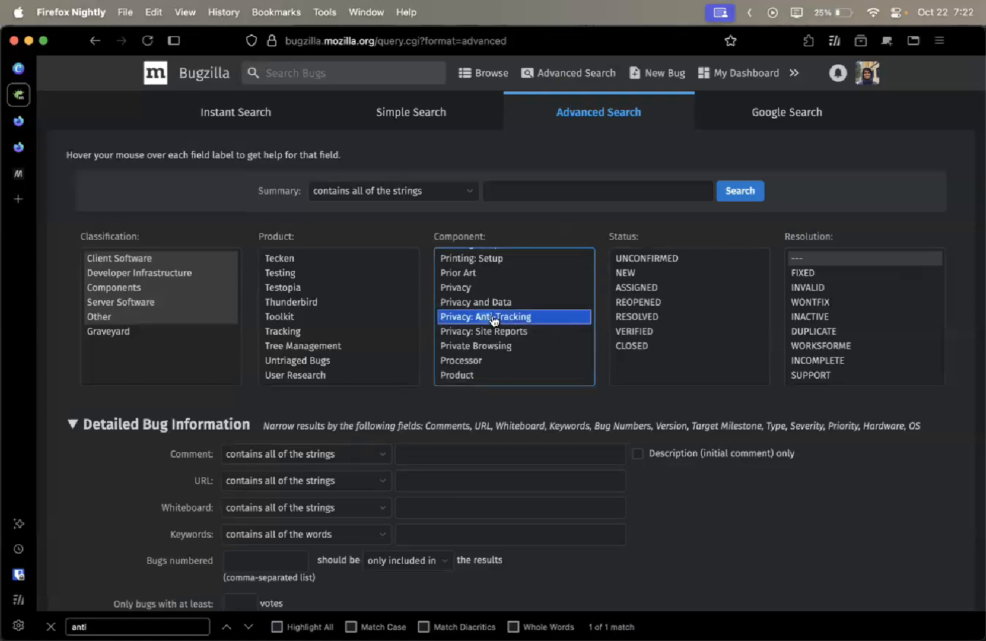
super+click(511, 303)
Find "data s" on the page and add Data Sanitization to the selected components
scroll(505, 331, down, 4)
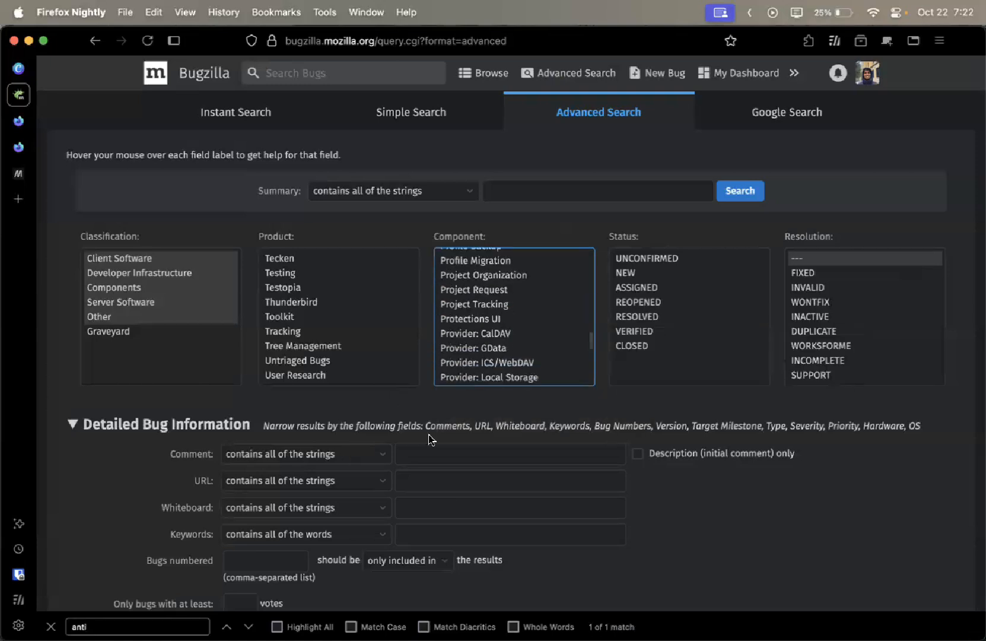
key(super+f)
text(data)
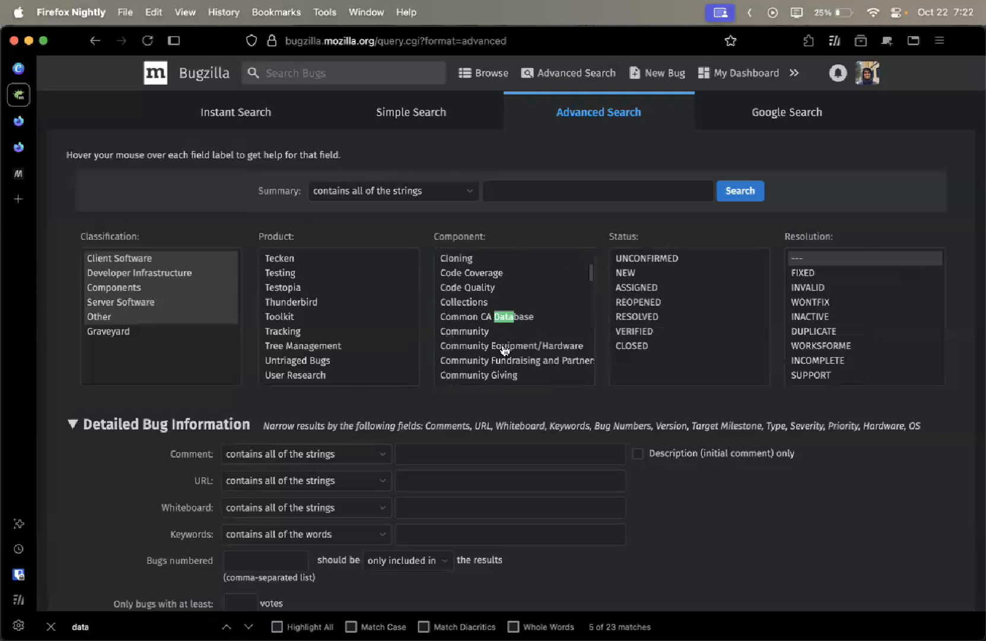
text( s)
super+click(499, 376)
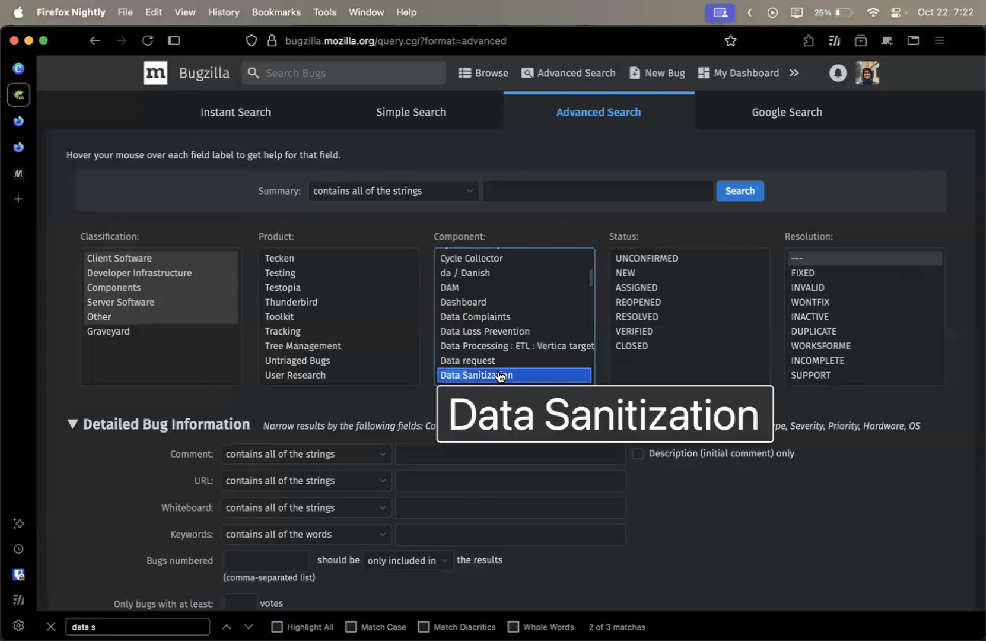
Select the statuses UNCONFIRMED, NEW and VERIFIED together as the bug status filter
scroll(547, 308, up, 3)
scroll(547, 308, up, 10)
scroll(547, 308, down, 15)
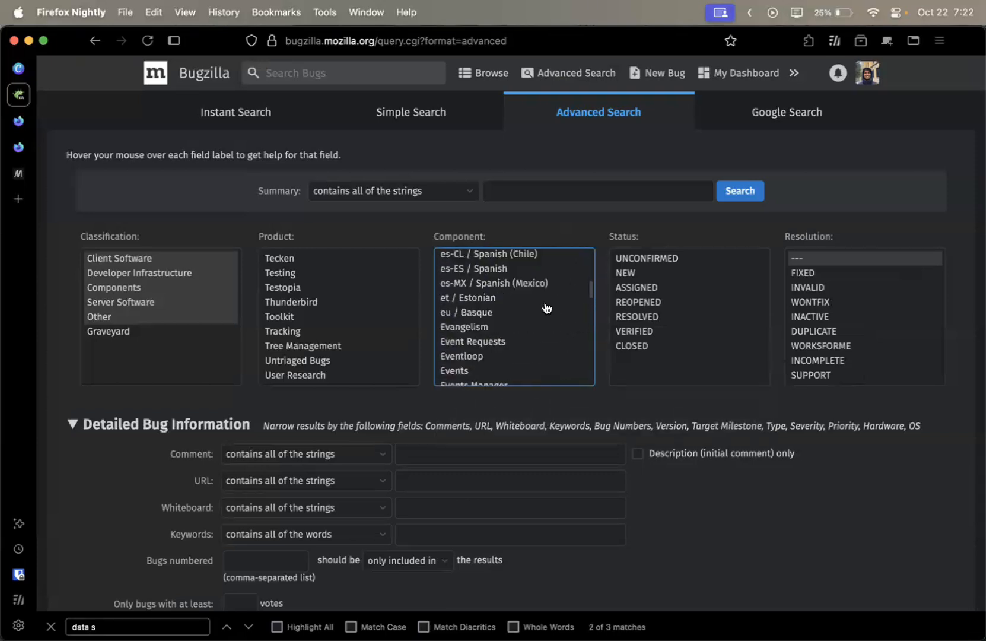
scroll(547, 308, down, 15)
scroll(547, 308, up, 3)
scroll(547, 309, up, 10)
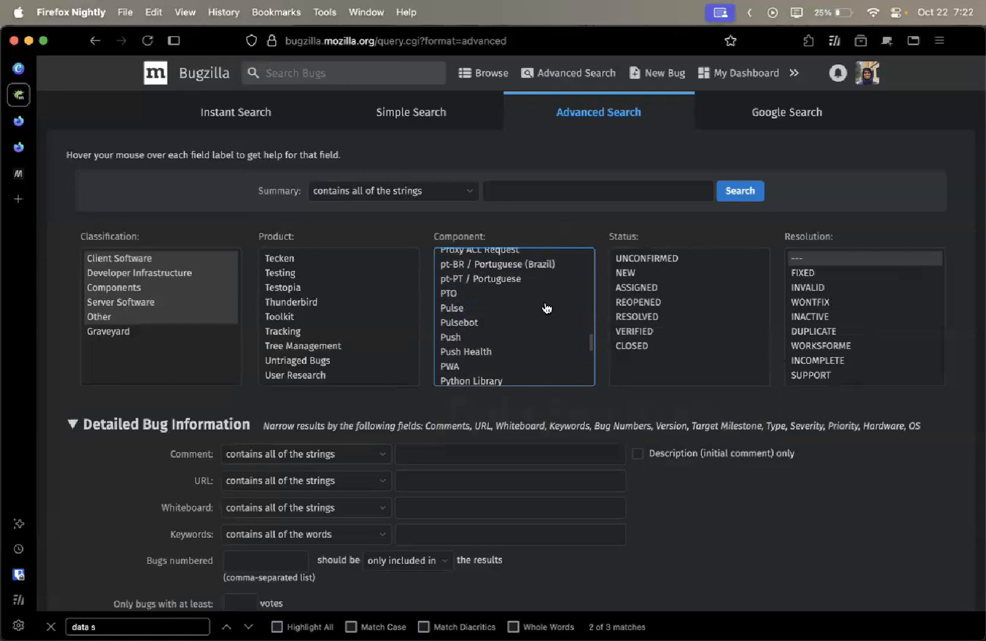
scroll(733, 444, down, 3)
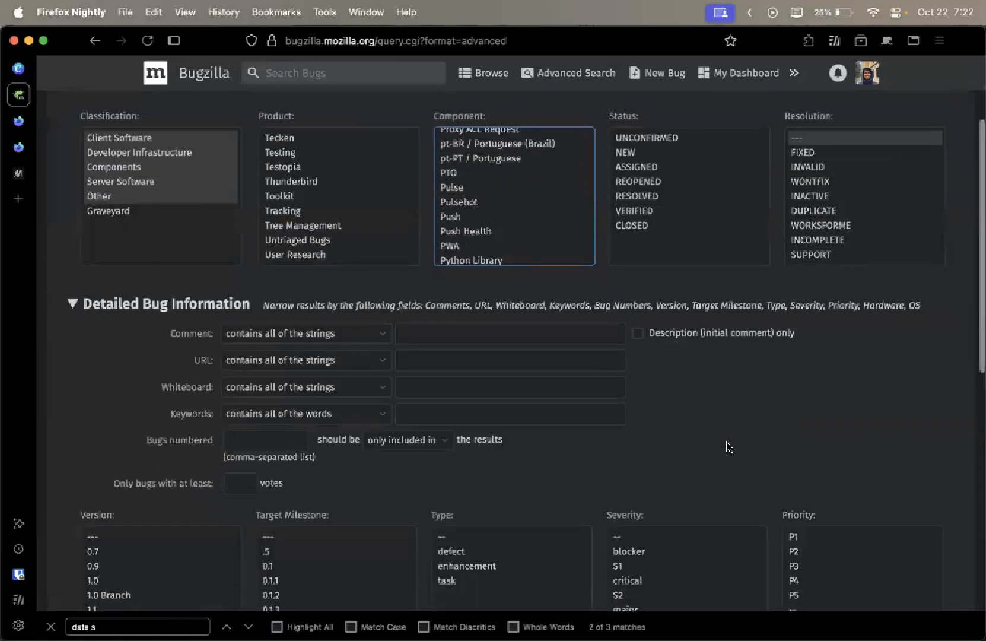
scroll(727, 445, up, 1)
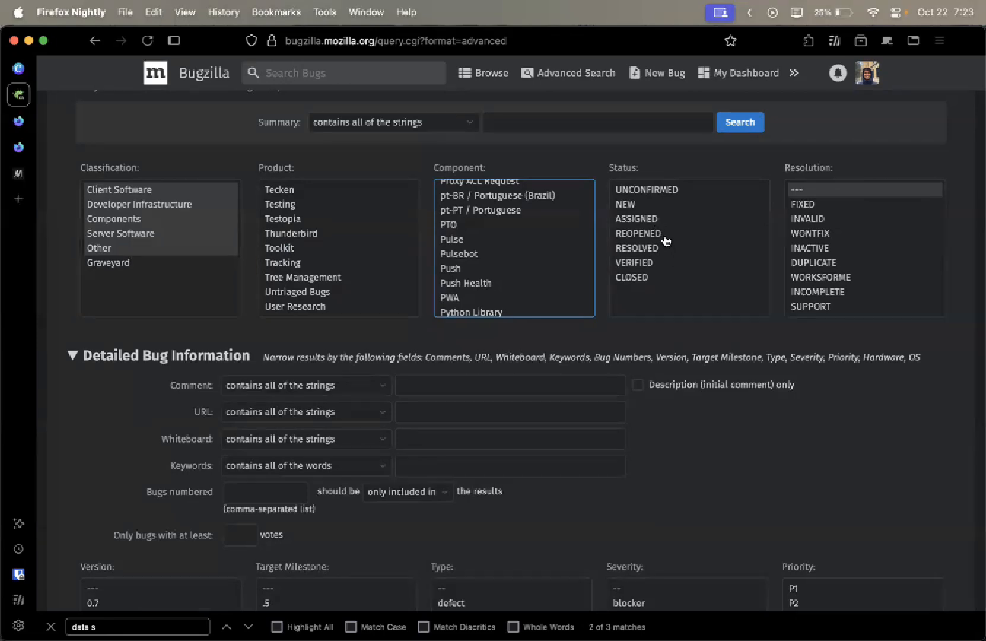
click(640, 204)
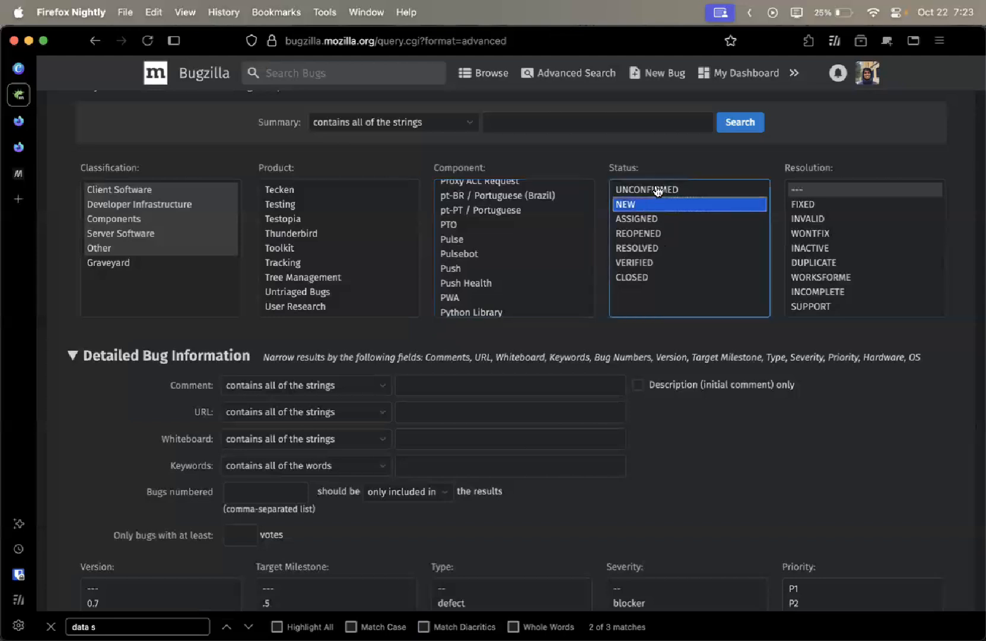
super+click(653, 190)
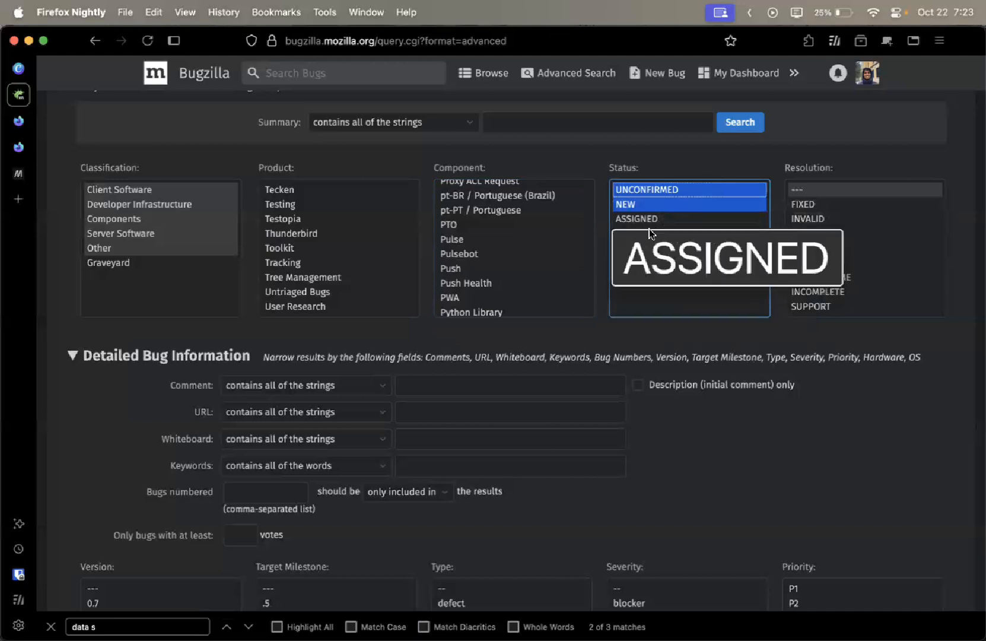
super+click(677, 262)
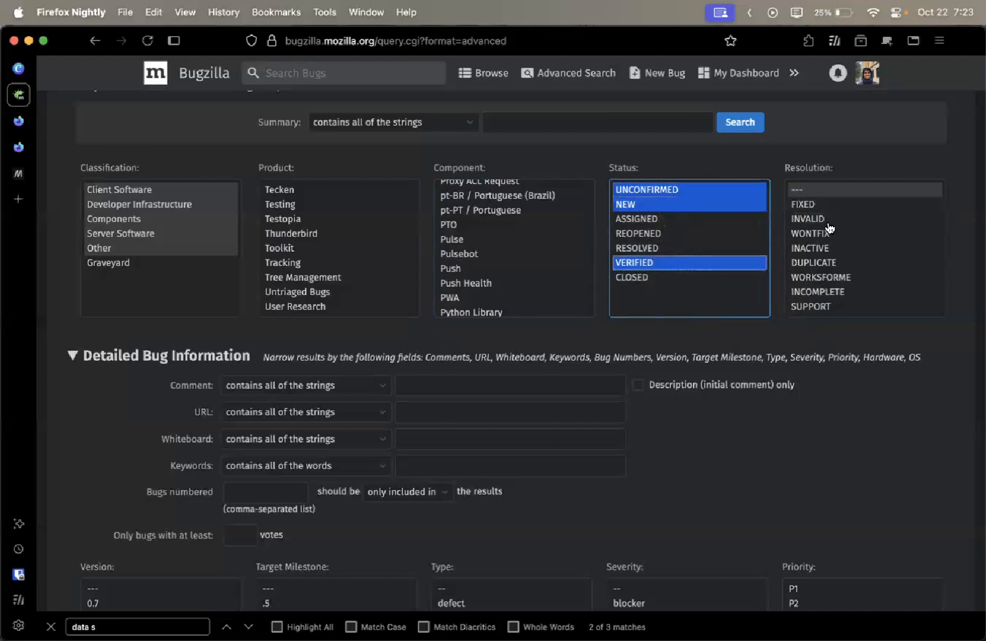
Look over the detailed bug information fields and expand the Custom Search section
scroll(685, 300, down, 2)
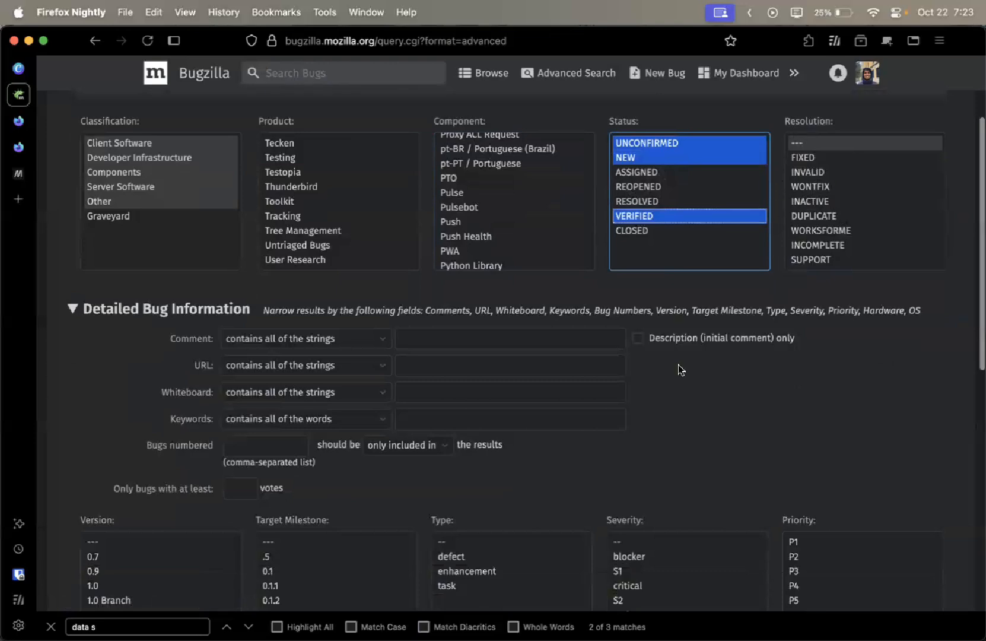
scroll(668, 368, down, 5)
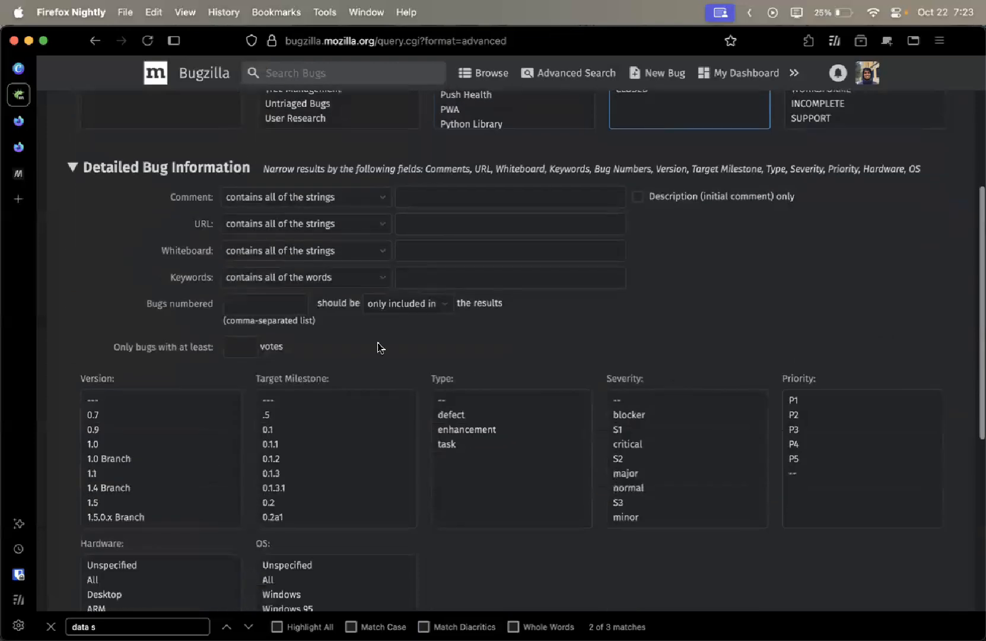
scroll(392, 353, up, 6)
scroll(460, 169, up, 10)
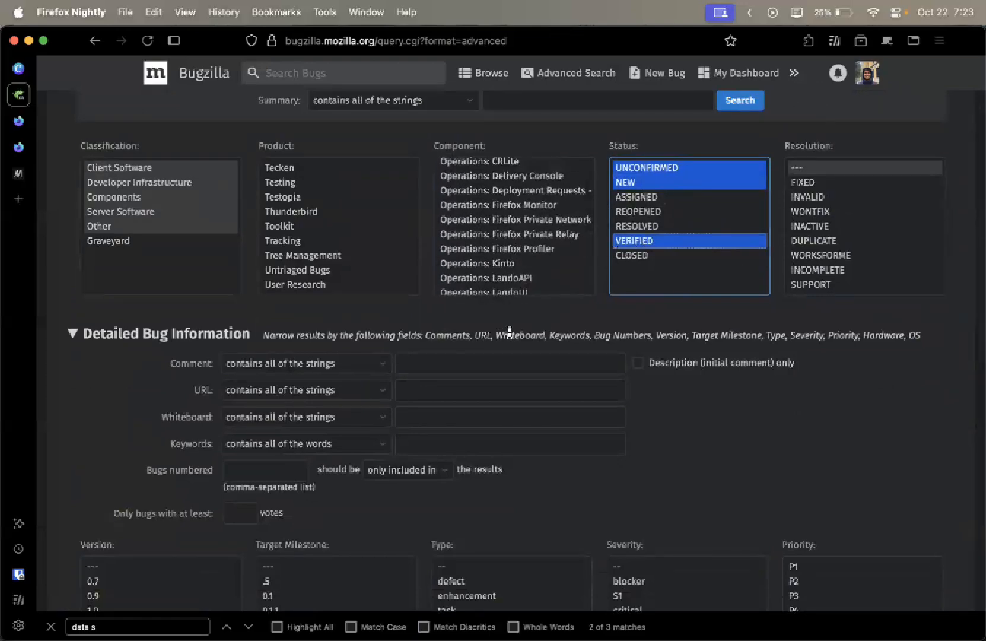
scroll(509, 336, down, 18)
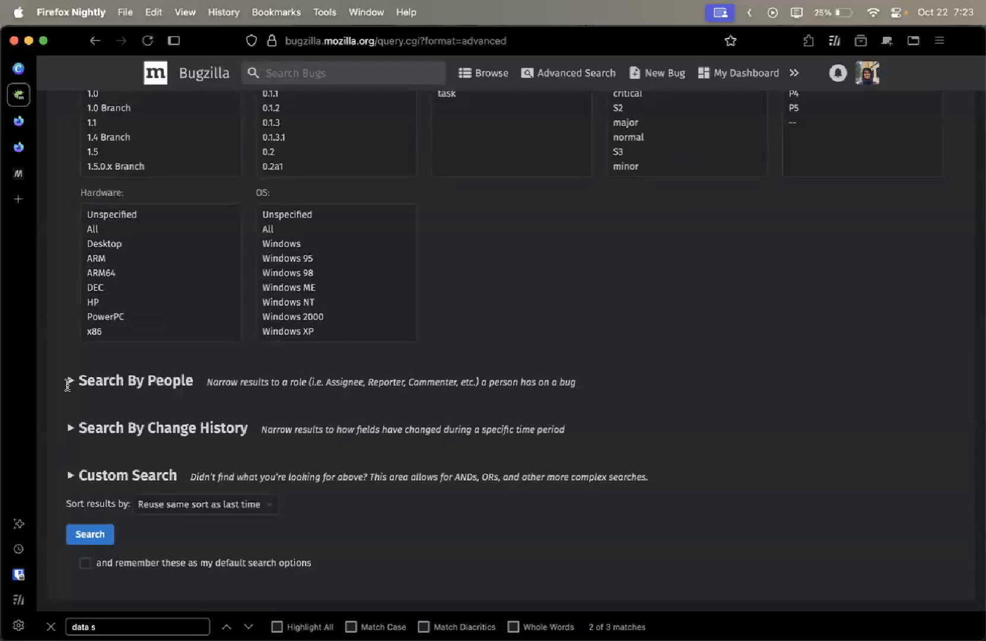
click(89, 475)
scroll(237, 463, down, 2)
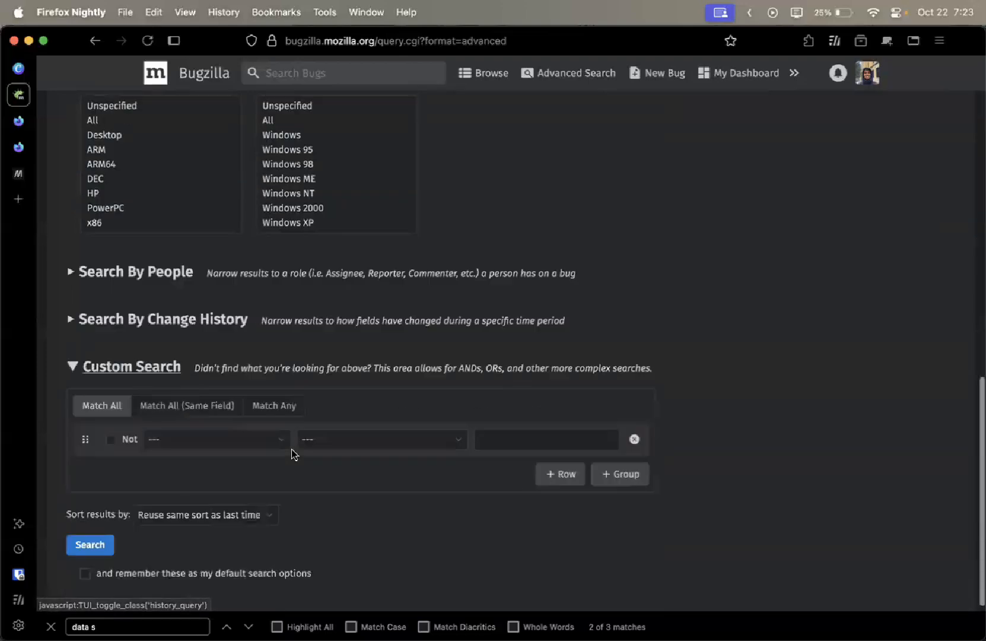
Set the Keywords filter to good-first-bug using the suggested keyword
scroll(291, 454, up, 10)
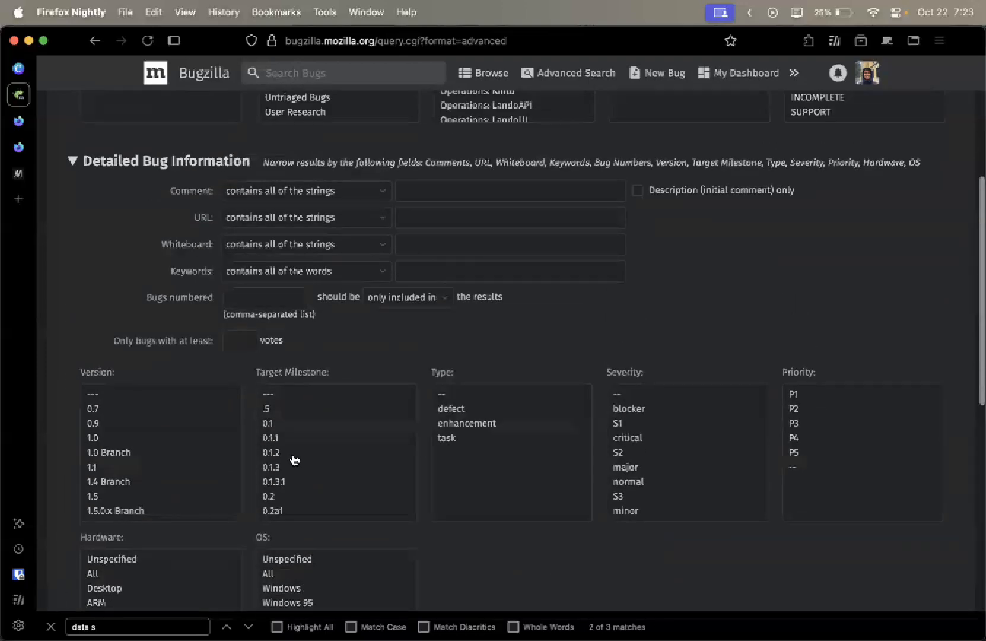
click(461, 268)
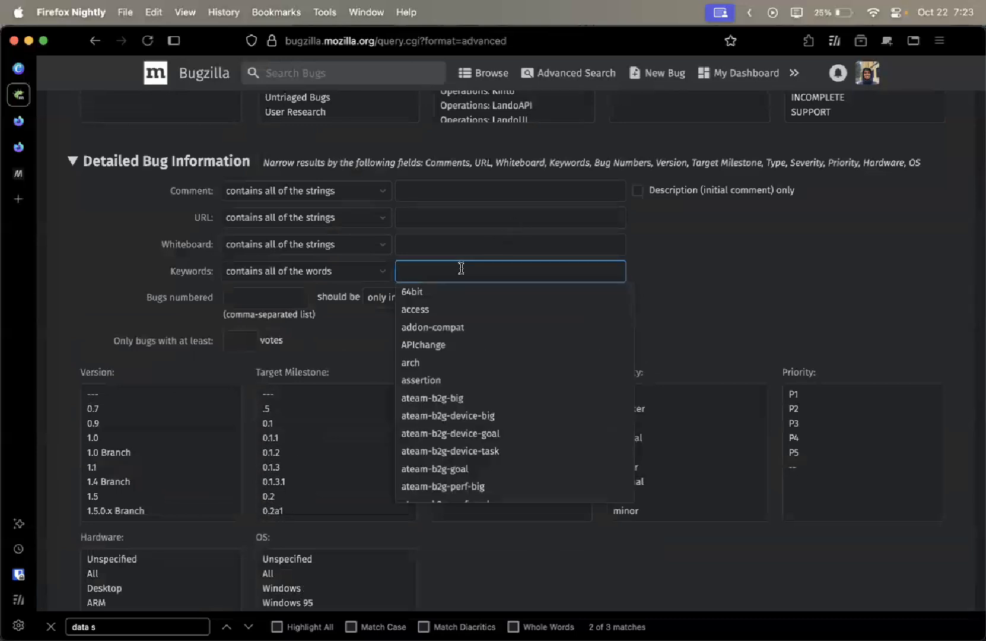
text(good-)
key(Down)
key(Return)
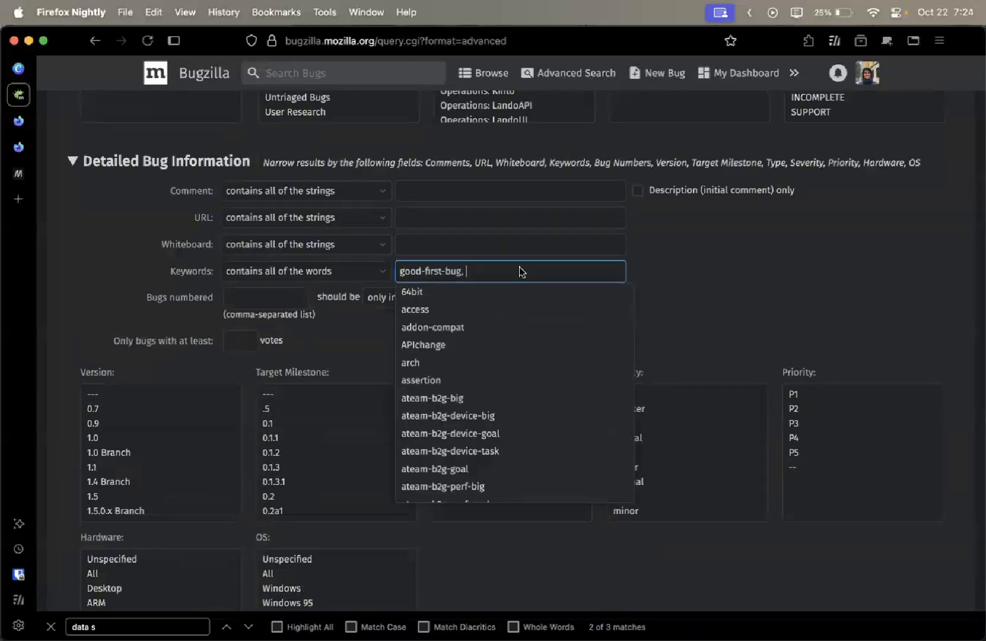
click(680, 278)
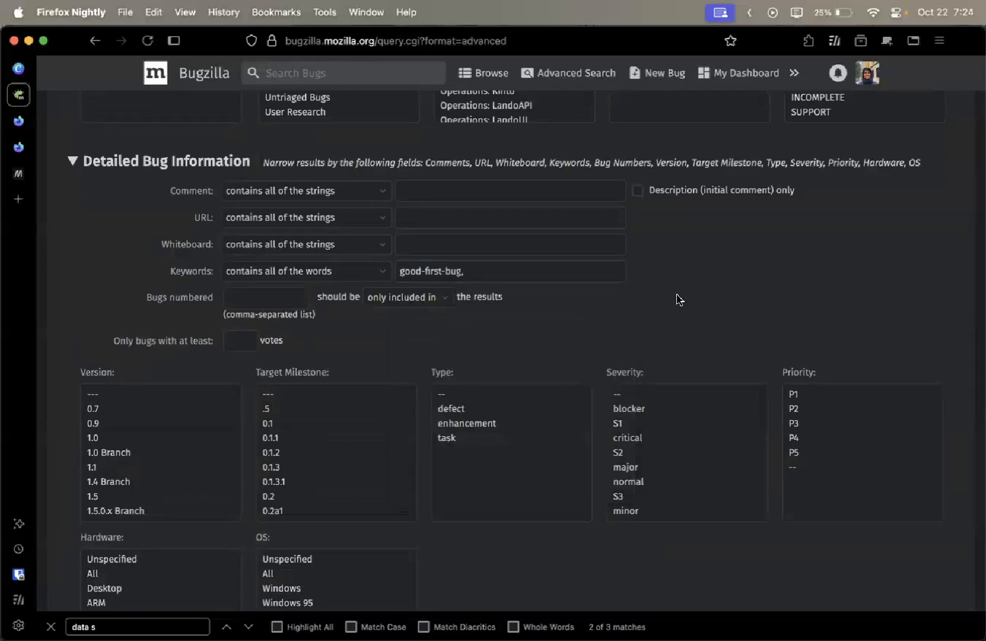
Review the chosen status and keyword filters and run the advanced search
scroll(680, 299, up, 3)
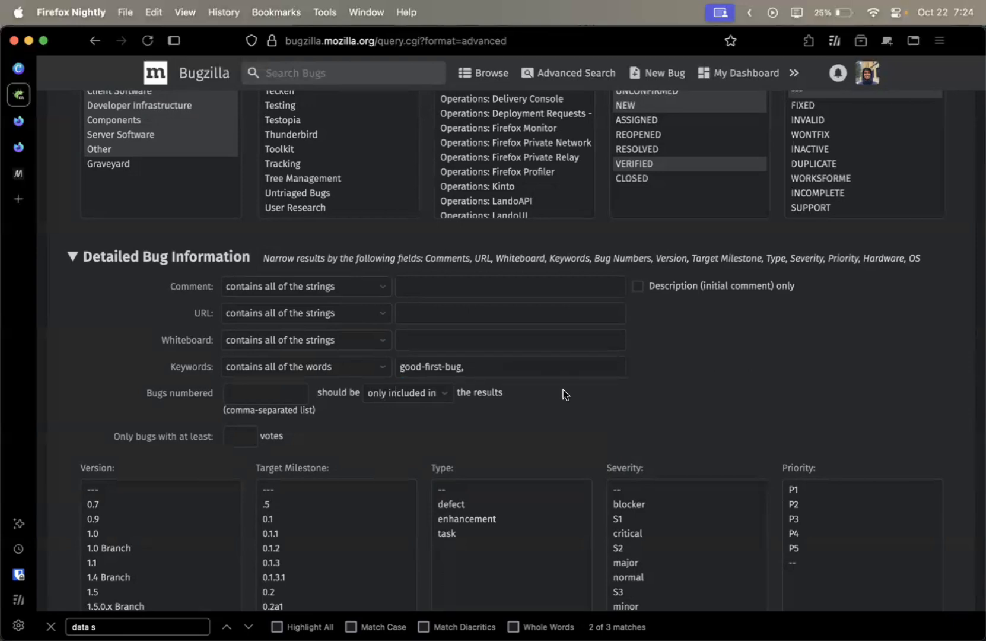
scroll(651, 384, down, 3)
scroll(652, 384, up, 6)
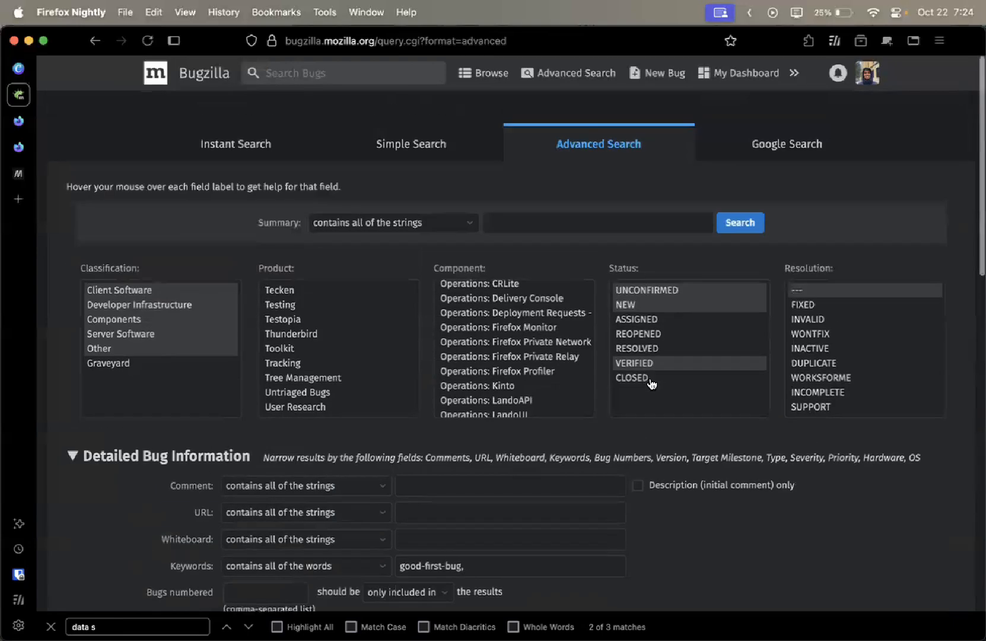
scroll(649, 385, down, 1)
scroll(649, 385, up, 1)
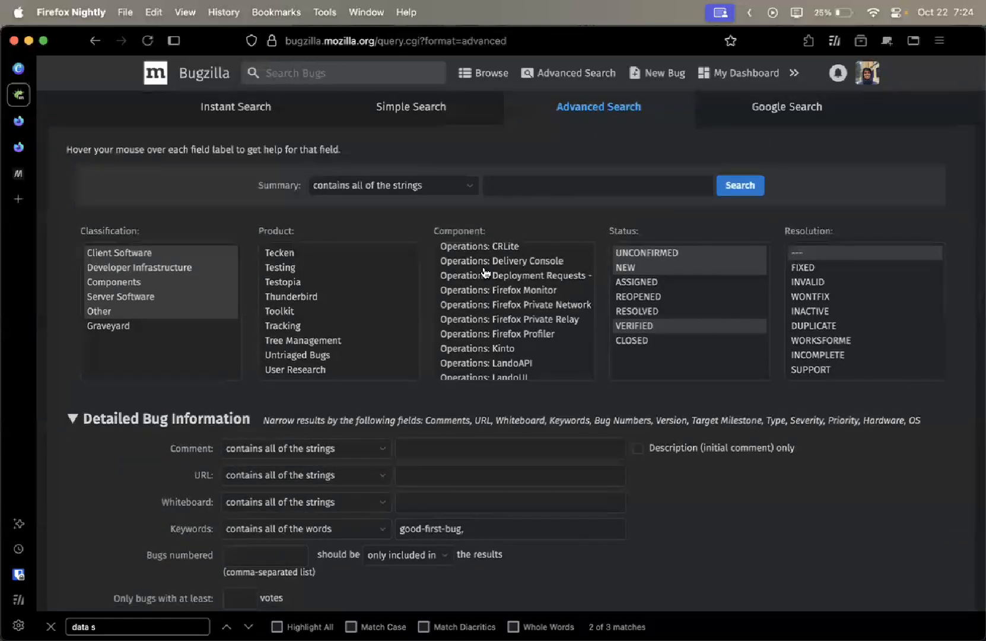
click(733, 188)
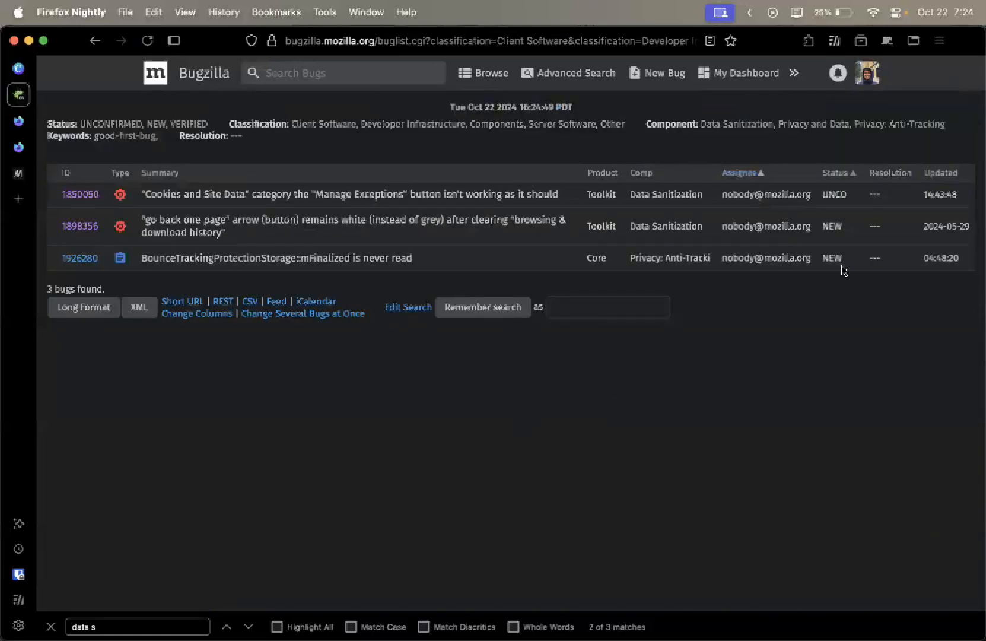
Open the Data Sanitization bug about the "go back one page" arrow remaining white from the search results
drag(928, 284, 536, 276)
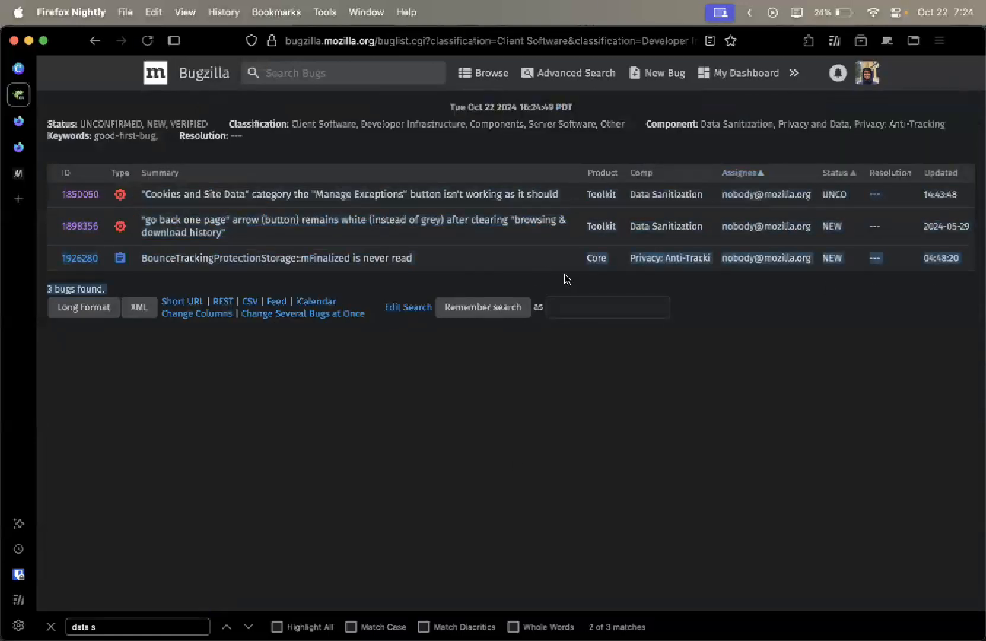
click(536, 276)
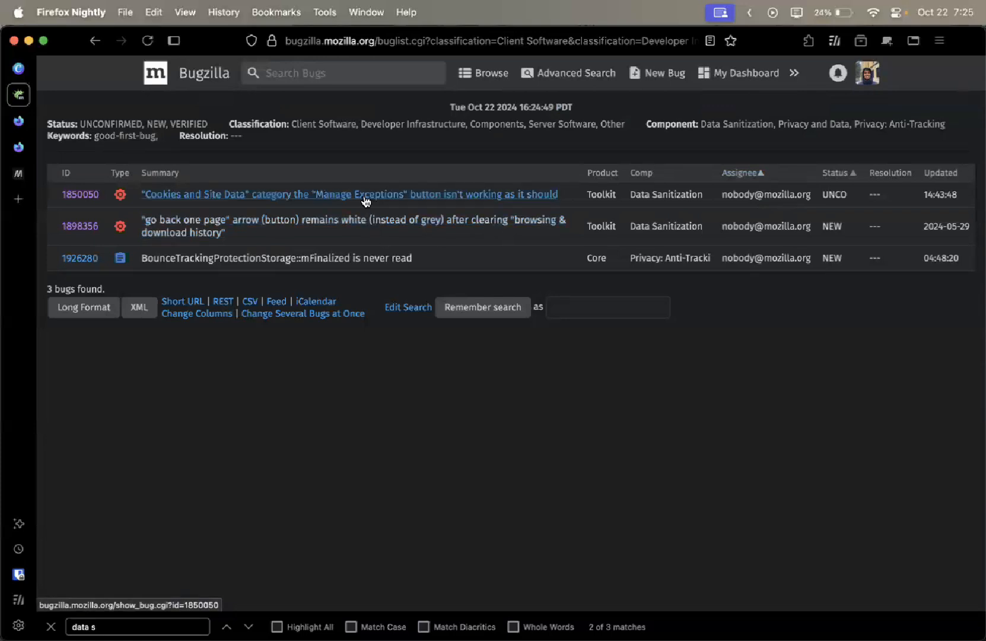
click(400, 226)
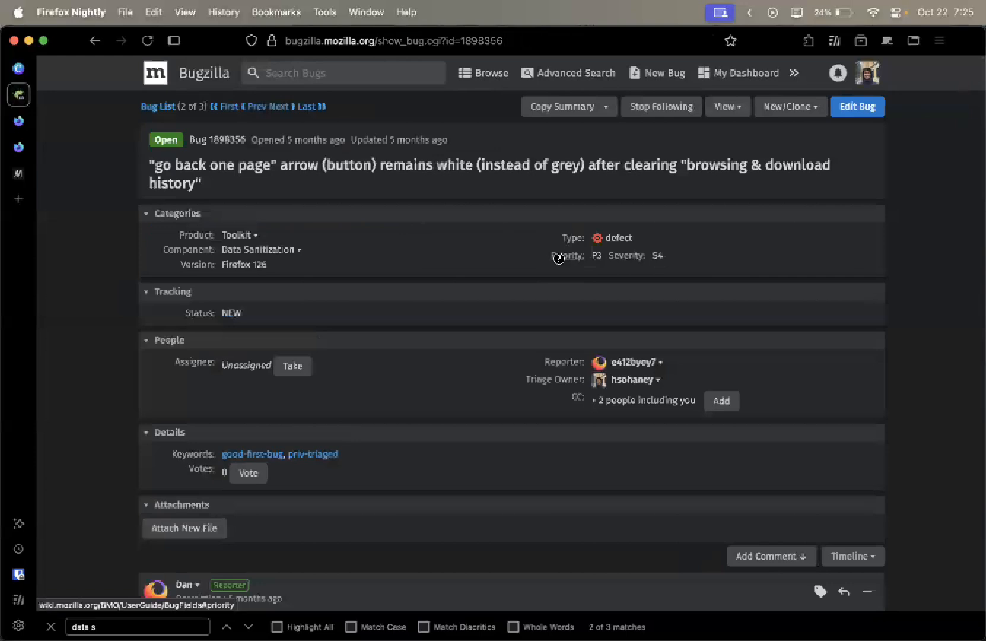
Examine the bug's categories, people and keywords, and the reporter's description with the steps to reproduce
scroll(558, 258, down, 1)
scroll(558, 258, up, 1)
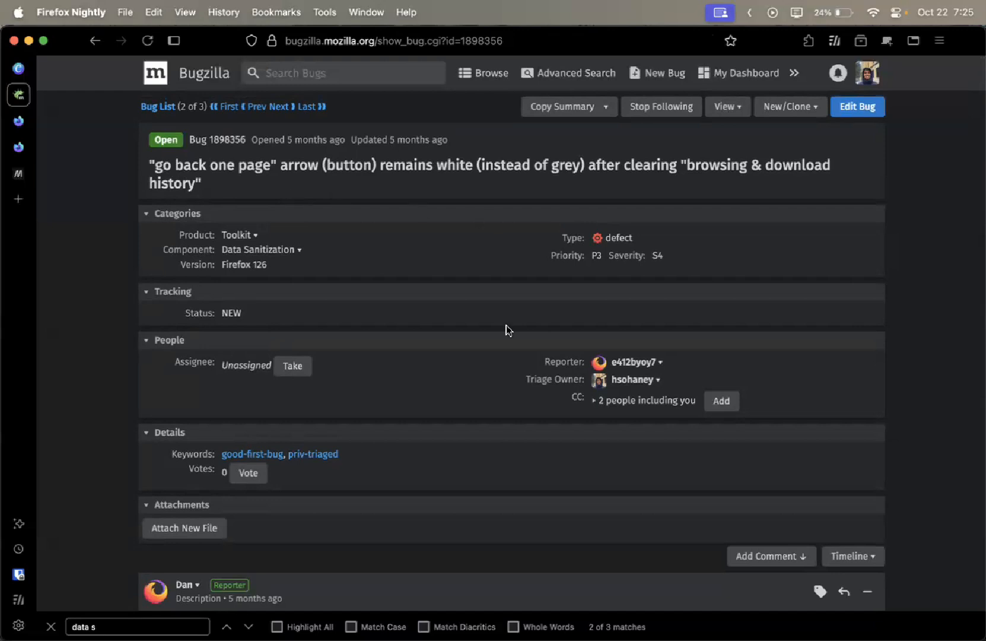
click(662, 369)
scroll(297, 200, down, 5)
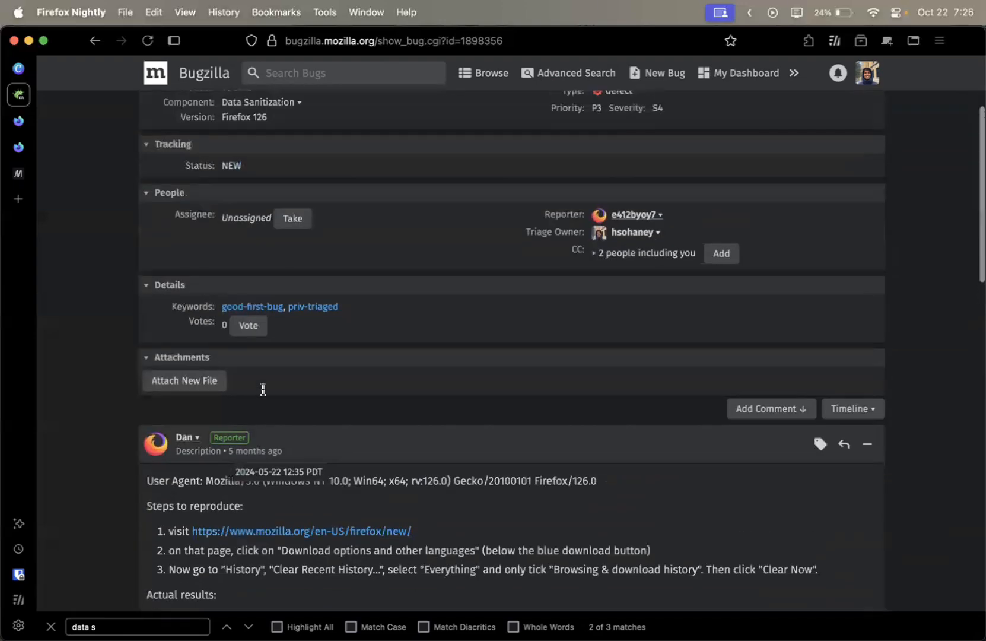
scroll(263, 390, up, 5)
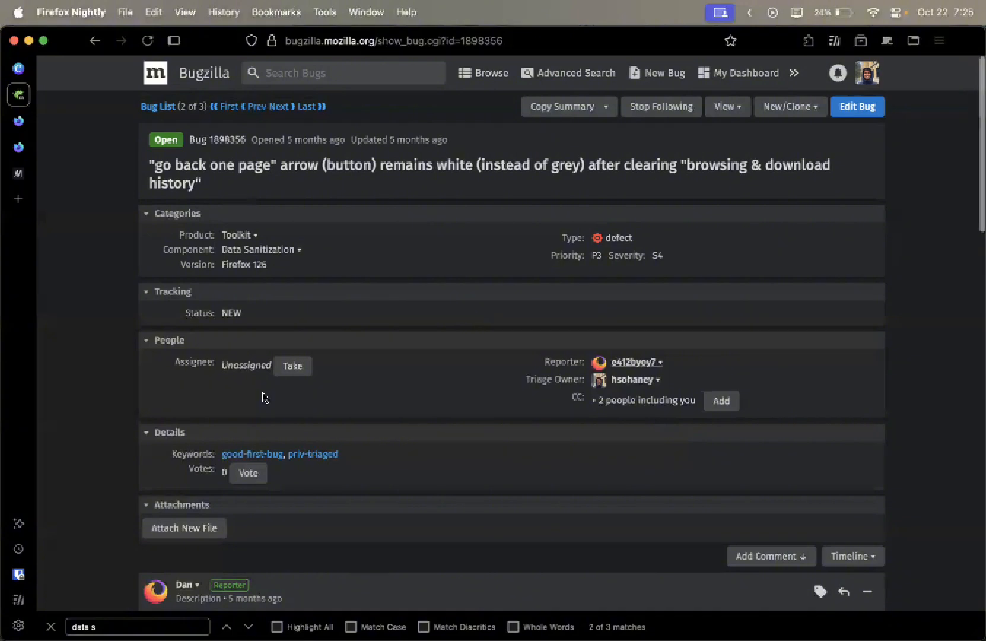
scroll(717, 392, down, 8)
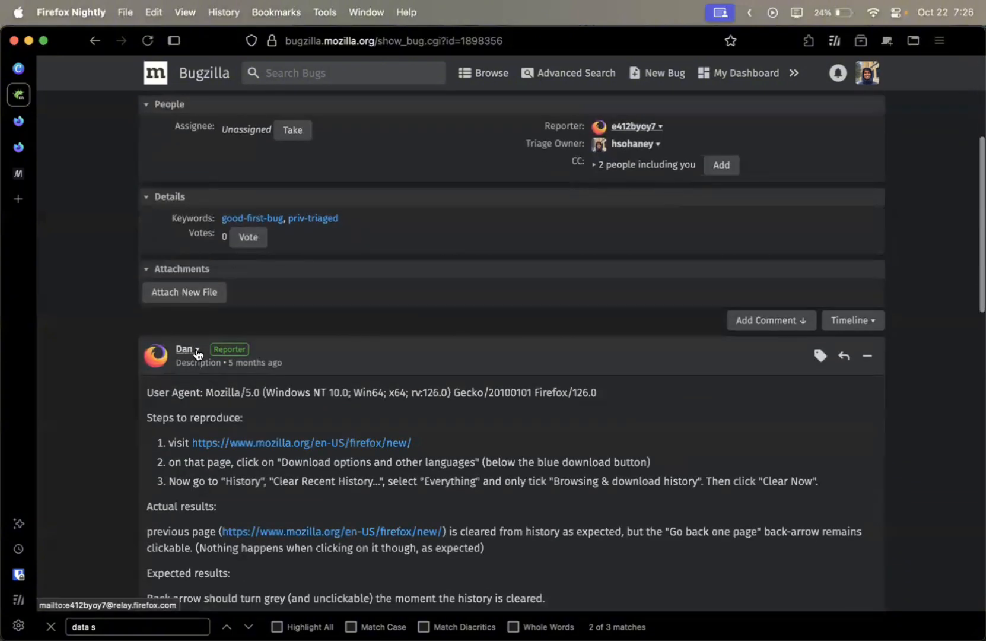
Examine the reporter's user agent, the bug title and the steps to reproduce in the bug description
click(197, 355)
click(472, 322)
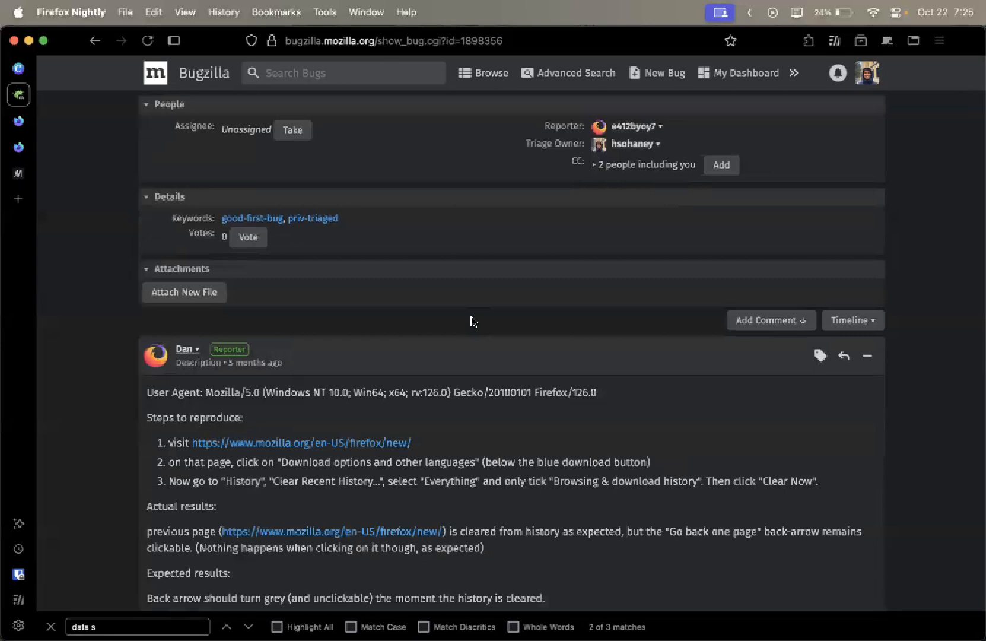
scroll(473, 321, down, 4)
drag(643, 301, 165, 282)
click(165, 282)
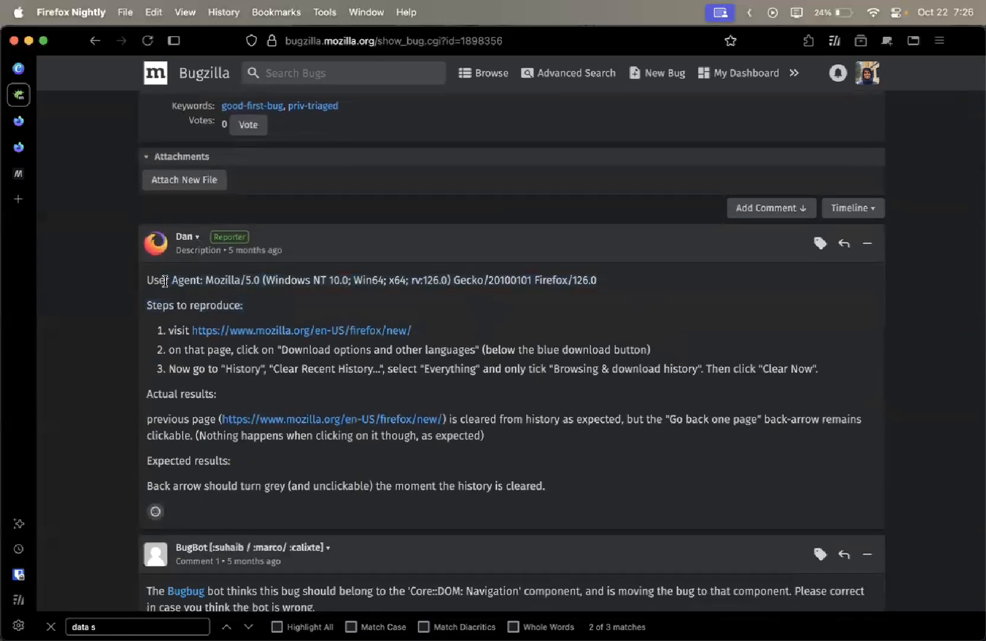
scroll(285, 310, down, 5)
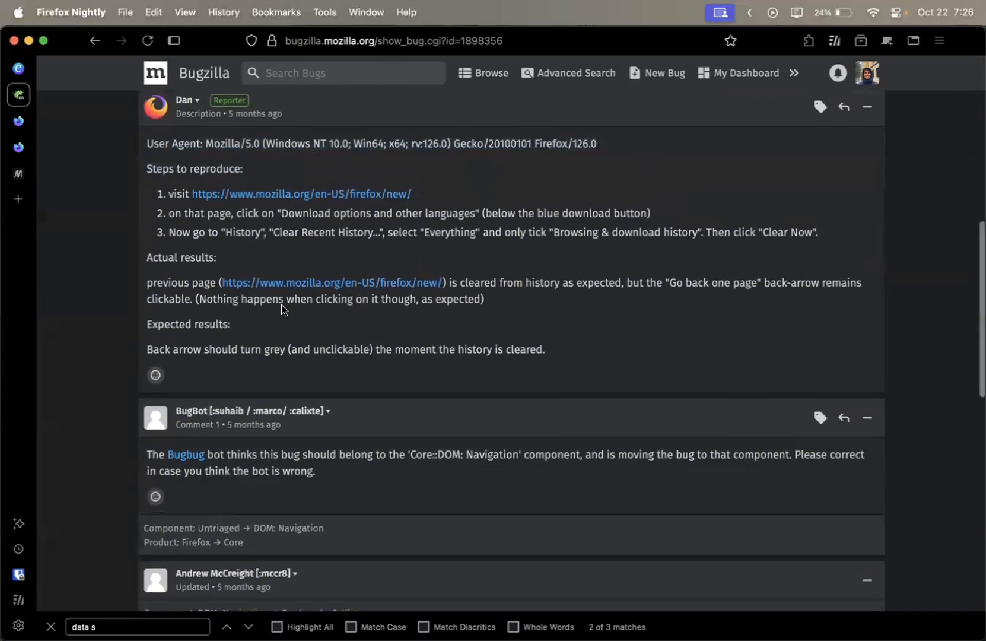
scroll(178, 175, up, 15)
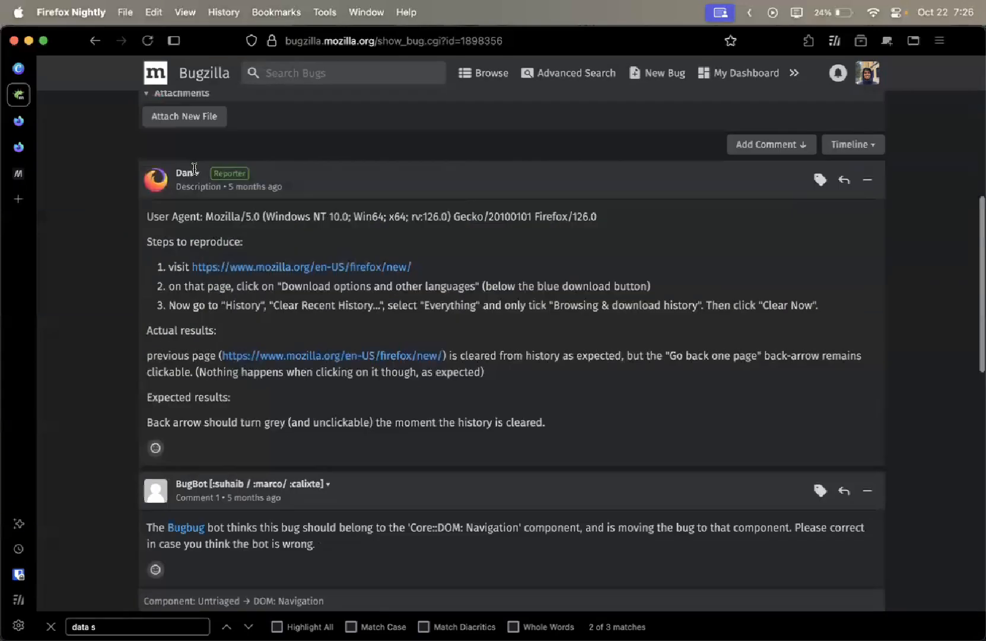
drag(315, 201, 153, 170)
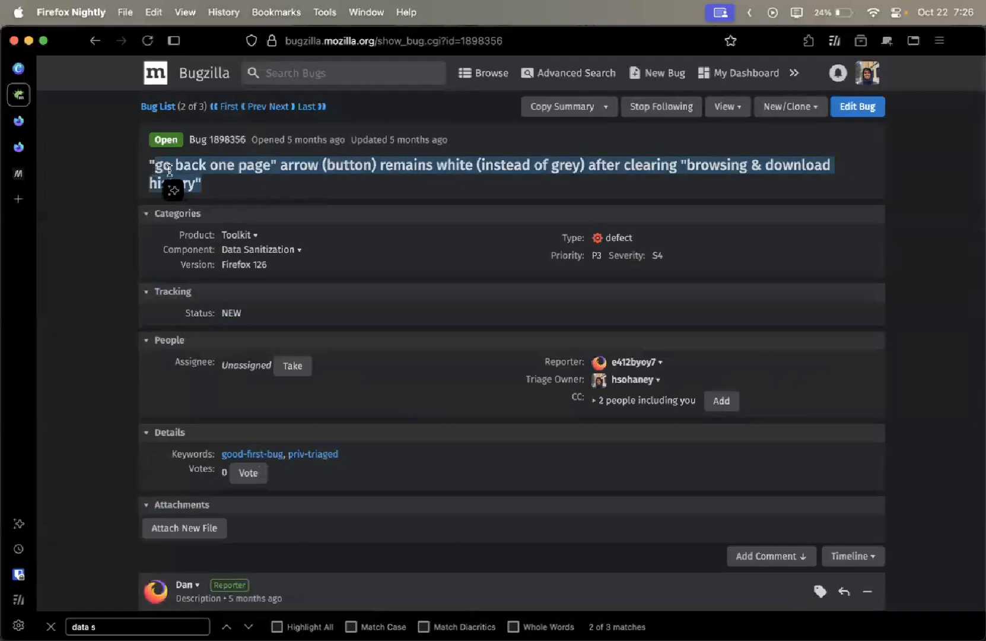
scroll(359, 202, down, 5)
scroll(330, 363, down, 5)
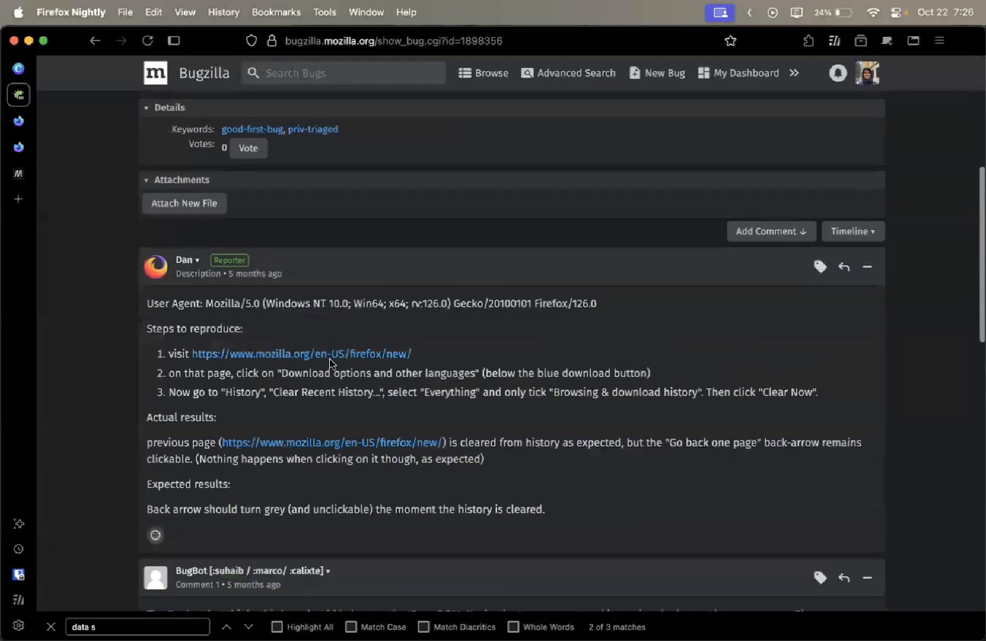
drag(142, 328, 782, 370)
click(843, 388)
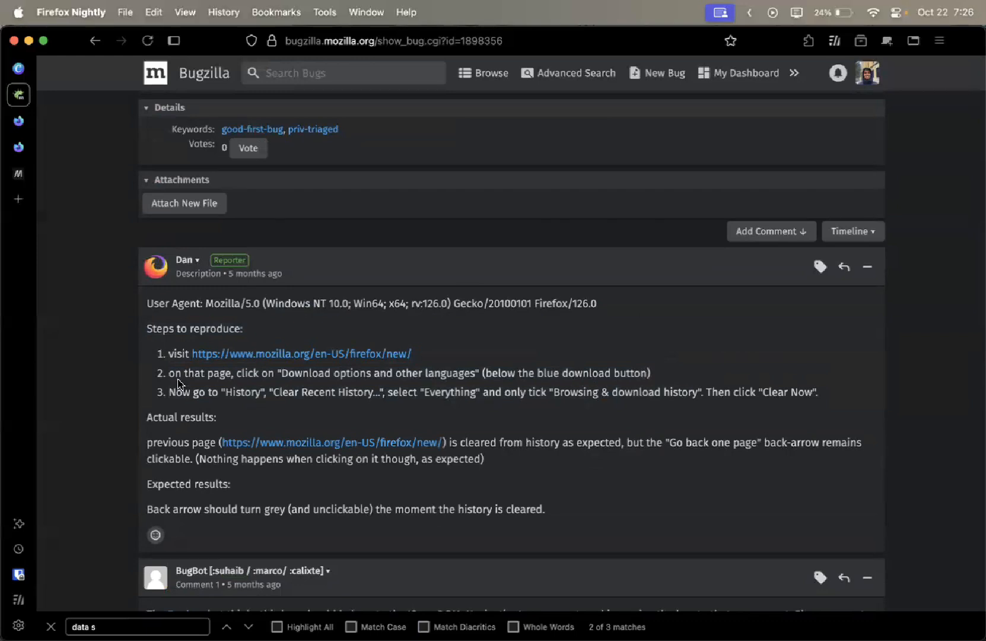
drag(438, 359, 186, 354)
key(super+c)
click(503, 332)
key(super+t)
key(super+v)
key(Return)
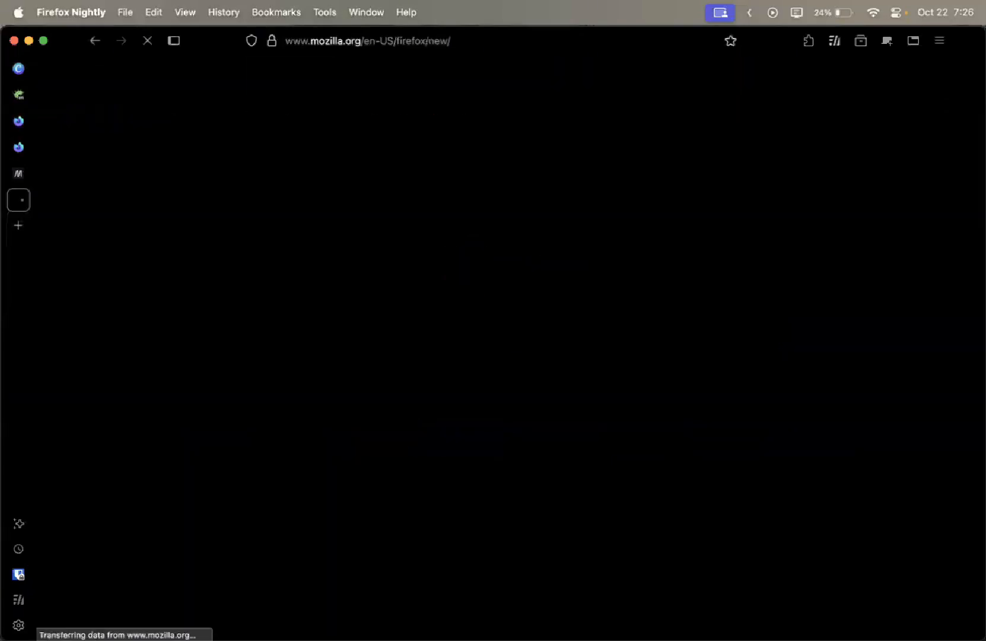
Check the second reproduction step in the bug and open "Download options and other languages" on the Firefox download page
key(ctrl+shift+Tab)
drag(208, 373, 478, 372)
click(329, 371)
click(480, 373)
key(ctrl+Tab)
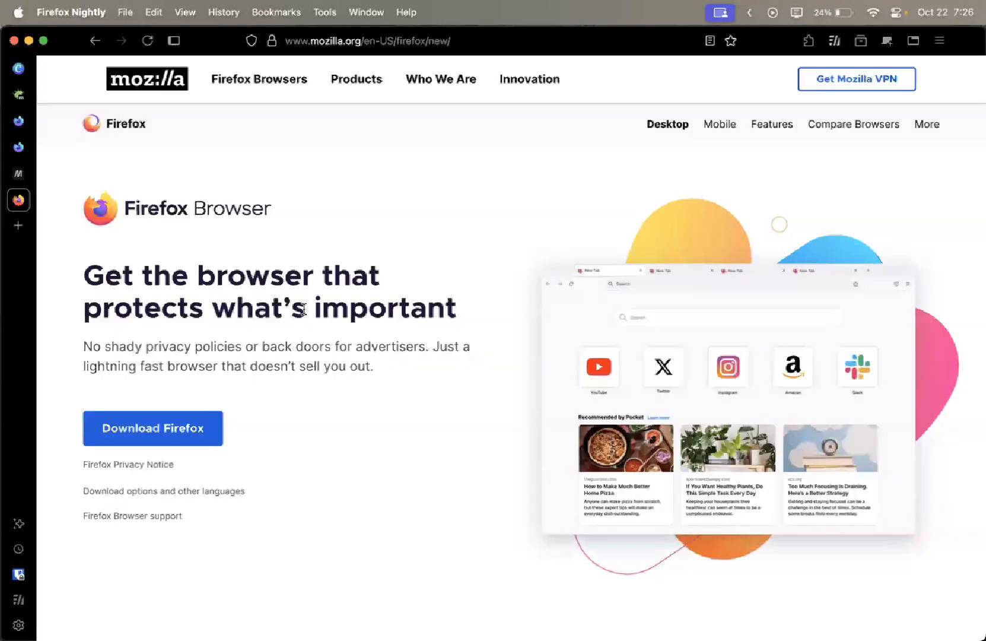
scroll(244, 416, down, 3)
click(182, 359)
Return to the bug report and examine the third reproduction step about clearing the browsing and download history
key(ctrl+Tab)
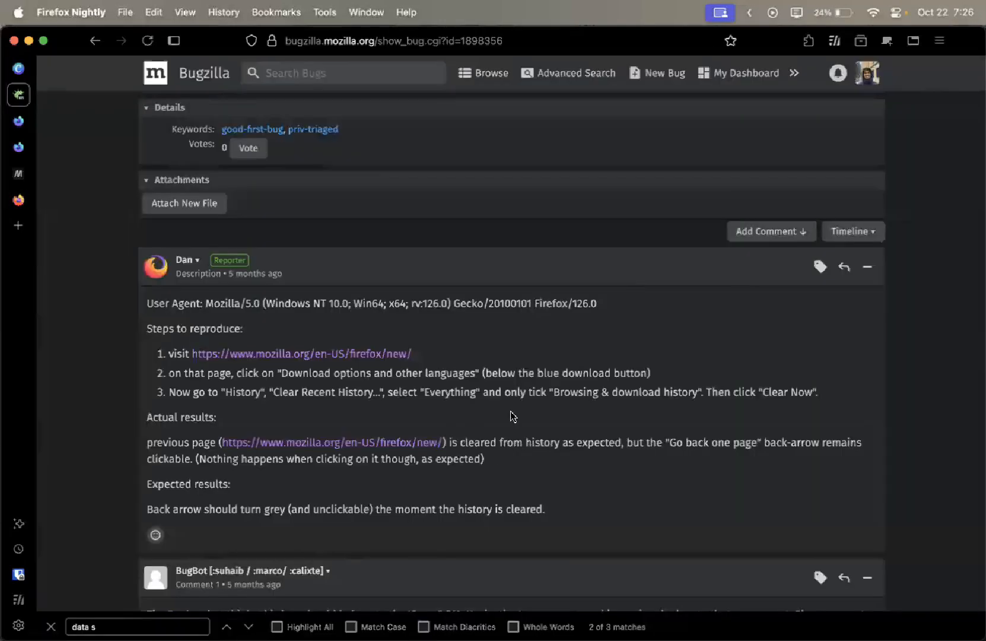
drag(223, 392, 587, 394)
drag(726, 398, 745, 396)
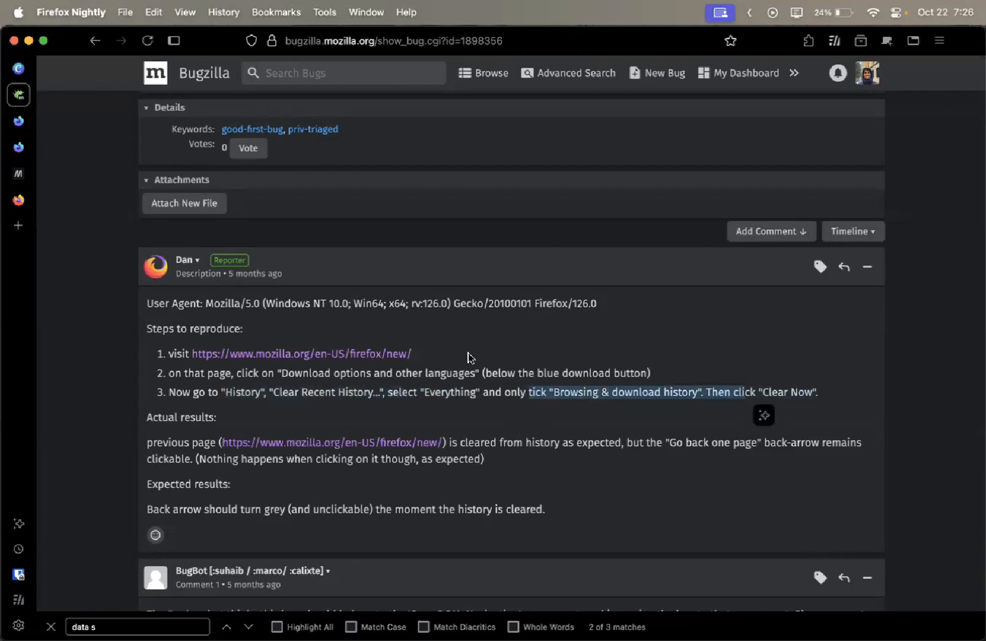
click(762, 378)
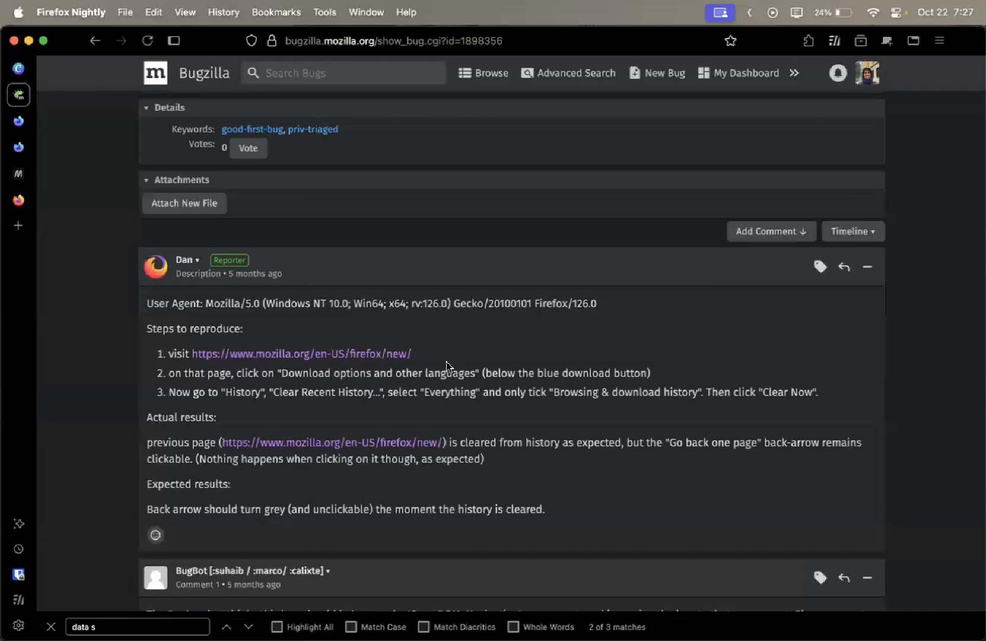
Open about:profiles in a new tab
key(super+t)
text(about:profiles)
key(Return)
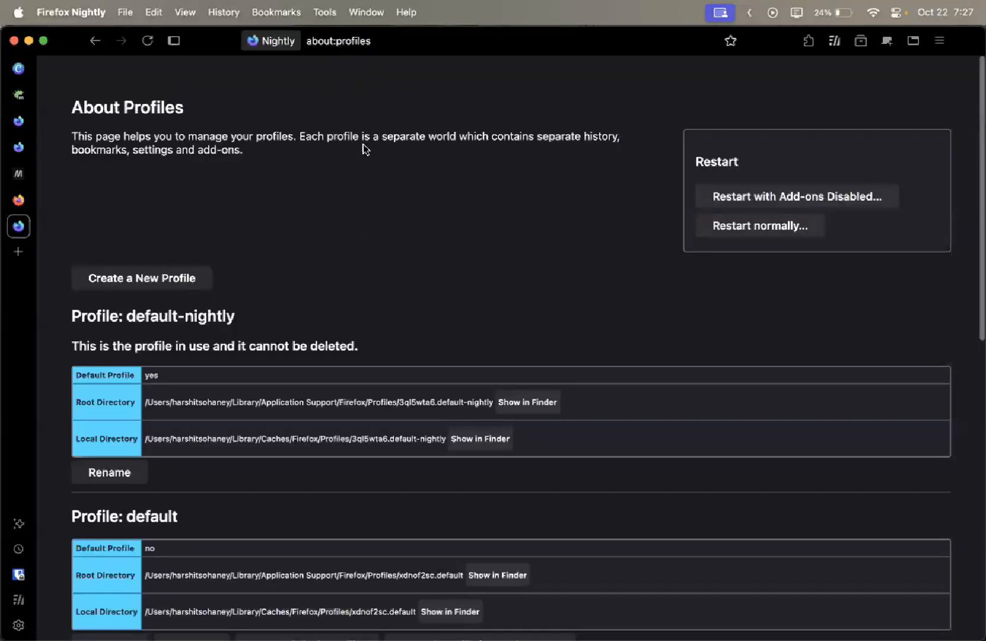
click(338, 41)
click(197, 187)
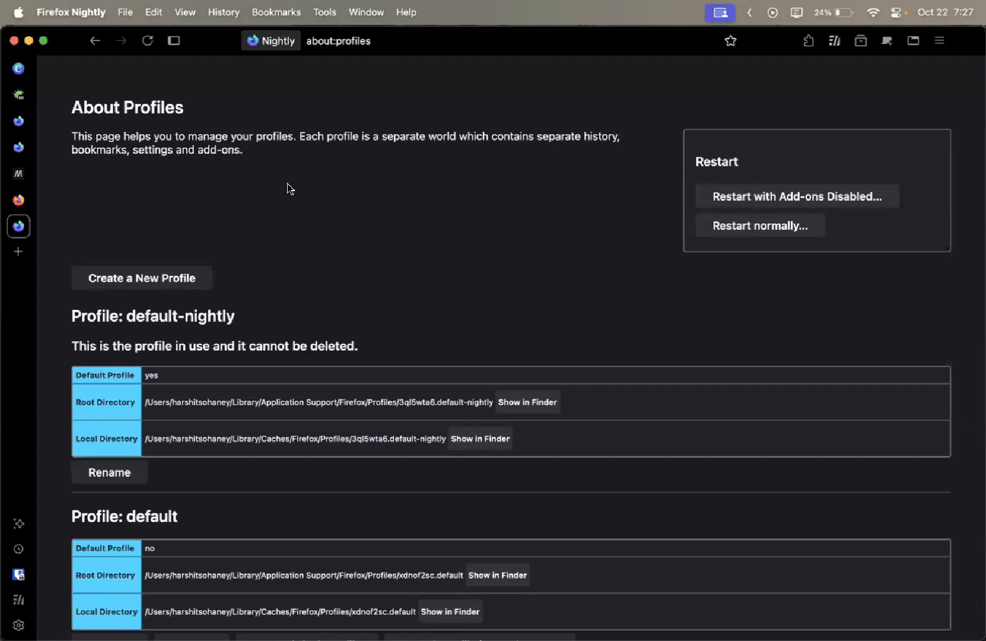
Open the browser settings, inspect their about:preferences address and close the tab again
click(948, 43)
click(937, 42)
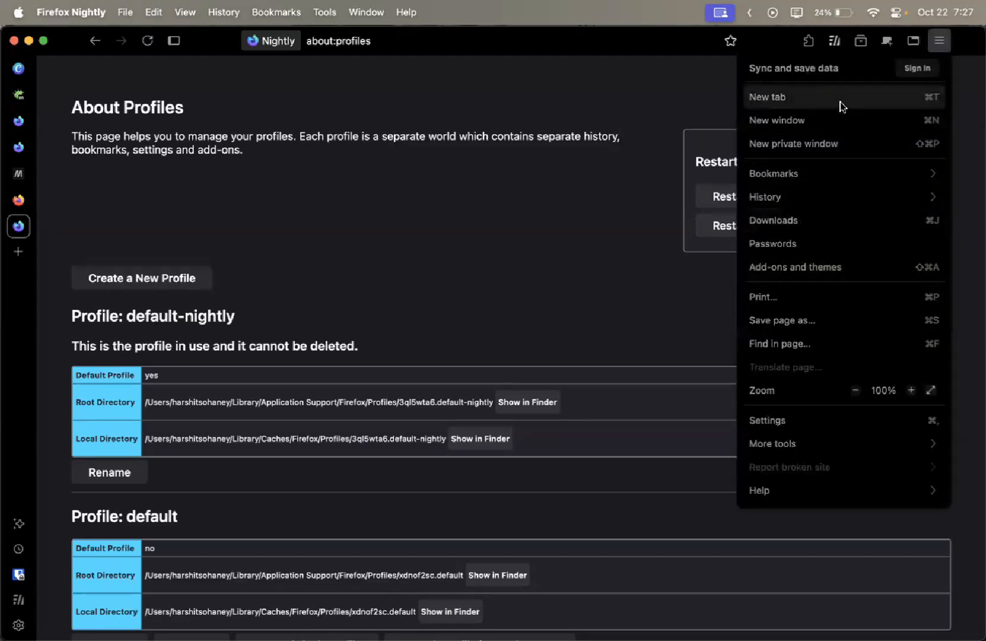
click(775, 420)
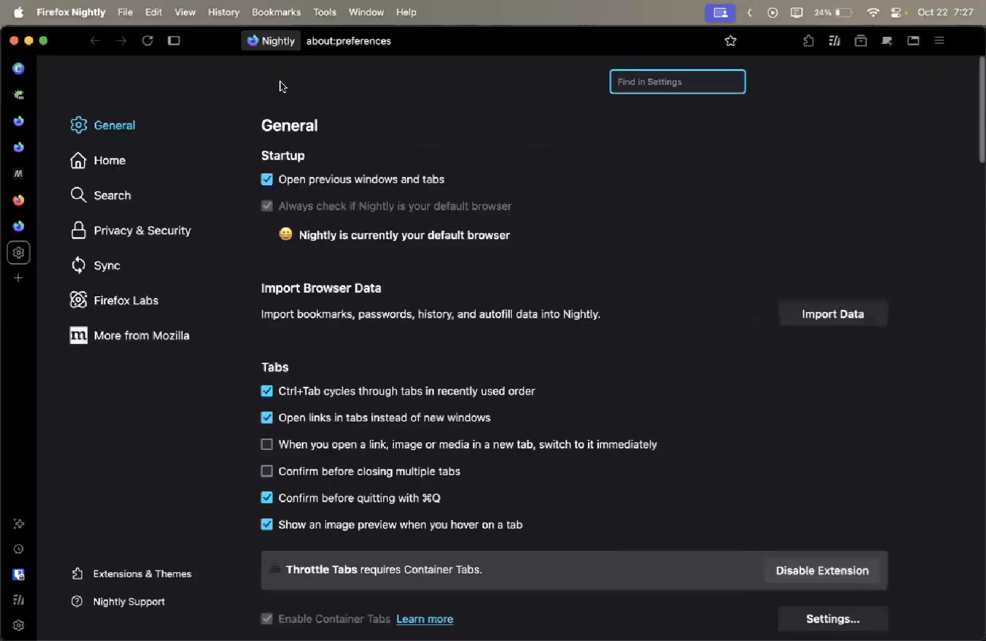
click(309, 48)
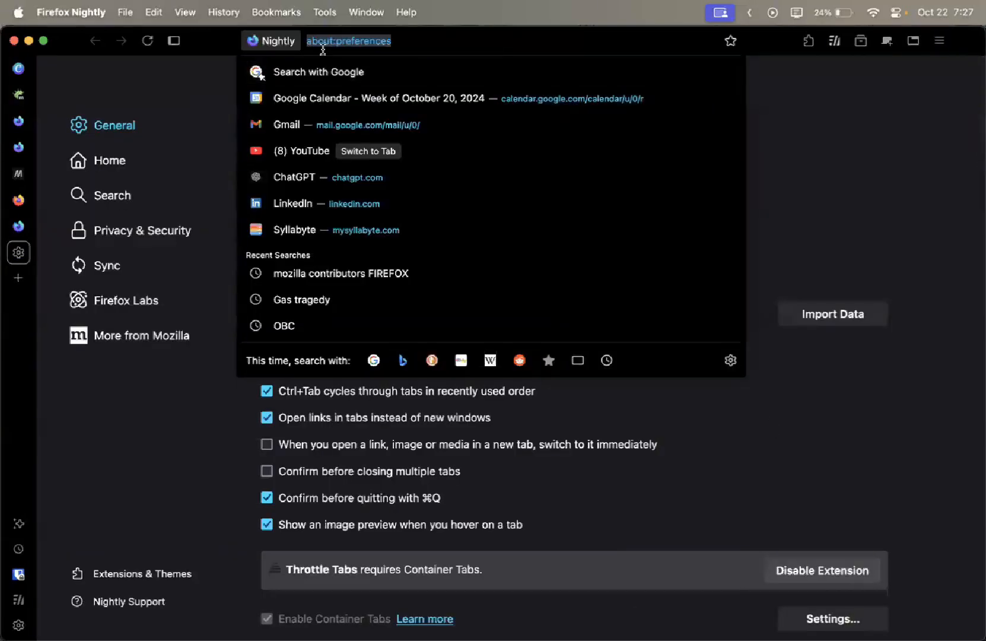
click(321, 46)
key(super+w)
Open about:about in a new tab to view the list of internal about pages
key(super+t)
text(about:about)
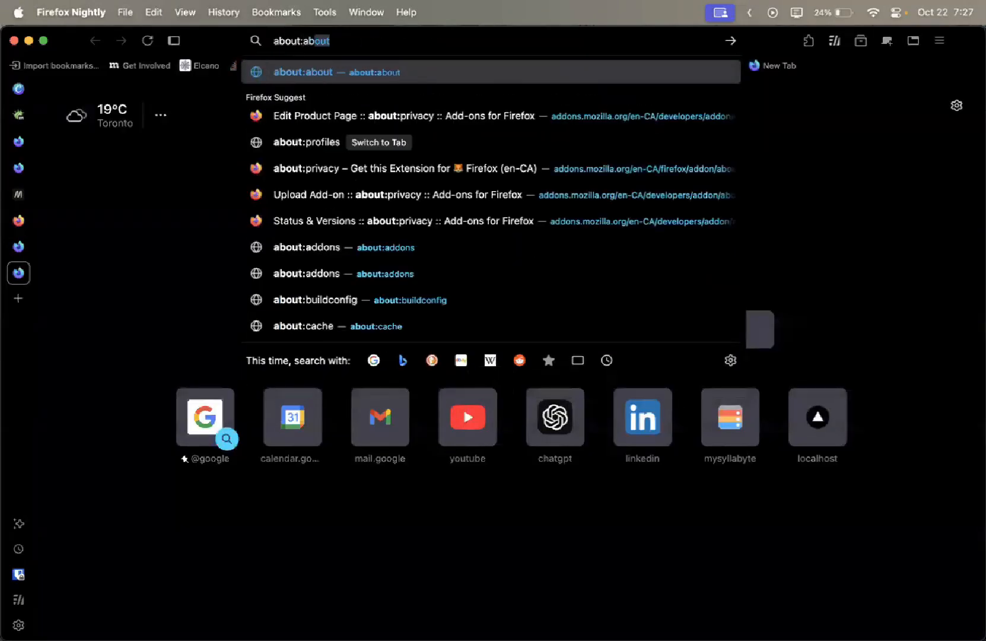
key(Return)
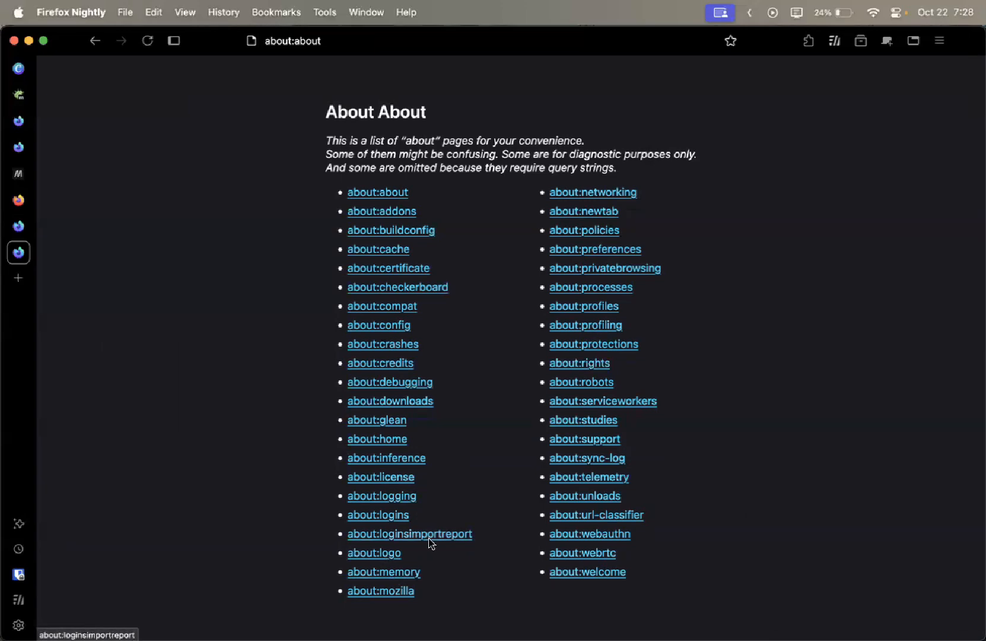
Return to the about:profiles page, create a new profile named test1 and look through the profile list
click(27, 226)
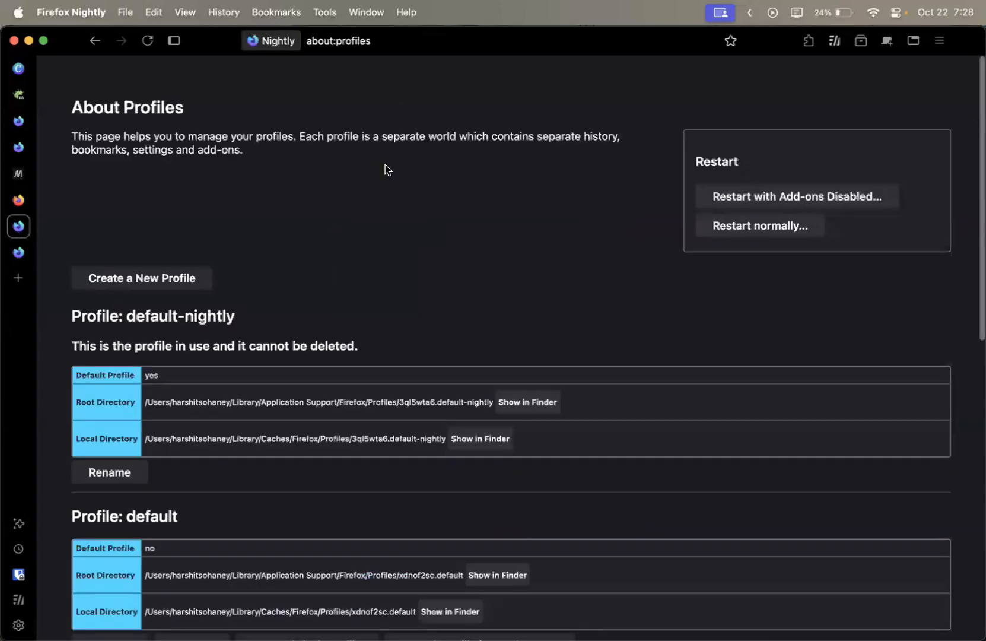
scroll(431, 304, down, 2)
scroll(431, 304, up, 2)
click(134, 279)
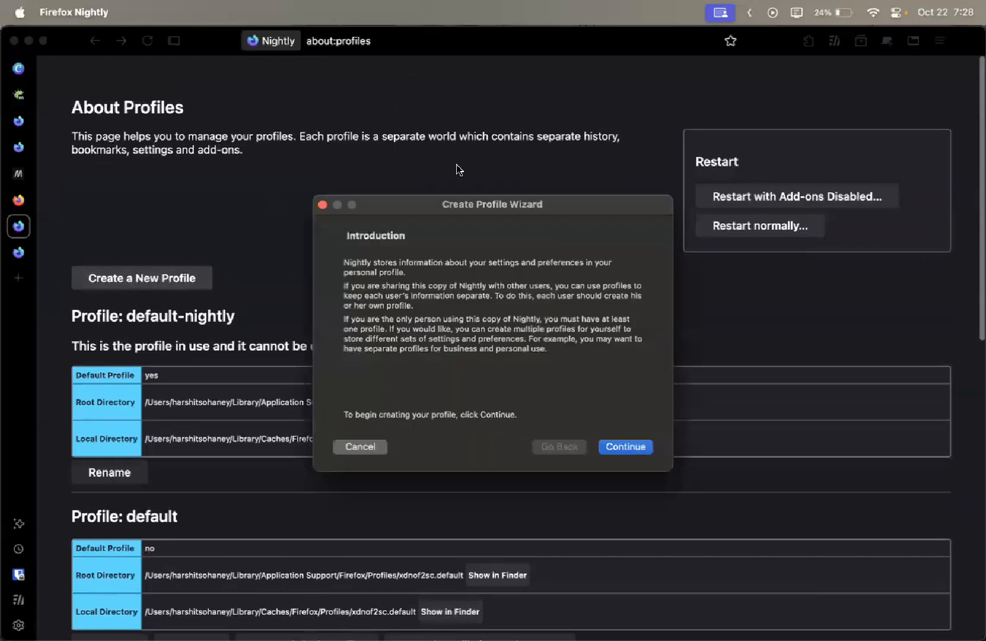
click(626, 445)
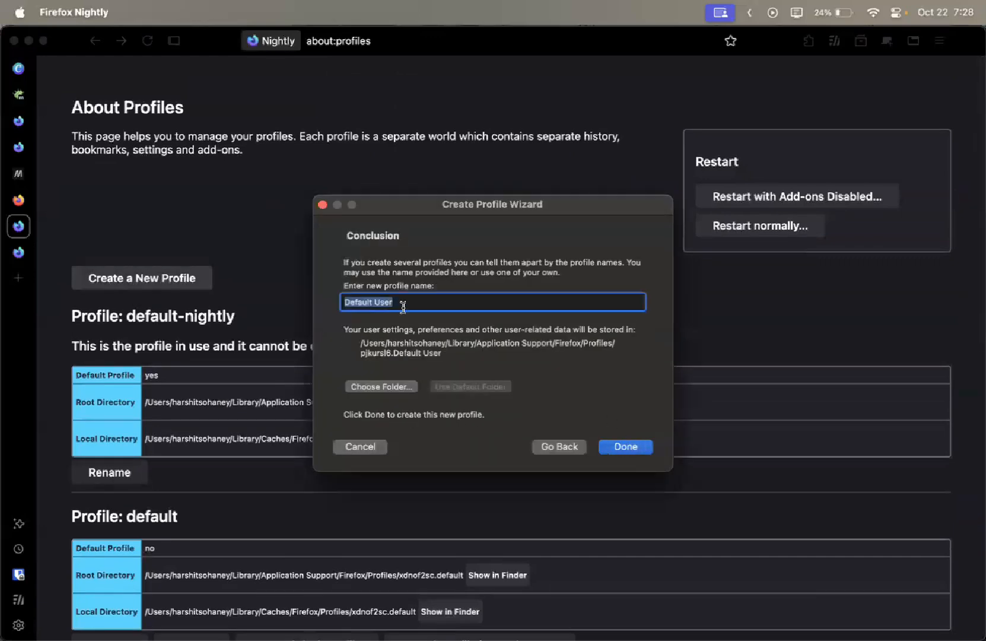
text(test2)
key(BackSpace)
text(1)
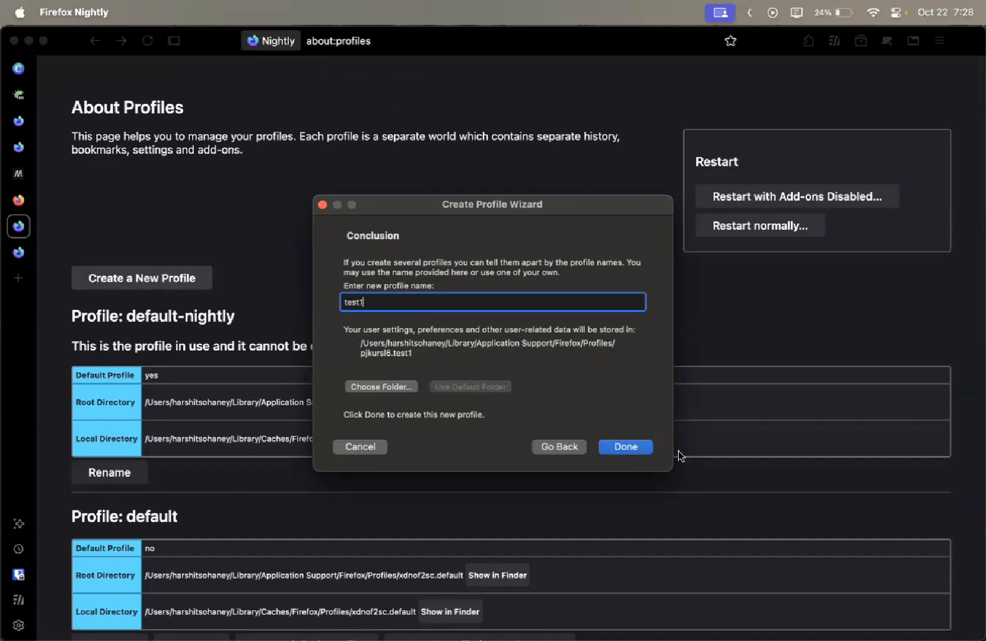
click(620, 451)
scroll(467, 356, down, 10)
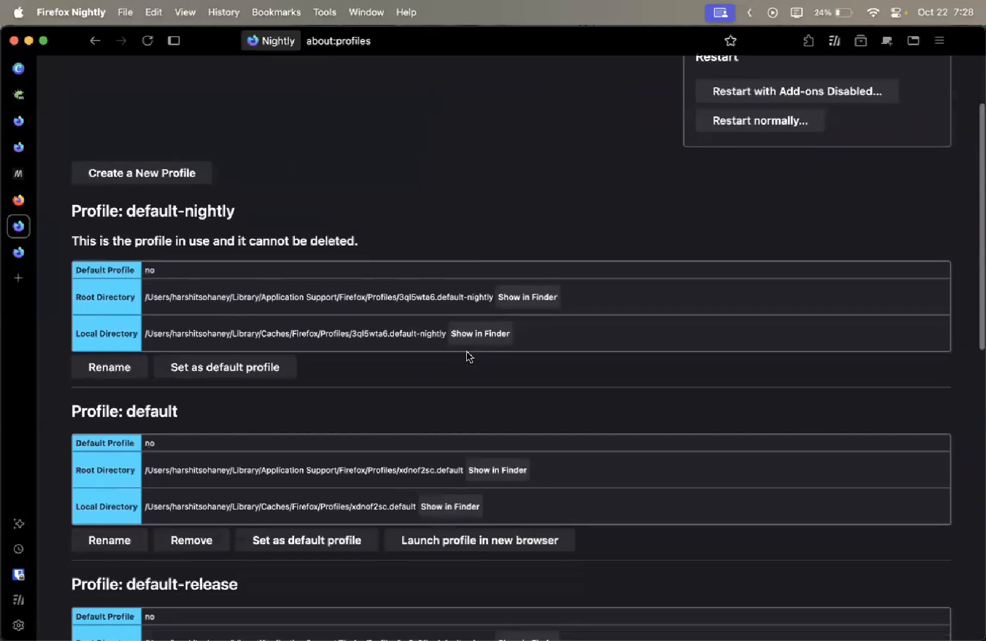
scroll(467, 357, down, 2)
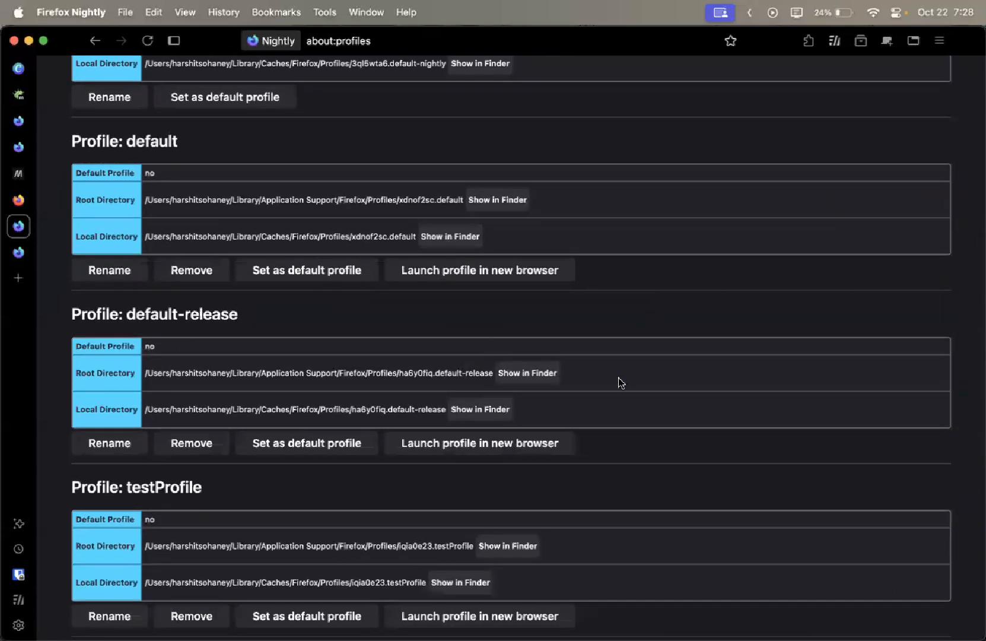
scroll(639, 368, up, 8)
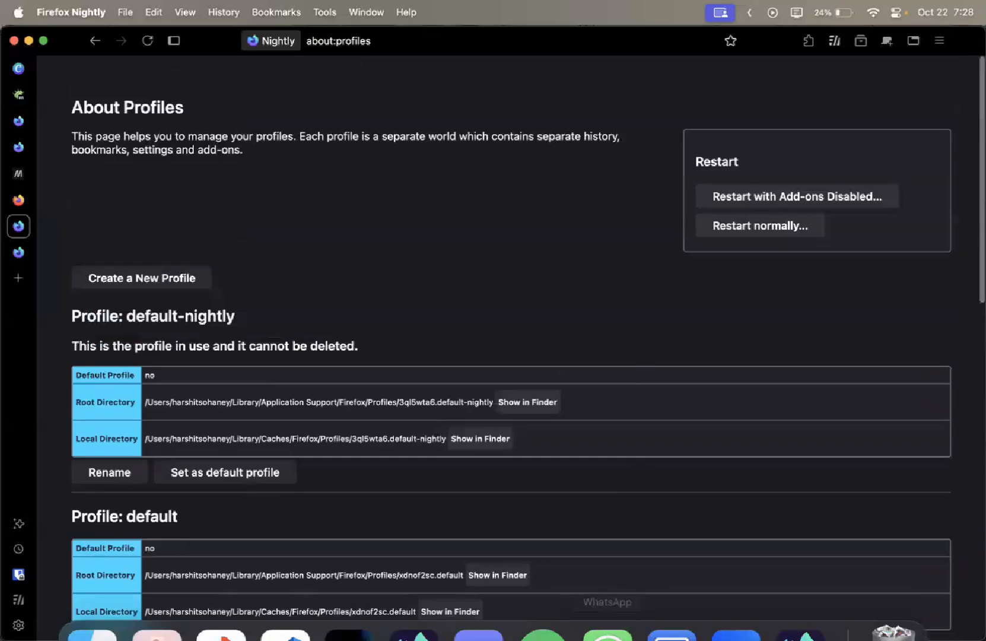
Check the separate Nightly test window, then copy the Firefox download options page's address from the main window and close that tab
mouse_move(800, 634)
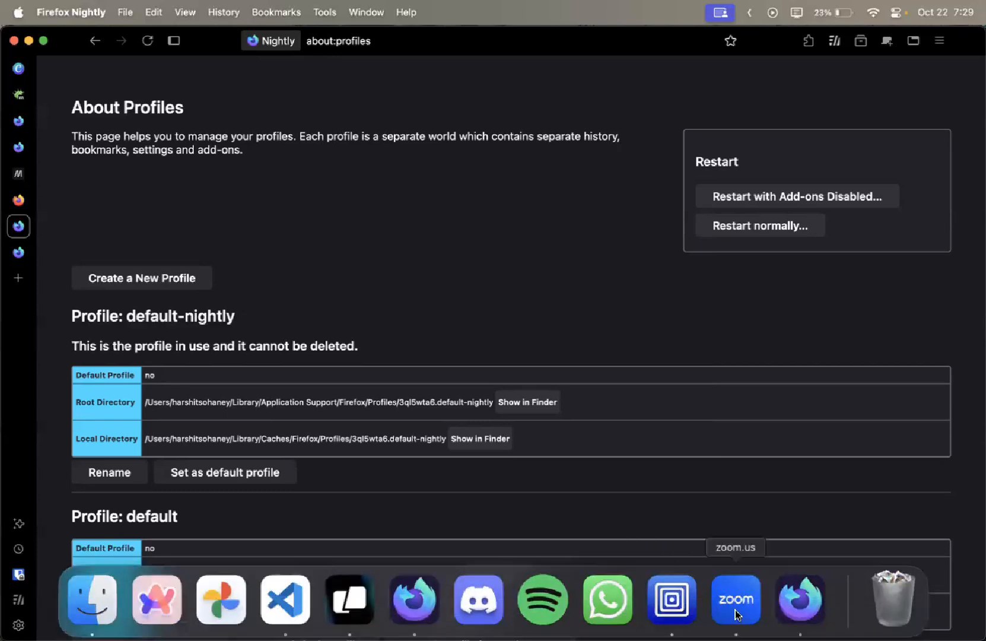
click(786, 600)
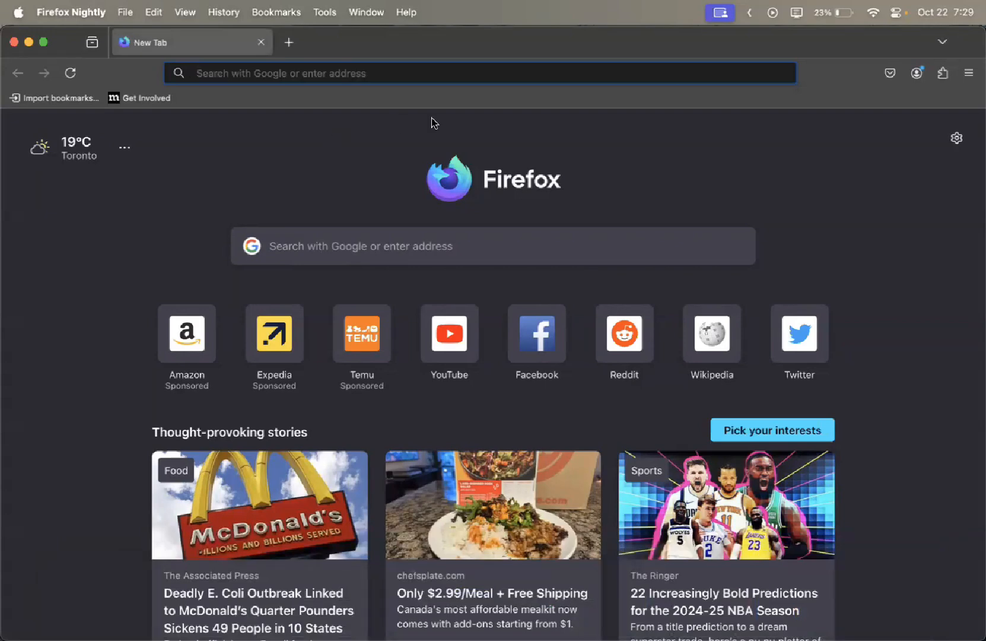
key(super+Tab)
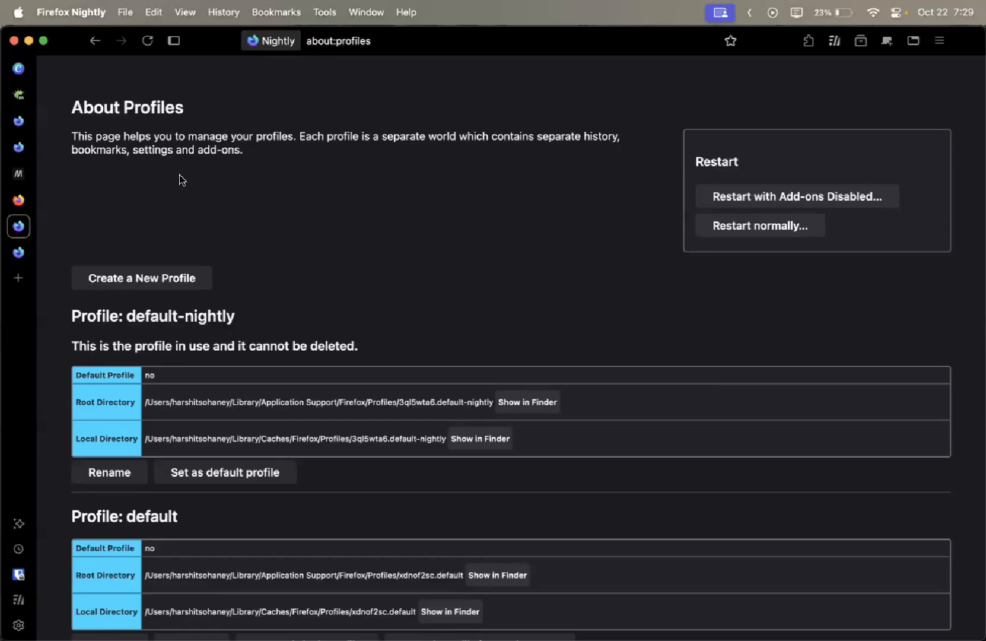
click(22, 209)
click(311, 45)
key(super+c)
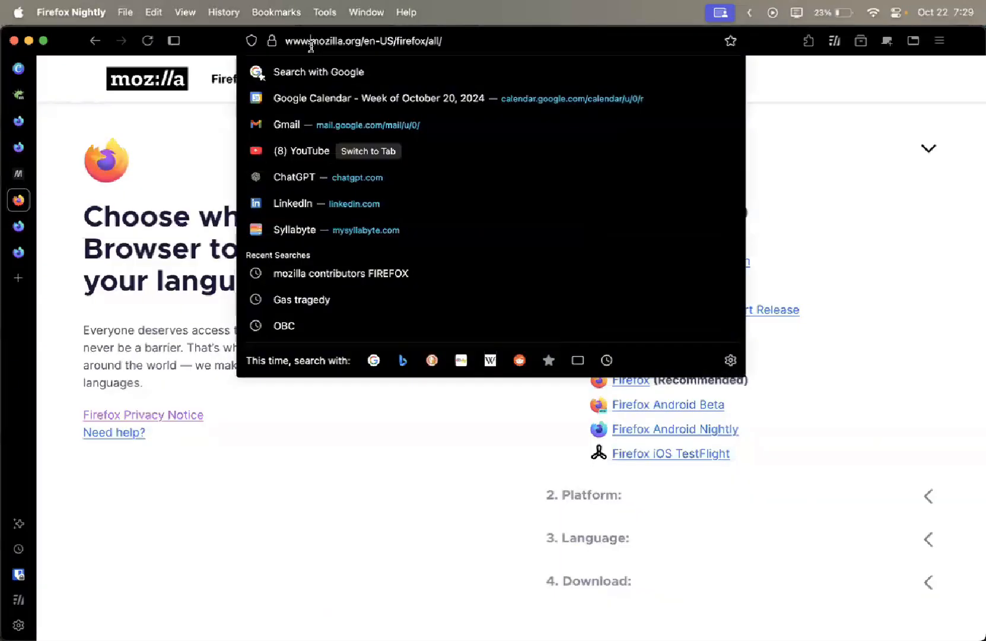
key(super+w)
key(super+Tab)
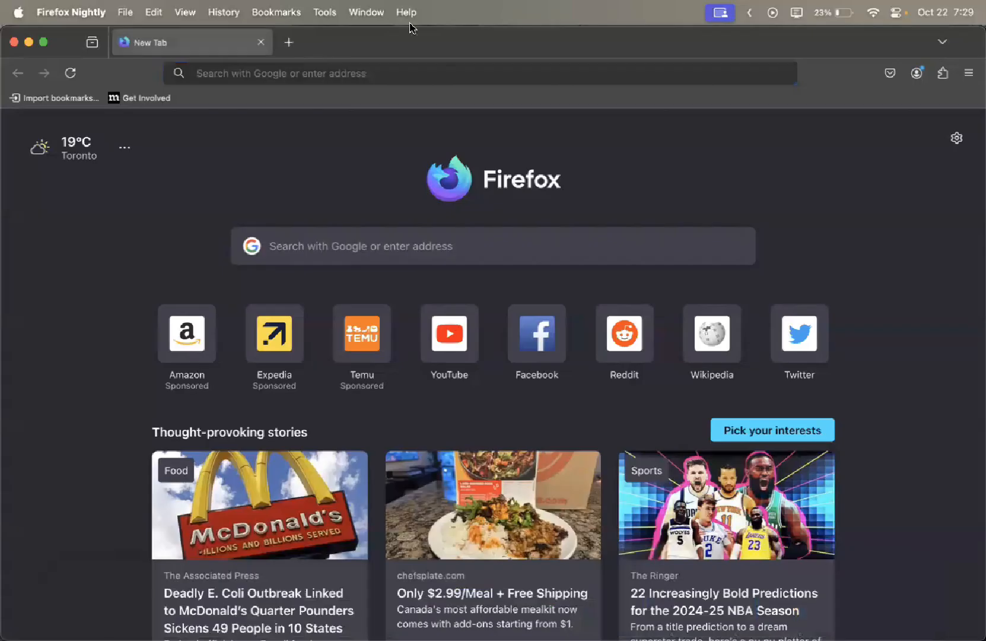
click(261, 76)
key(super+v)
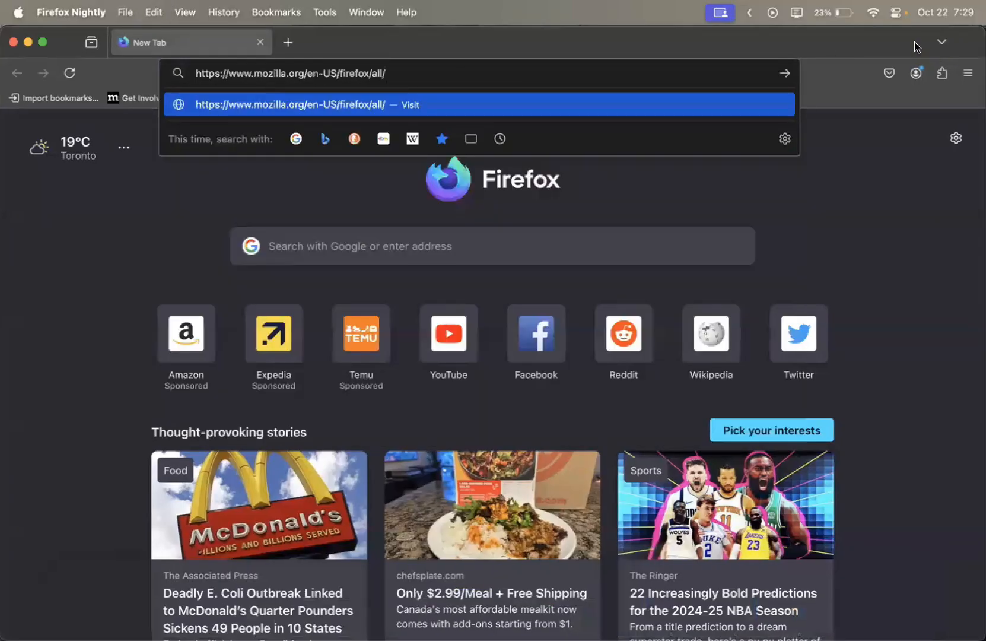
key(Return)
double_click(887, 47)
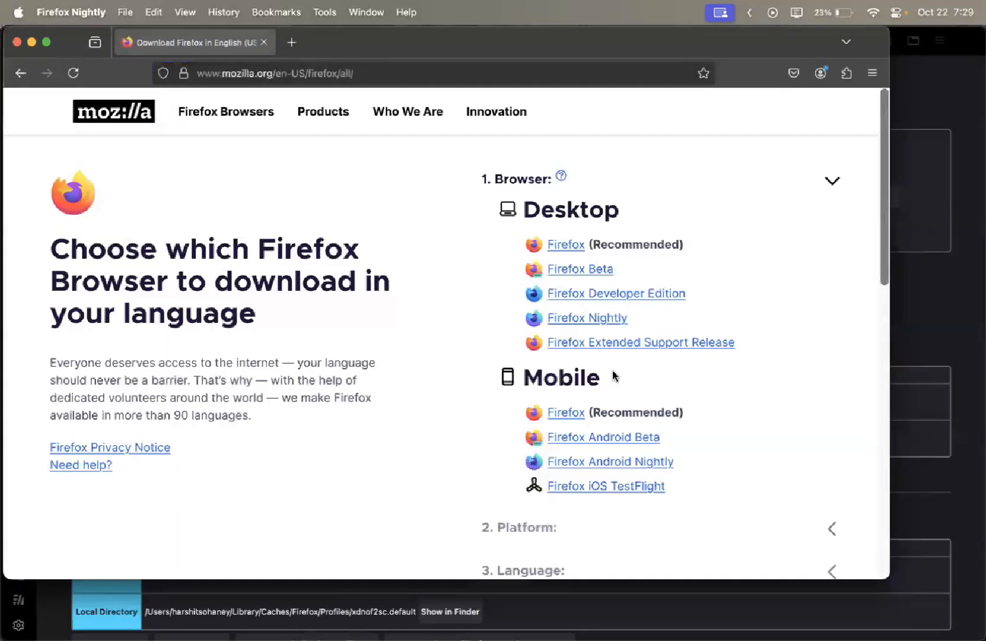
double_click(815, 38)
scroll(107, 490, down, 5)
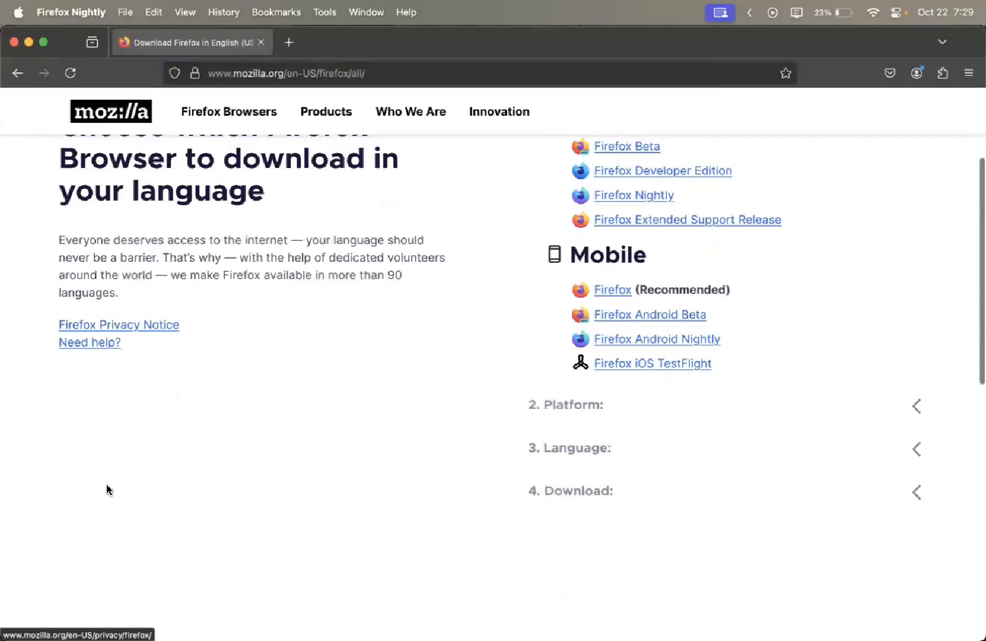
scroll(106, 482, up, 4)
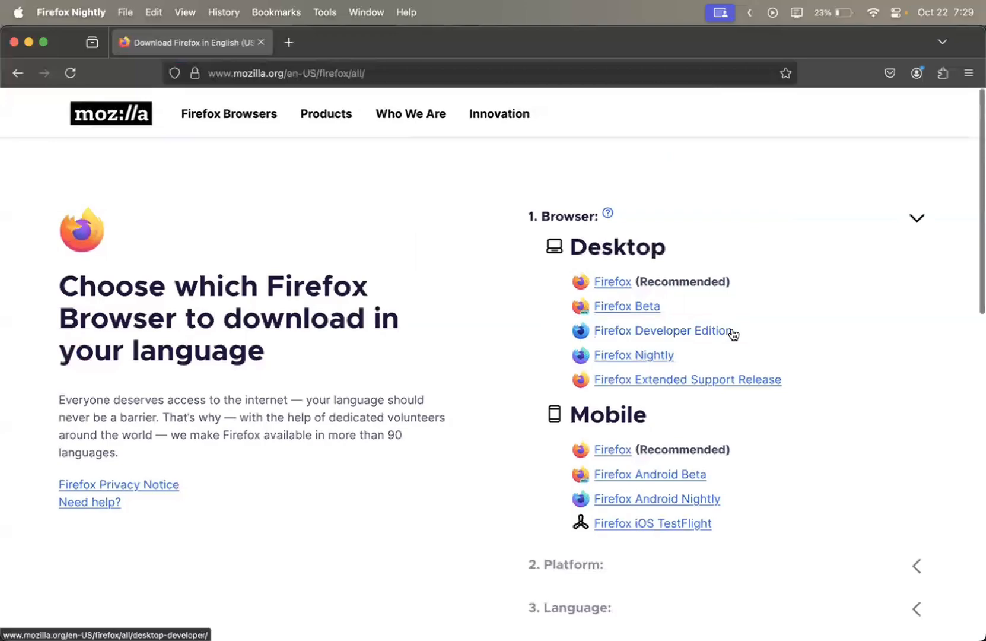
Close the about:profiles tab and the tabs beside it in the main Nightly window, and return to the bug 1898356 report
scroll(467, 456, down, 2)
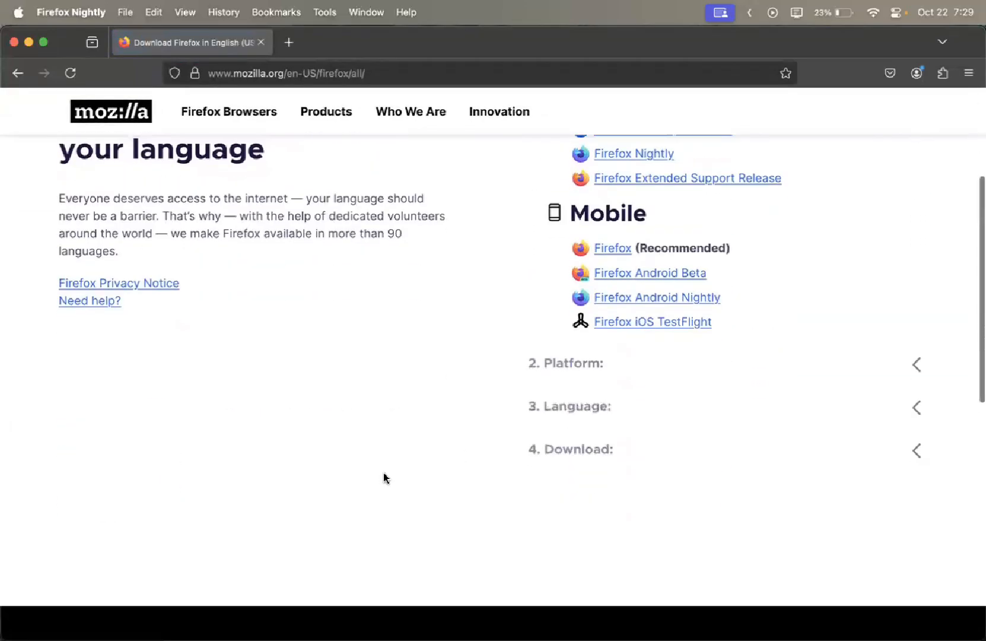
scroll(635, 443, up, 4)
scroll(612, 460, down, 1)
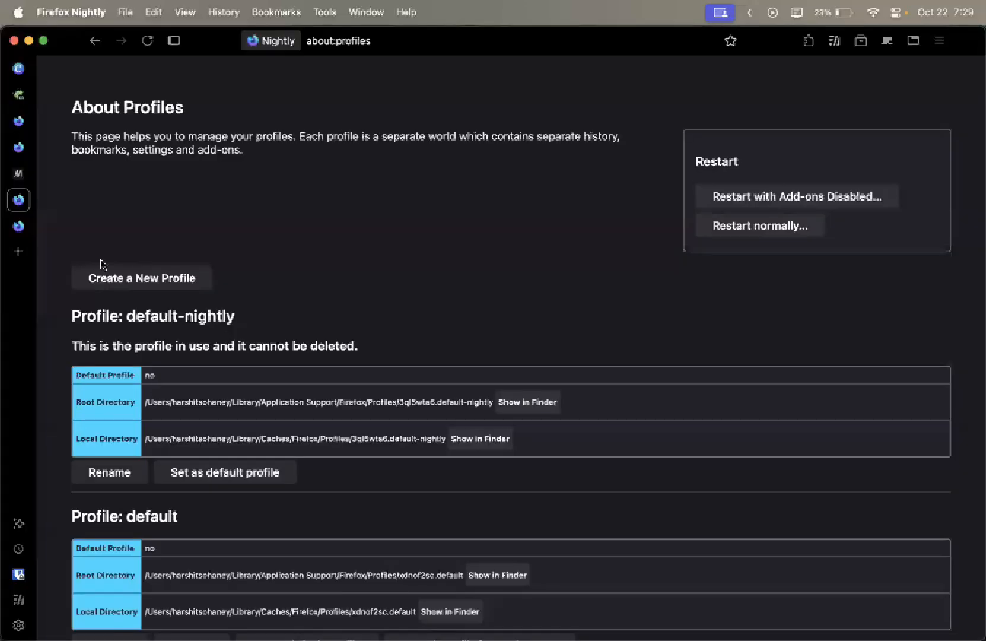
key(super+w)
key(super+w)
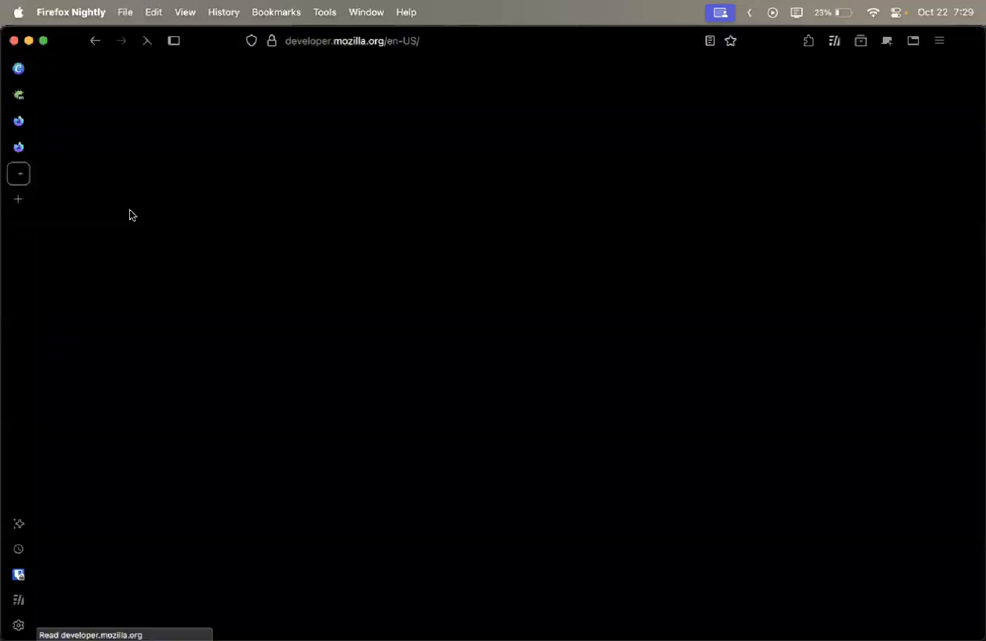
click(19, 150)
click(19, 174)
click(18, 148)
click(18, 97)
double_click(189, 353)
drag(190, 353, 423, 356)
key(super+c)
key(super+Tab)
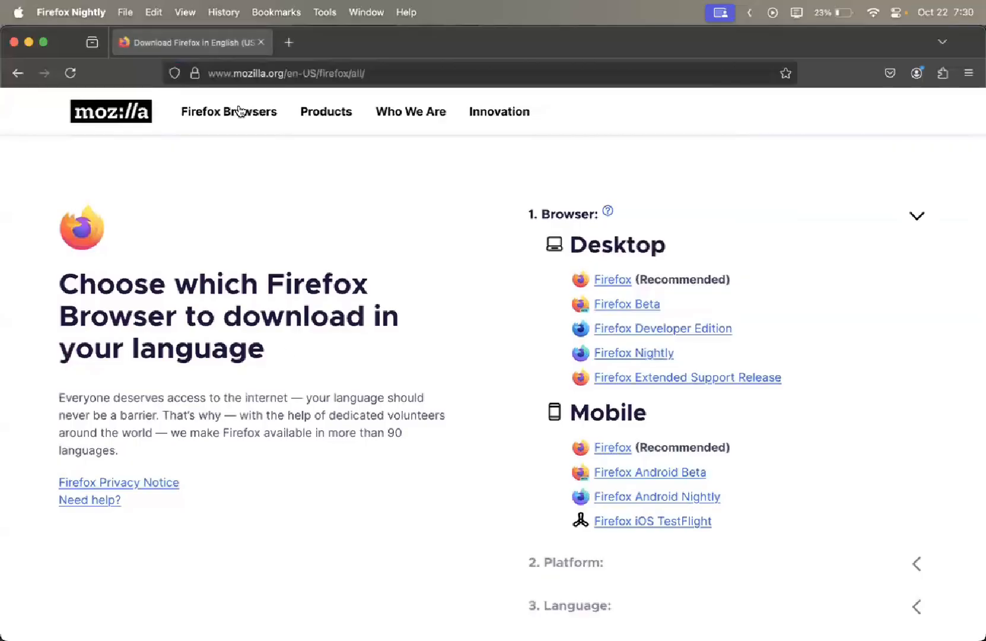
click(225, 75)
key(super+v)
key(Return)
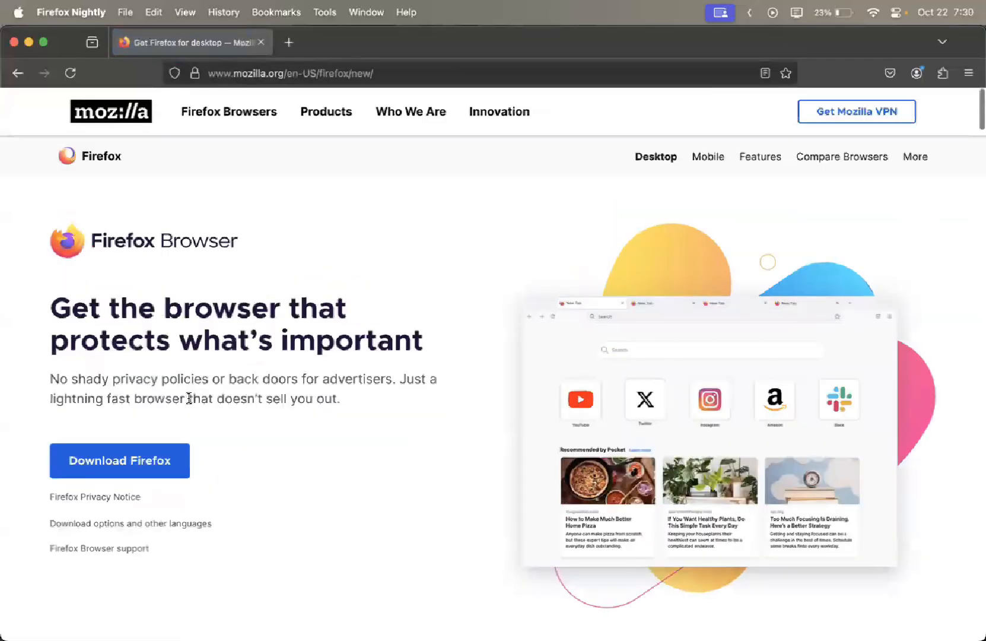
Follow "Download options and other languages" on the Firefox download page
scroll(188, 398, down, 3)
click(192, 416)
scroll(434, 467, down, 3)
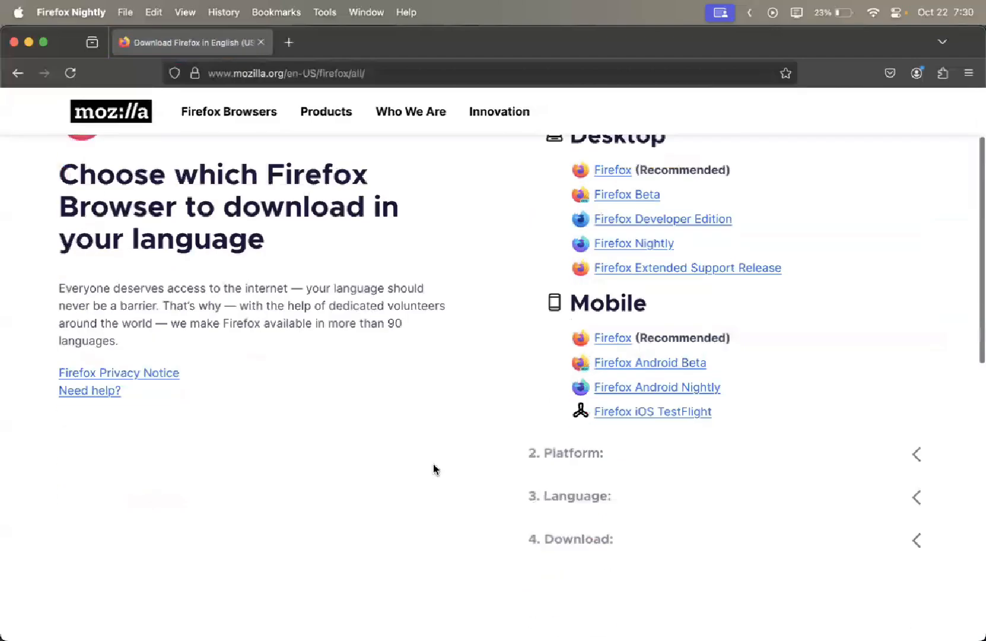
Return to the bug report and read reproduction step 3 and the actual and expected results sections
key(super+Tab)
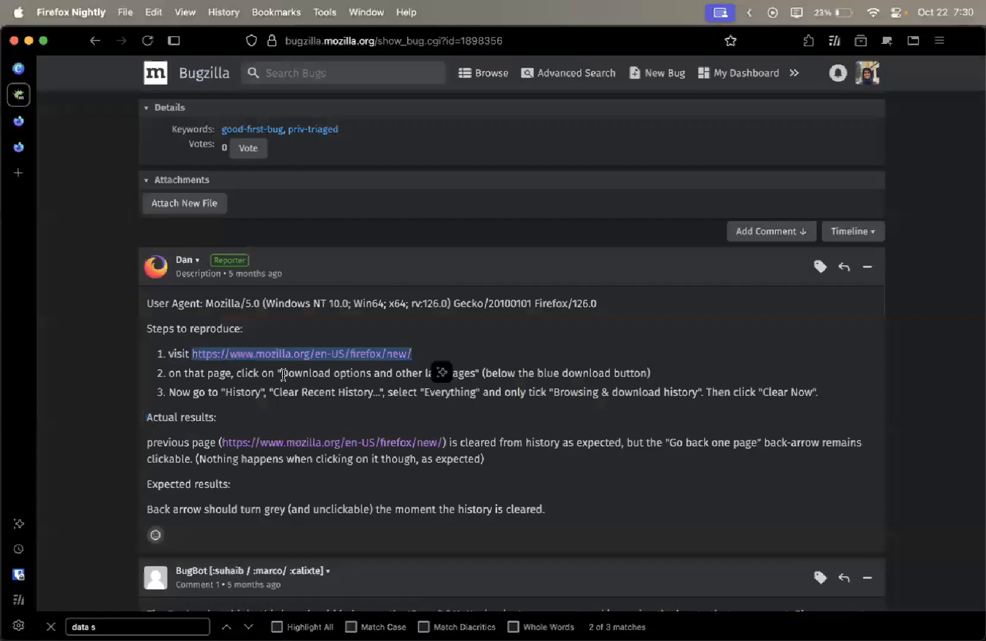
drag(219, 391, 651, 394)
click(422, 396)
click(647, 393)
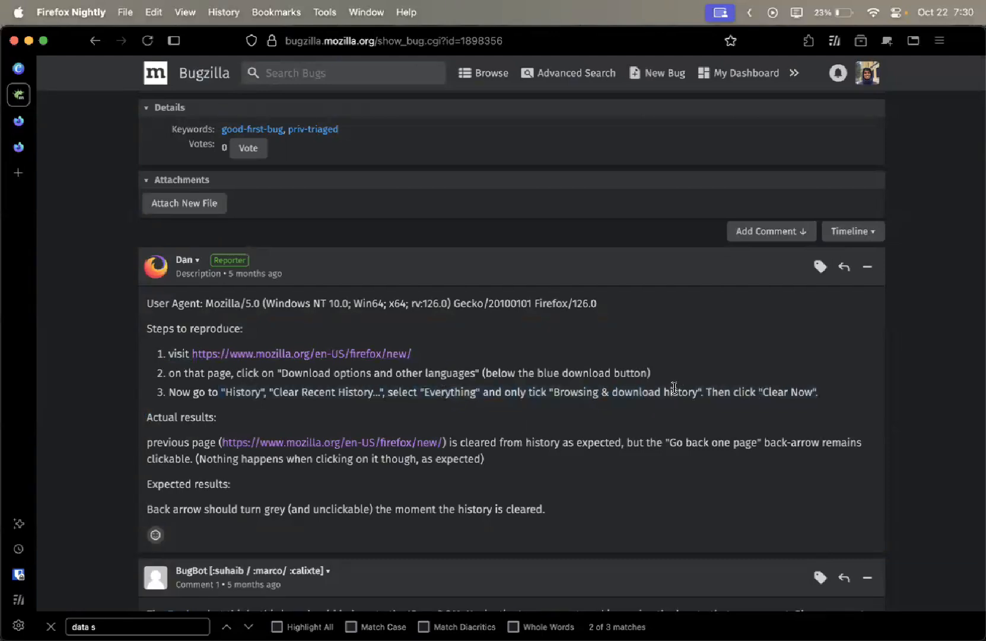
drag(142, 423, 237, 420)
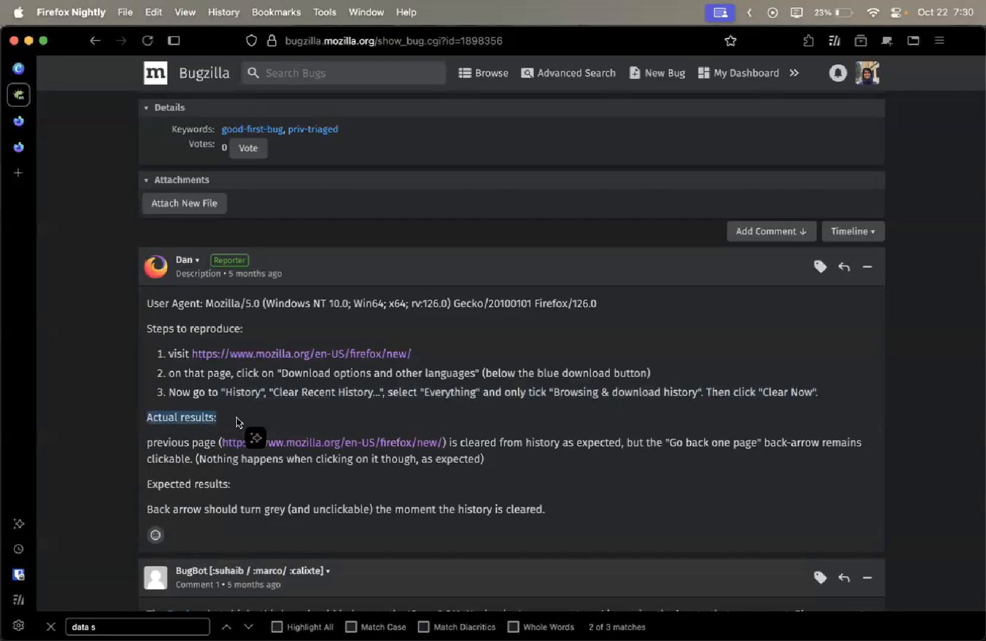
click(237, 422)
drag(252, 491, 153, 489)
click(154, 488)
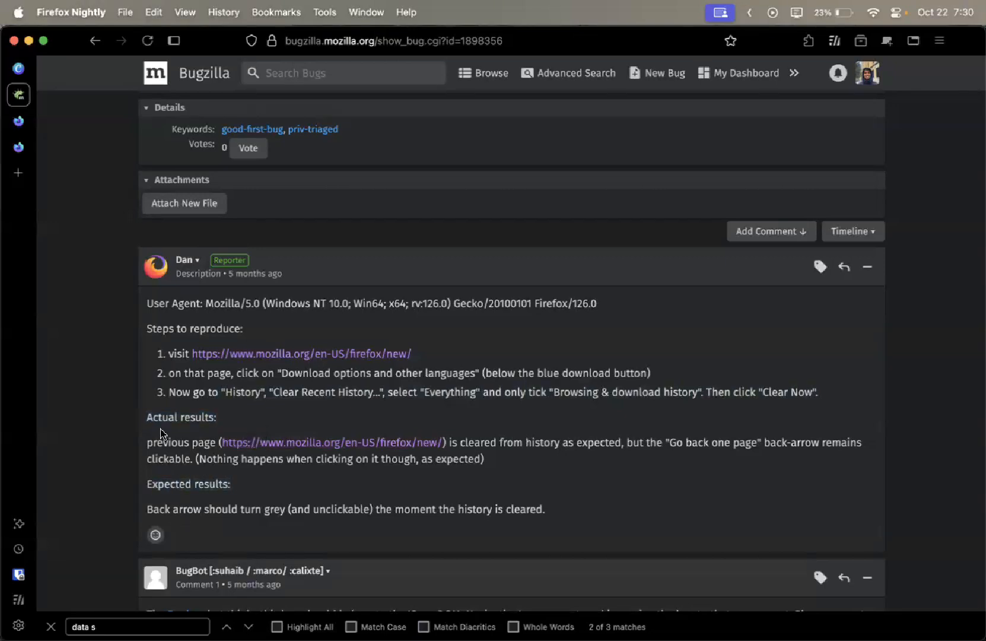
drag(158, 419, 174, 445)
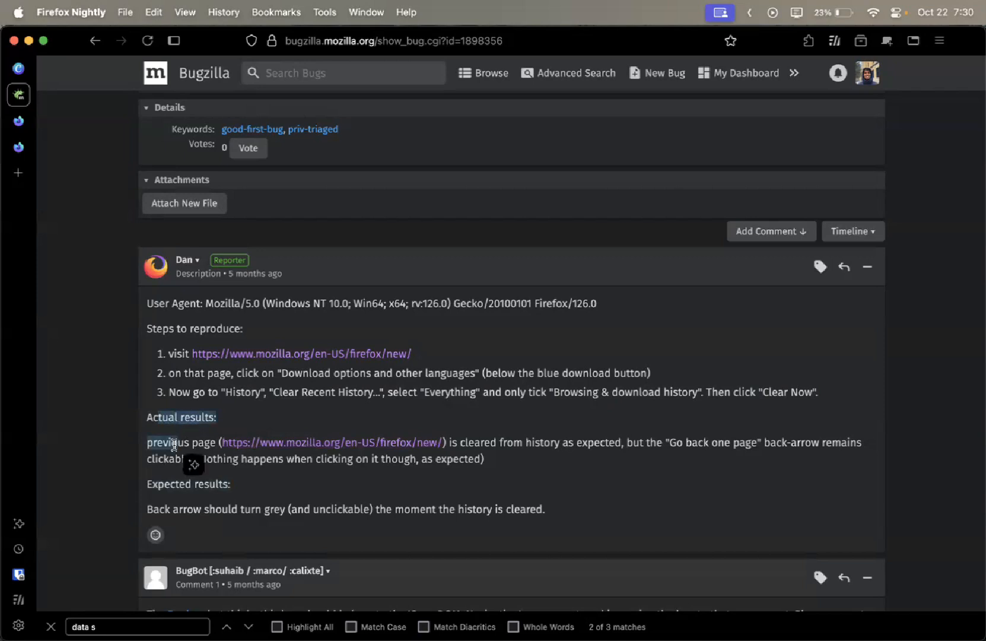
click(174, 445)
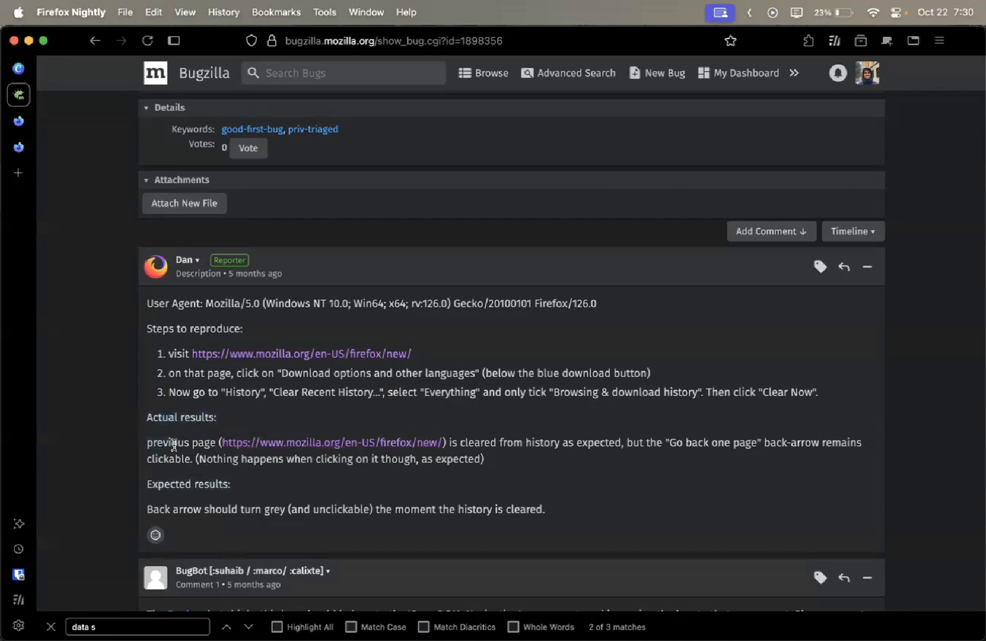
drag(249, 486, 161, 485)
click(161, 484)
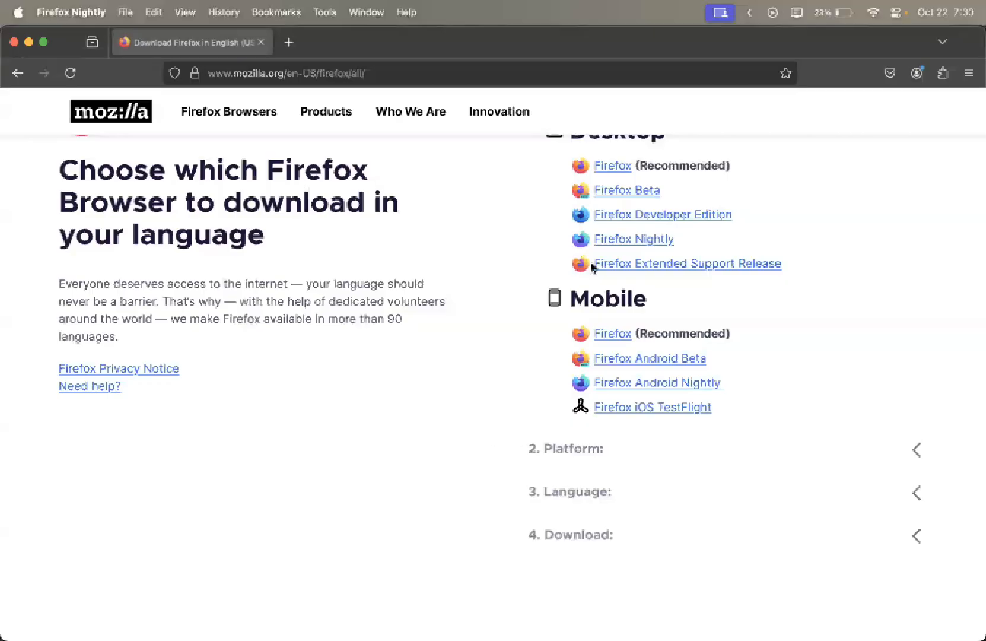
In the test window, clear browsing data for Everything with only History selected, checking the option against the bug's reproduction step 3
key(super+shift+BackSpace)
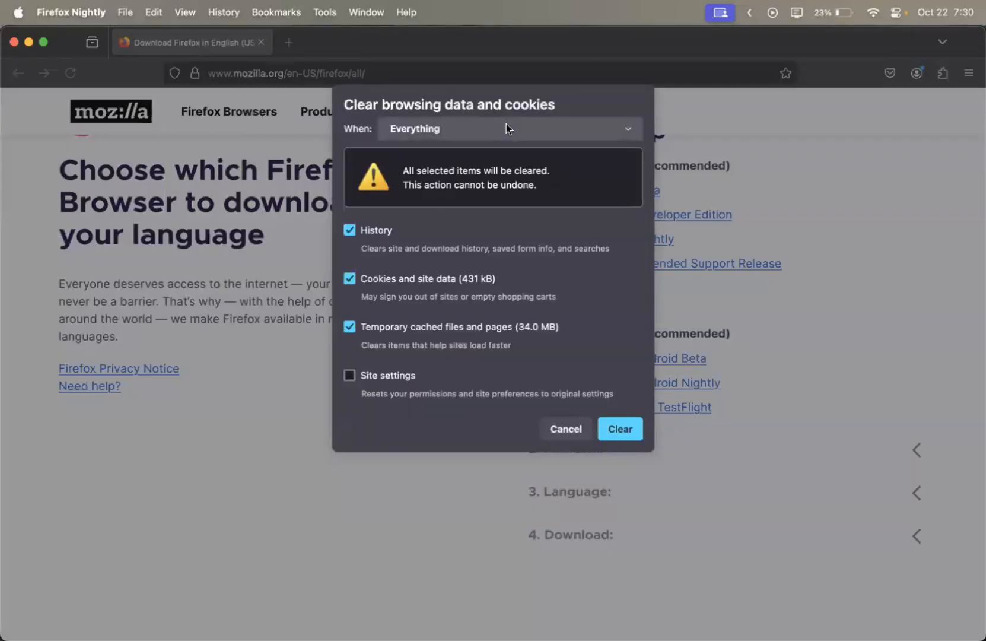
click(565, 429)
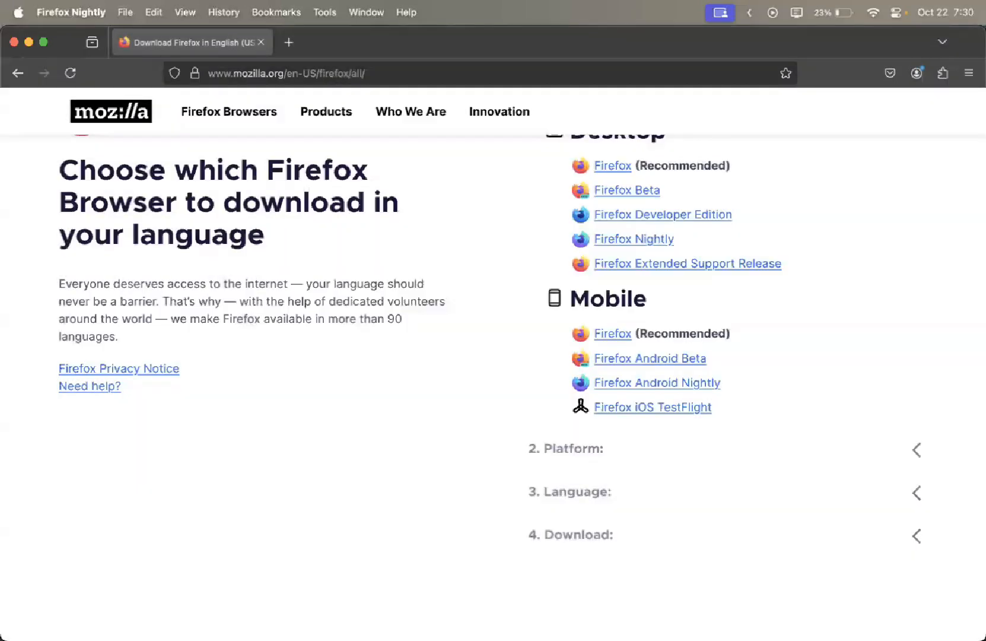
click(970, 73)
click(806, 227)
click(772, 233)
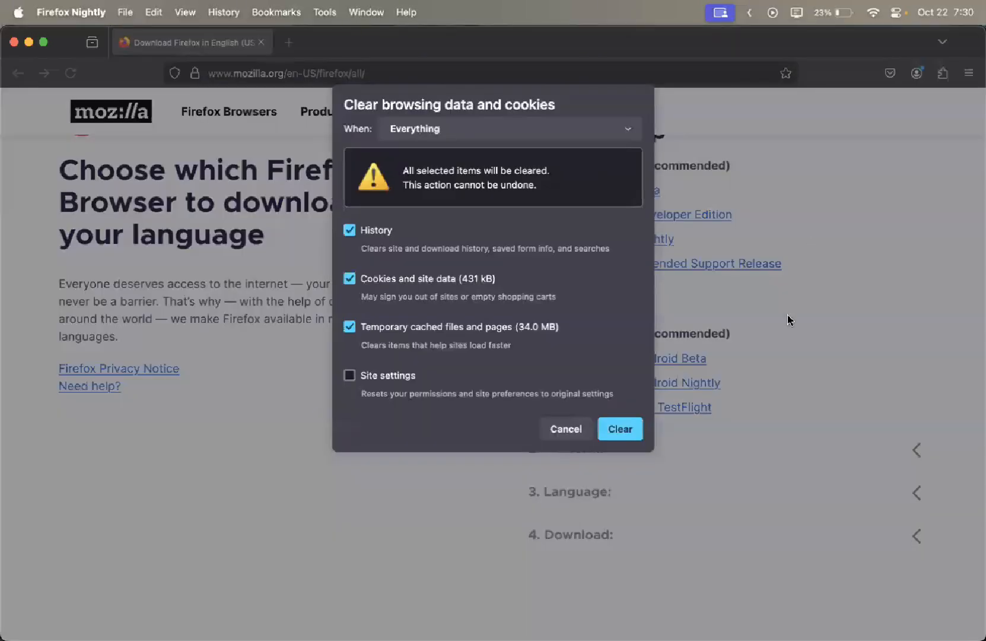
click(407, 274)
click(404, 325)
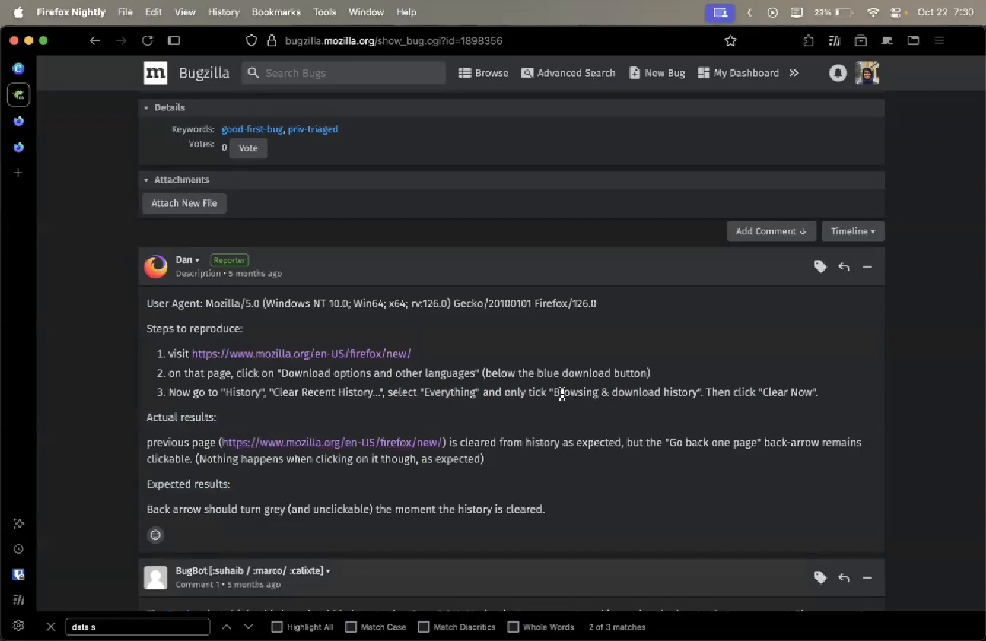
drag(561, 393, 692, 393)
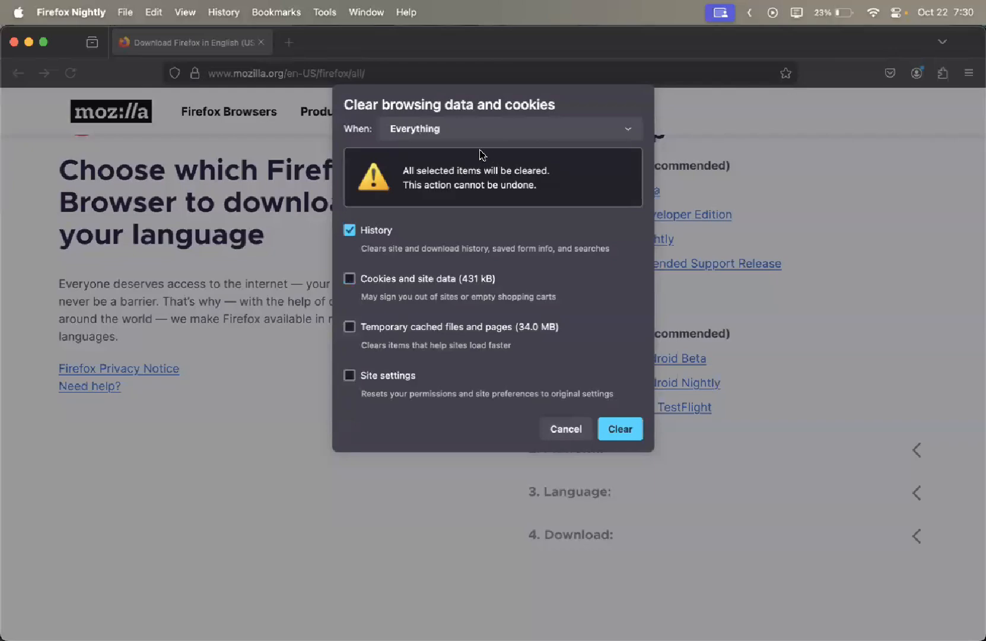
click(614, 430)
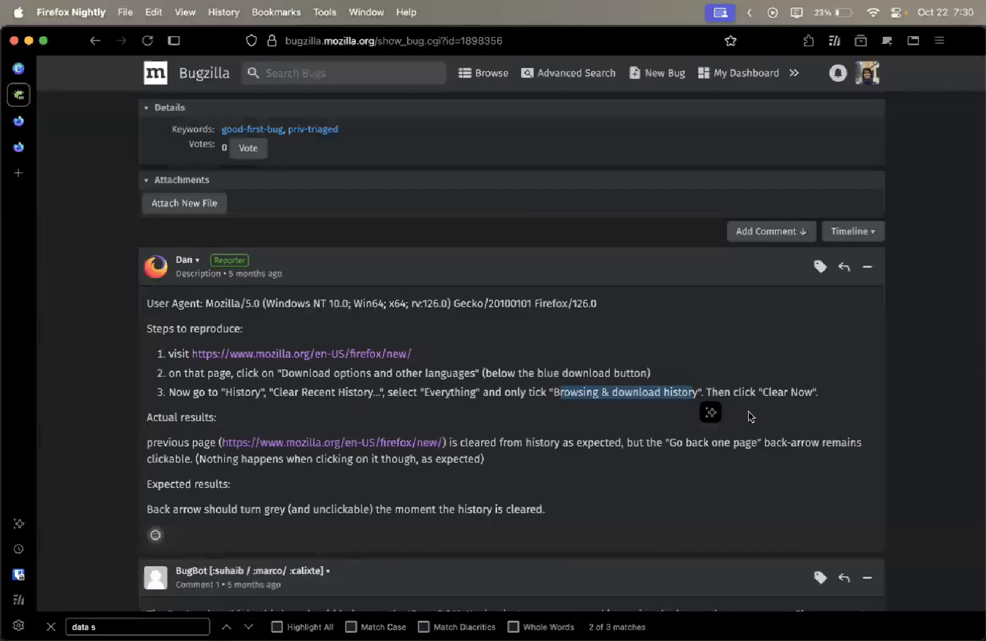
Examine the bug report's actual results, especially the part about the "Go back one page" arrow
click(727, 386)
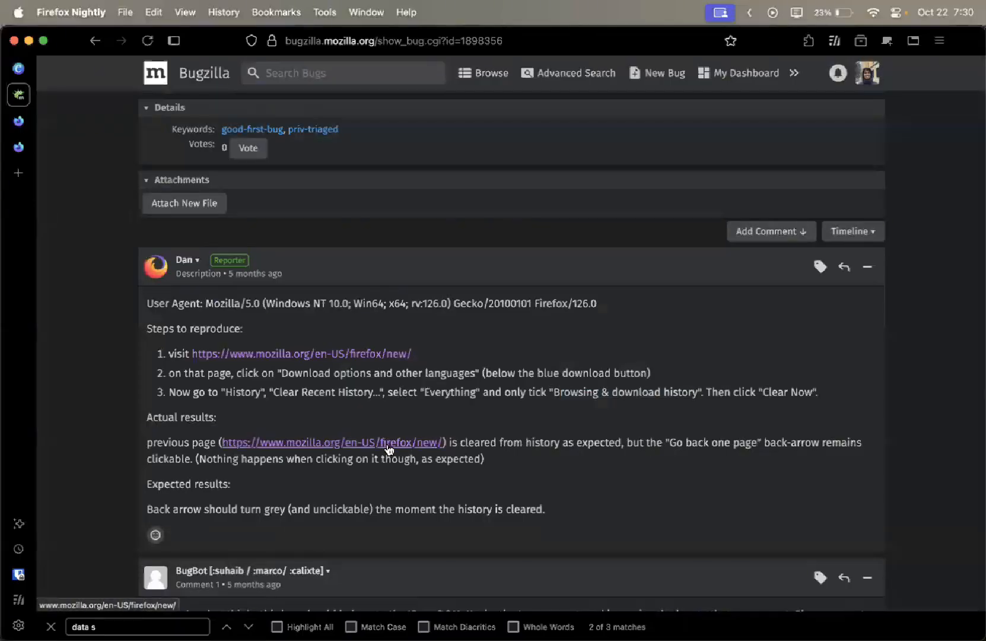
drag(167, 442, 496, 444)
click(524, 466)
click(497, 444)
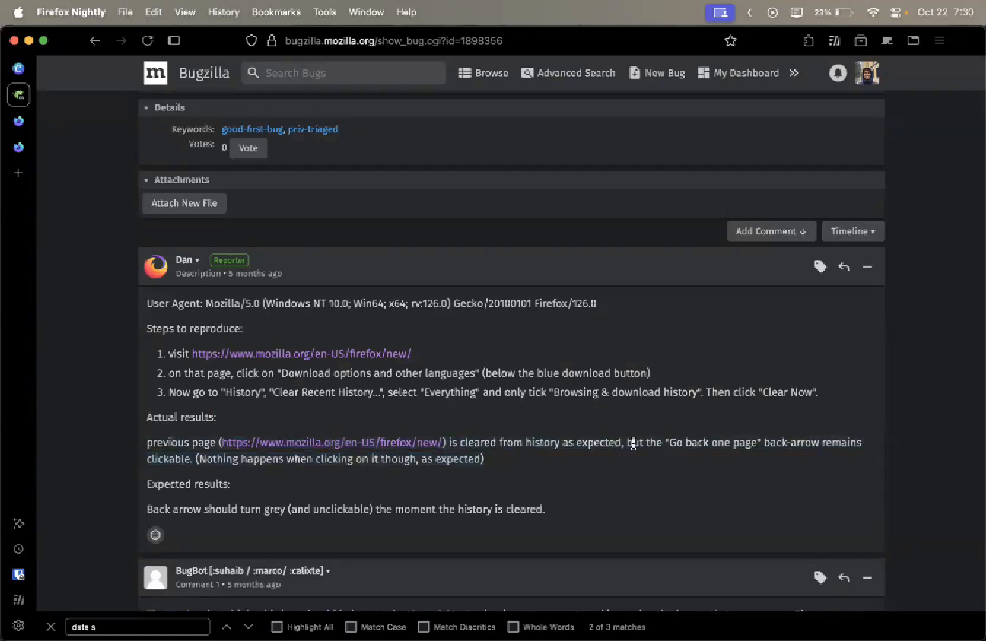
drag(659, 443, 753, 445)
click(730, 445)
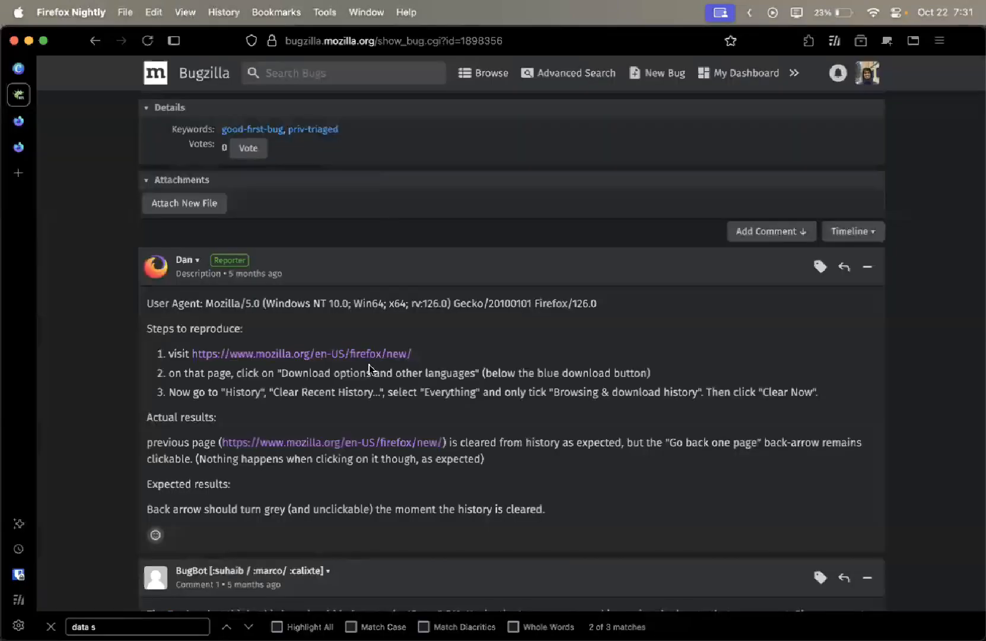
Review the bug's assignee and category details, its reproduction steps and the comment history
scroll(369, 364, up, 7)
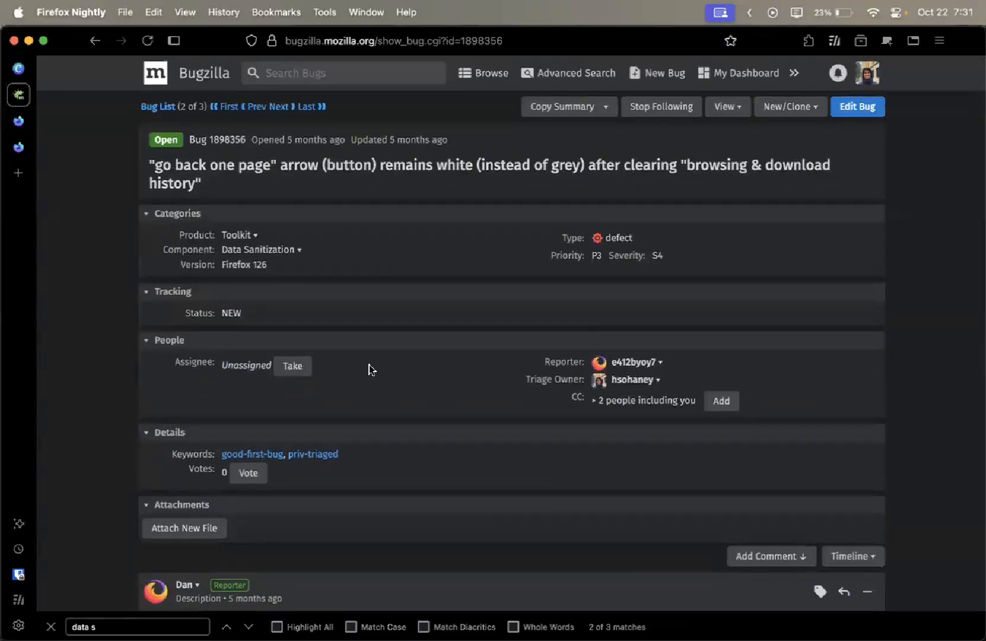
scroll(369, 364, down, 7)
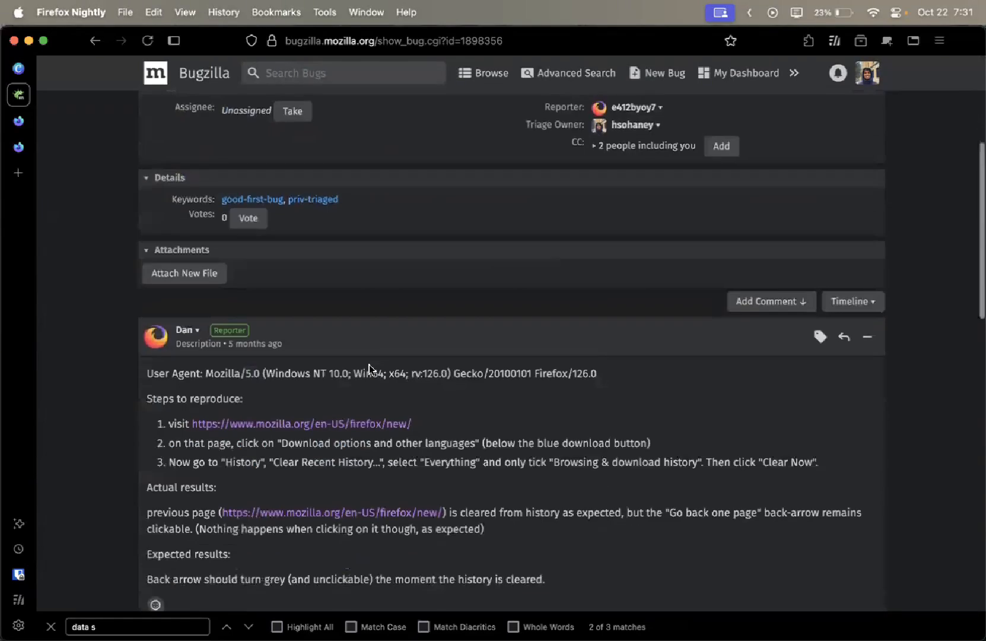
drag(342, 466, 366, 469)
click(408, 435)
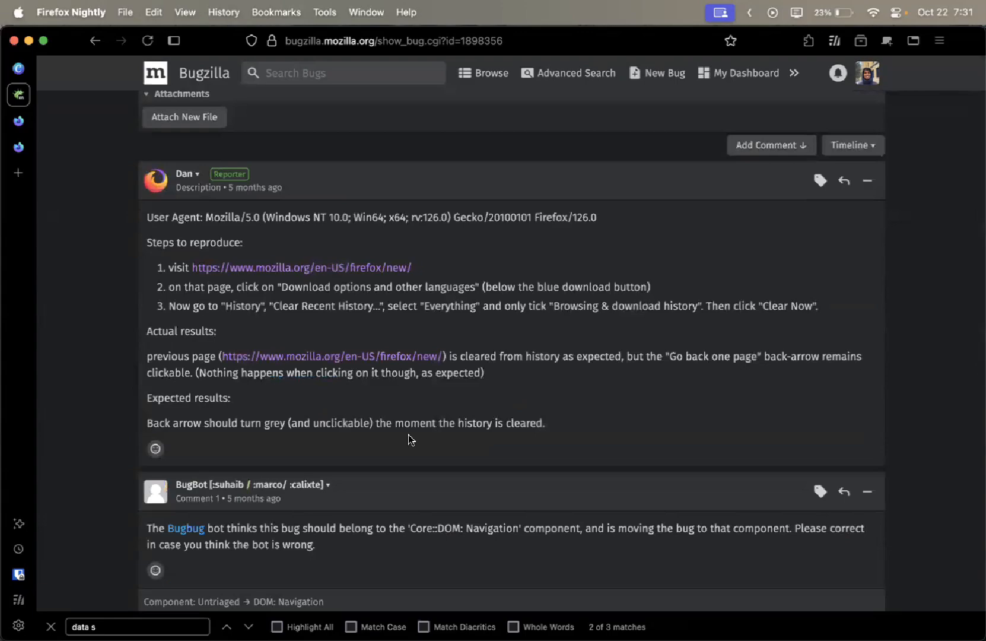
scroll(409, 439, down, 7)
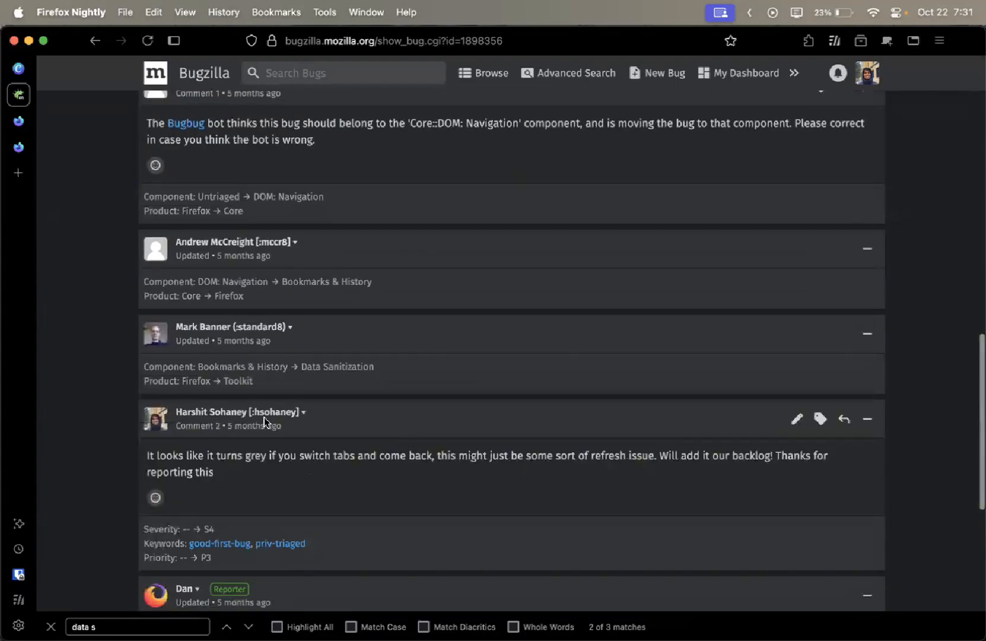
scroll(264, 422, up, 14)
scroll(593, 405, down, 15)
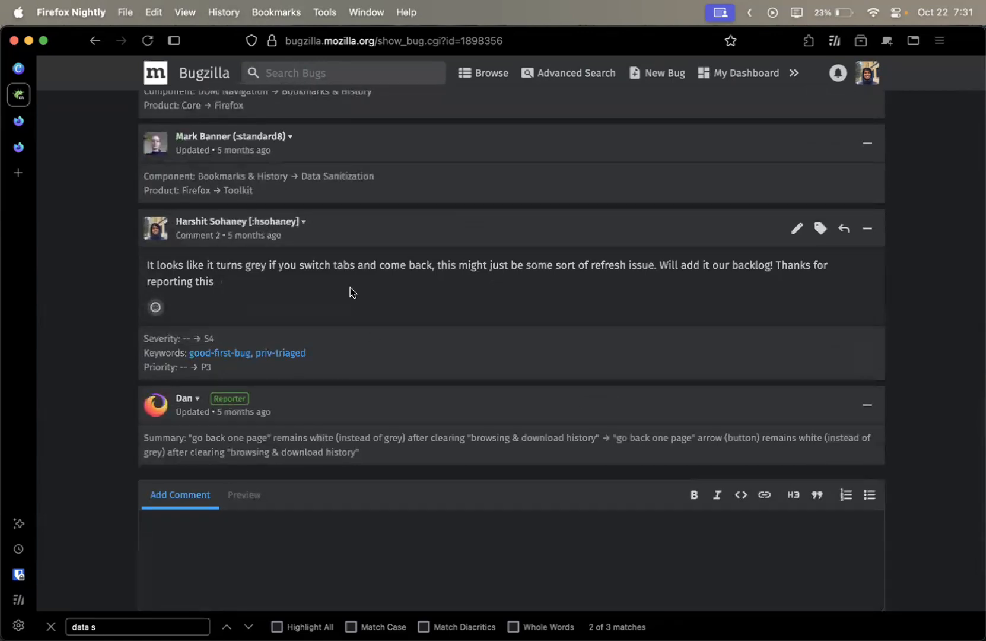
scroll(350, 292, down, 3)
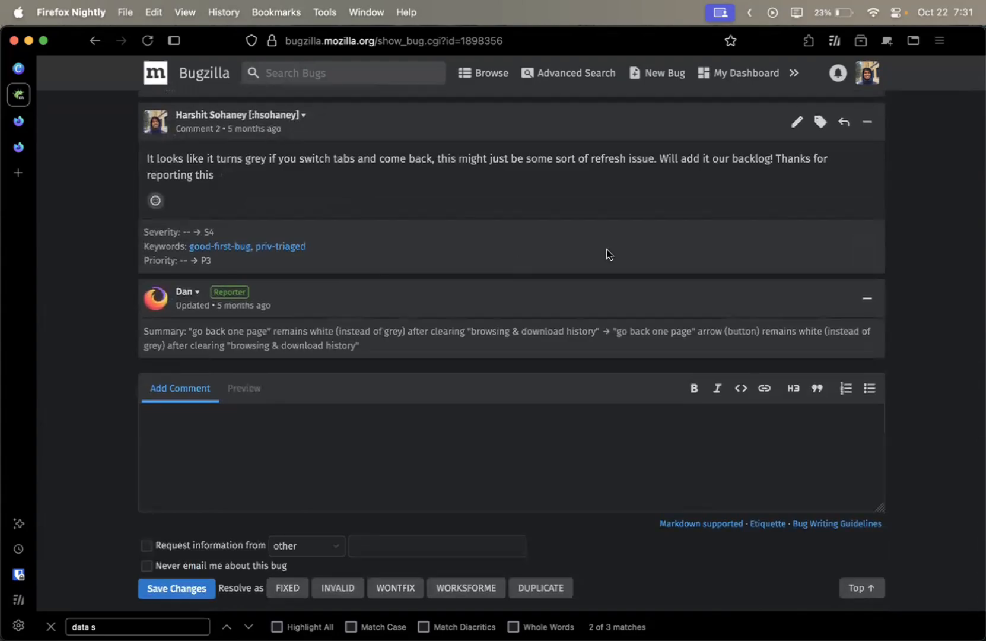
scroll(410, 322, up, 10)
scroll(409, 322, down, 10)
scroll(410, 322, up, 20)
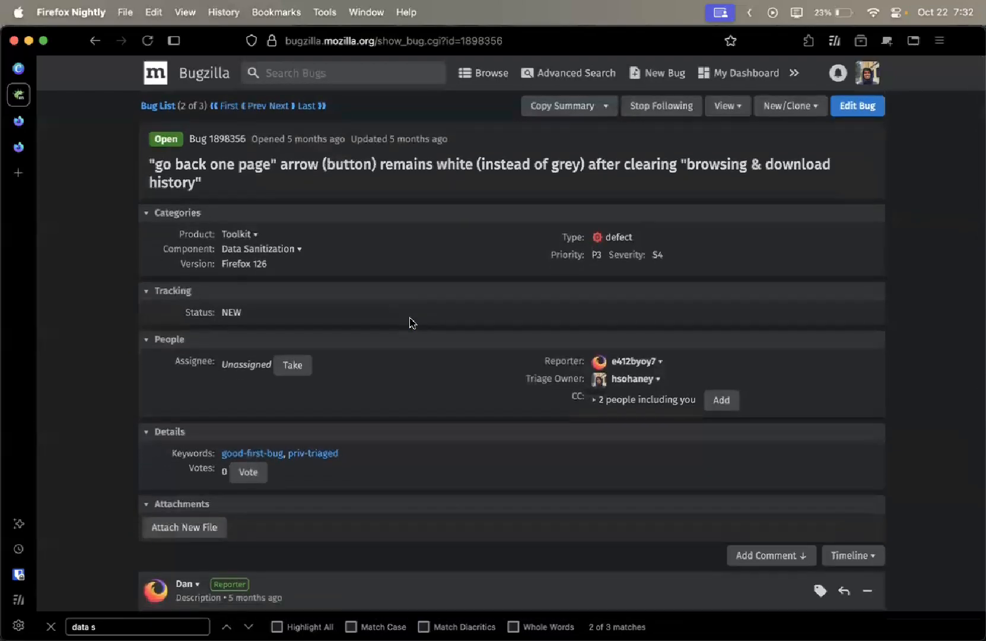
Write "Can I work on this" as a new comment on the bug
scroll(410, 322, down, 20)
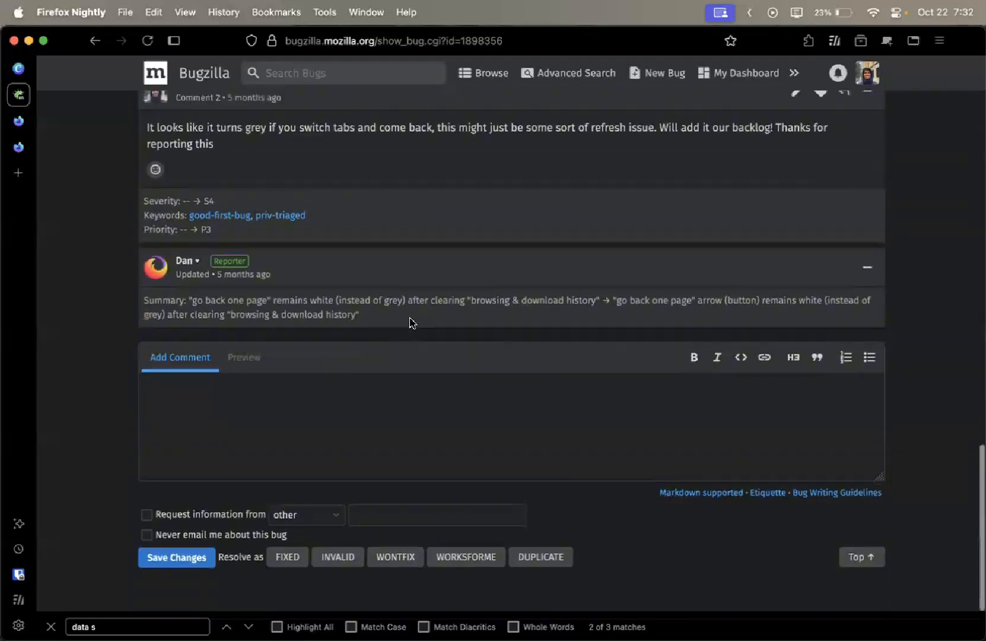
click(384, 453)
scroll(384, 453, down, 5)
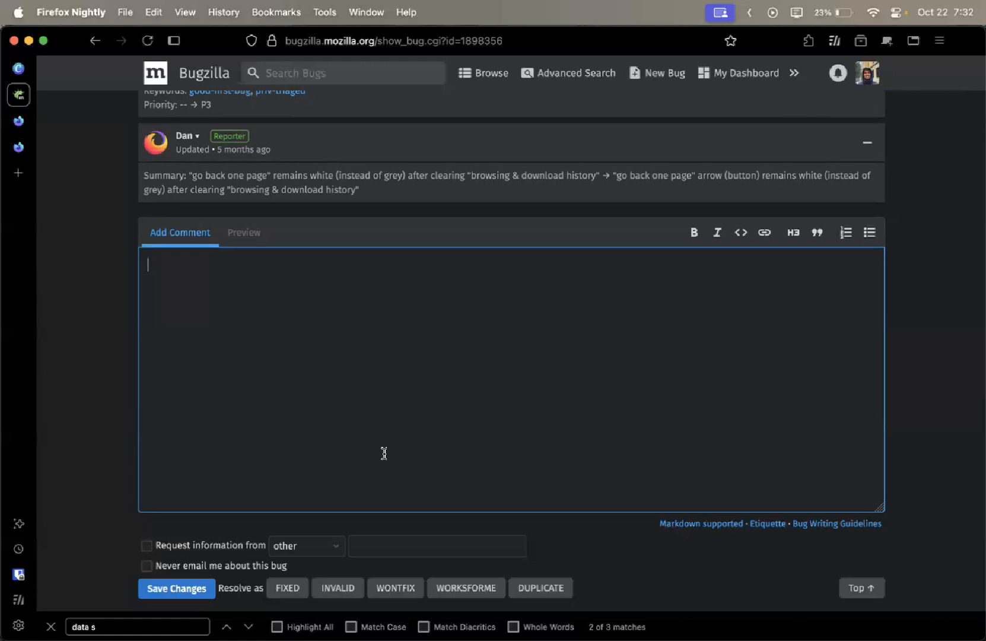
text(Can I work on this)
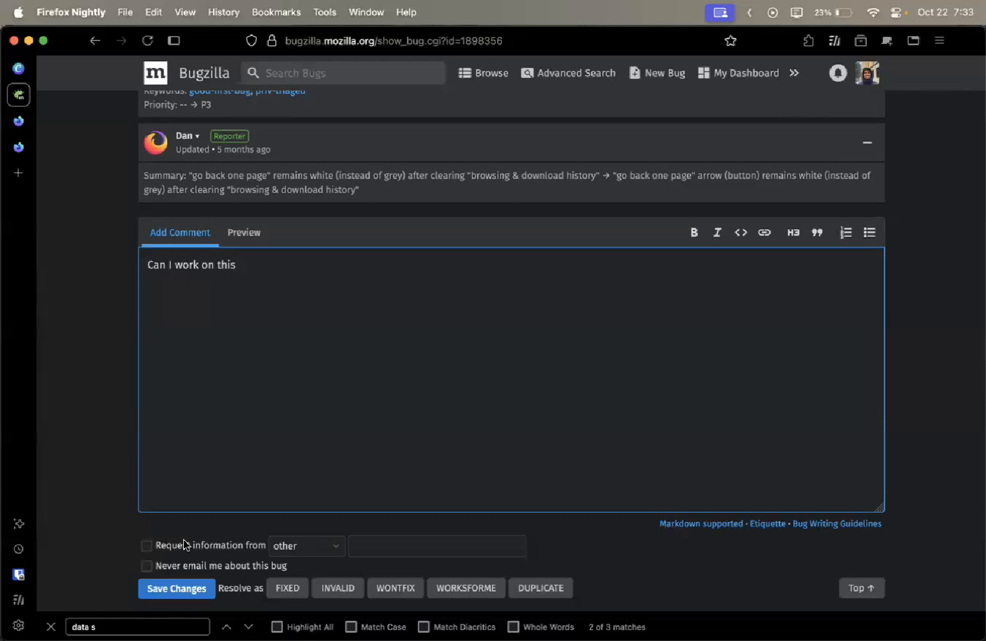
Turn on the information request for the new comment and address it to the triage owner
scroll(183, 543, up, 5)
scroll(121, 408, down, 2)
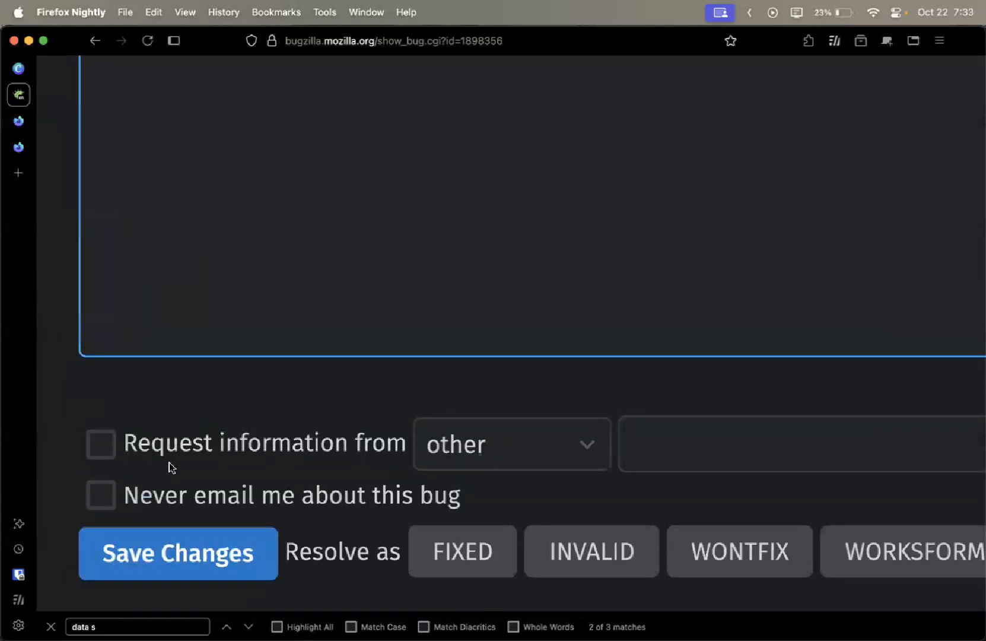
click(140, 444)
scroll(155, 450, down, 5)
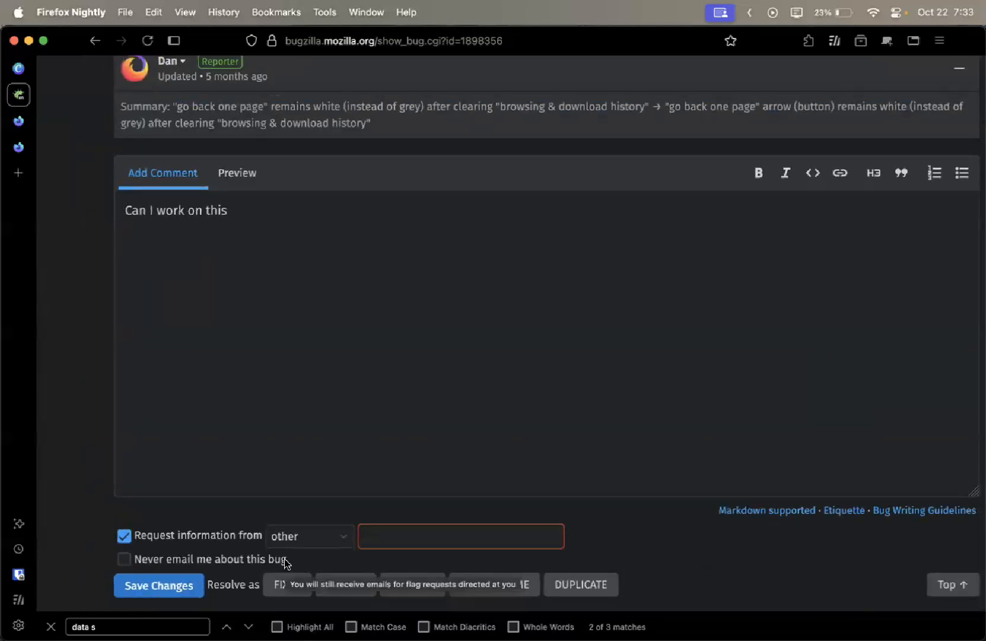
click(284, 536)
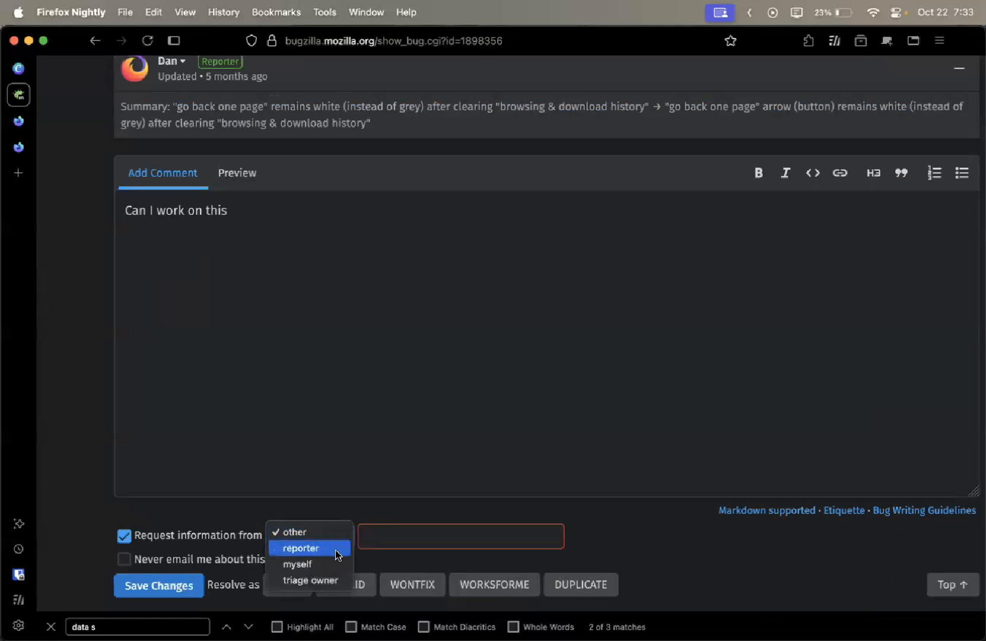
click(323, 580)
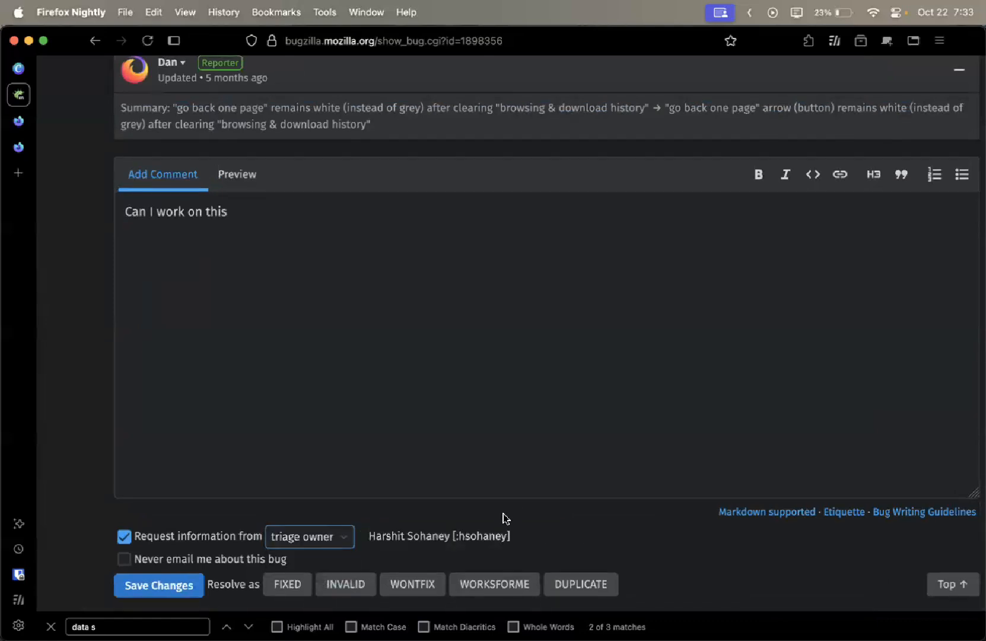
Try reporter and other as recipients of the information request, entering test text for other and clearing it
click(318, 534)
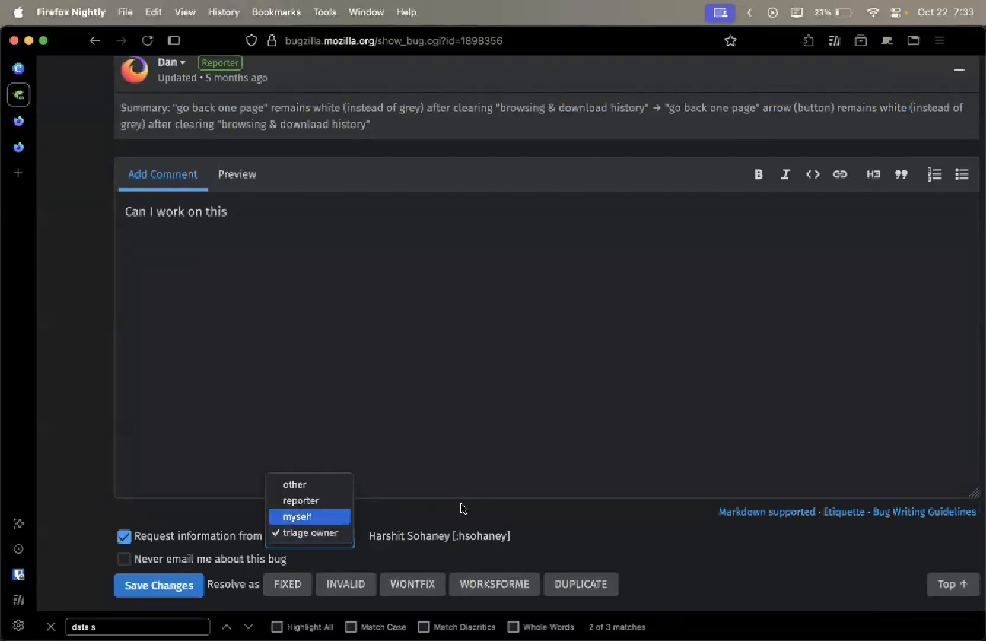
click(314, 502)
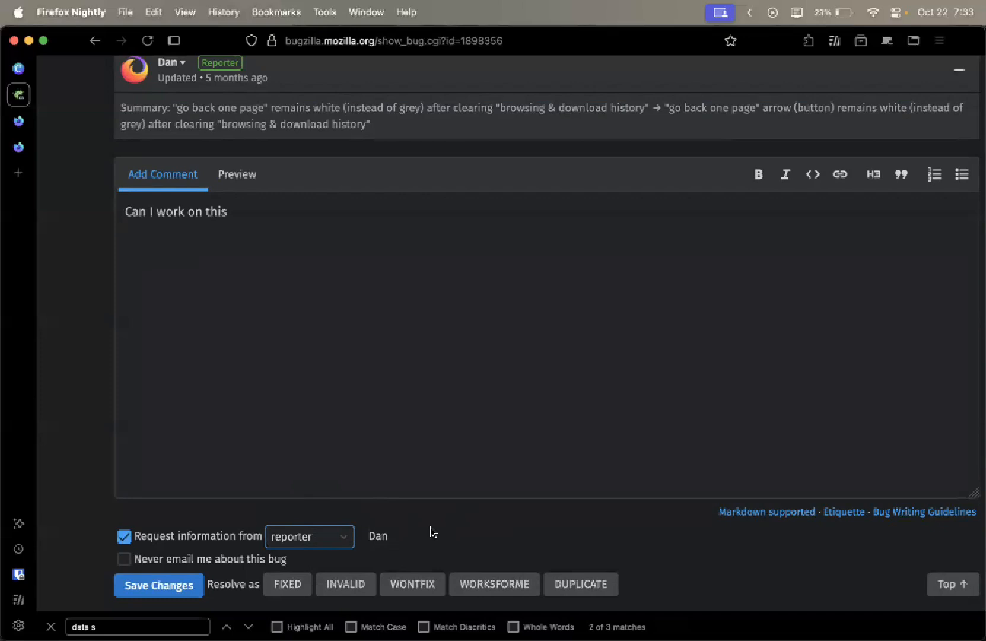
click(323, 536)
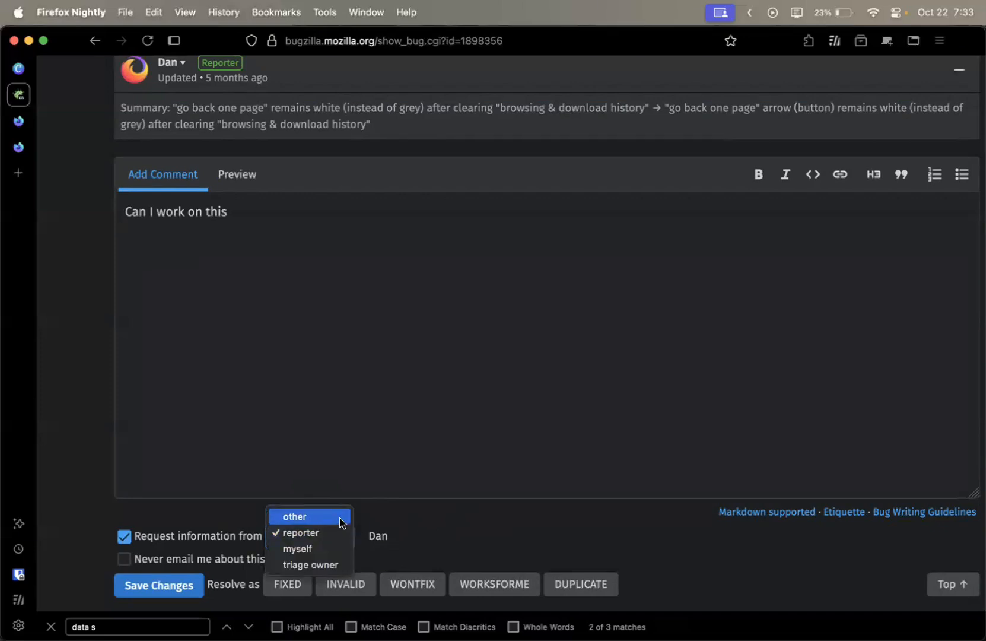
click(342, 522)
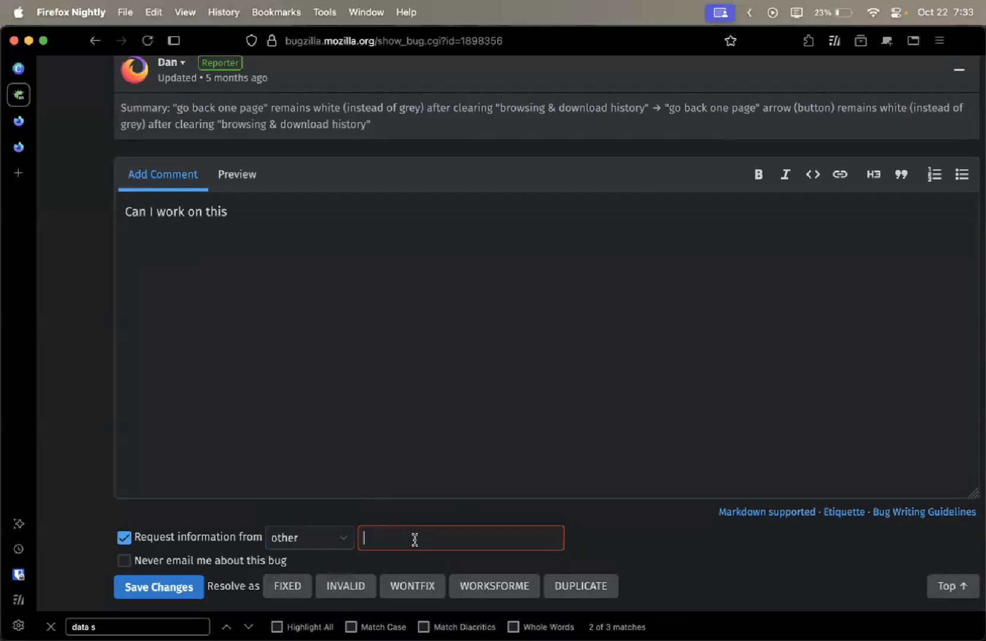
text(shfbs)
key(alt+BackSpace)
Turn off the information request and return to the comment text
scroll(407, 447, up, 2)
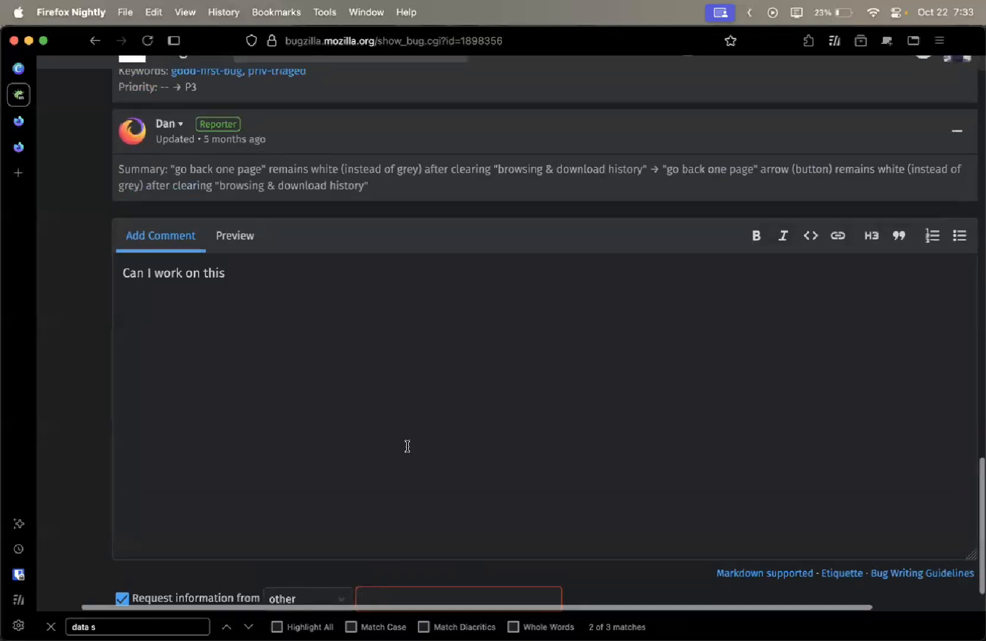
key(super+minus)
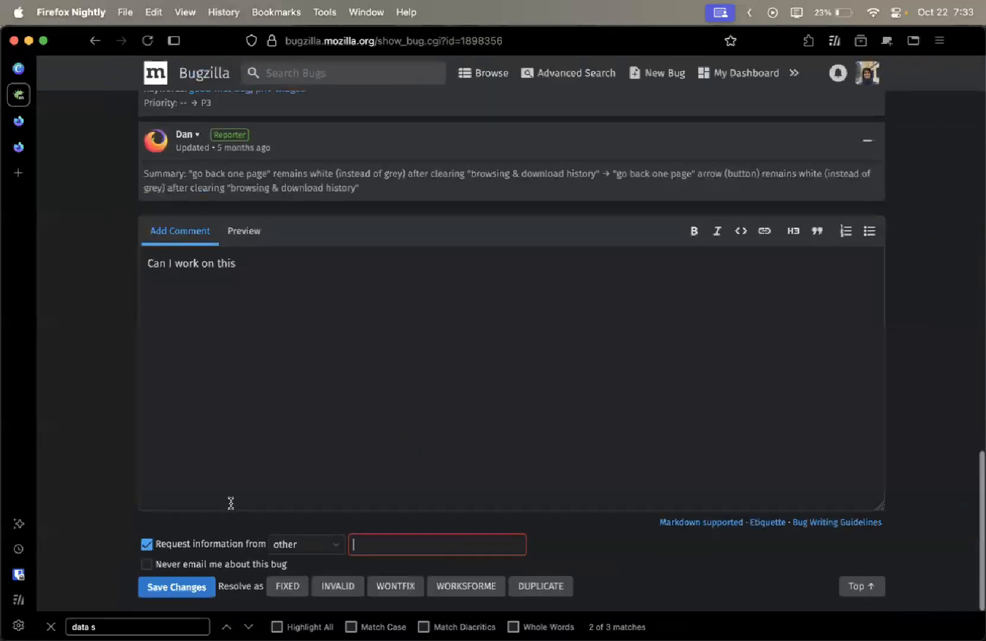
click(153, 551)
click(270, 393)
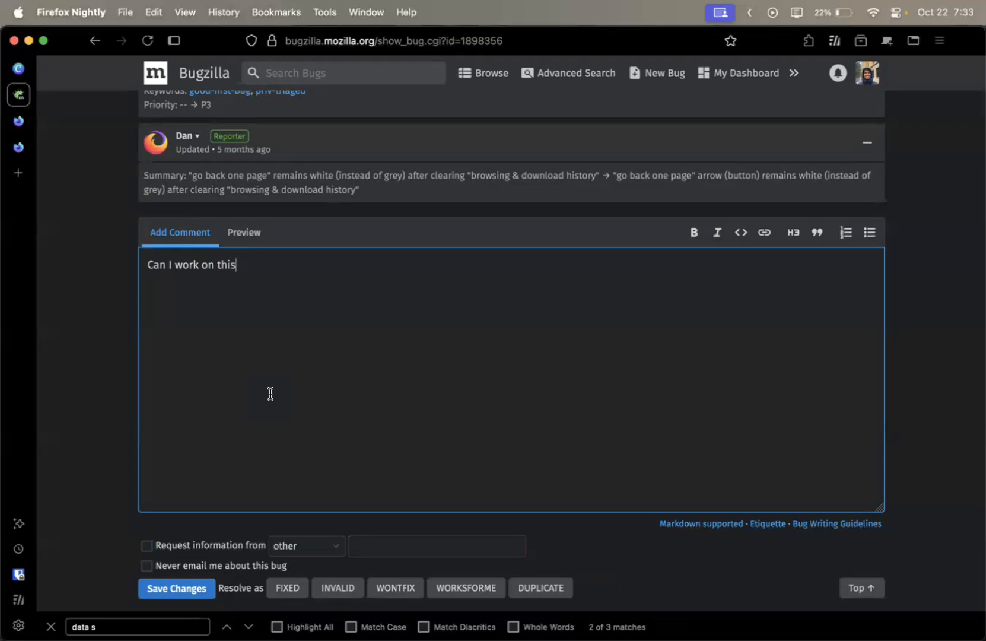
Review the bug's reproduction steps, expected results, keywords and assignee details before returning to the comment
scroll(270, 393, up, 15)
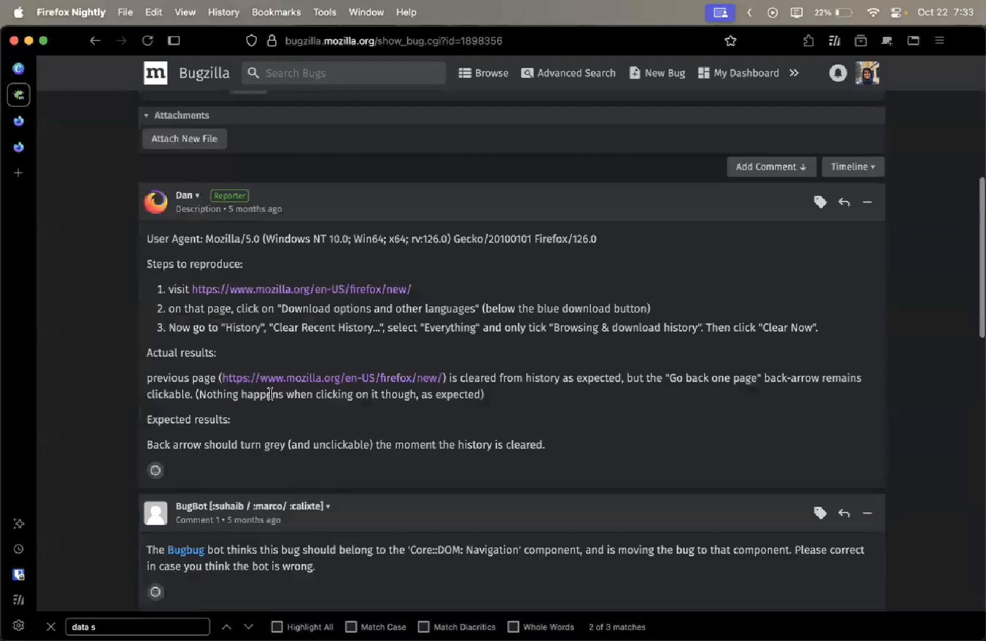
scroll(270, 397, down, 15)
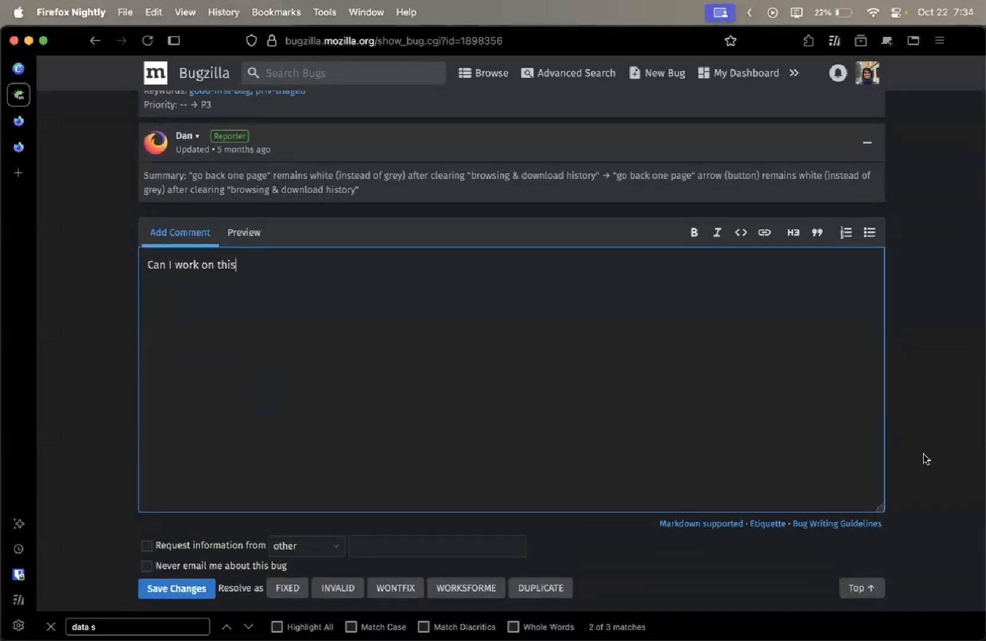
scroll(923, 455, up, 10)
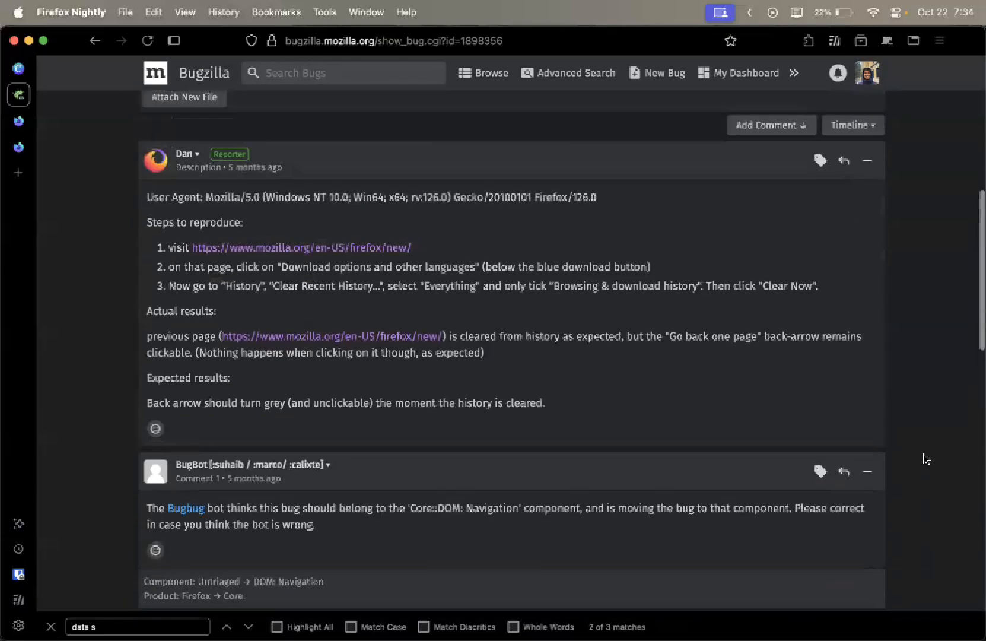
scroll(924, 458, up, 1)
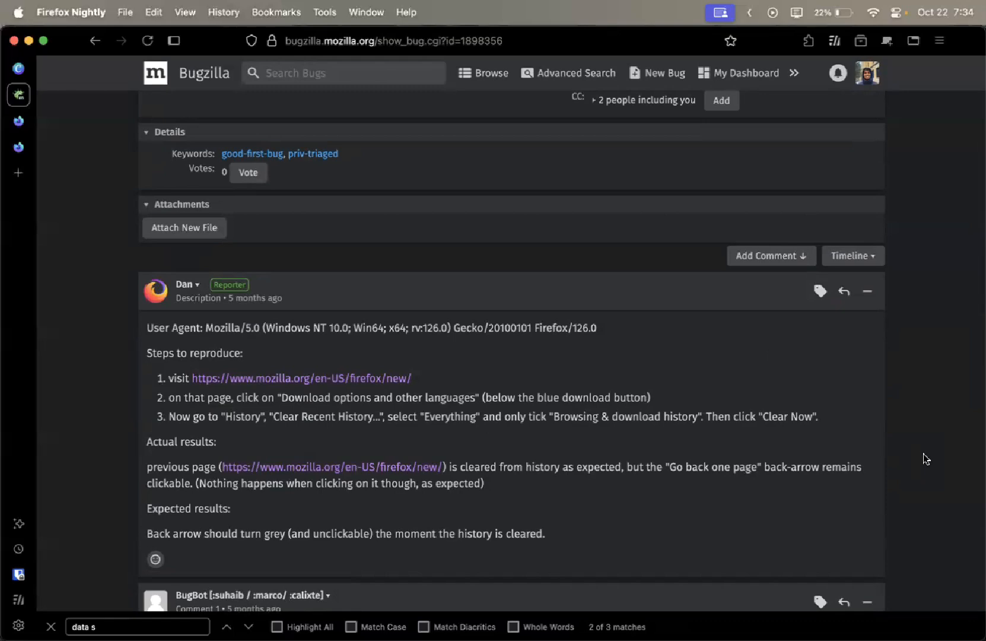
scroll(923, 459, up, 5)
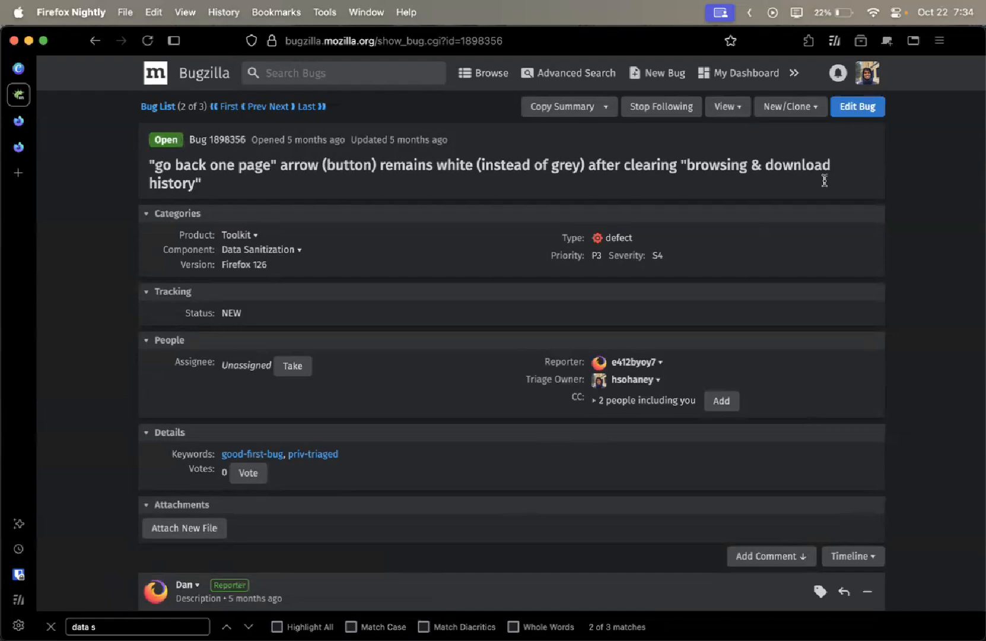
scroll(703, 273, down, 15)
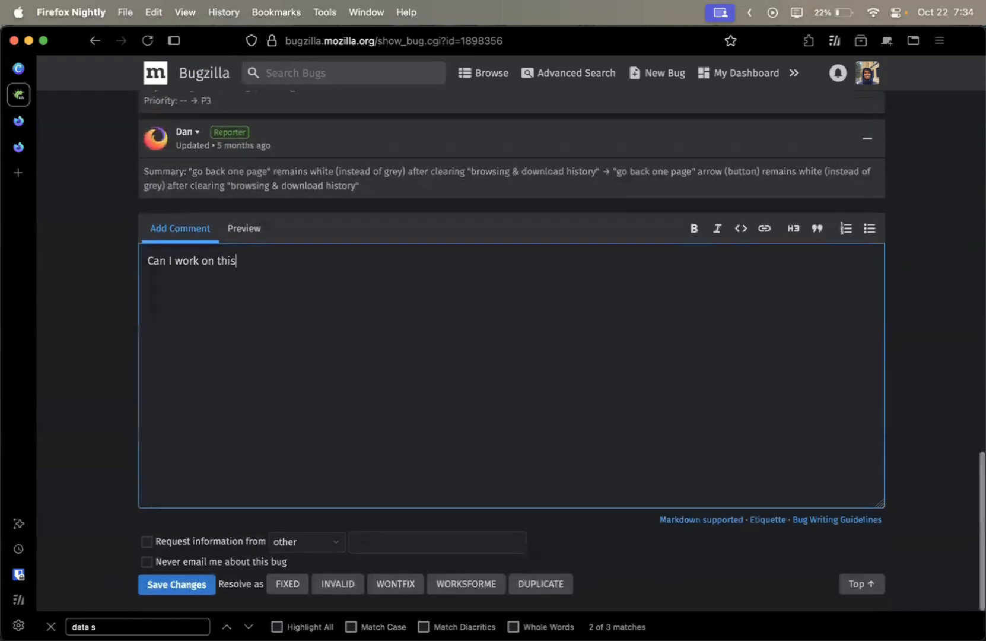
Switch to the Warp terminal
mouse_move(350, 606)
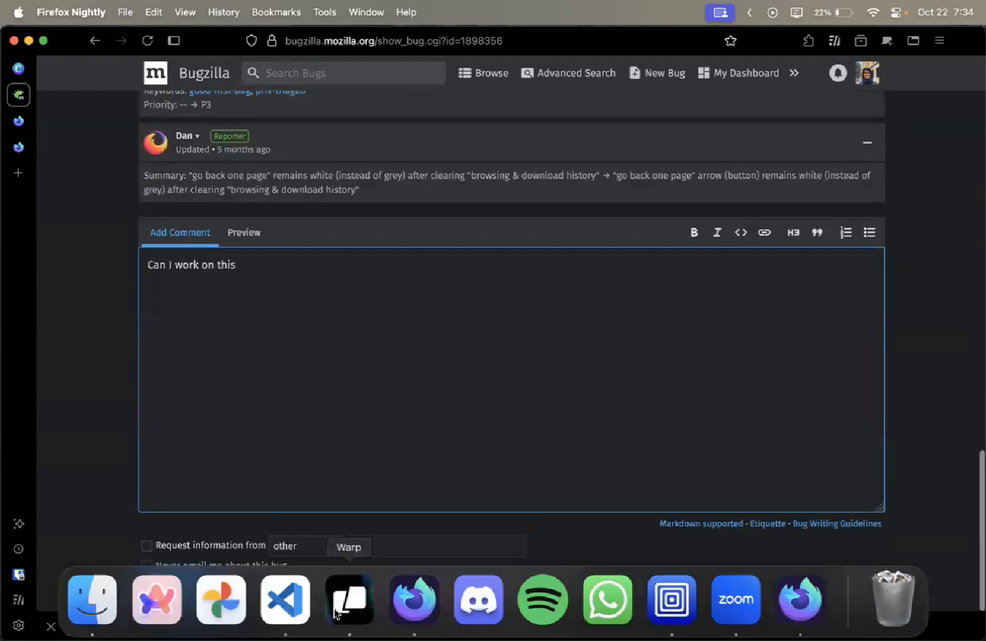
scroll(426, 380, up, 5)
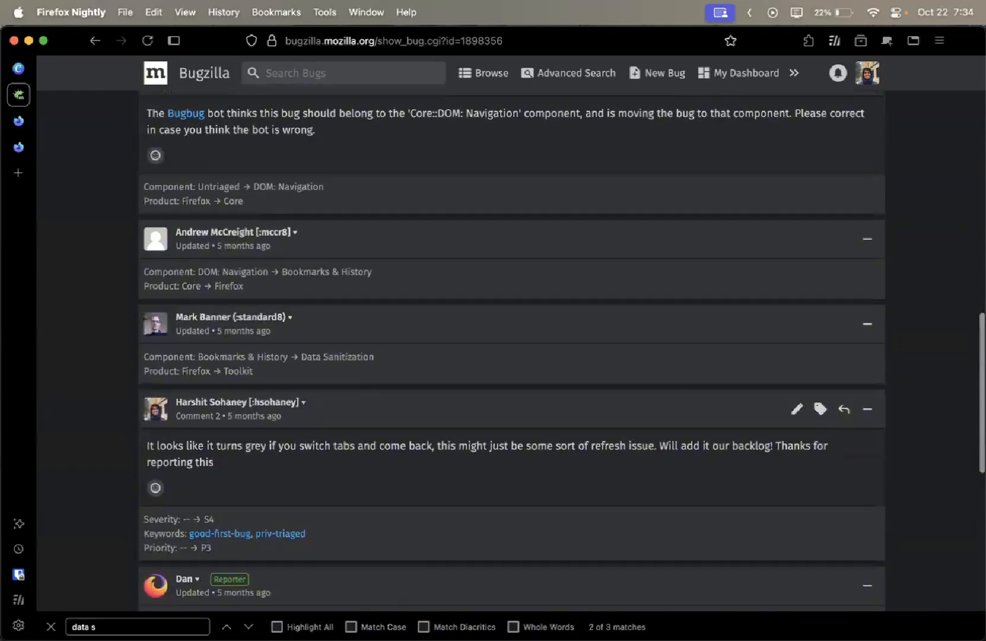
click(348, 594)
key(super+Tab)
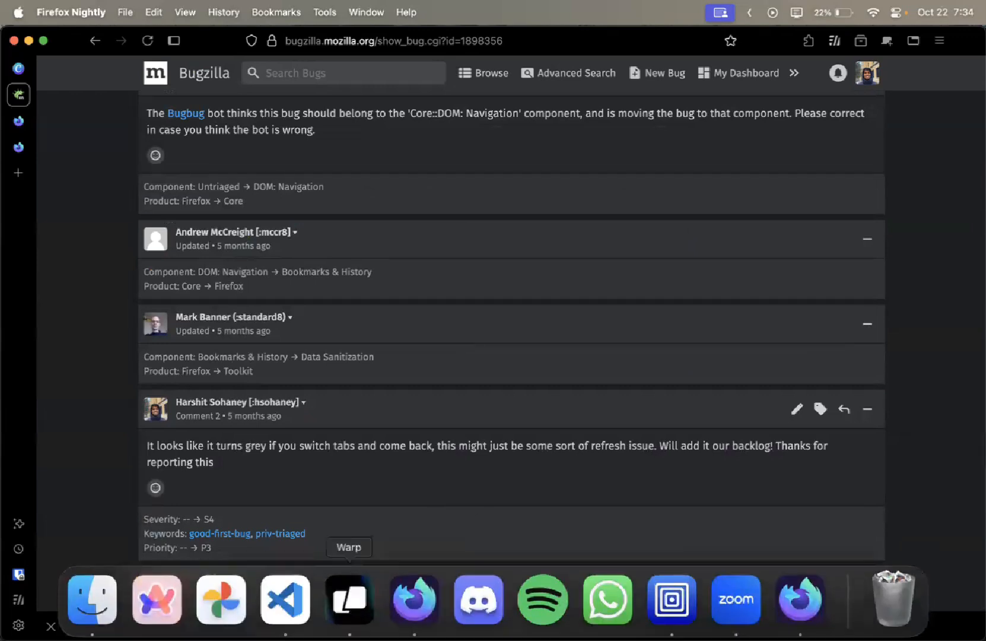
click(348, 594)
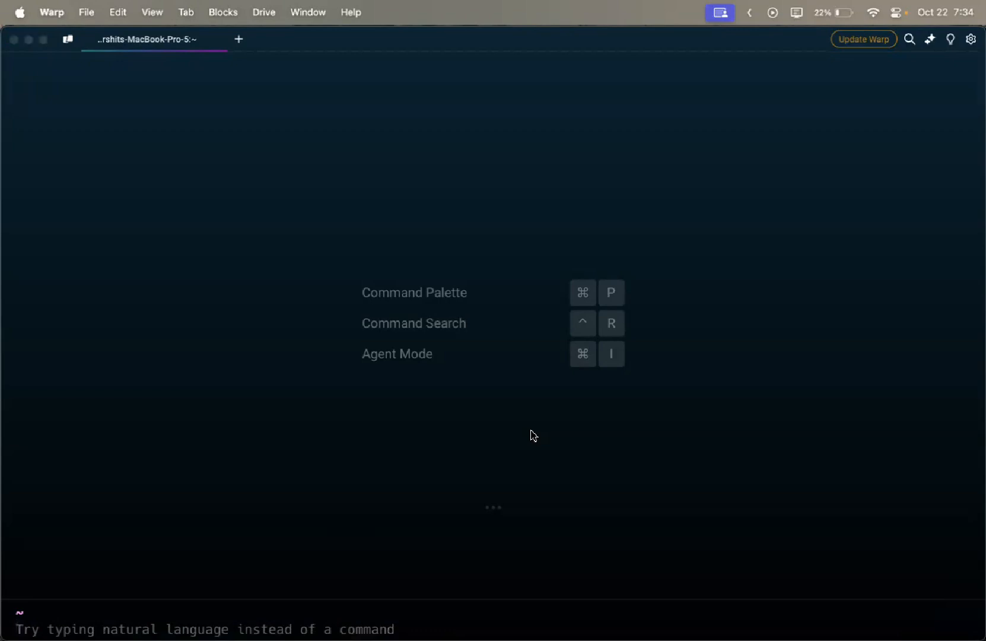
Return to Firefox Nightly and open phabricator.services.mozilla.com in a new tab
key(super+Tab)
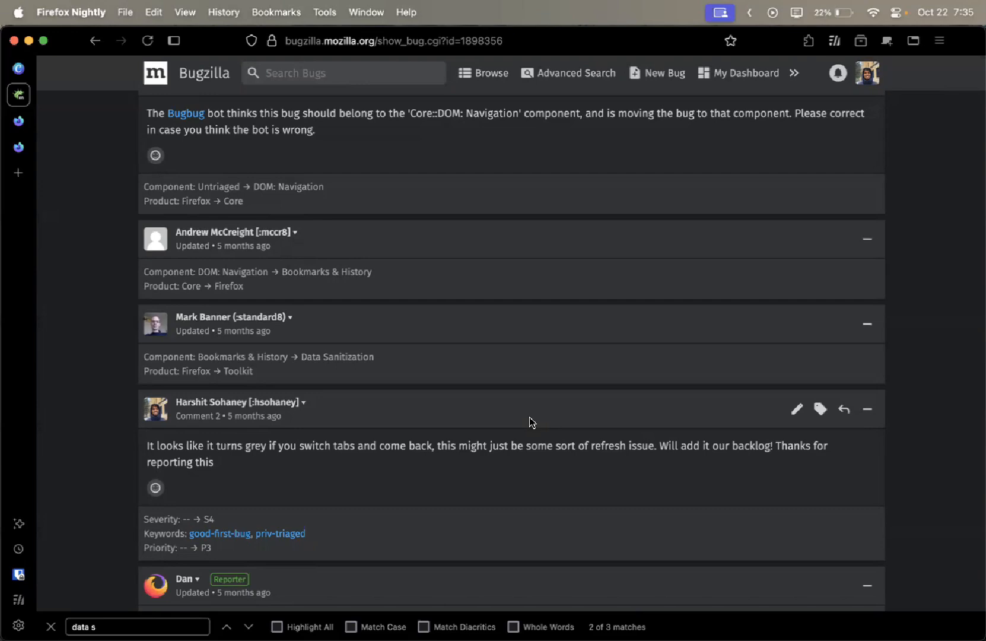
key(super+t)
text(pu)
key(BackSpace)
text(habricator.services.mozilla.com)
key(Right)
key(Return)
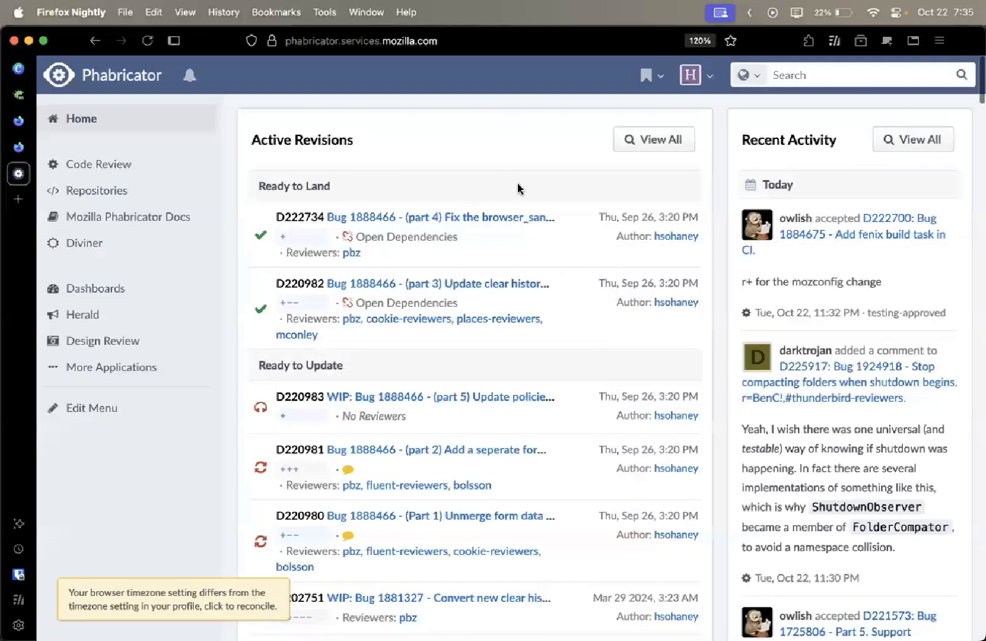
Look at the account options available in Phabricator, leaving them unchanged
mouse_move(498, 321)
click(710, 81)
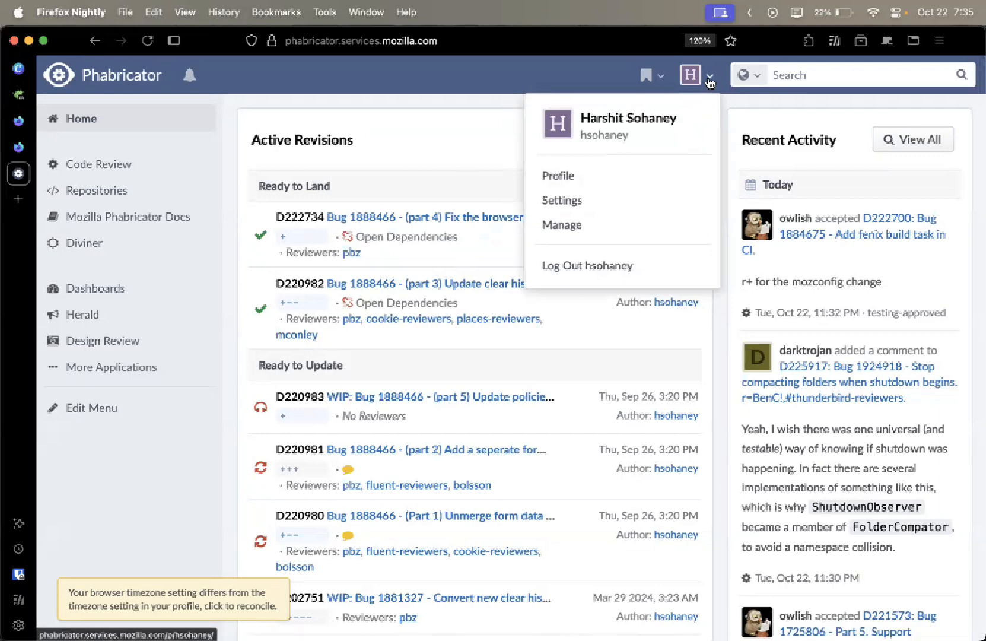
click(484, 73)
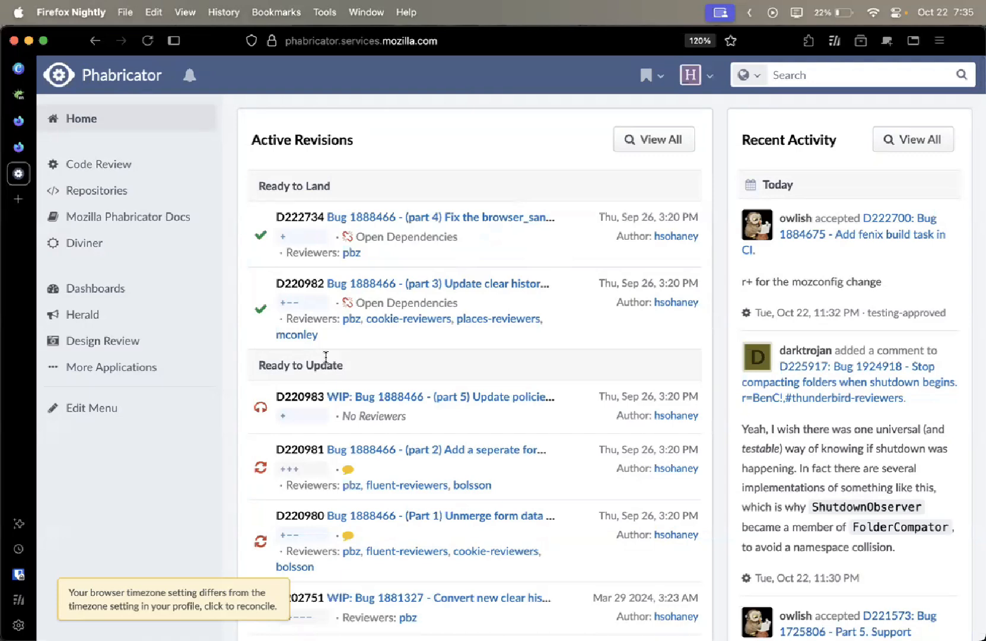
Switch to the Warp terminal and change the working directory to vscode/mozilla-unified/
key(super+Tab)
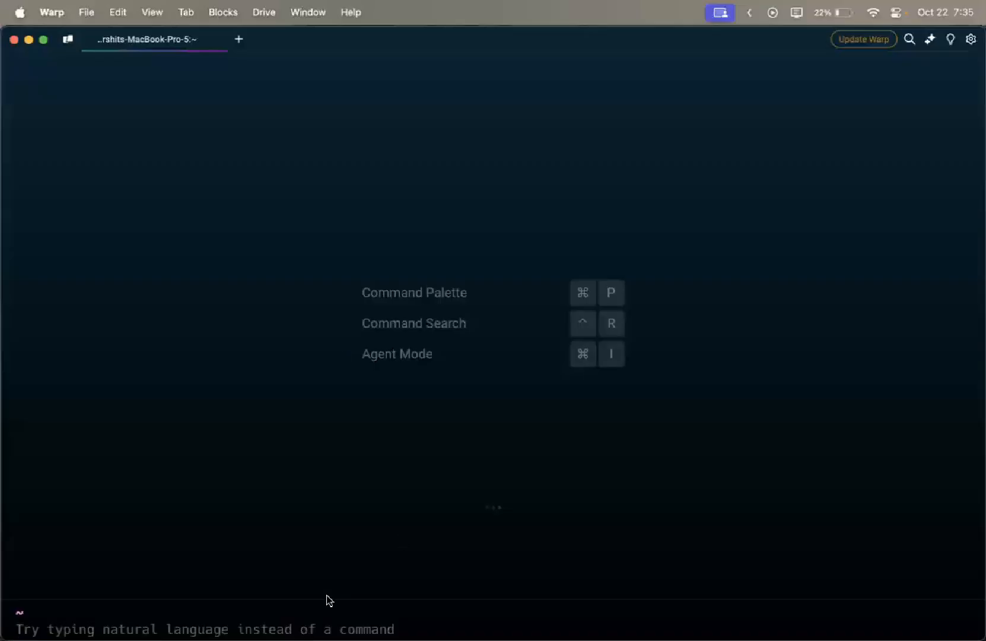
text(cd vscod)
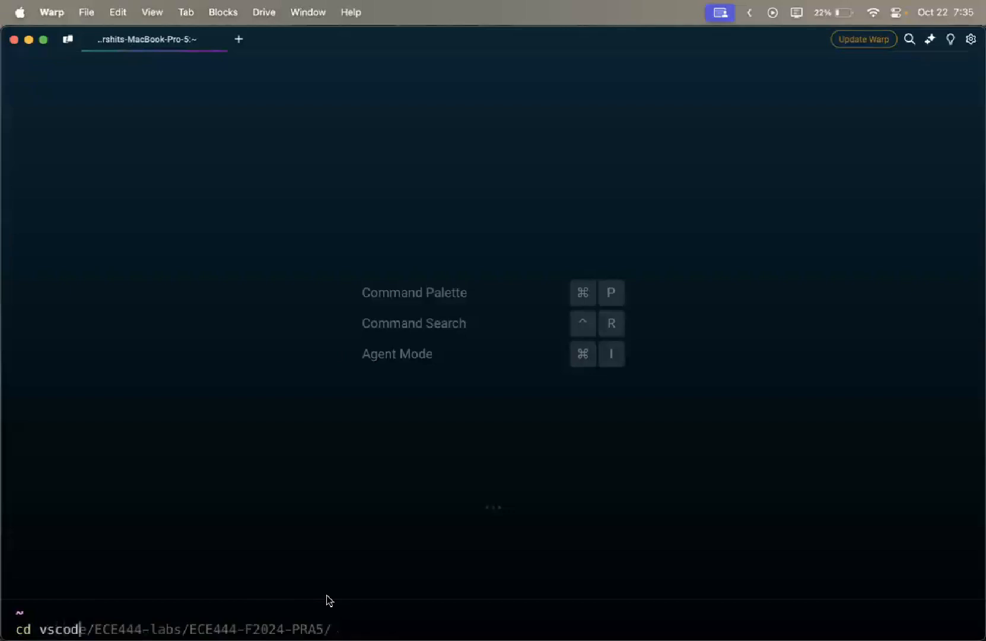
text(e/moz)
key(Right)
key(Return)
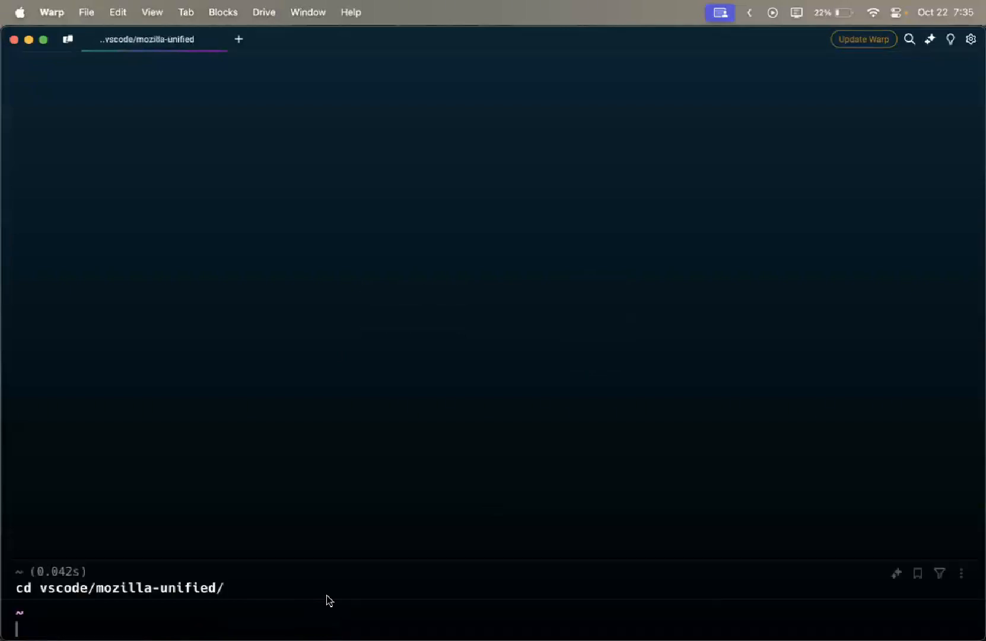
text(moz=)
key(BackSpace)
text(-phab)
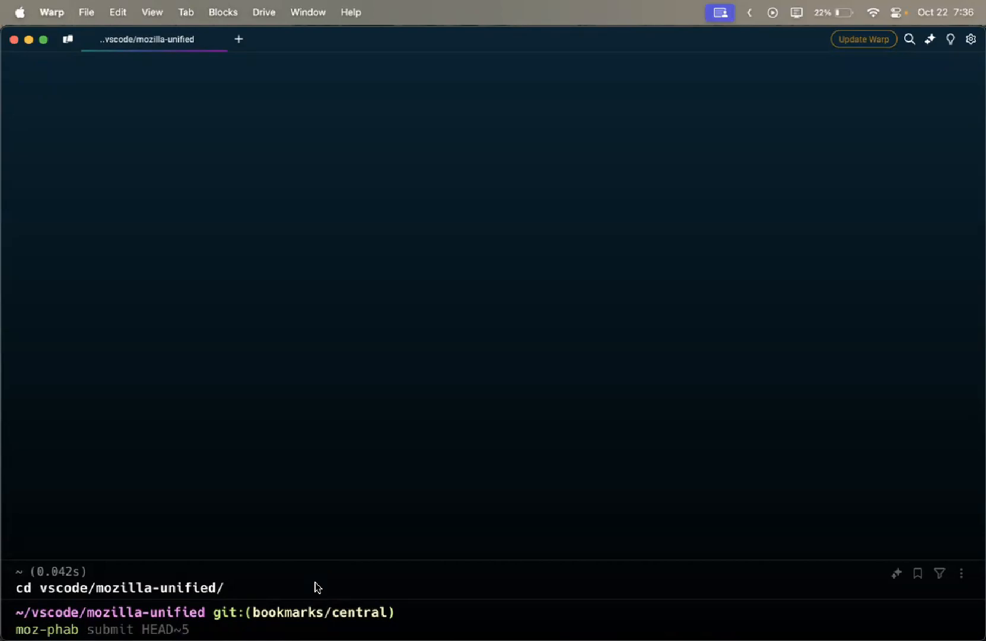
key(super+Tab)
key(super+Tab)
key(alt+Left)
key(ctrl+c)
Display the repository's commit history with git log, look at the latest commits and quit the log
text(git log)
key(Return)
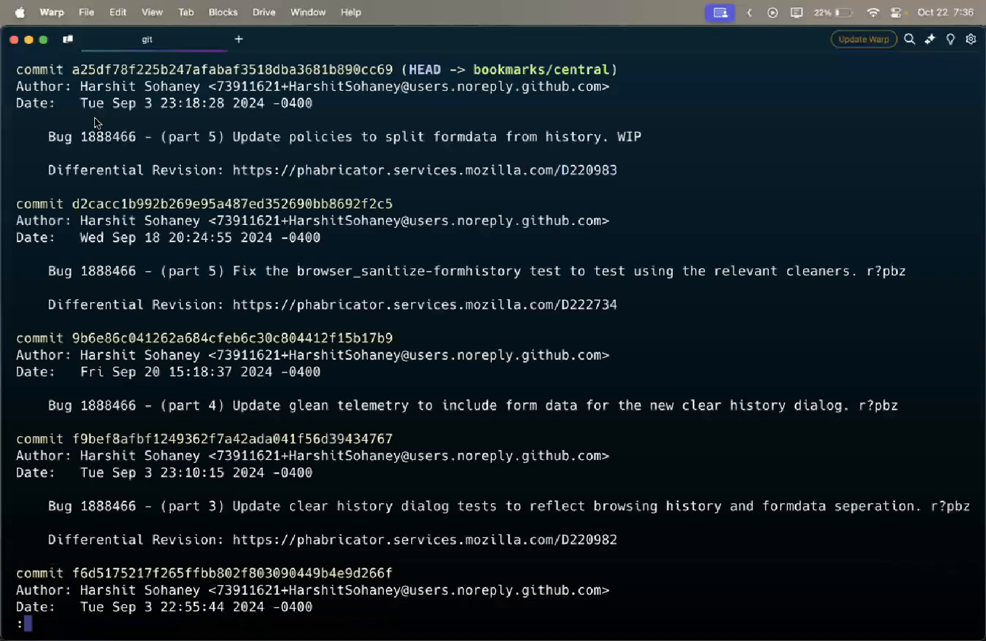
drag(95, 123, 701, 205)
text(qg)
key(BackSpace)
Draft the command moz-phab submit HEAD~4 and discard it without running it
text(moz-phab)
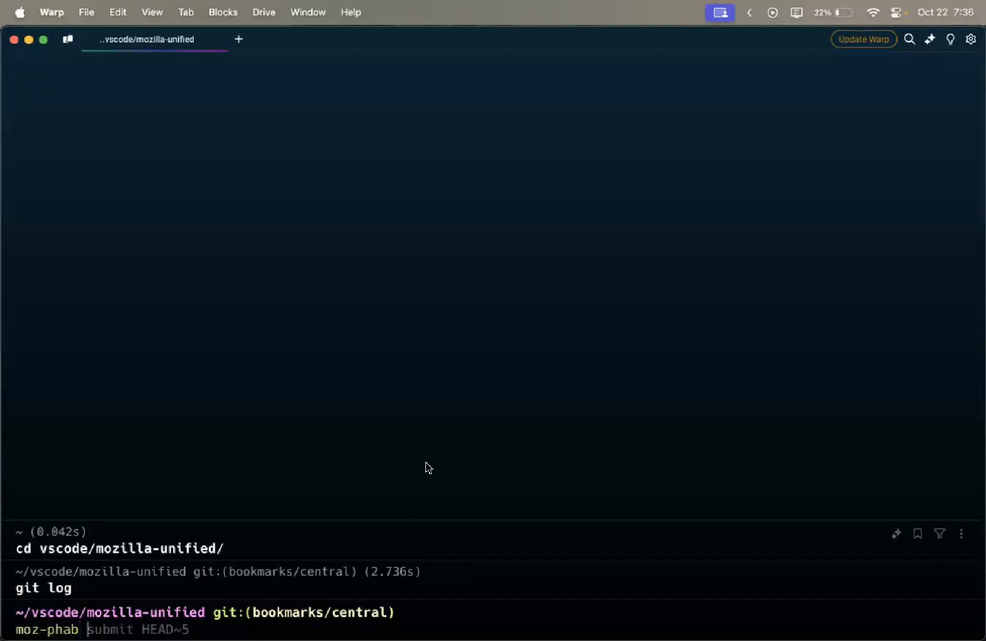
text( submit)
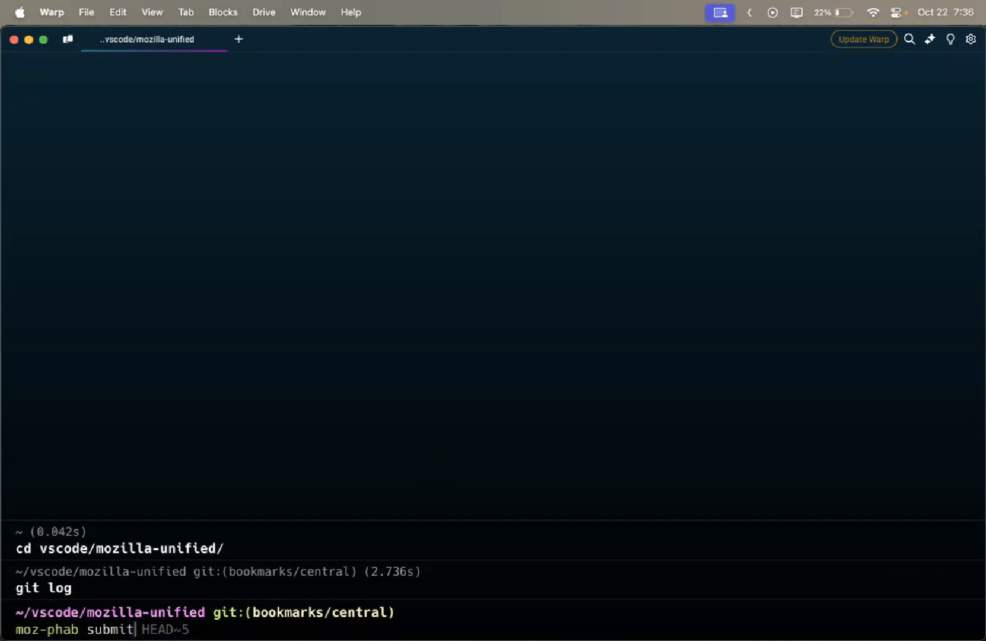
key(Right)
key(BackSpace)
text(4)
key(ctrl+c)
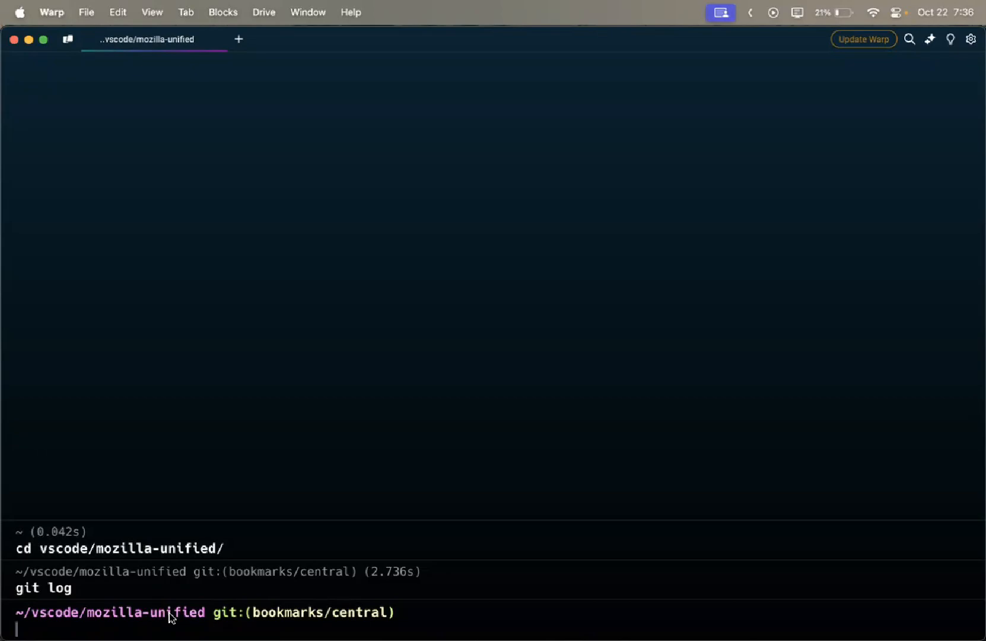
Switch back to Phabricator in Firefox Nightly and open revision D222734 from the Ready to Land revisions
key(super+Tab)
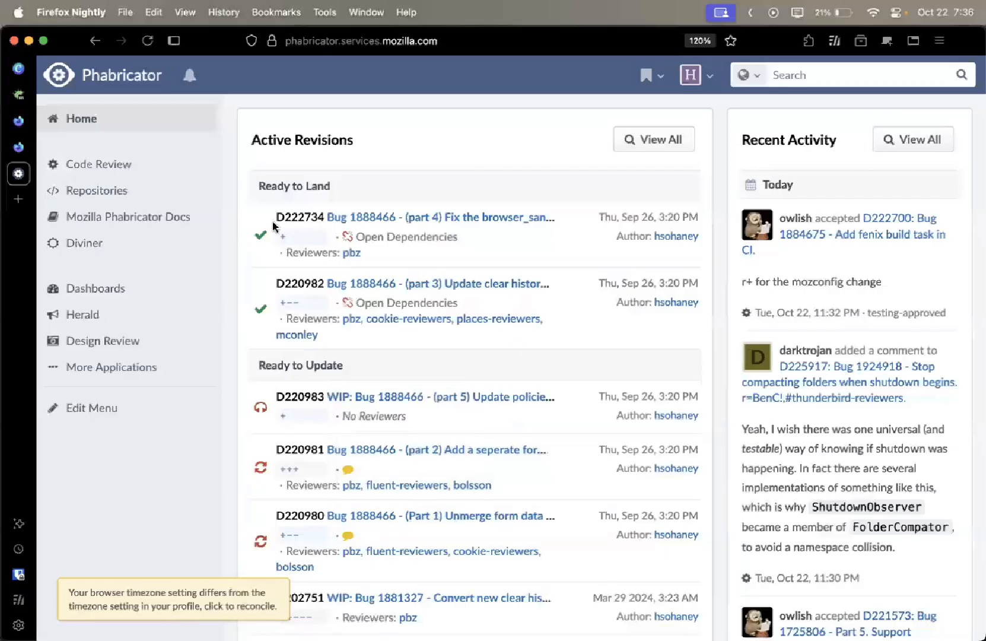
click(442, 220)
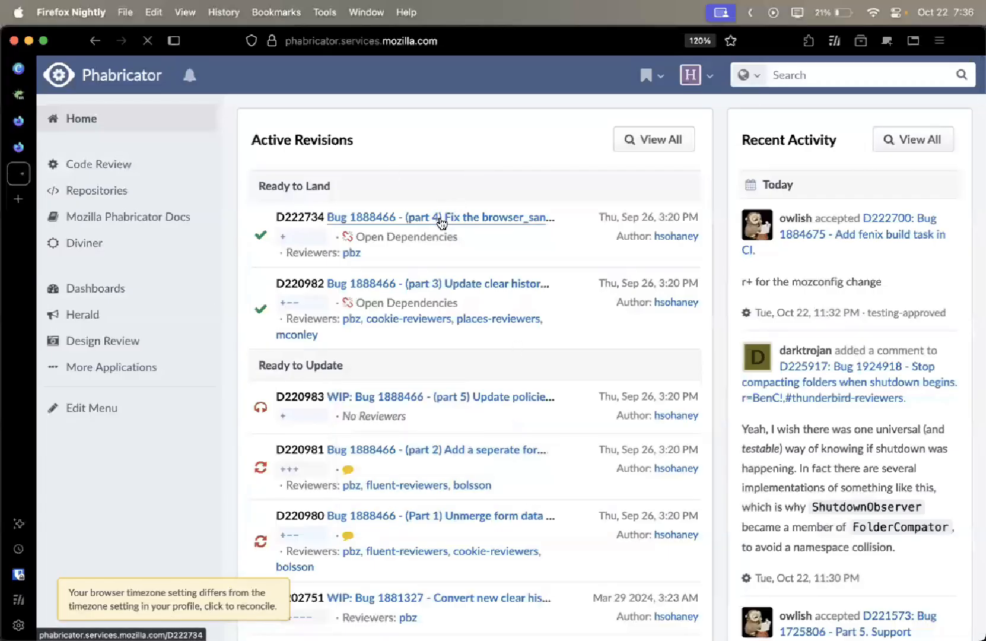
Examine the bug number in revision D222734's title, then switch to Bugzilla and highlight the number of bug 1898356
scroll(450, 203, up, 5)
scroll(451, 203, left, 6)
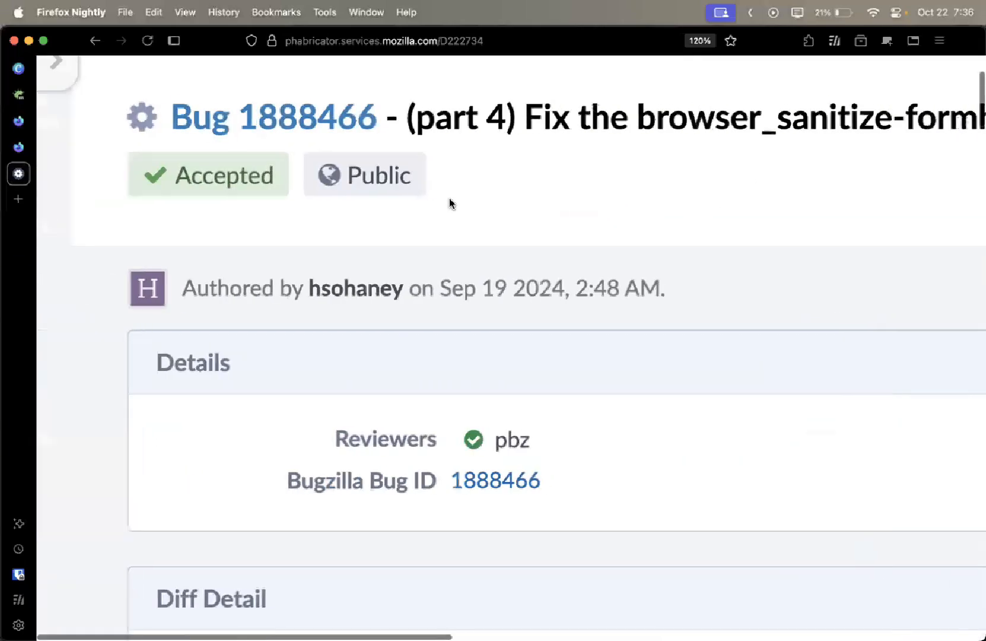
scroll(449, 204, up, 3)
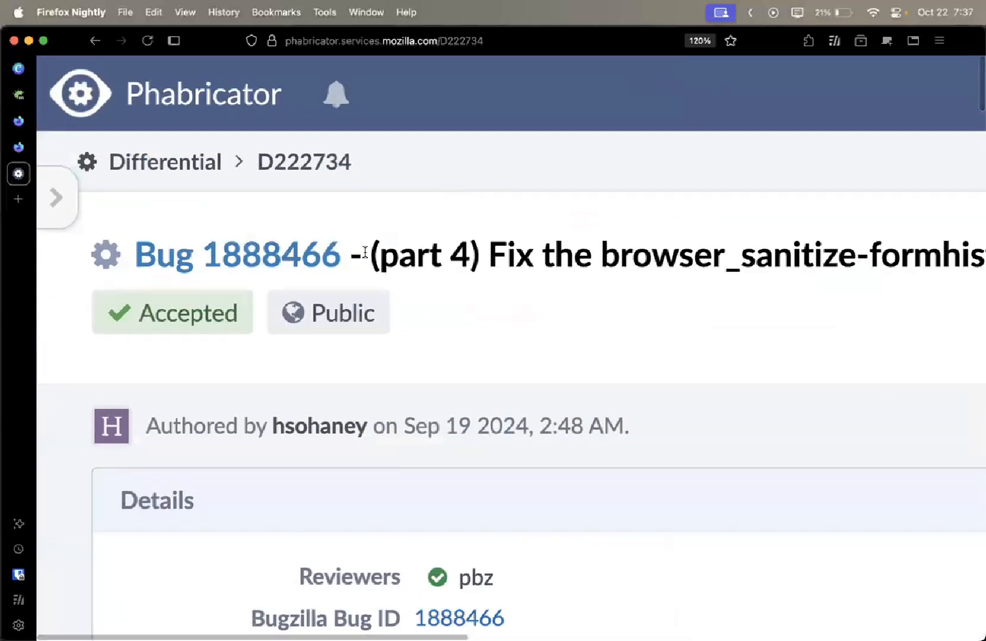
click(19, 94)
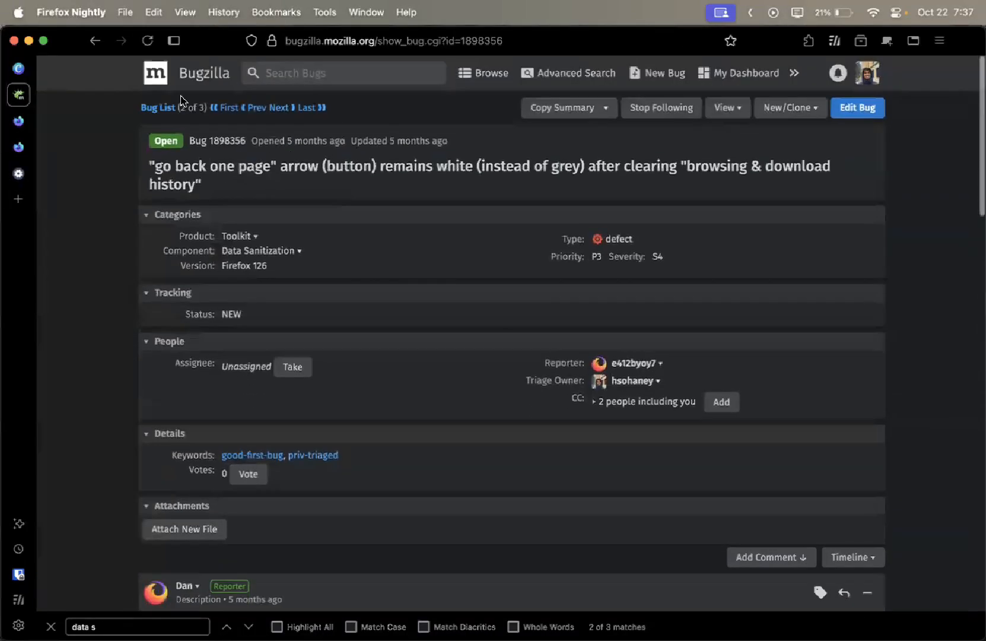
scroll(211, 151, up, 5)
drag(146, 285, 306, 292)
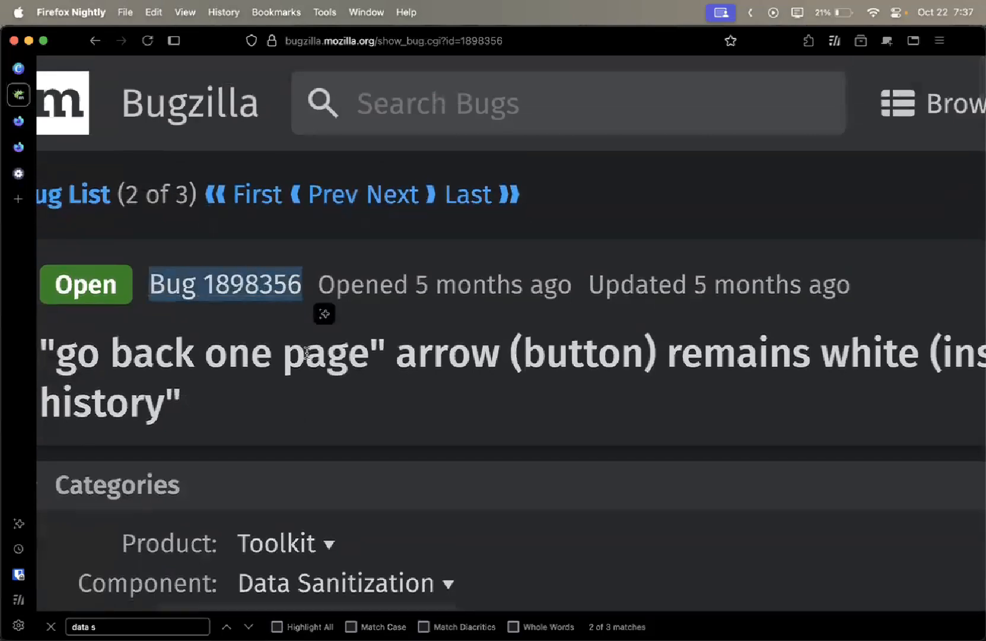
Return to revision D222734 in Phabricator and highlight the r? reviewer tag and the reviewer's nickname at the end of its title
key(ctrl+Tab)
scroll(437, 354, right, 1)
scroll(513, 307, right, 15)
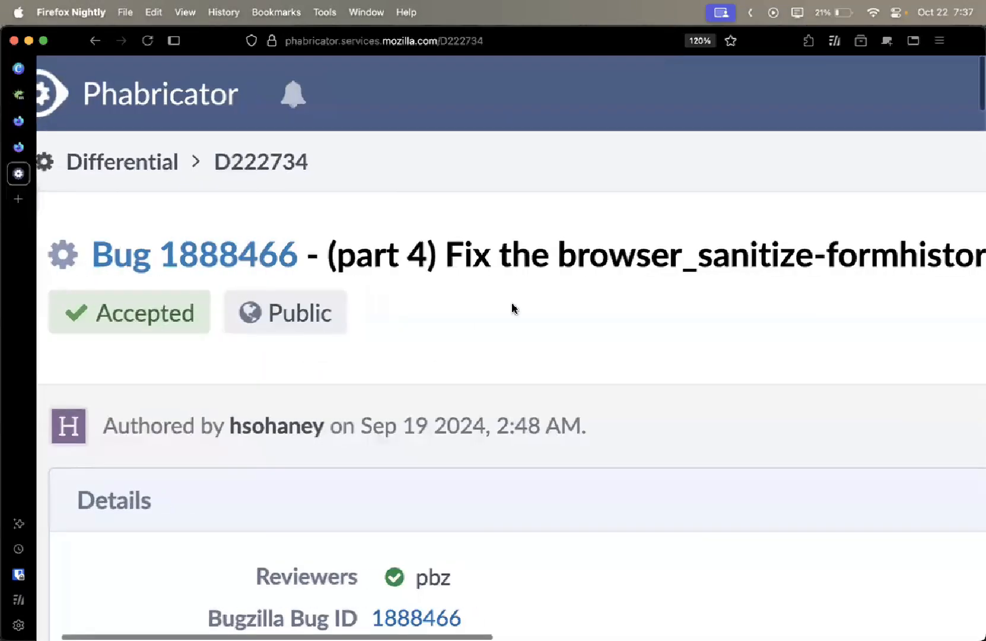
scroll(514, 308, right, 4)
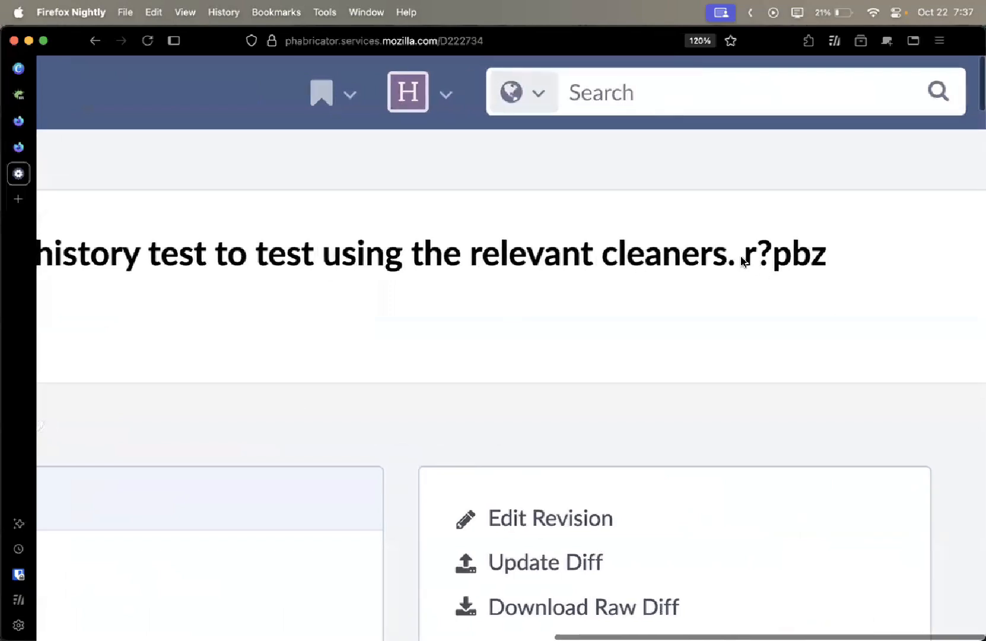
drag(740, 262, 842, 260)
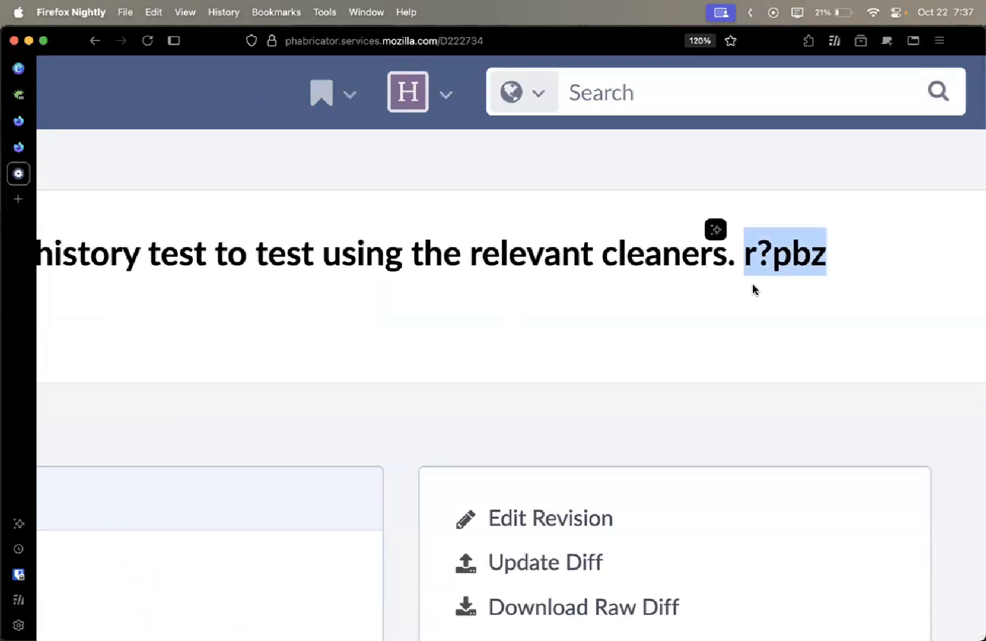
click(773, 261)
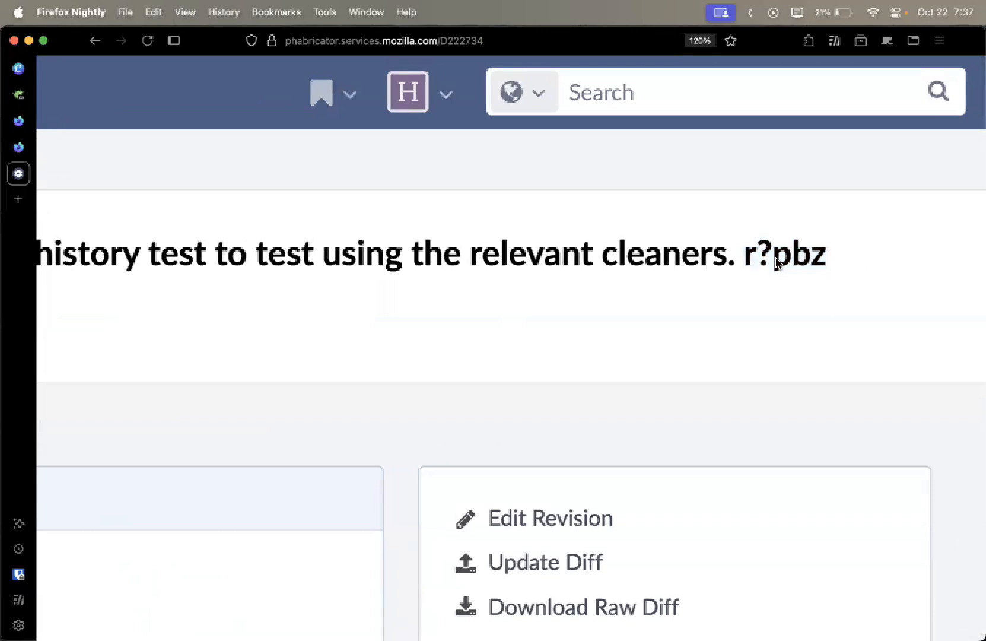
drag(772, 261, 847, 262)
click(847, 261)
drag(773, 261, 841, 257)
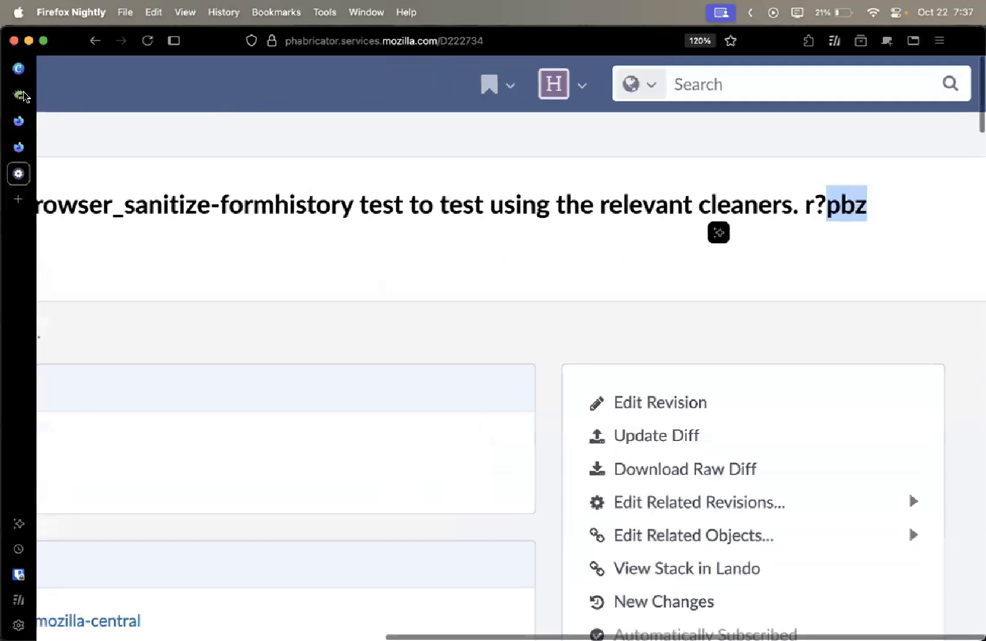
Switch to the Bugzilla page of bug 1898356 and look up its triage owner among the people details
click(21, 94)
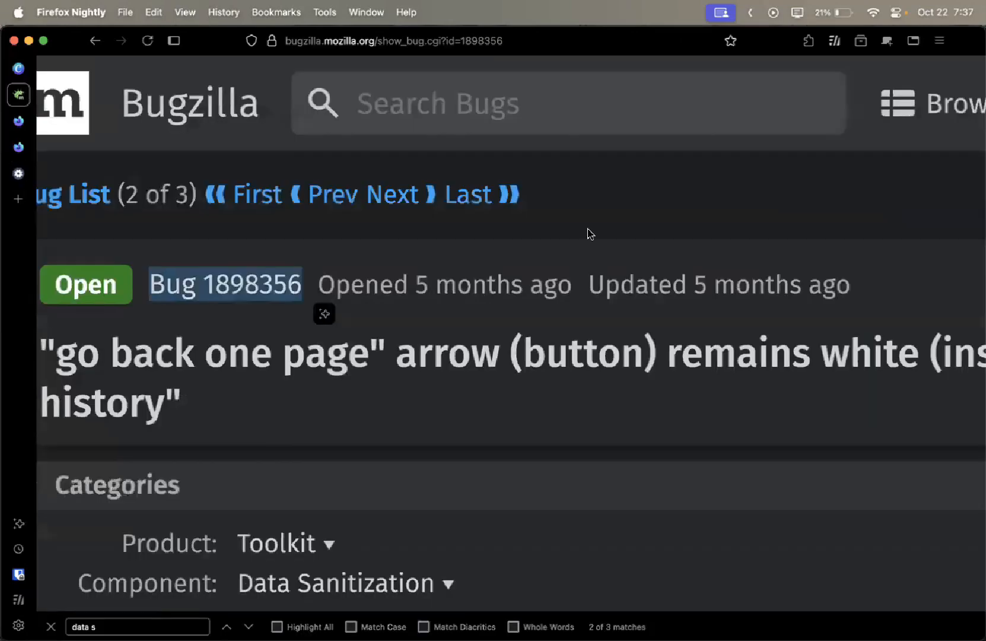
scroll(588, 232, down, 3)
scroll(587, 231, down, 15)
scroll(588, 231, right, 5)
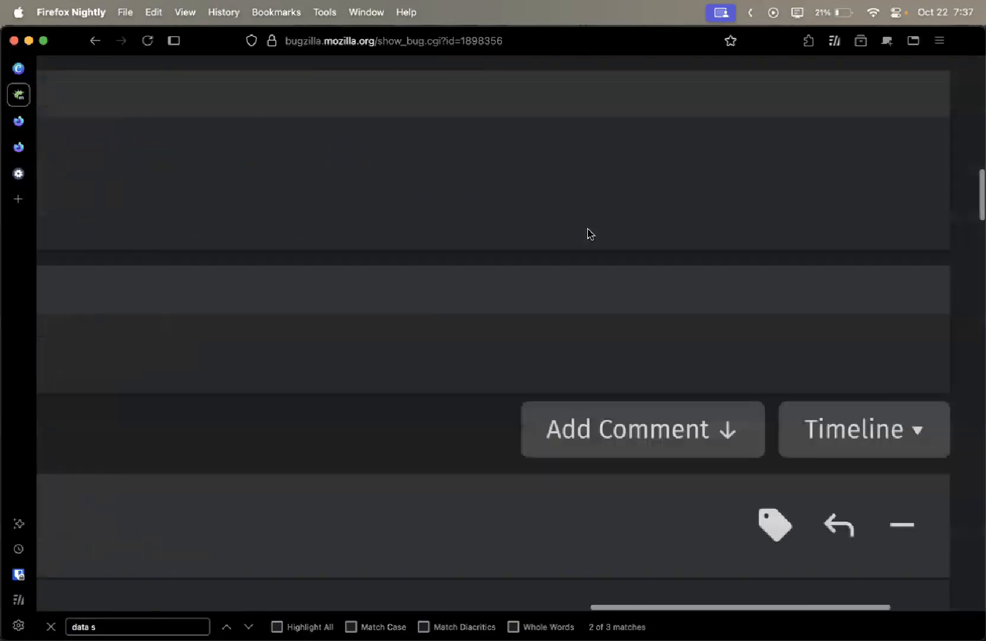
scroll(447, 236, left, 4)
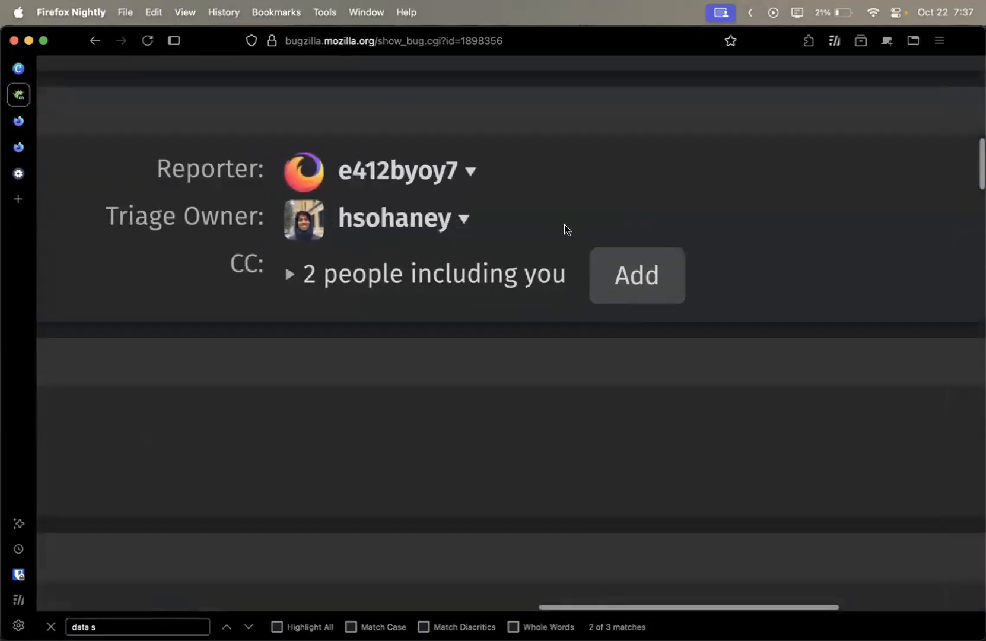
Go back to revision D222734 and highlight the letter r and the question mark of the title's reviewer tag in turn
click(19, 147)
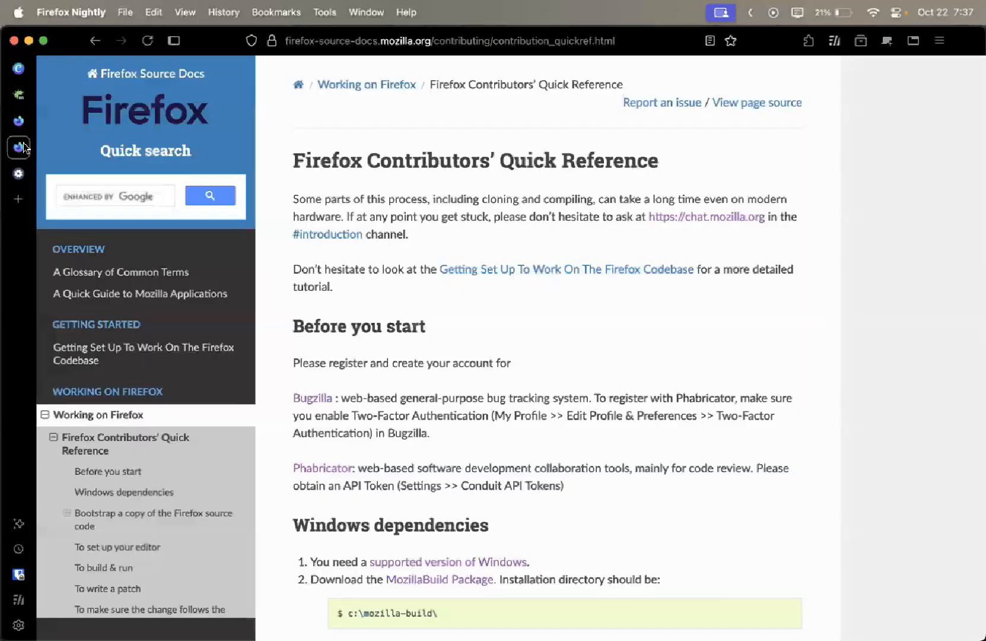
click(19, 173)
scroll(889, 179, up, 5)
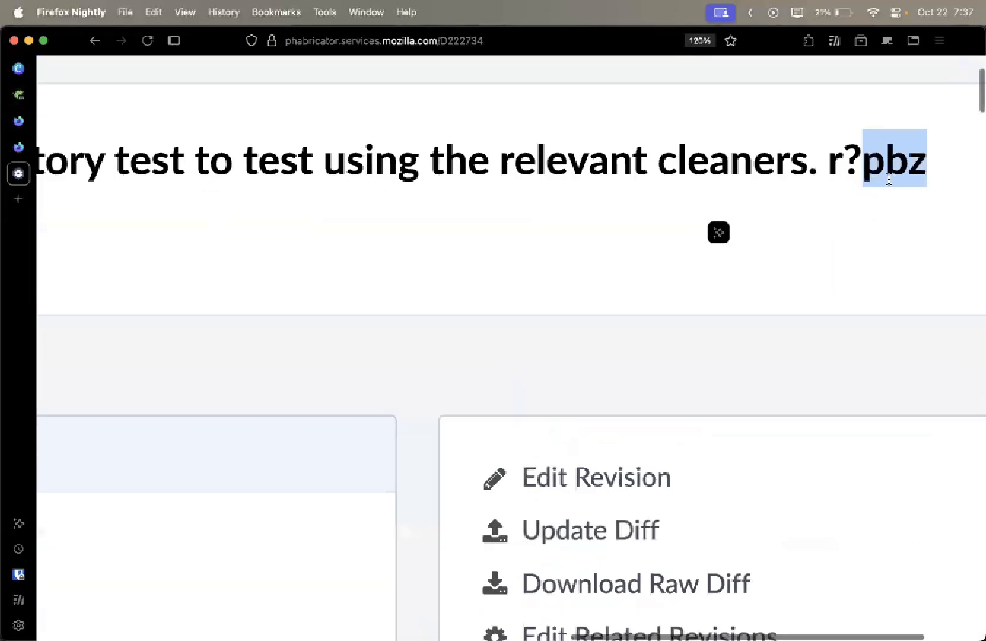
double_click(740, 161)
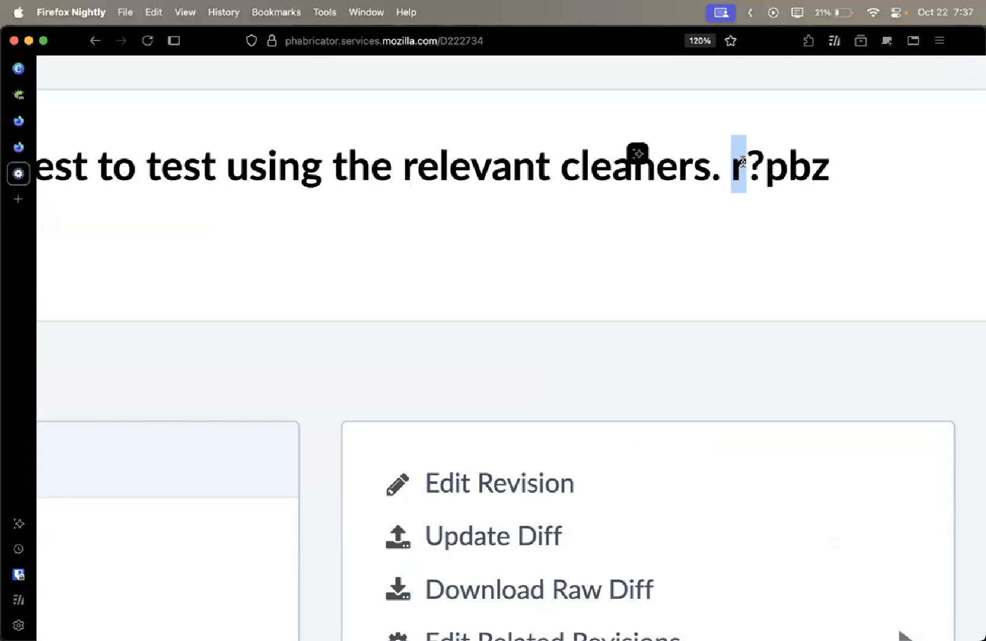
click(778, 193)
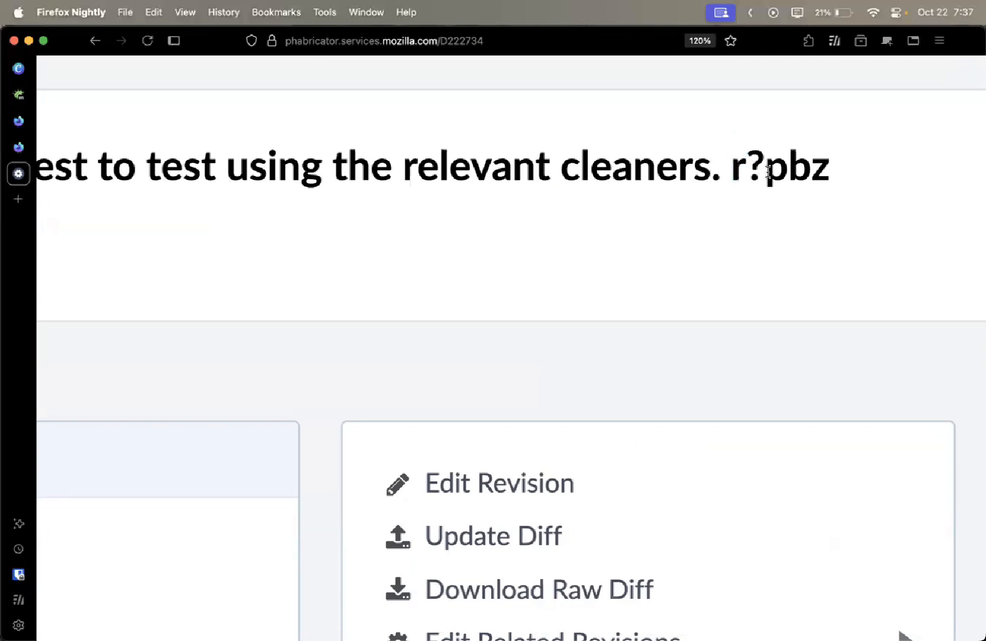
drag(769, 171, 747, 169)
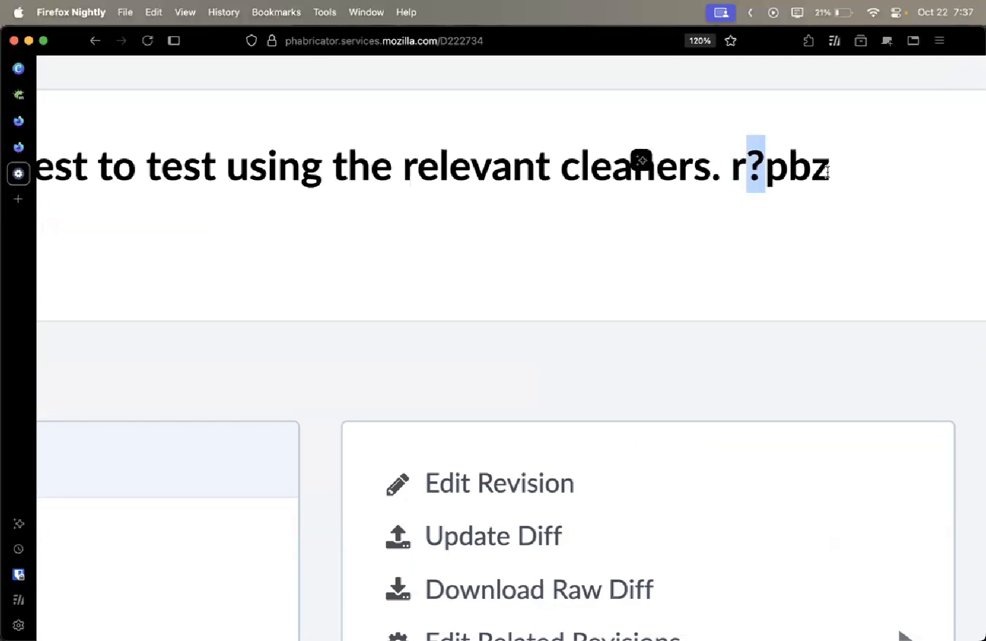
click(901, 161)
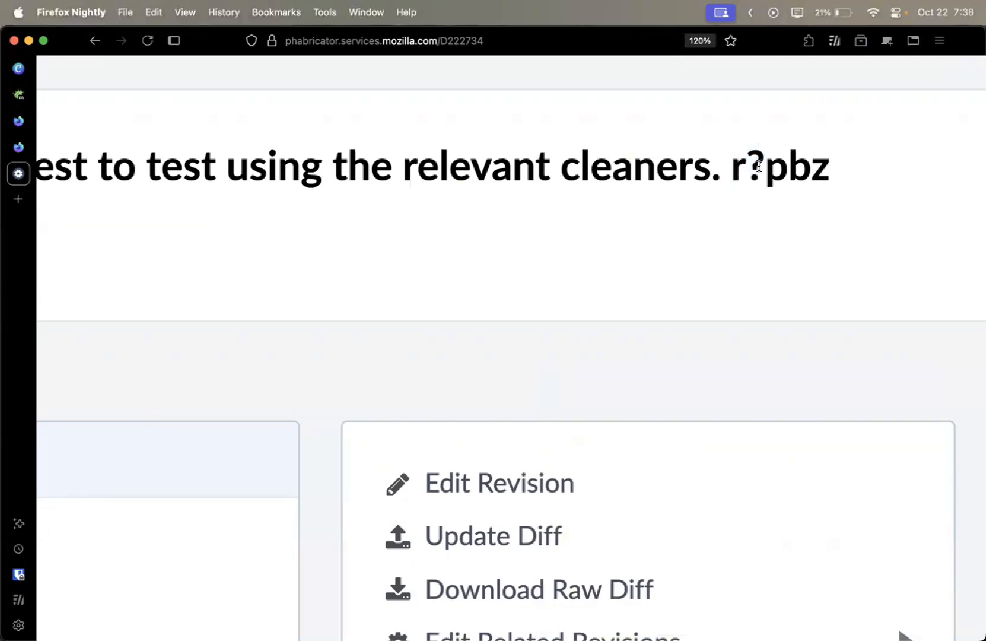
Show the stack of revisions related to D222734 and open its Part 1 revision, D220980
scroll(759, 167, down, 5)
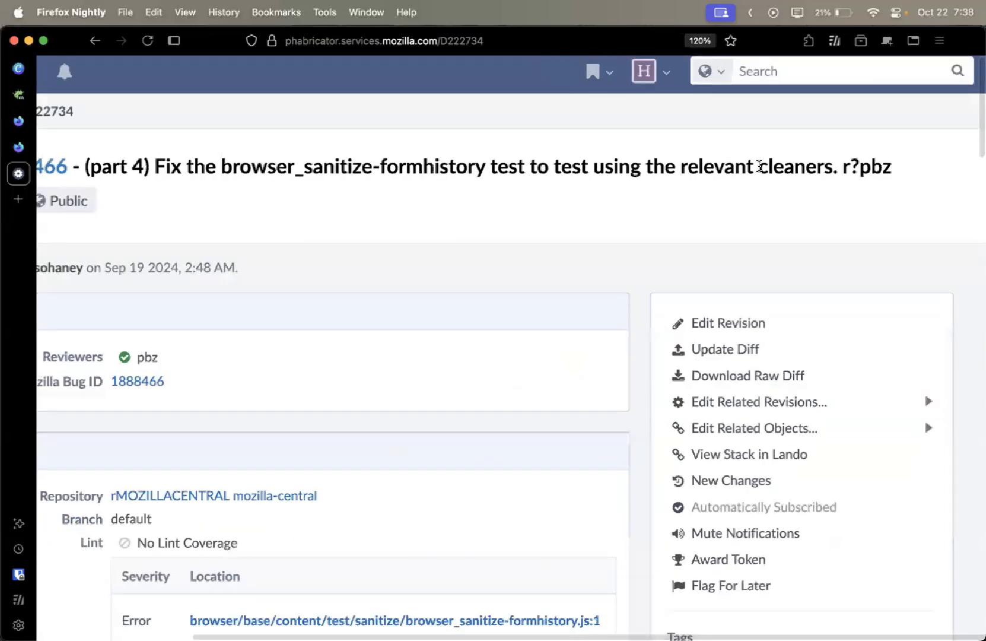
scroll(759, 166, down, 3)
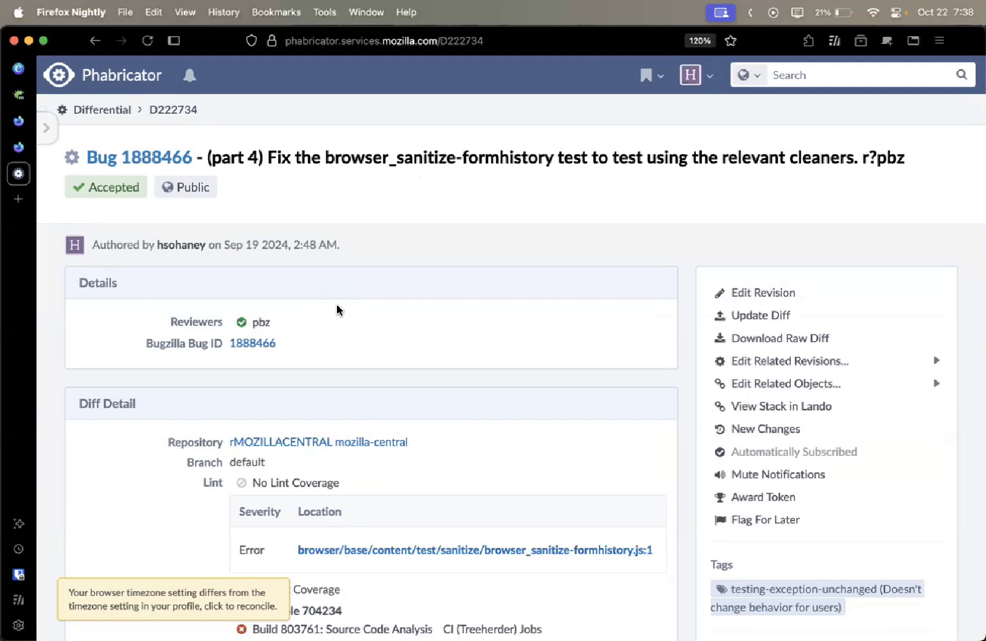
scroll(337, 310, down, 15)
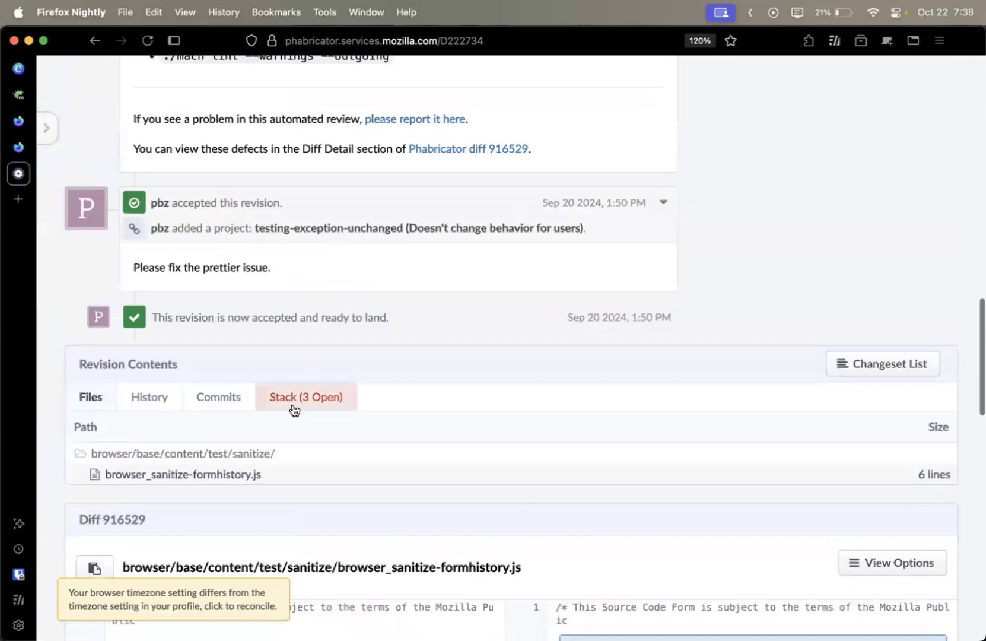
click(293, 408)
scroll(294, 409, down, 3)
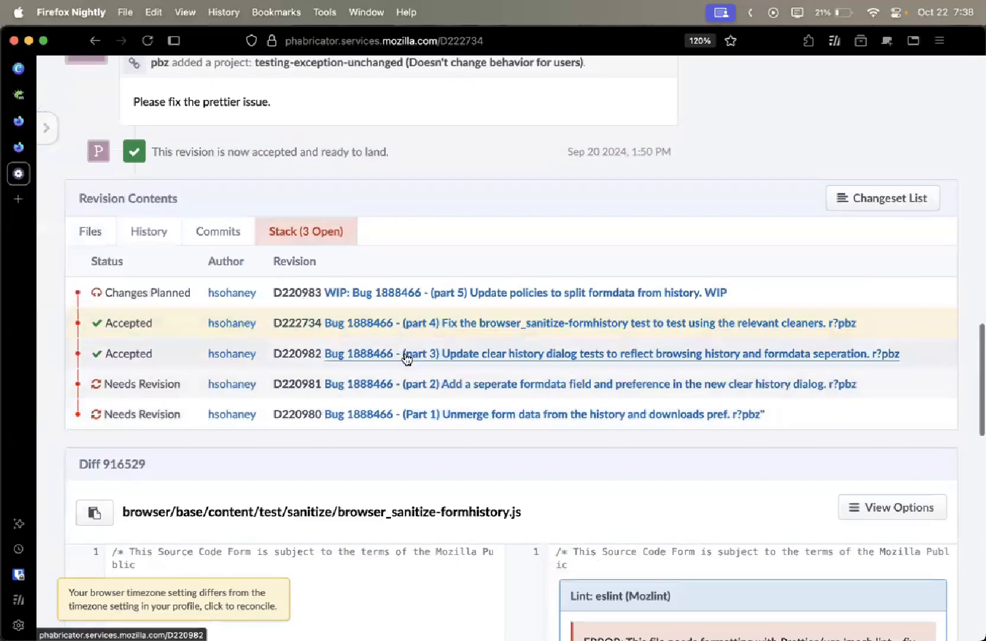
click(387, 412)
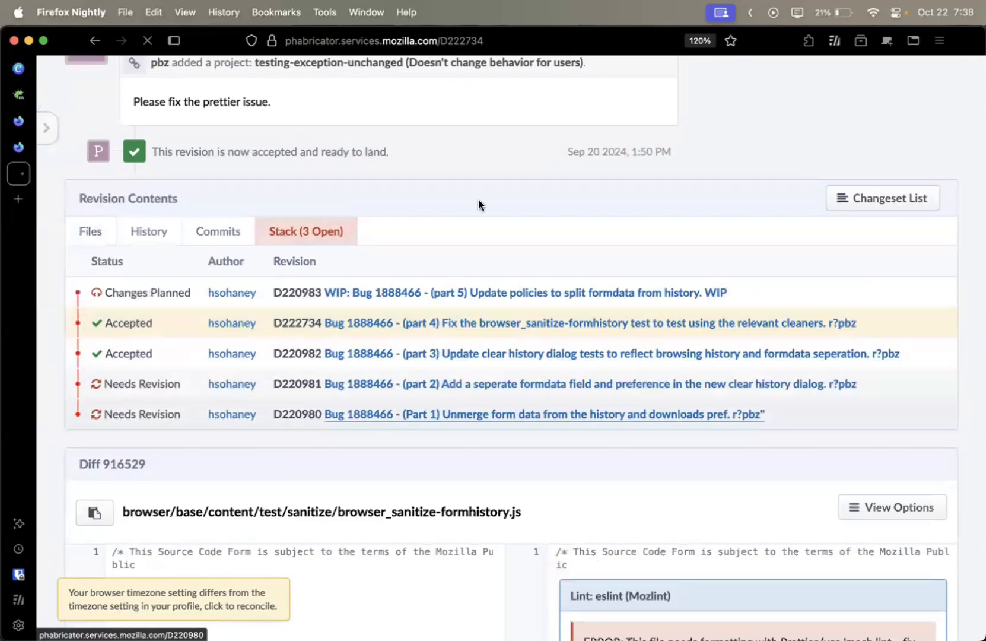
Examine D220980's reviewers, group reviewers and review status, and highlight the stray quotation mark at the end of its title
scroll(286, 328, up, 5)
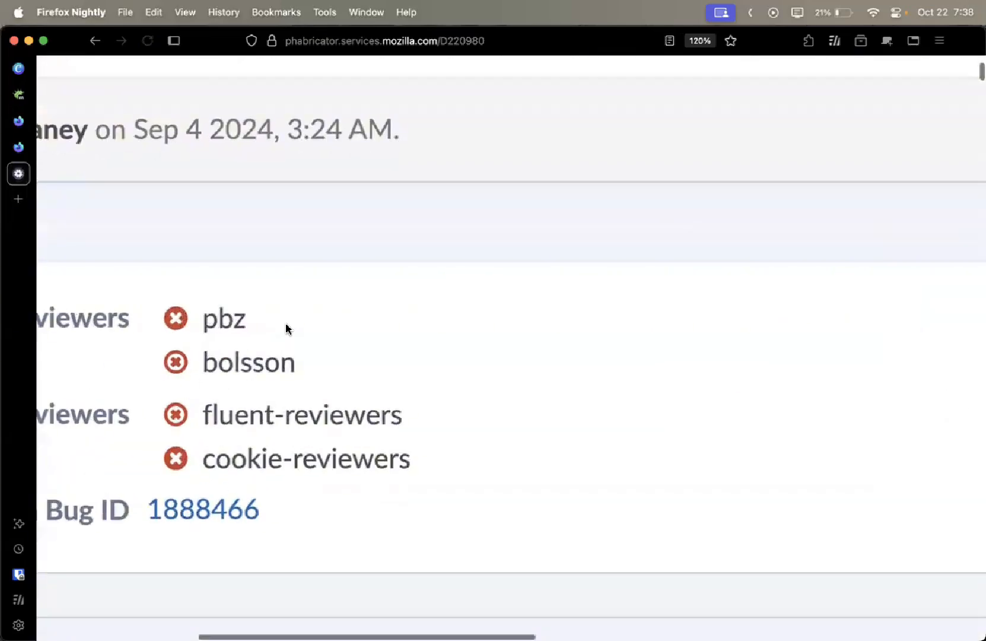
mouse_move(425, 456)
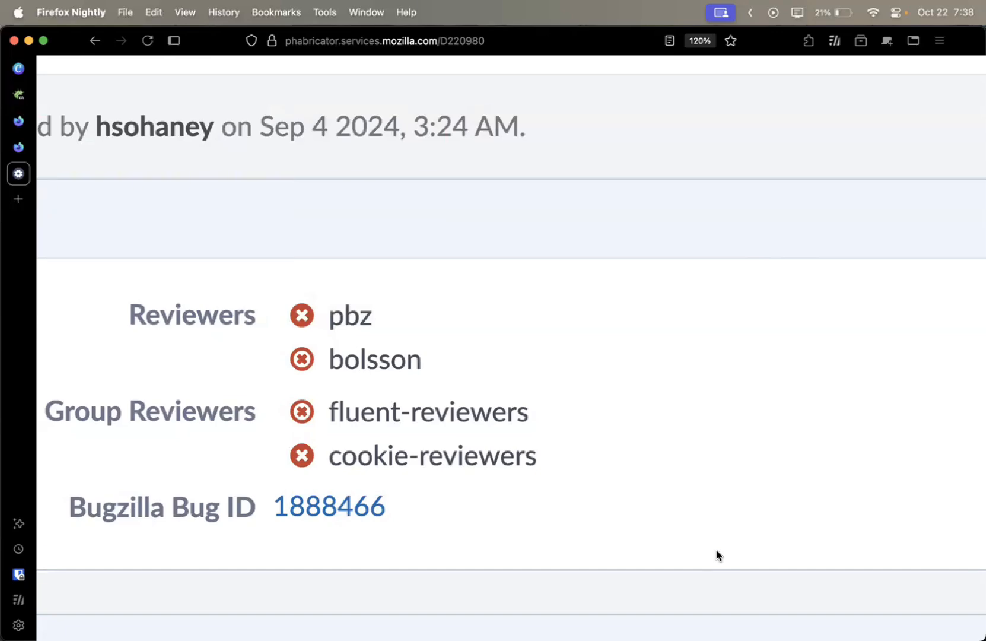
scroll(717, 551, down, 4)
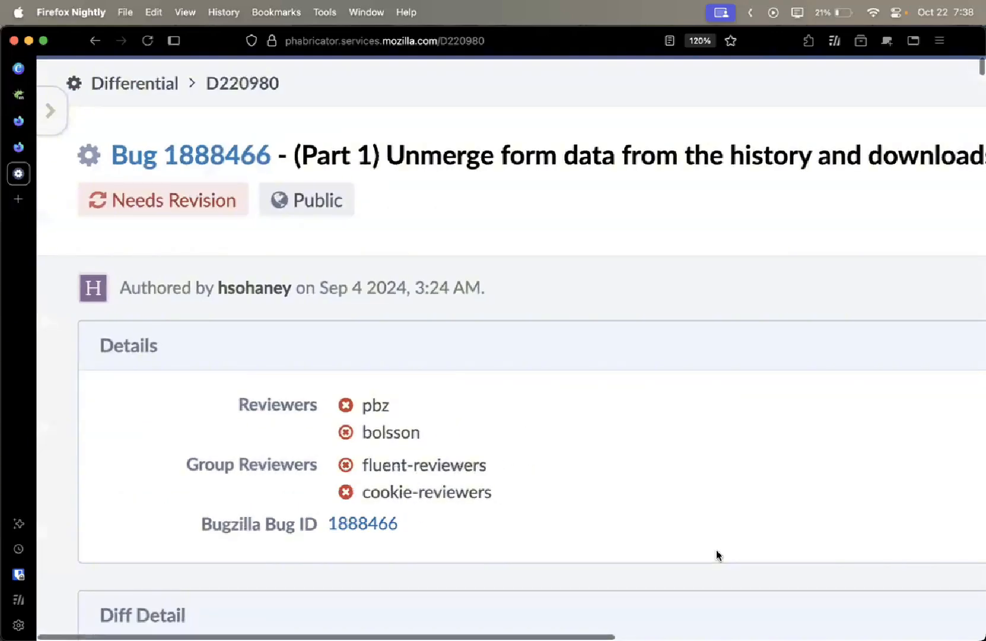
scroll(717, 550, down, 1)
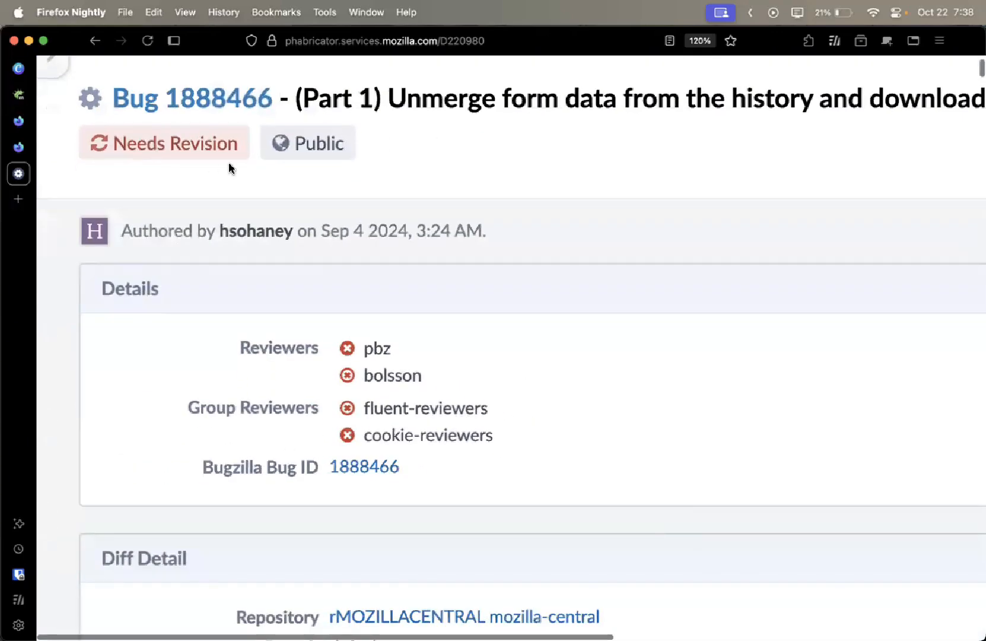
scroll(232, 168, down, 3)
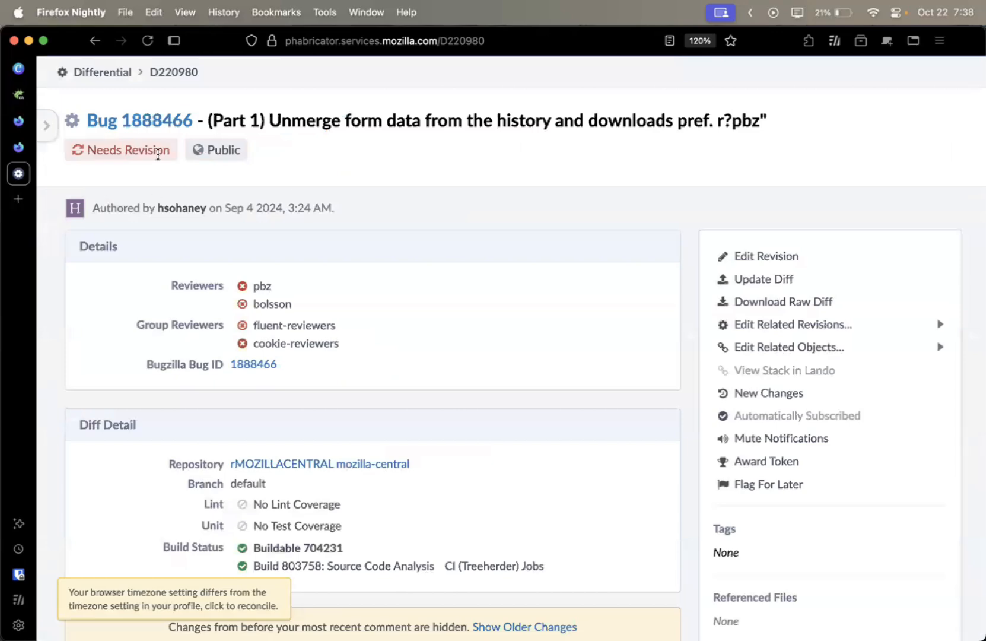
drag(771, 121, 760, 121)
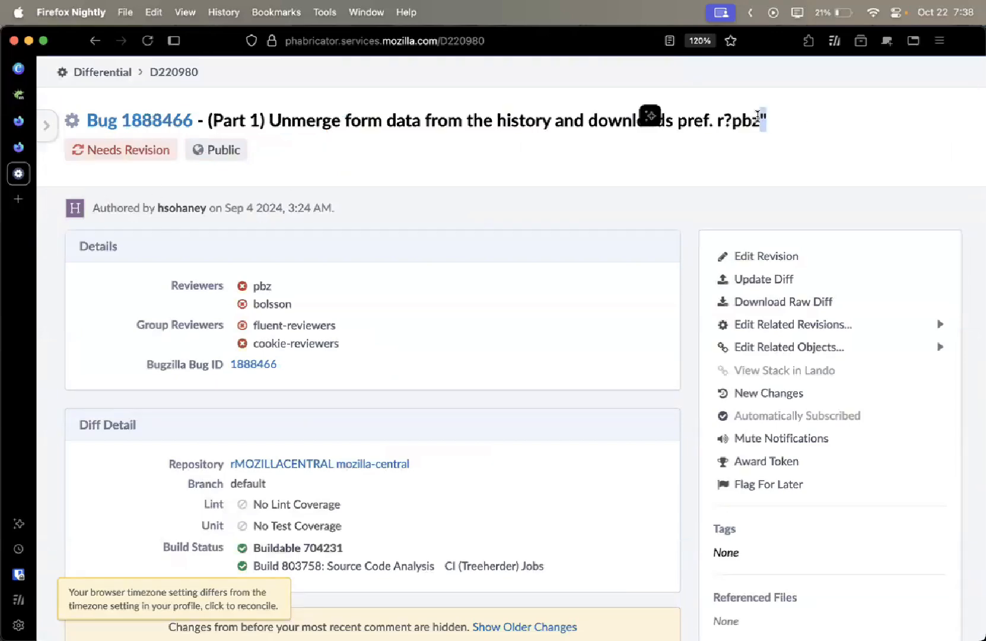
click(401, 223)
Look through D220980's activity and code changes down to the inline review comments in Policies.sys.mjs
scroll(125, 209, down, 4)
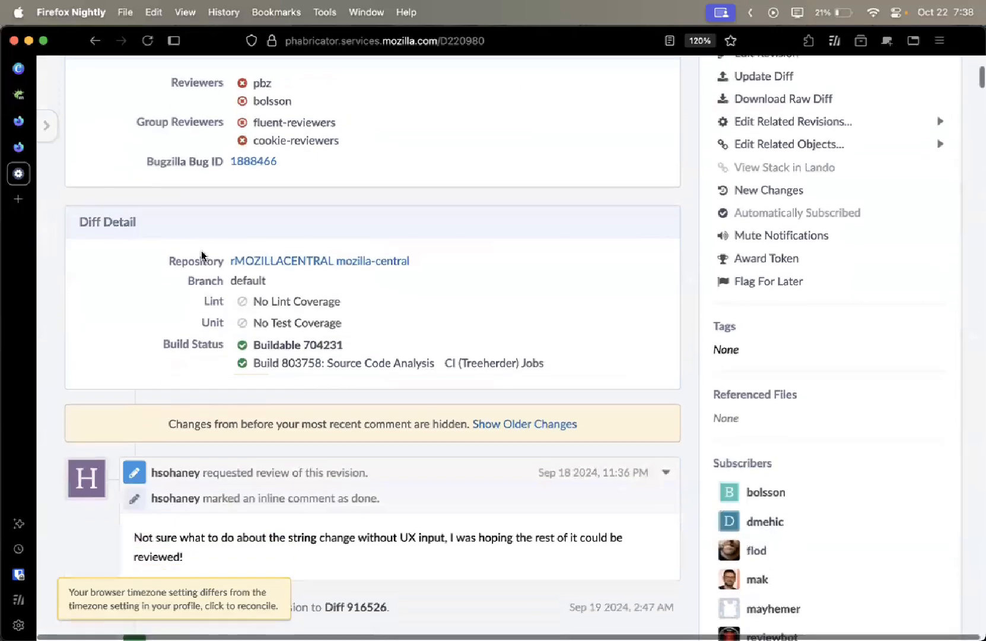
scroll(437, 282, up, 5)
scroll(437, 282, down, 20)
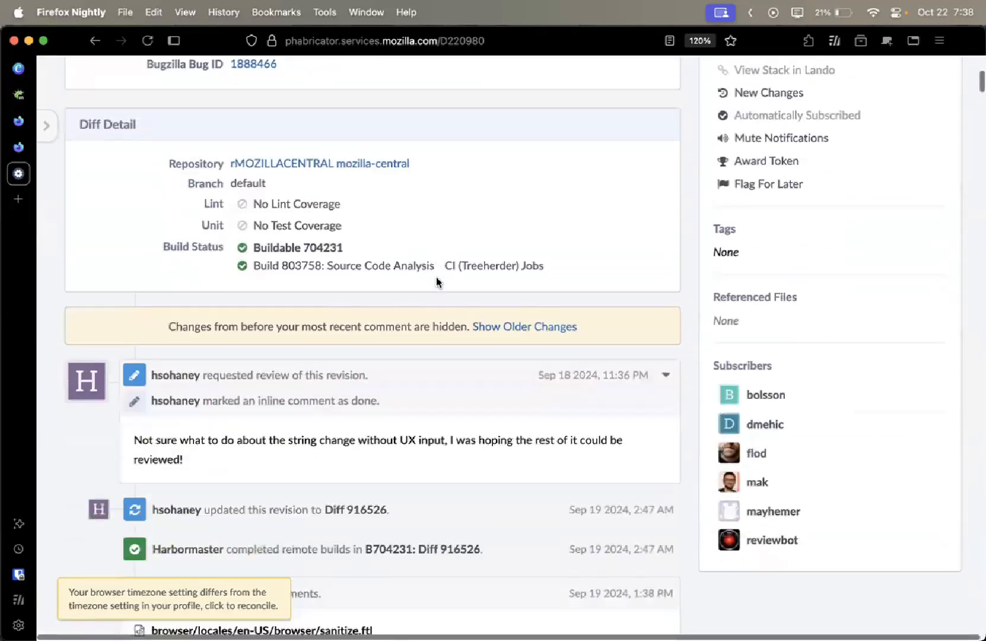
scroll(437, 282, down, 15)
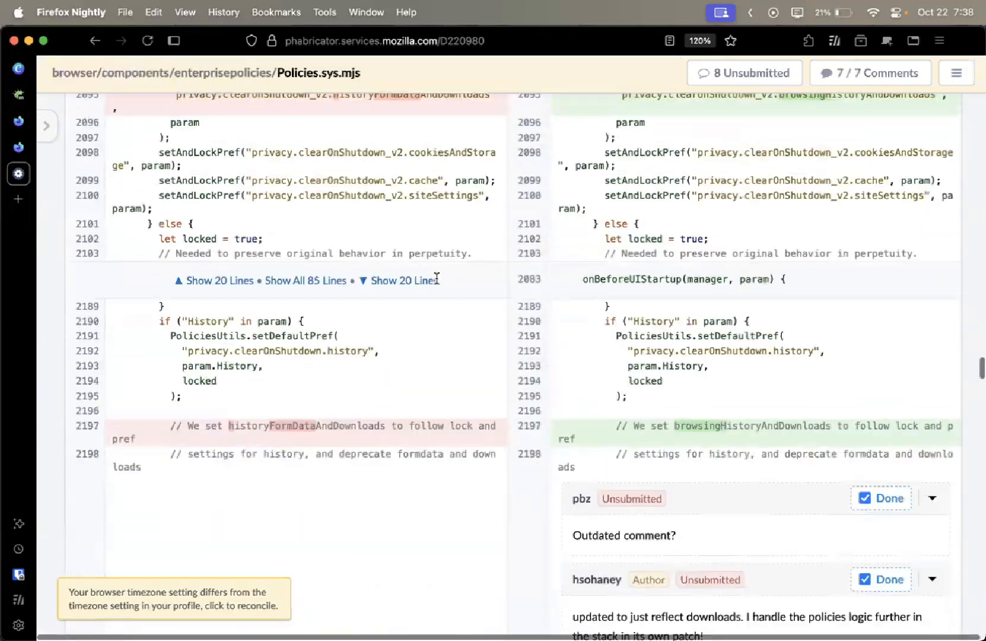
scroll(437, 282, up, 15)
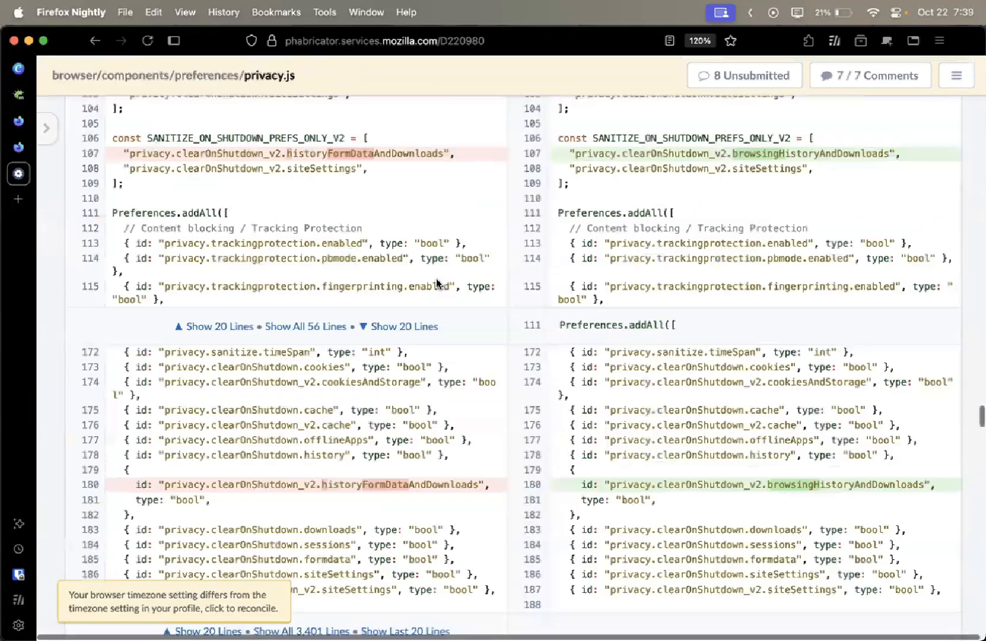
scroll(437, 283, down, 10)
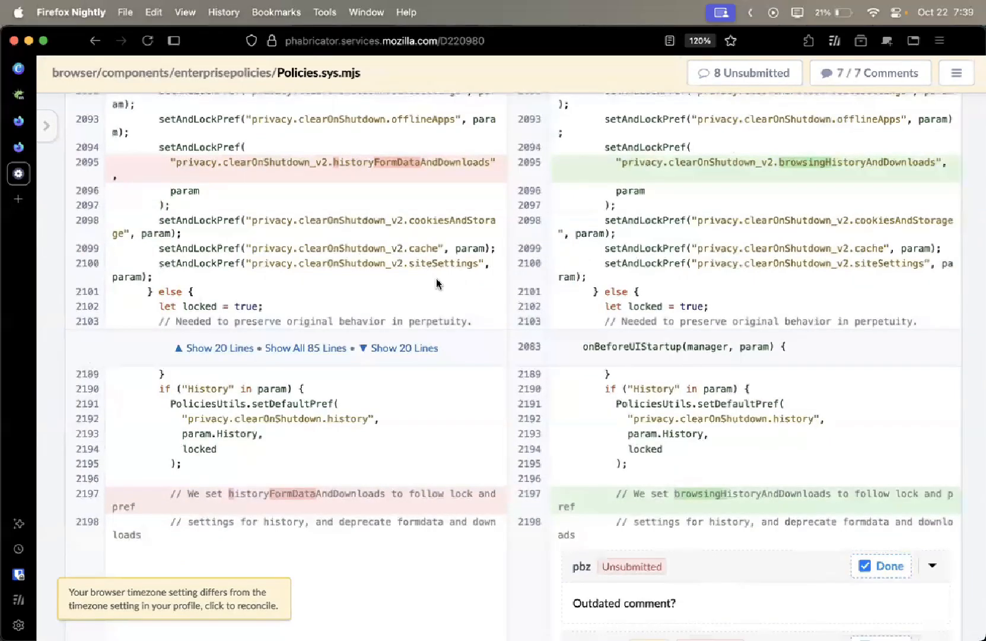
scroll(564, 365, down, 8)
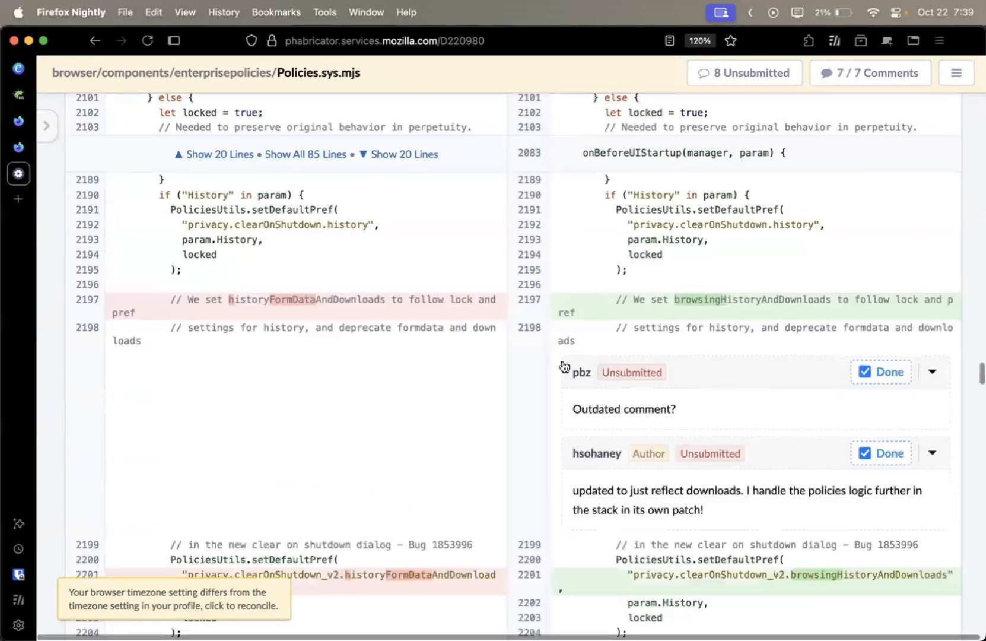
Step through D220980's inline review comments, from the one in Policies.sys.mjs to the string discussion in sanitize.ftl
scroll(773, 200, up, 15)
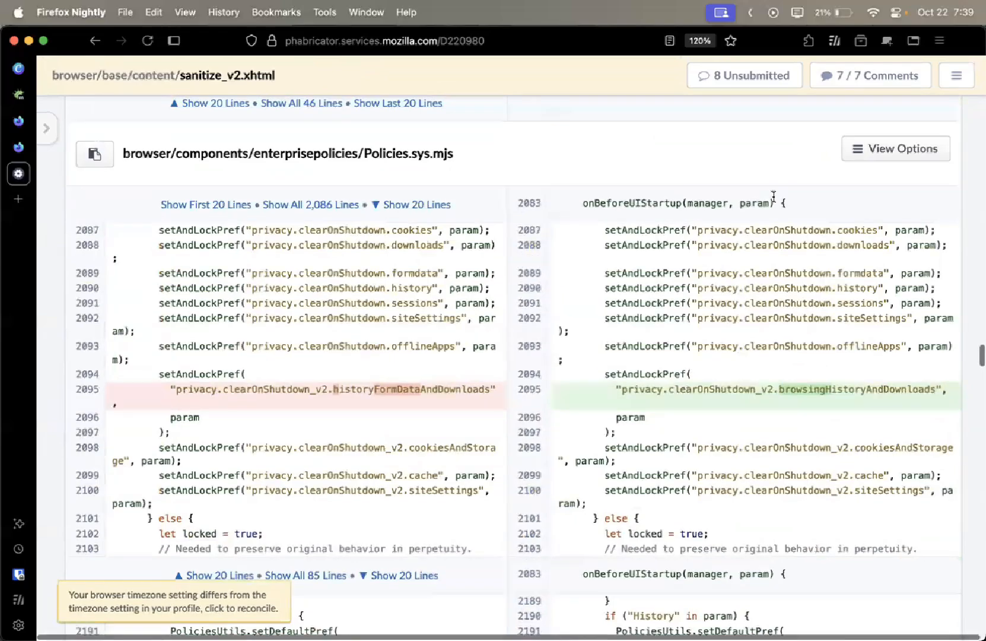
scroll(774, 200, up, 10)
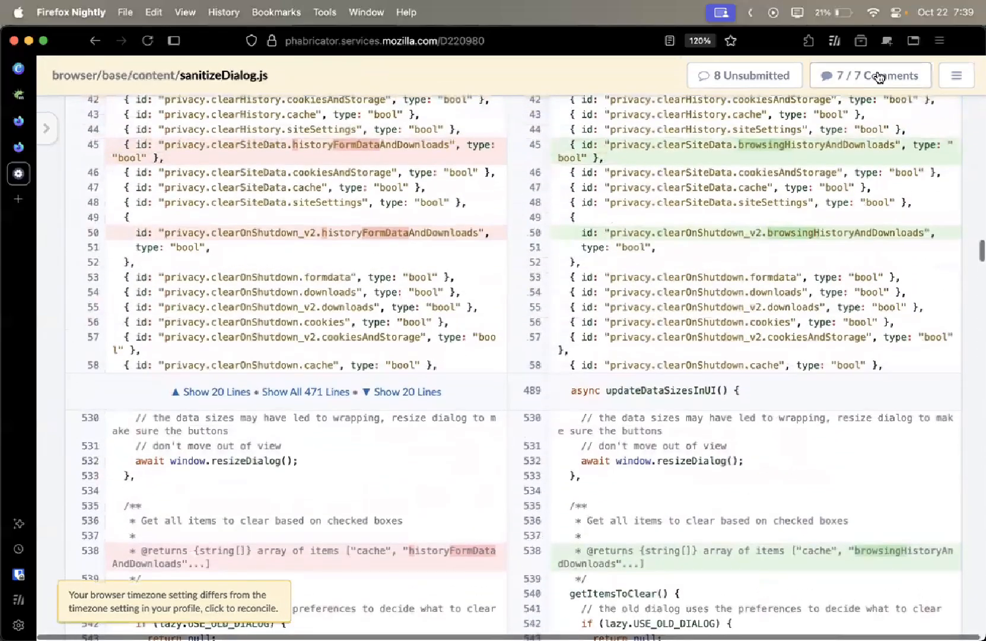
click(880, 78)
click(887, 78)
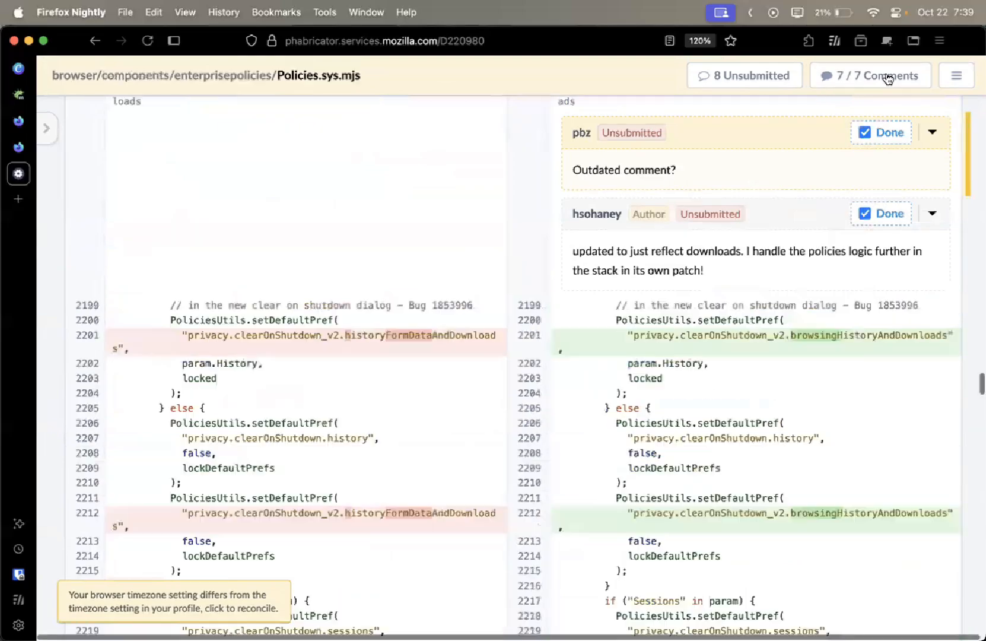
click(888, 78)
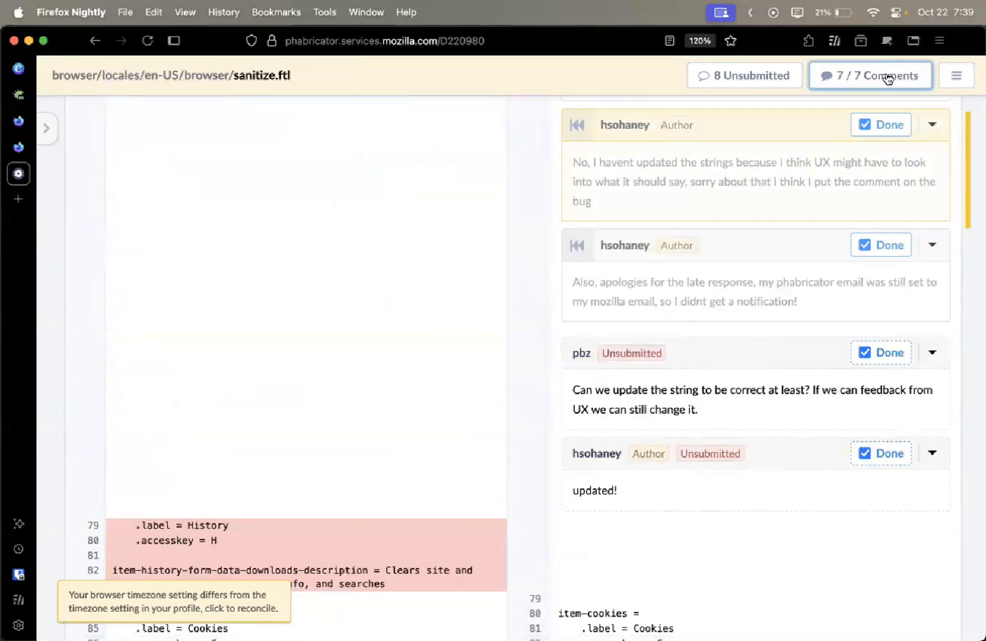
Return to D220980's overview and show the stack of related revisions in its revision contents
scroll(582, 314, up, 20)
scroll(581, 315, up, 20)
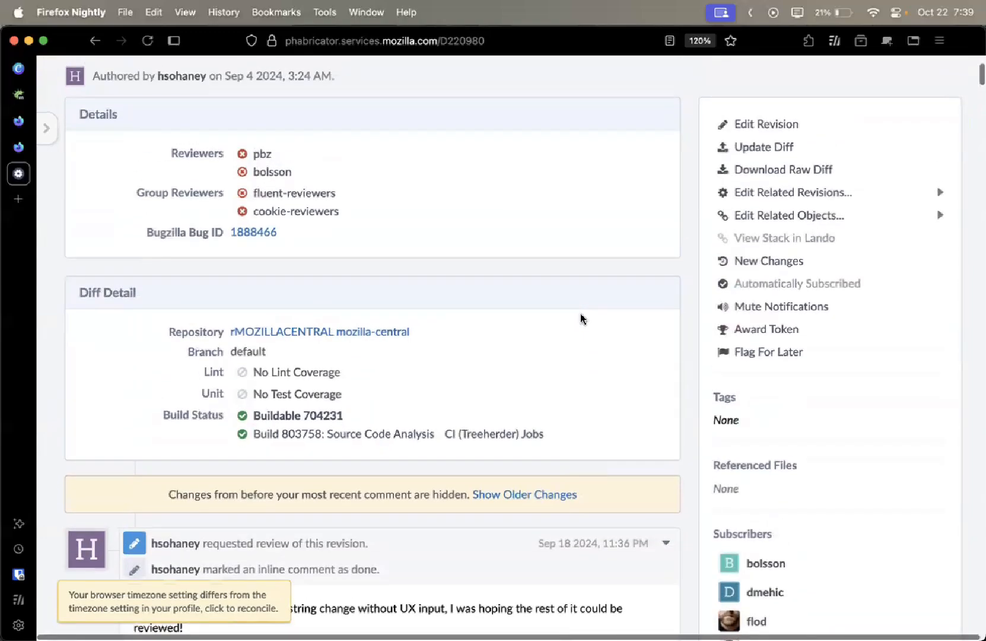
scroll(518, 423, up, 5)
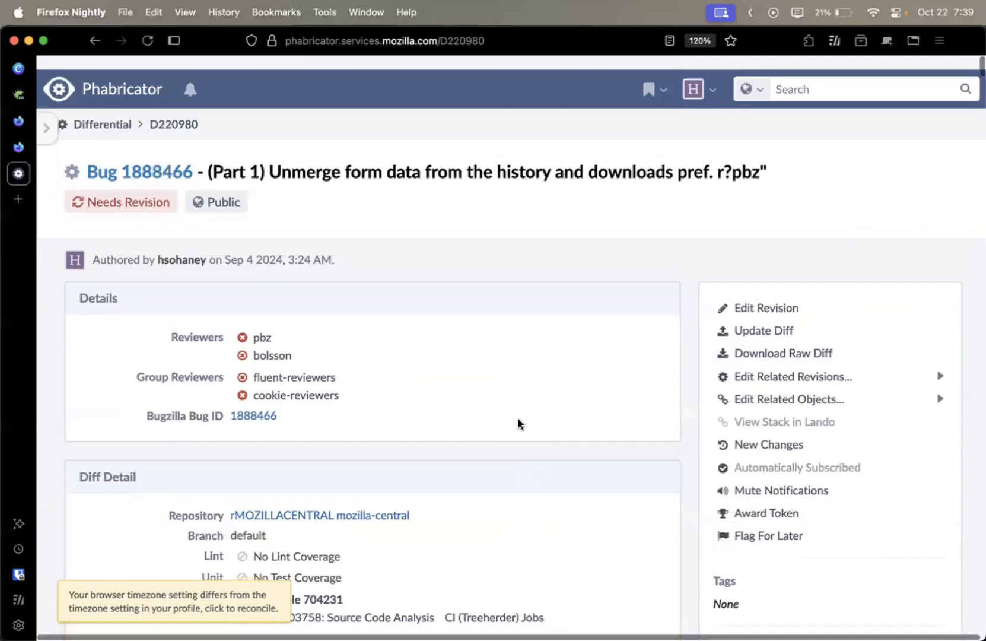
scroll(518, 423, down, 15)
scroll(519, 423, down, 10)
scroll(518, 423, up, 3)
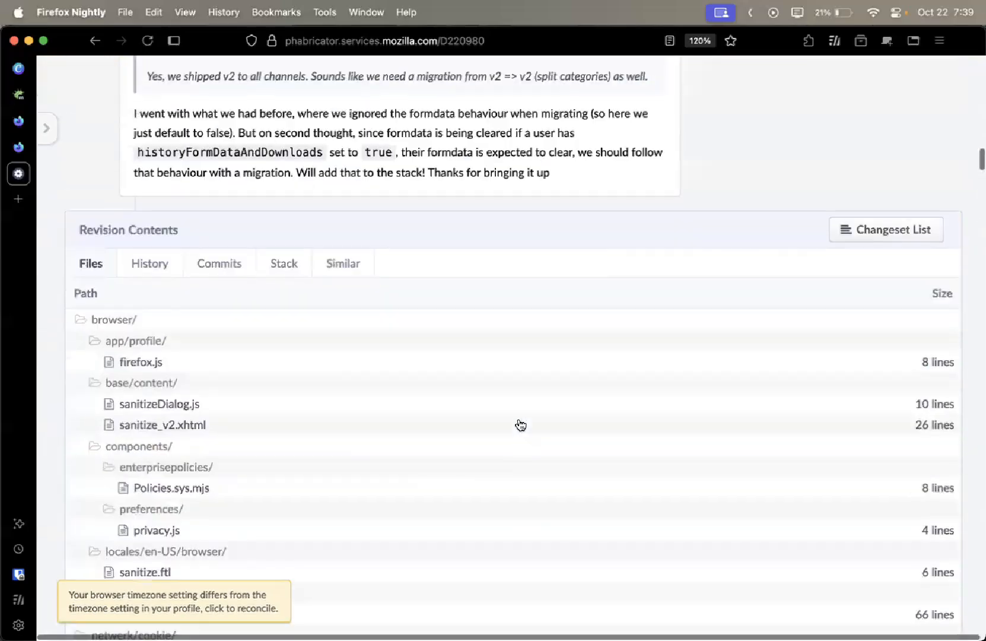
scroll(518, 423, down, 4)
click(286, 187)
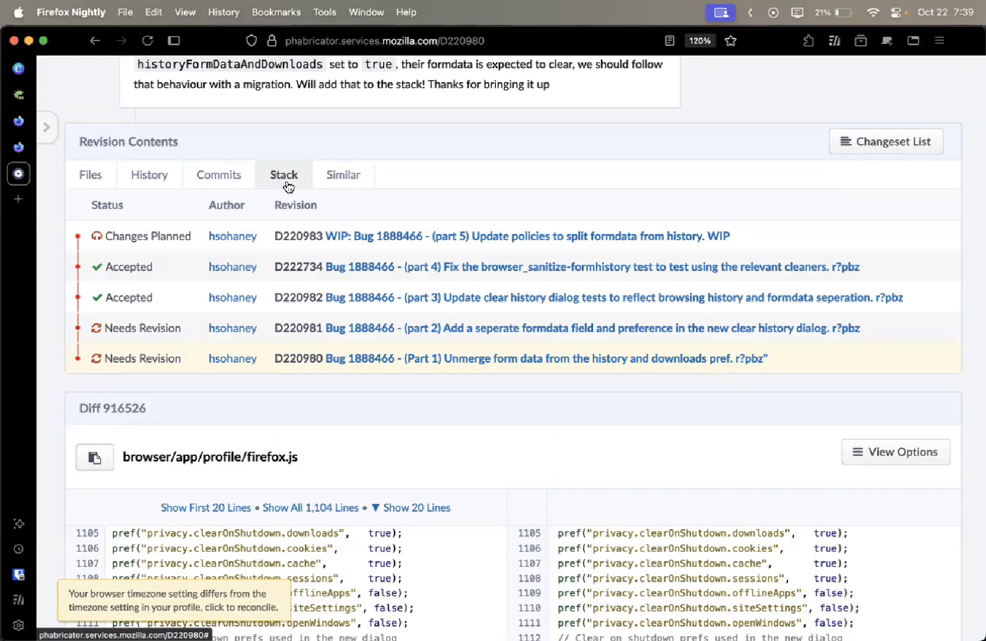
Examine the statuses of the five stacked patches for bug 1888466 and the migration discussion in D220980's review comments
scroll(291, 267, up, 2)
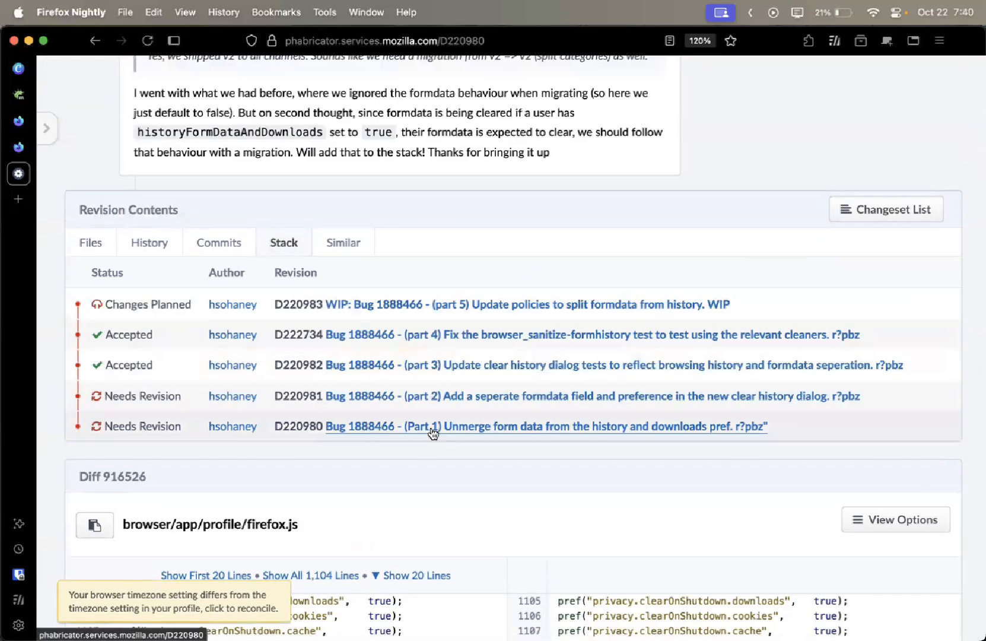
scroll(434, 434, up, 6)
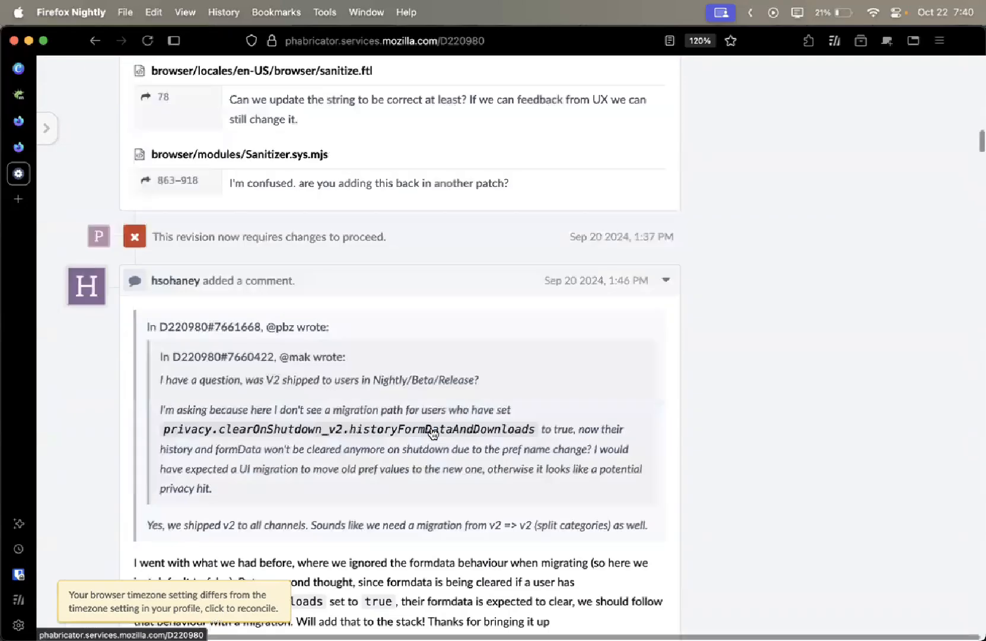
scroll(433, 434, down, 9)
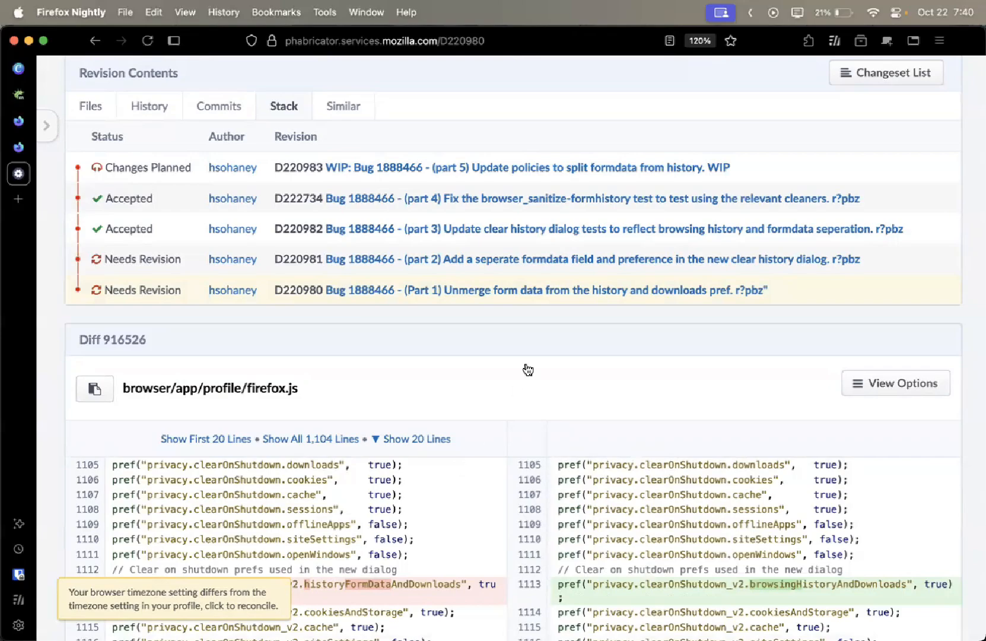
scroll(528, 370, up, 5)
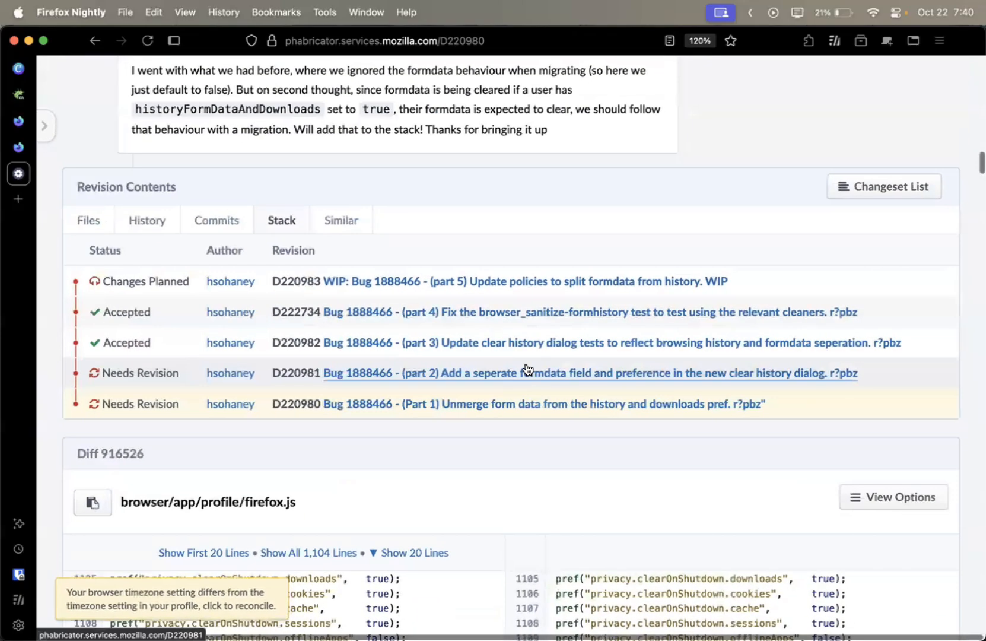
scroll(527, 370, down, 1)
scroll(527, 370, up, 1)
scroll(528, 370, down, 1)
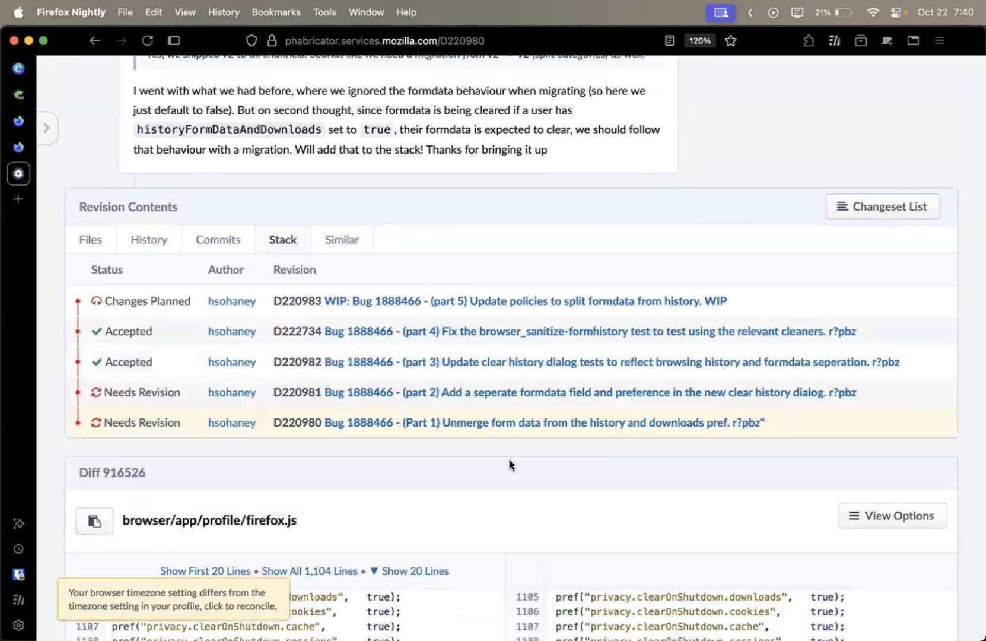
scroll(509, 459, up, 3)
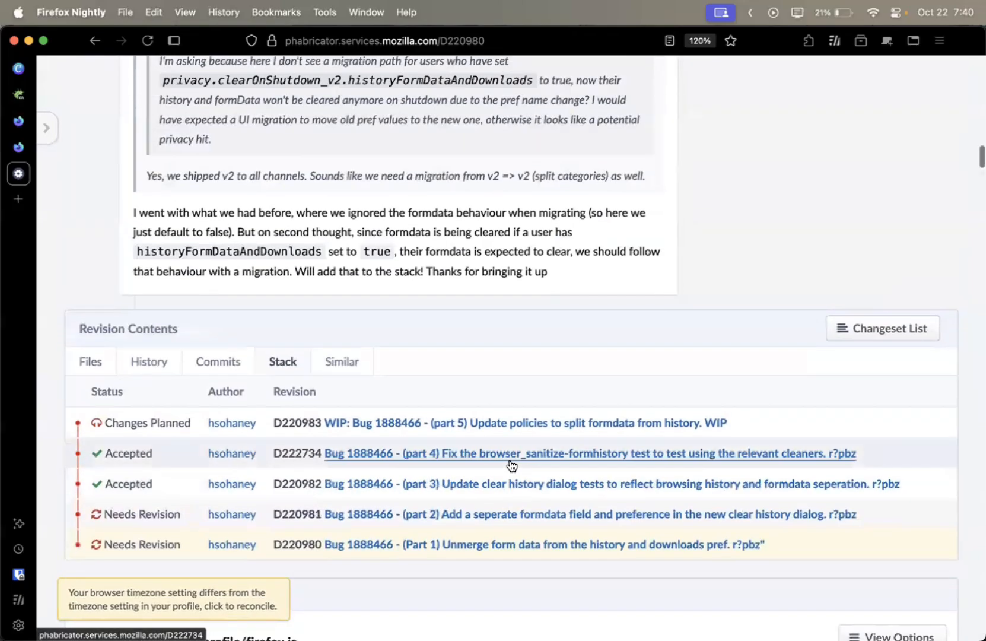
scroll(510, 462, up, 20)
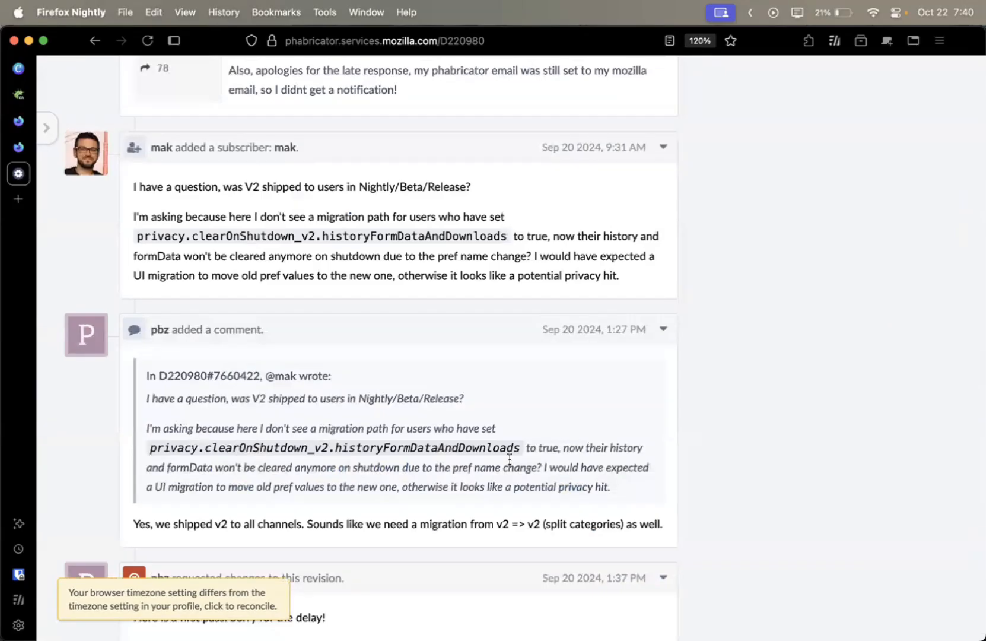
Switch to the Warp terminal, draft the command git commit --amend, and clear the line without running it
key(super+Tab)
text(git commit --amend)
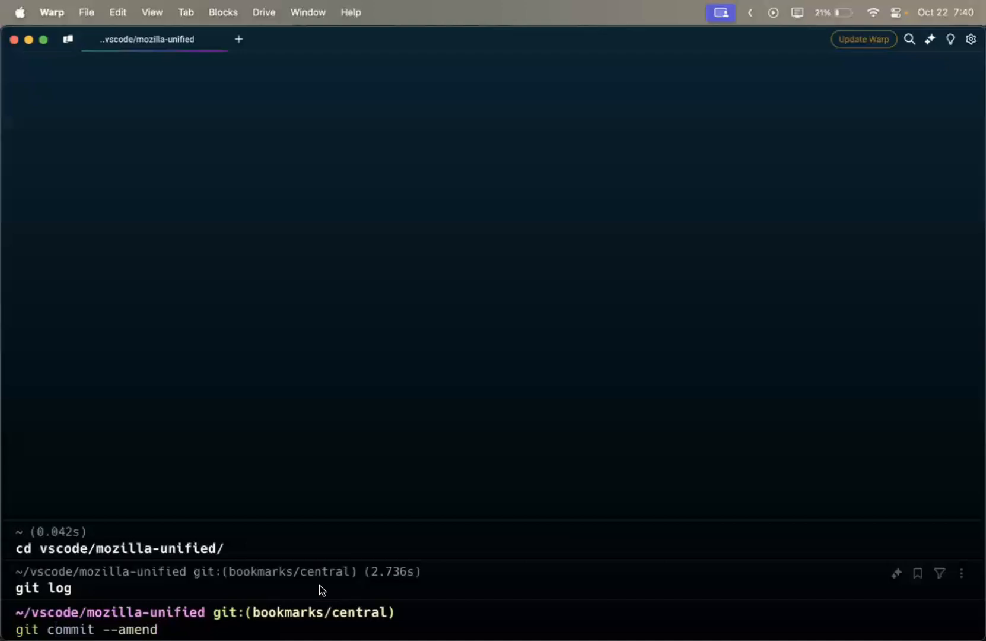
key(alt+BackSpace)
key(alt+BackSpace)
key(alt+BackSpace)
text(add)
key(super+BackSpace)
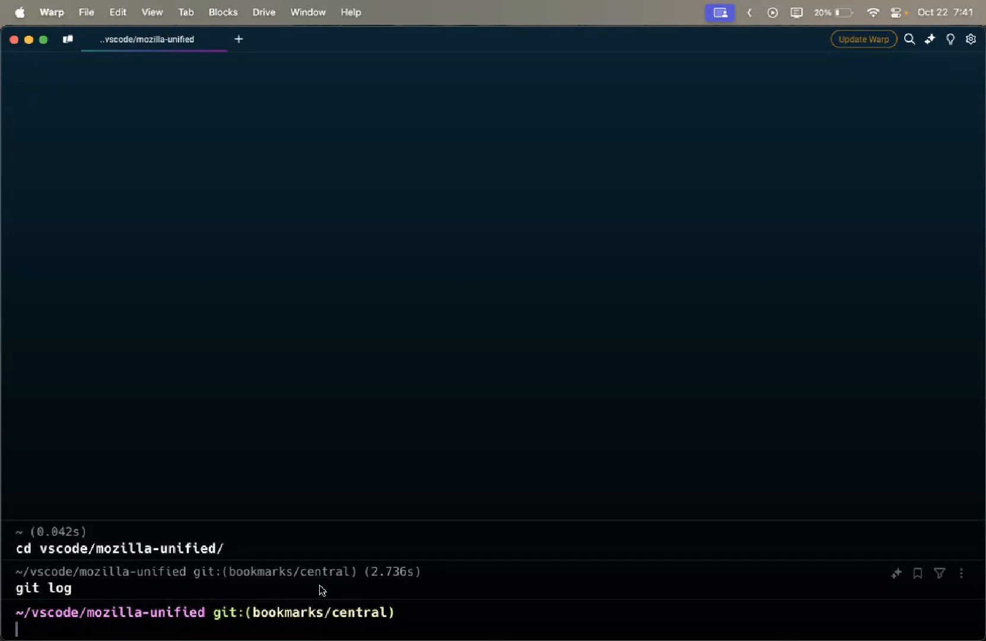
Enter moz as the start of the moz-phab submit command in the terminal and switch back to Firefox
key(super+Tab)
key(super+Tab)
text(moz)
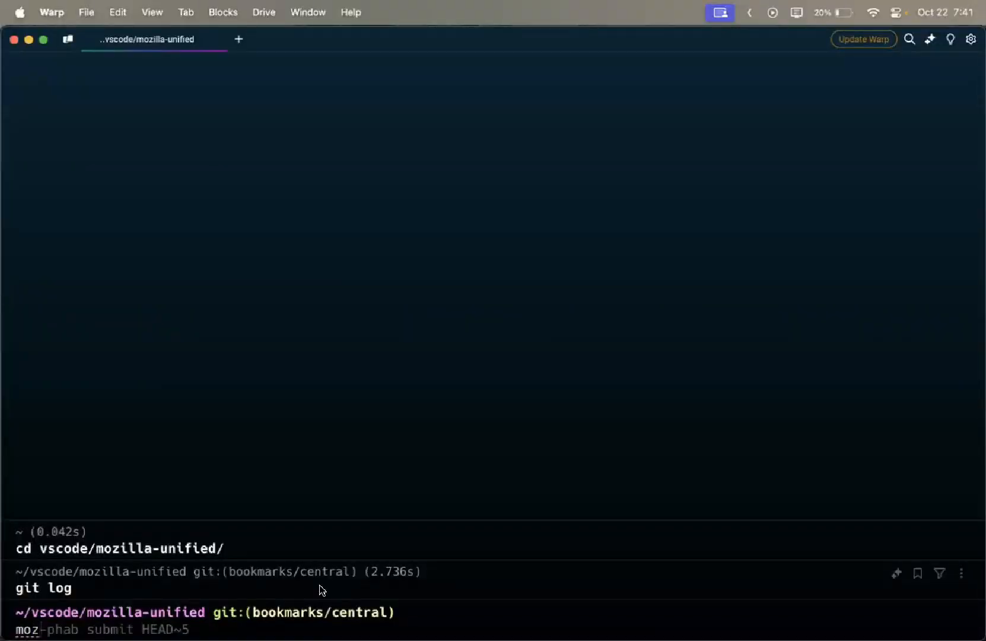
key(super+Tab)
Look over D220980's patch stack, reviewer feedback, and code changes in firefox.js and sanitizeDialog.js
scroll(437, 517, down, 12)
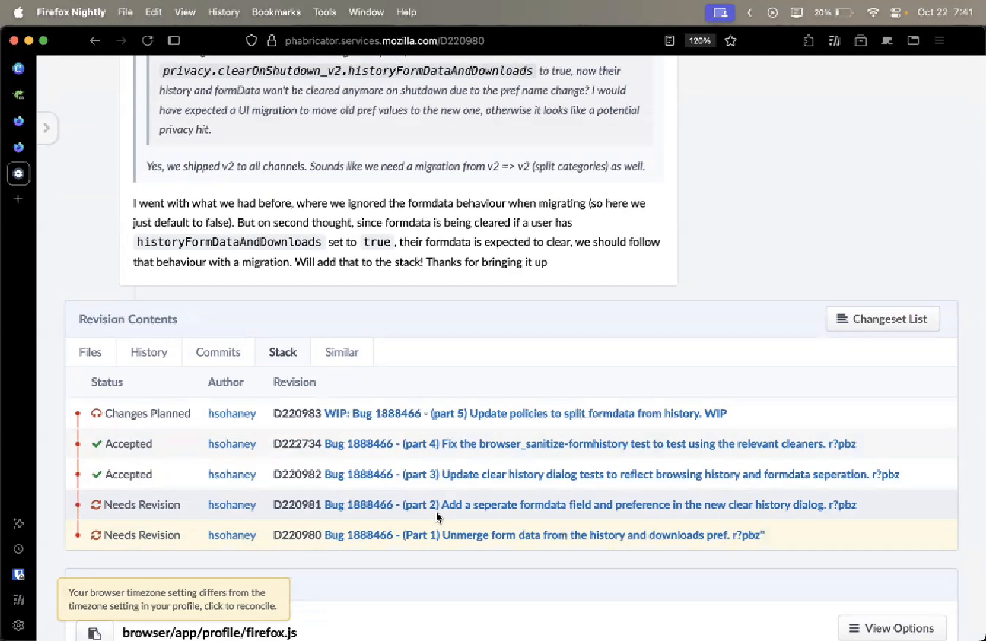
scroll(436, 511, up, 2)
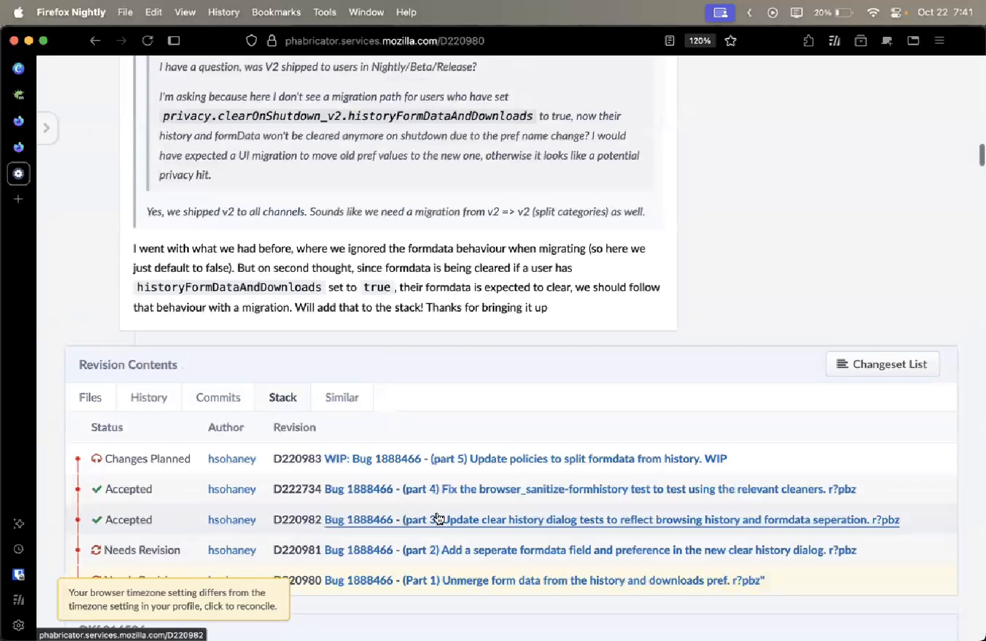
scroll(438, 519, down, 20)
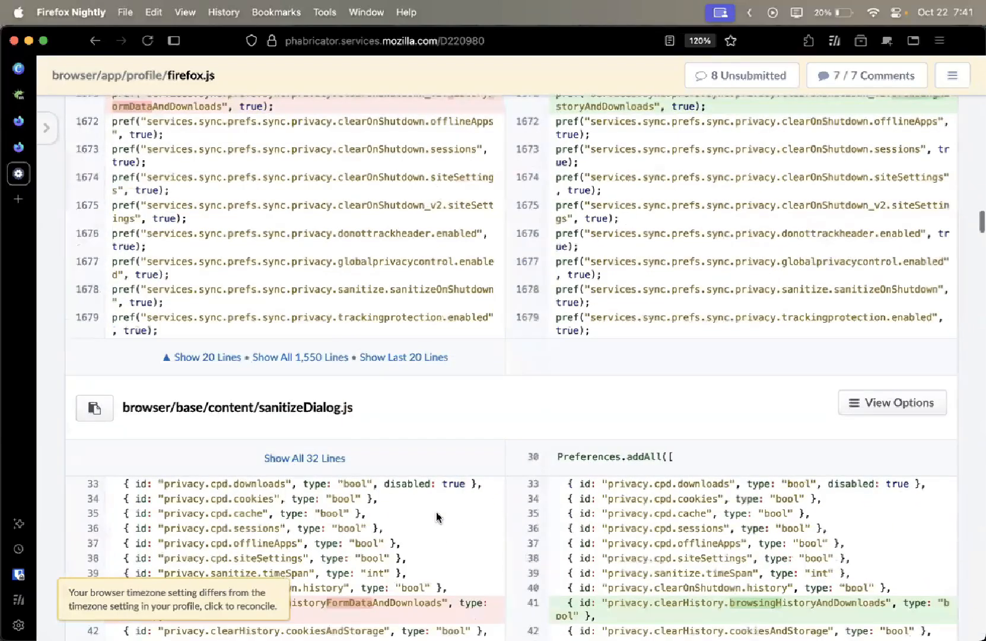
scroll(754, 142, up, 15)
scroll(755, 142, up, 20)
scroll(755, 139, down, 15)
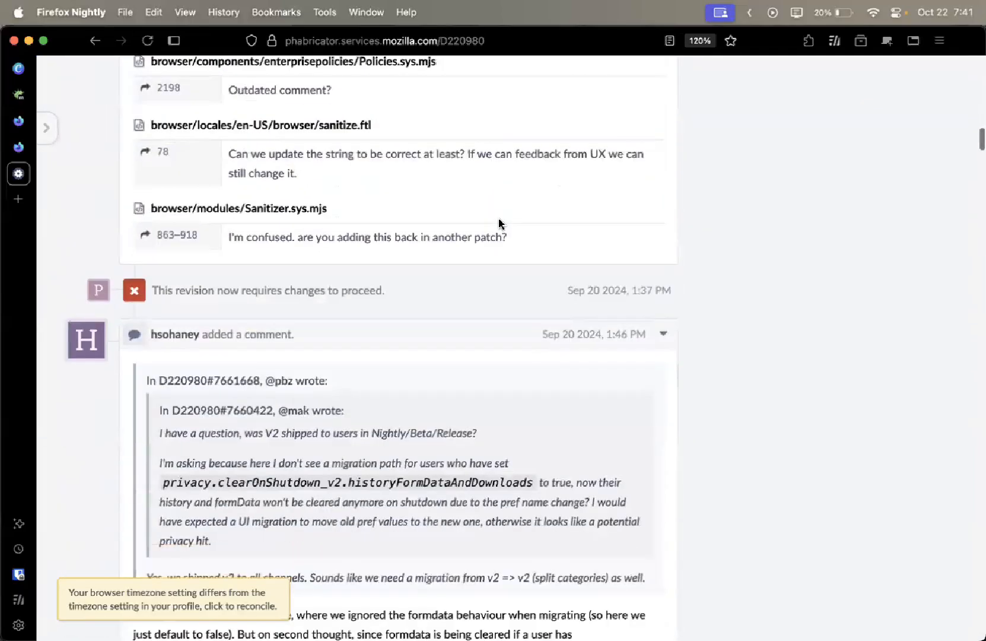
scroll(499, 223, down, 20)
scroll(607, 308, down, 10)
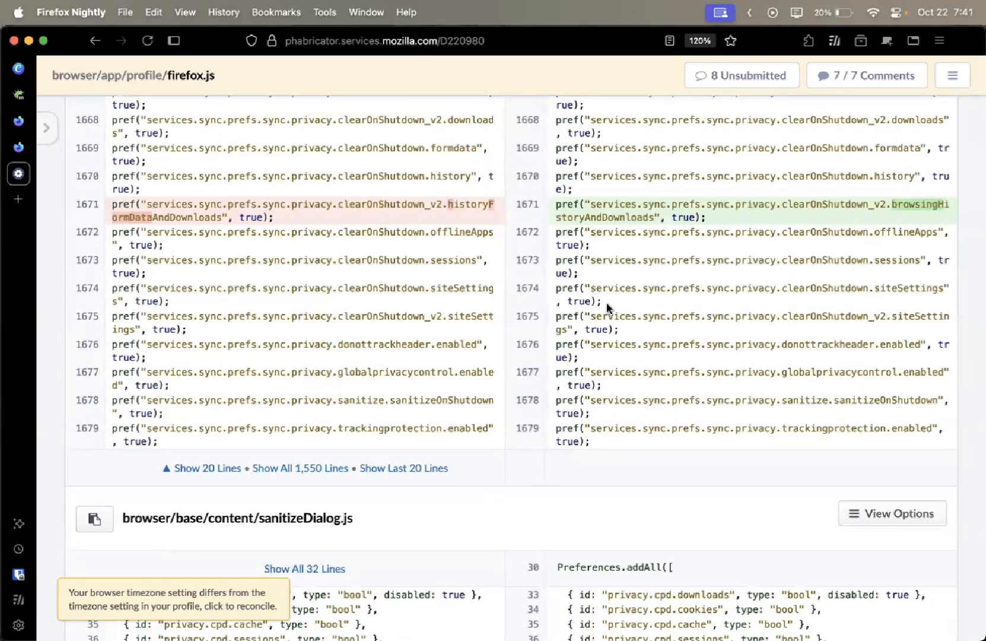
scroll(607, 307, up, 3)
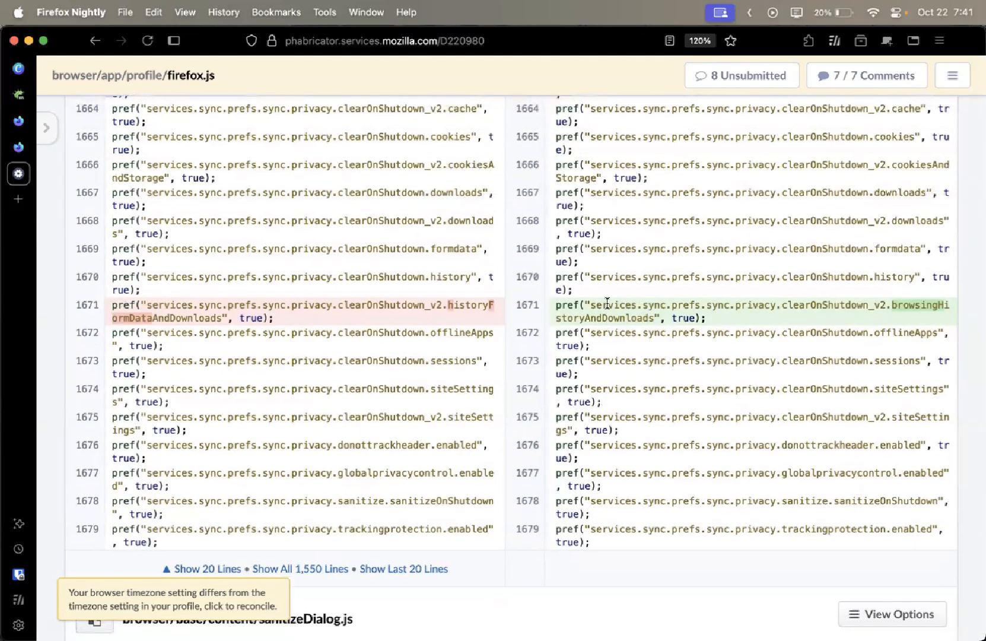
scroll(606, 304, up, 20)
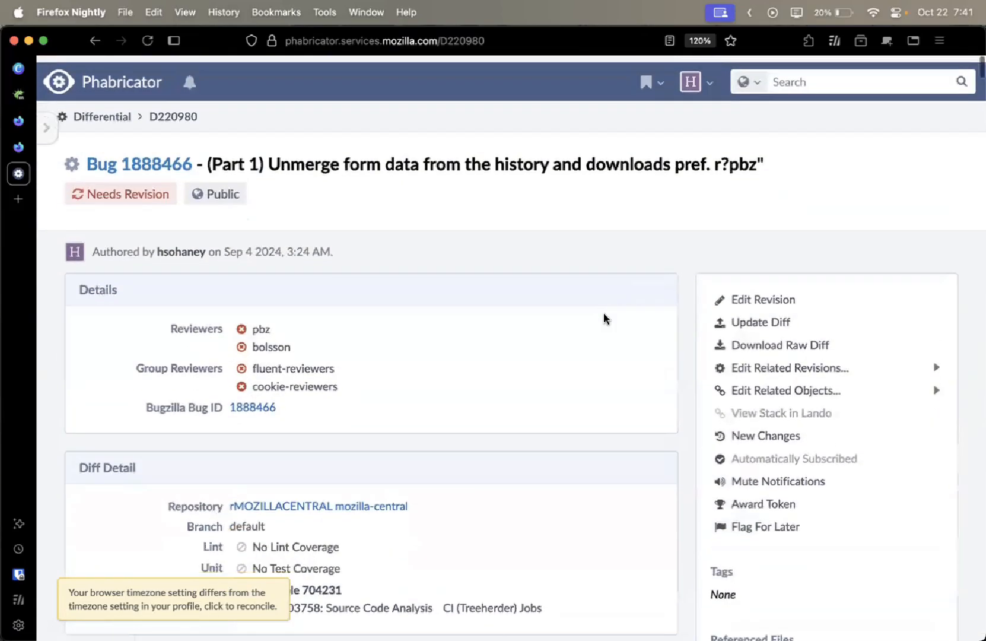
scroll(389, 315, down, 15)
scroll(393, 330, down, 20)
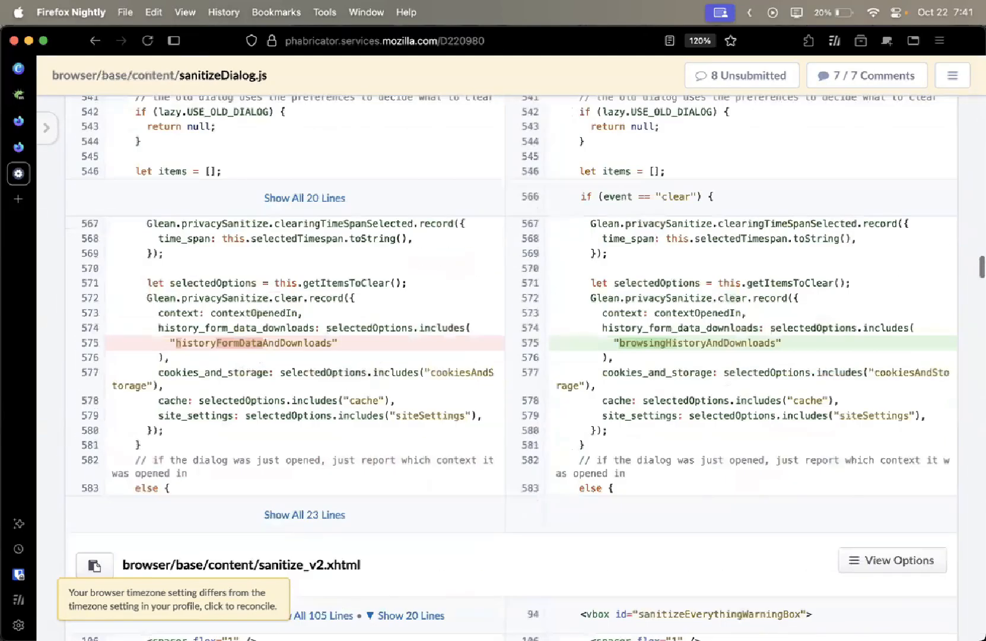
right_click(626, 310)
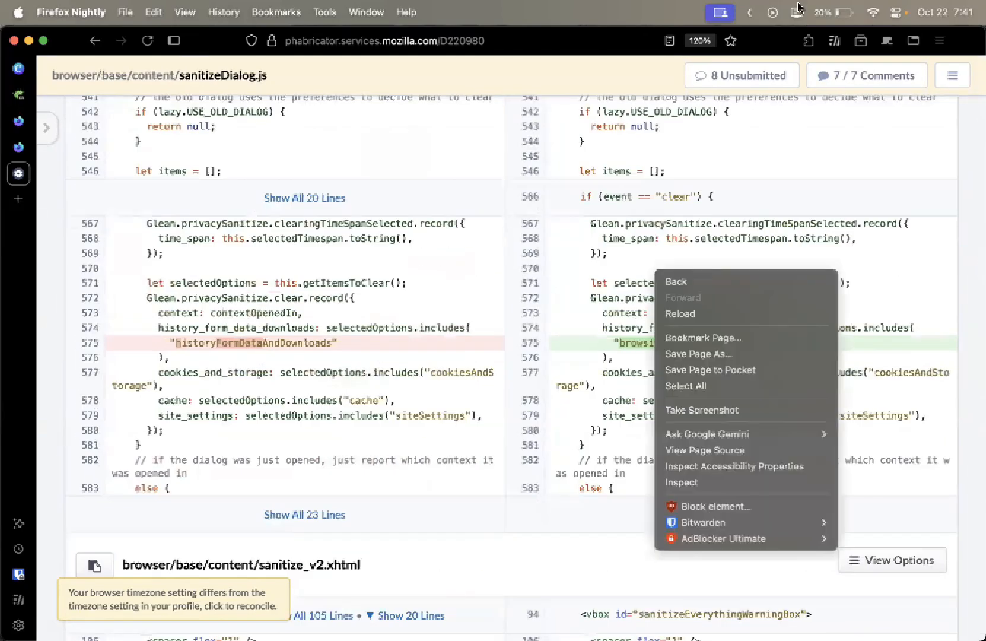
click(558, 161)
Go to the comment form below D220980's code changes and show the available revision actions
scroll(557, 161, down, 20)
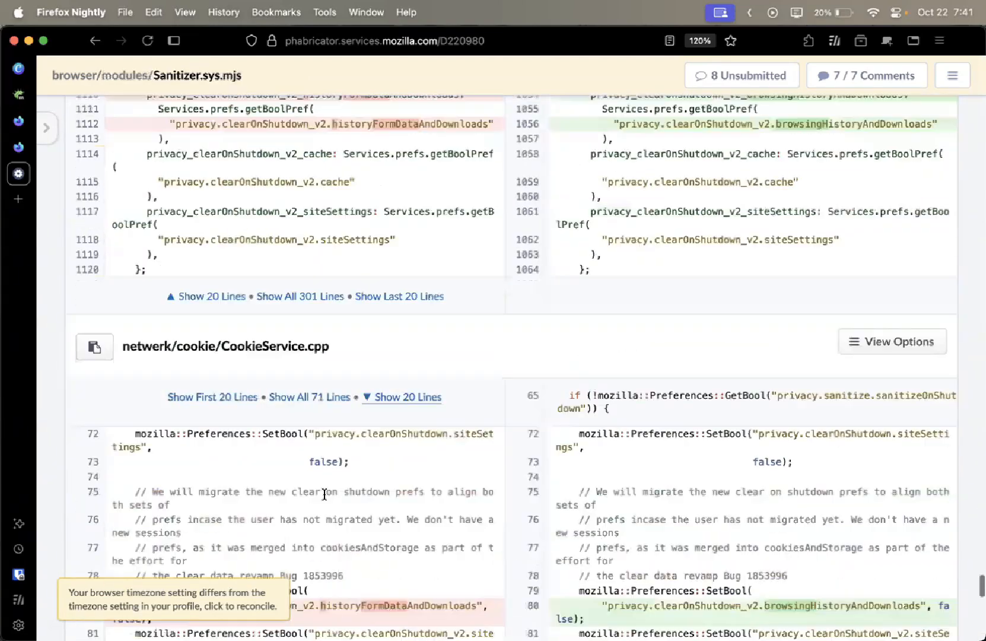
scroll(324, 494, down, 20)
scroll(326, 495, up, 10)
click(252, 315)
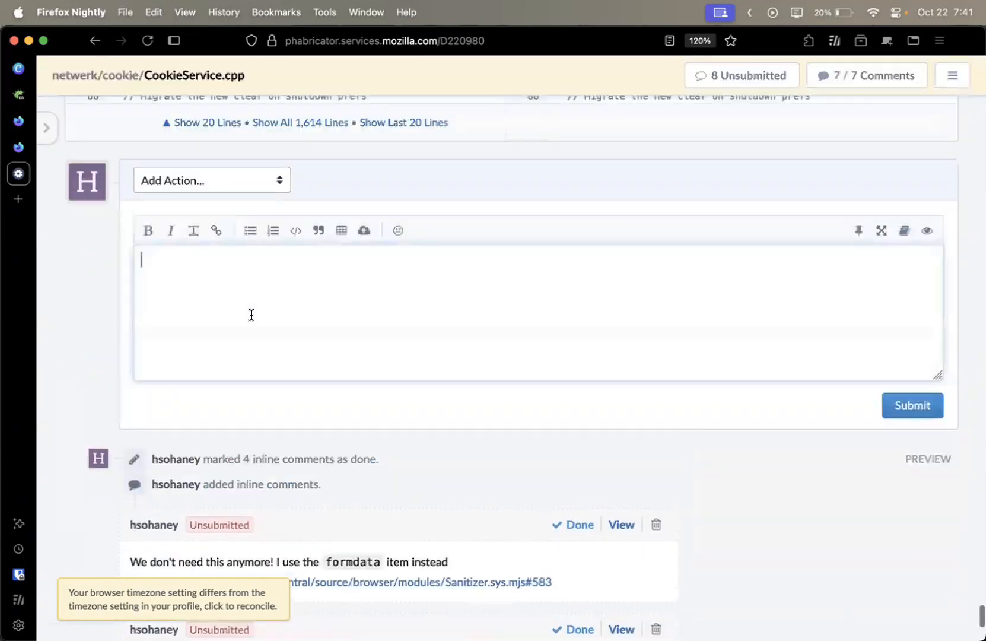
click(220, 187)
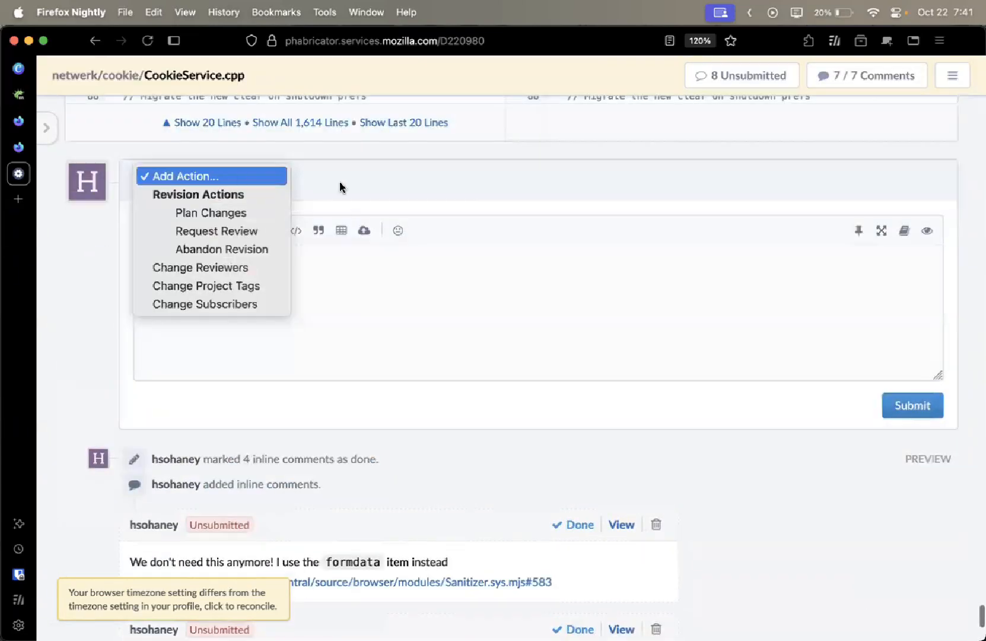
Enter the sample text "sfds" as a comment on D220980 and erase it again
click(348, 279)
click(347, 279)
text(sfds)
key(BackSpace)
key(BackSpace)
key(BackSpace)
key(BackSpace)
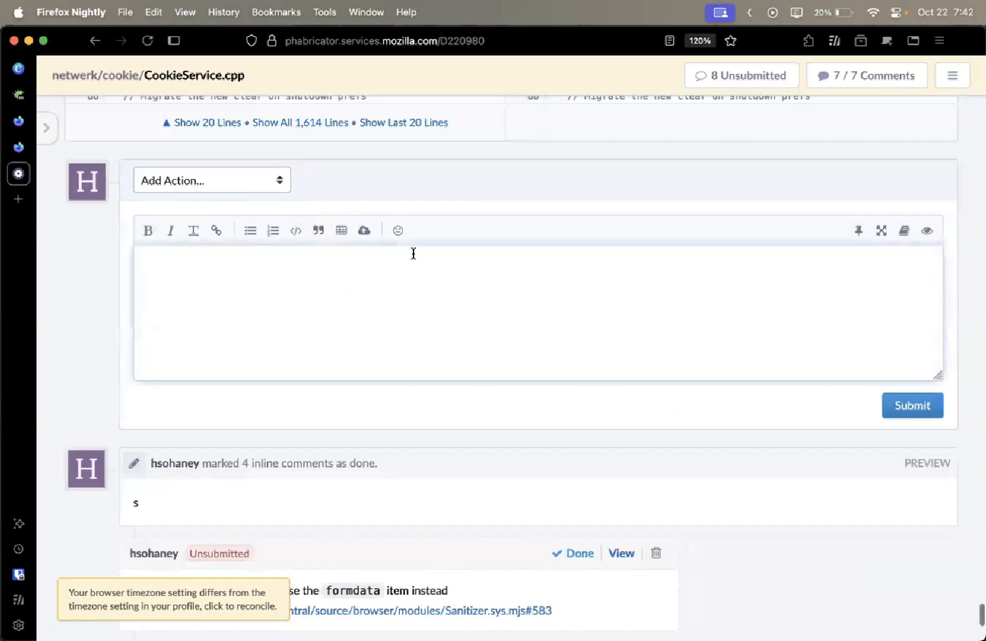
Open the part 4 revision, D222734, from D220980's stack and look over its details
scroll(437, 198, up, 15)
scroll(436, 198, up, 20)
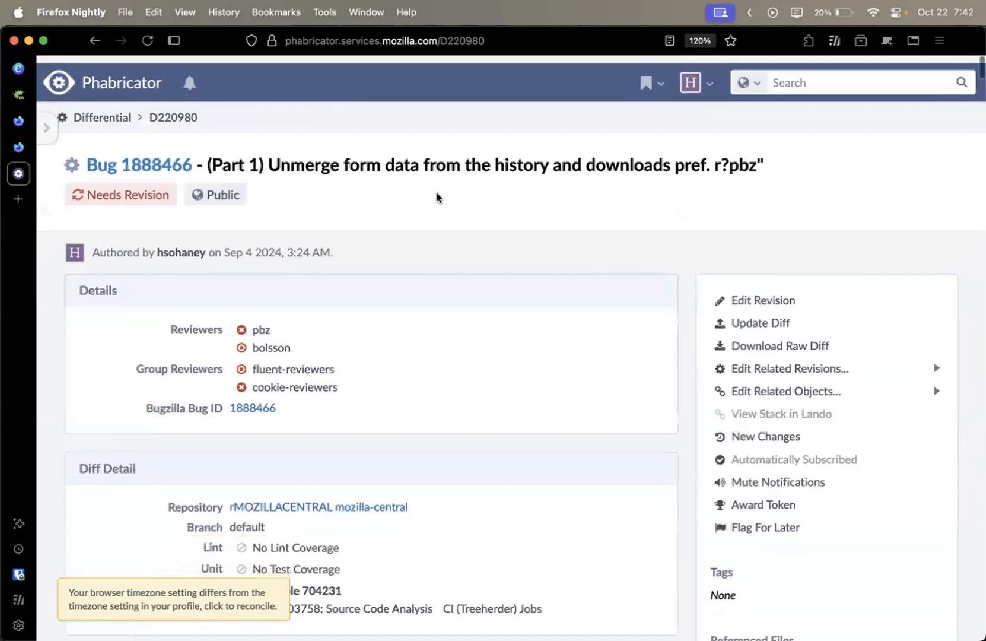
scroll(281, 438, down, 20)
scroll(281, 439, down, 10)
scroll(304, 528, down, 2)
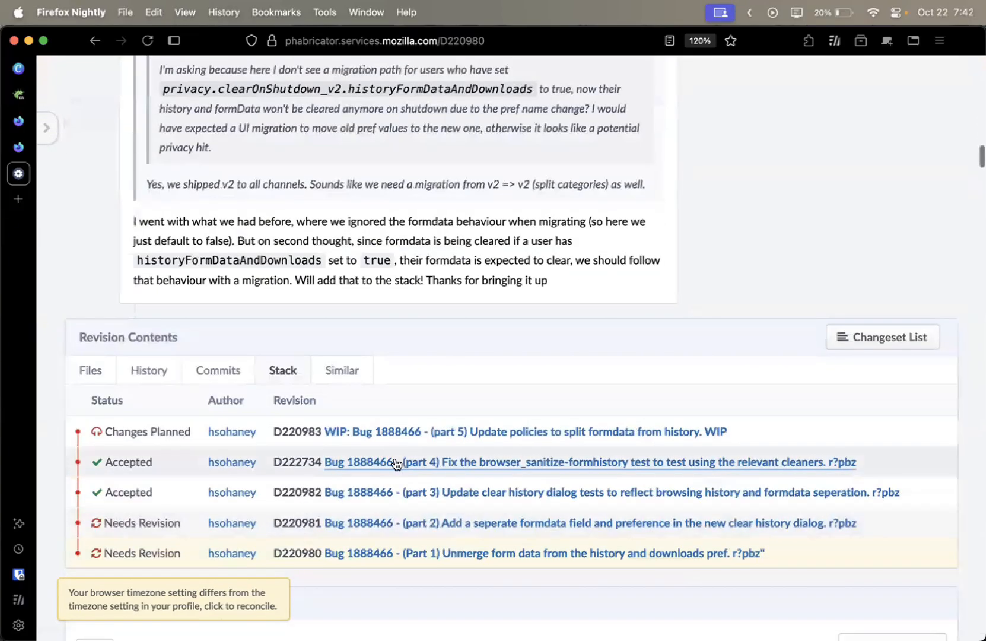
click(394, 464)
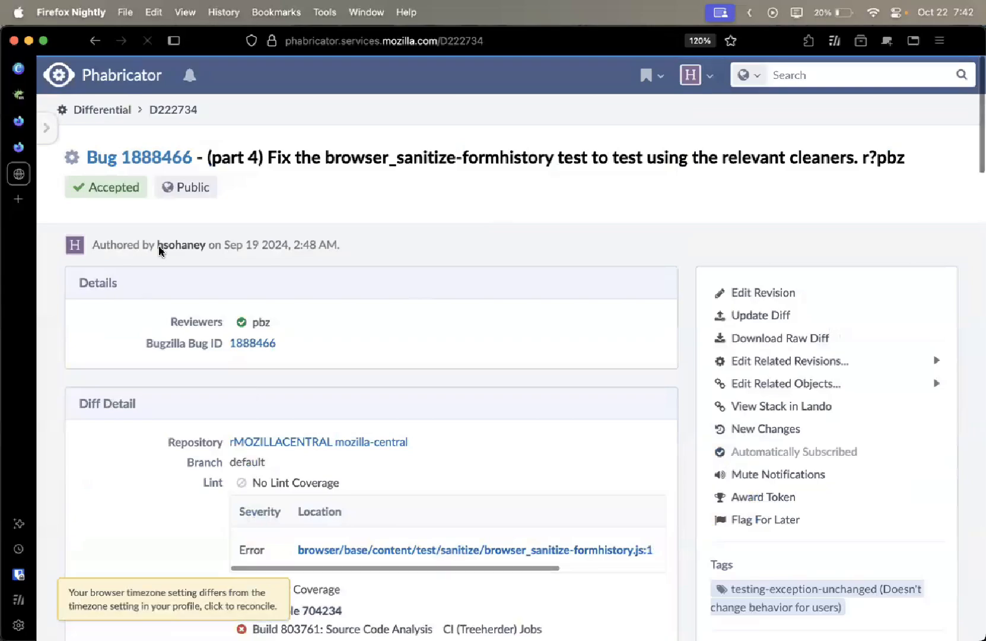
scroll(403, 265, down, 7)
scroll(403, 265, up, 8)
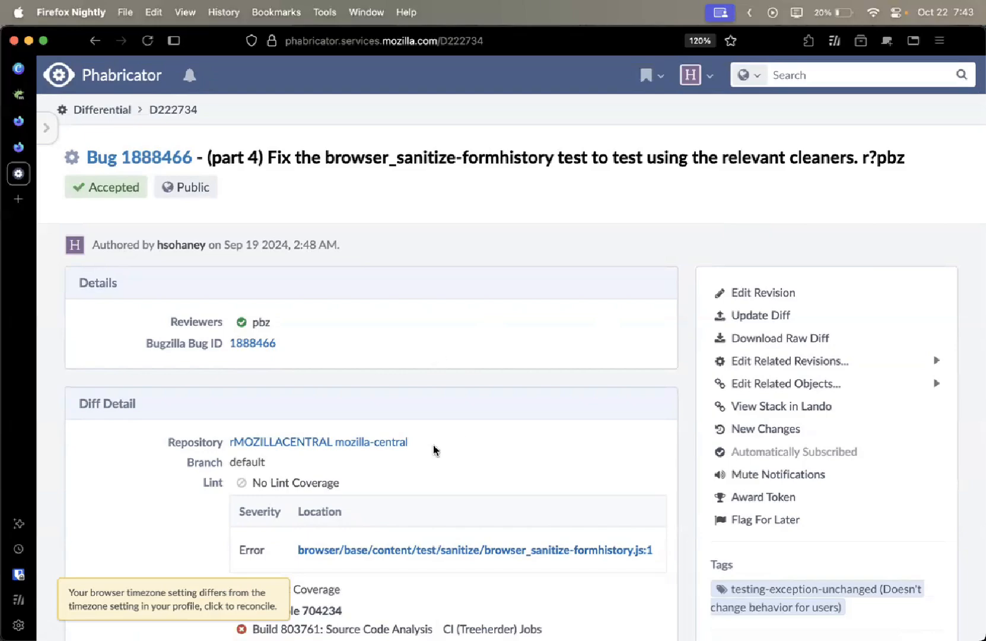
Show the available revision actions in the comment form below D222734's code changes, then close the list without choosing one
scroll(433, 449, down, 15)
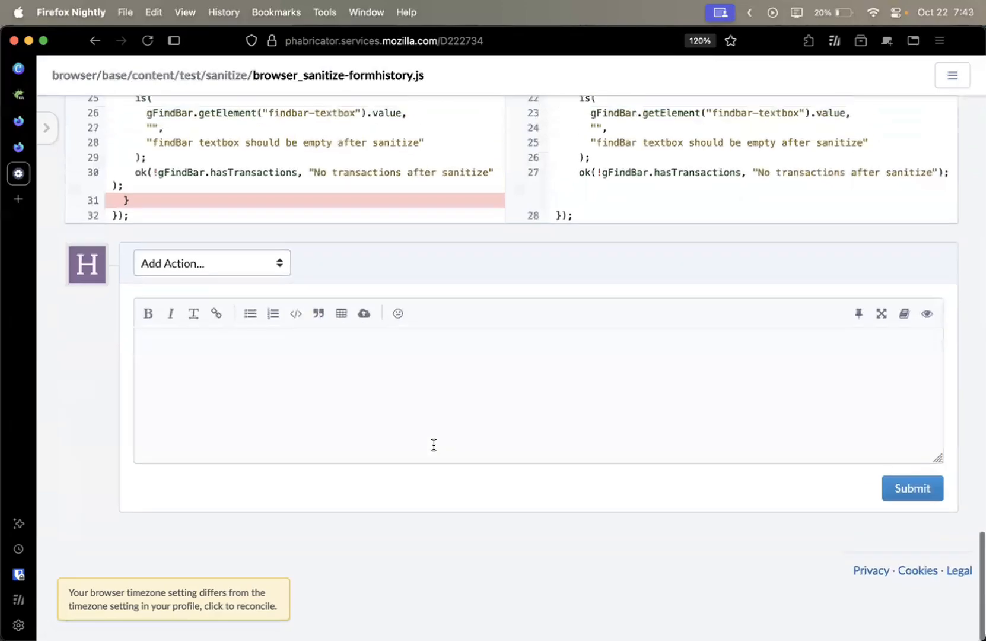
click(255, 301)
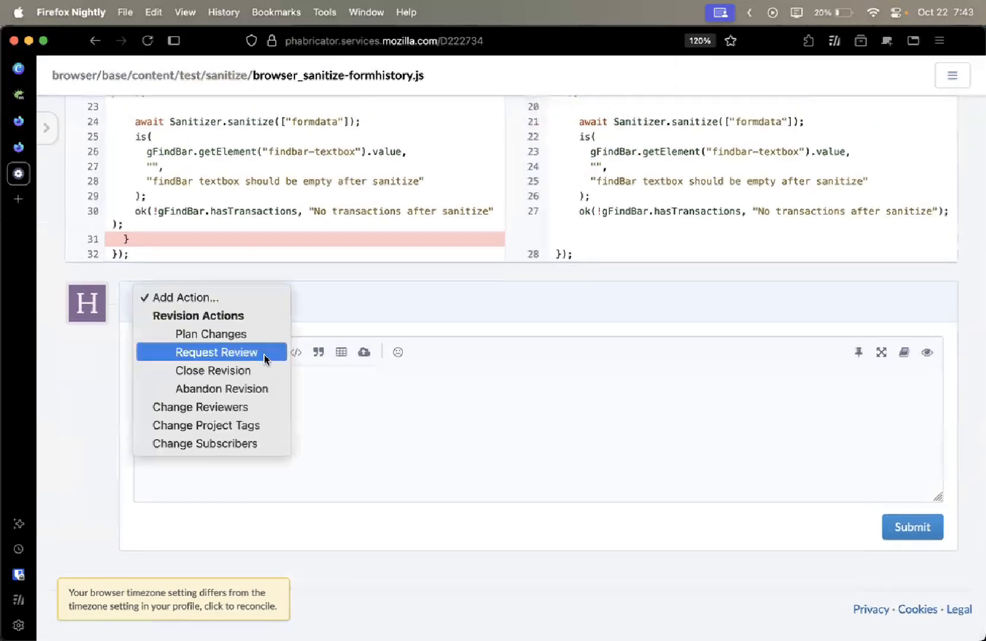
click(522, 368)
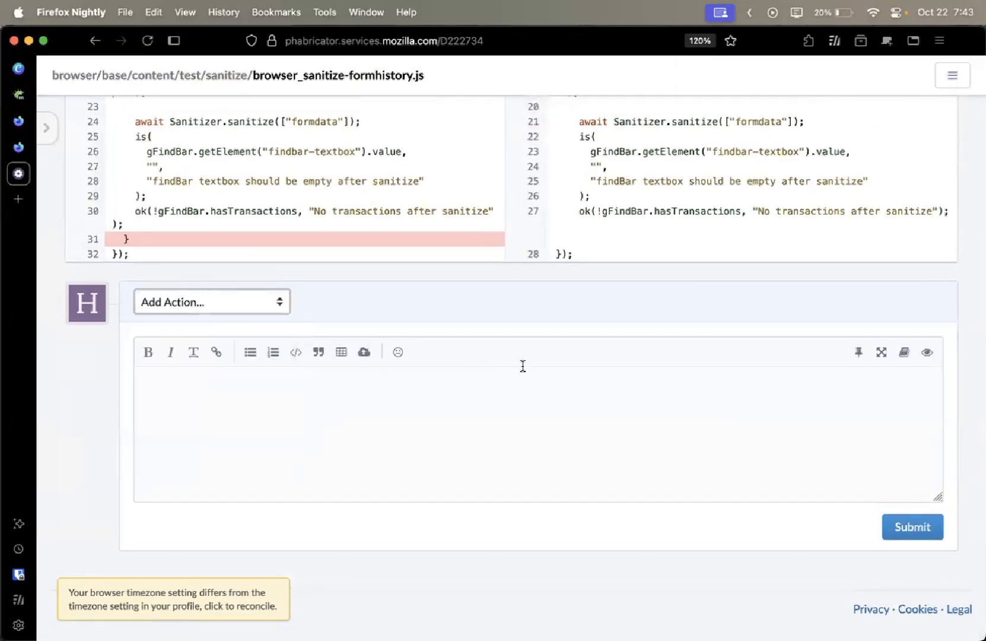
scroll(523, 370, up, 20)
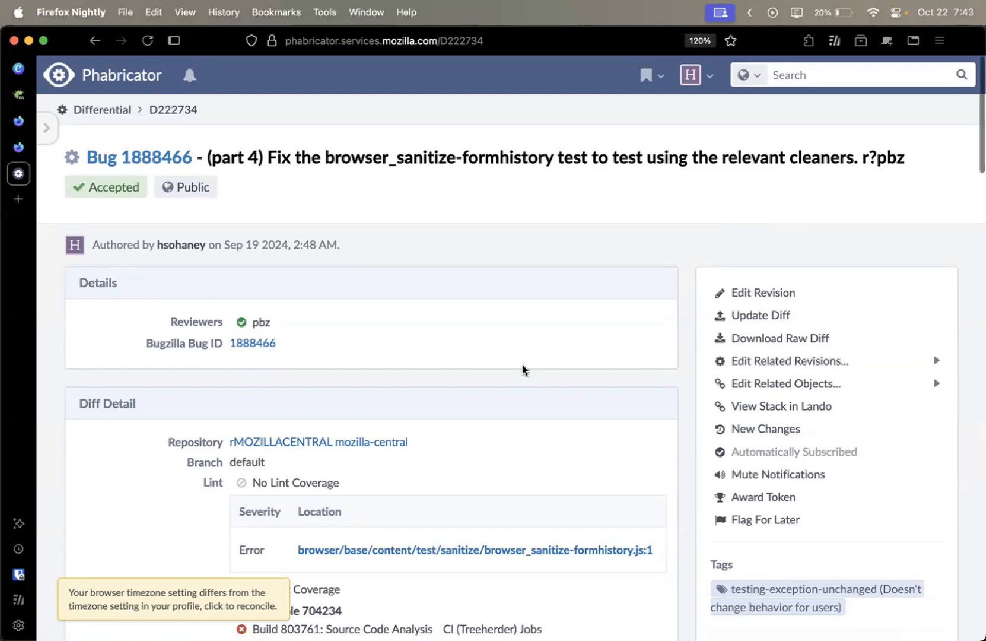
View D222734's patch stack in Lando and return to the Phabricator revision
scroll(522, 369, down, 2)
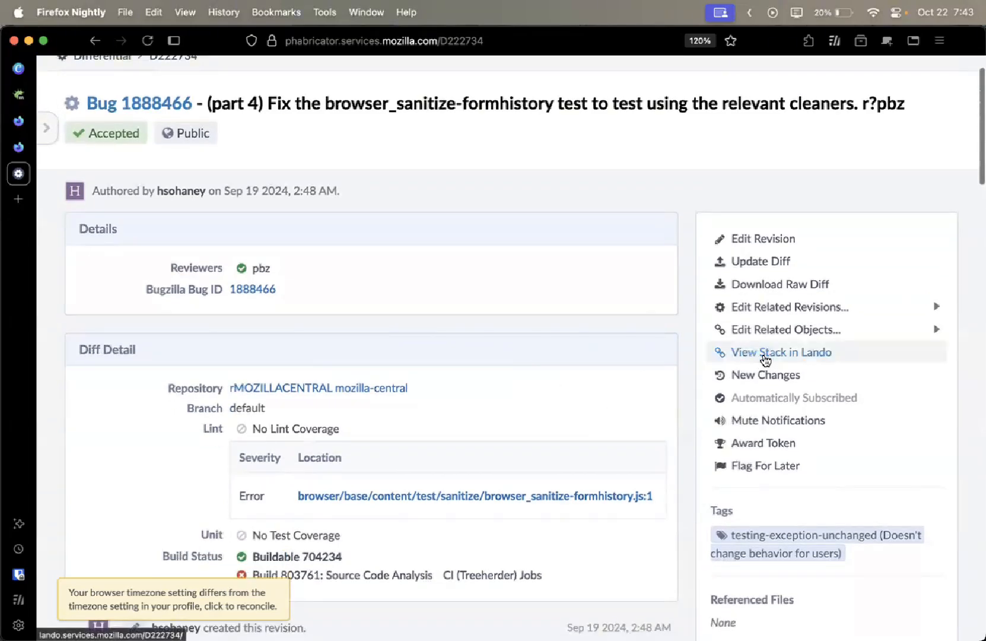
click(766, 356)
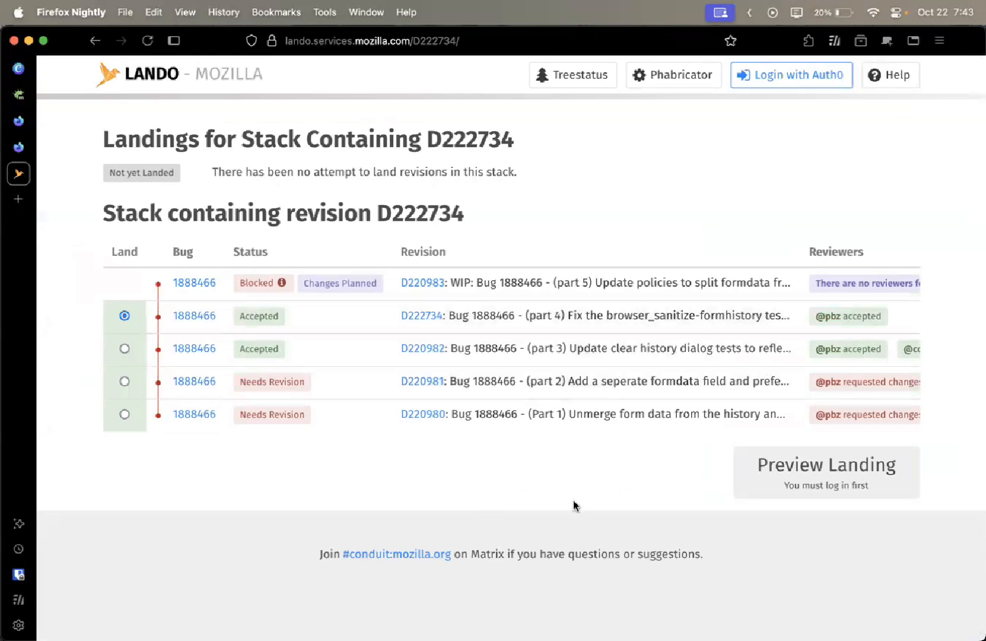
scroll(484, 497, left, 5)
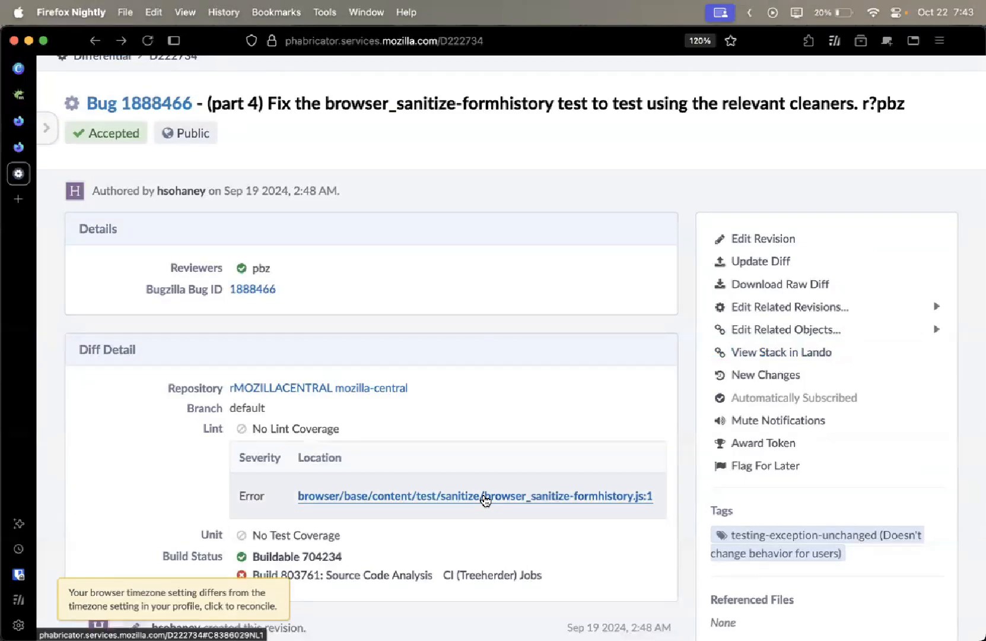
Examine the lint error reported in browser_sanitize-formhistory.js and look over D222734's code changes and details
click(486, 500)
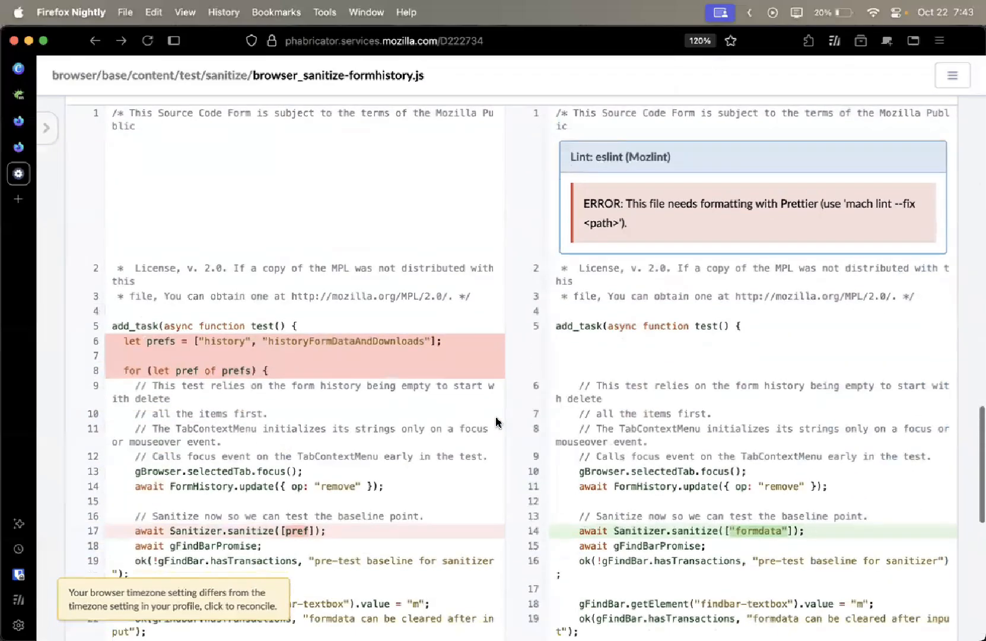
scroll(497, 422, up, 20)
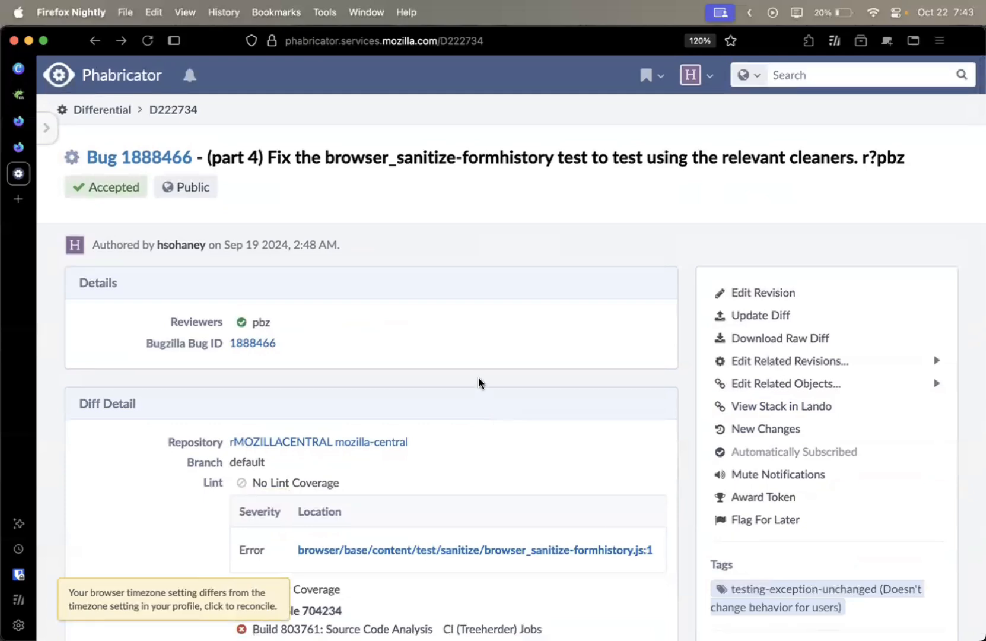
scroll(514, 362, up, 2)
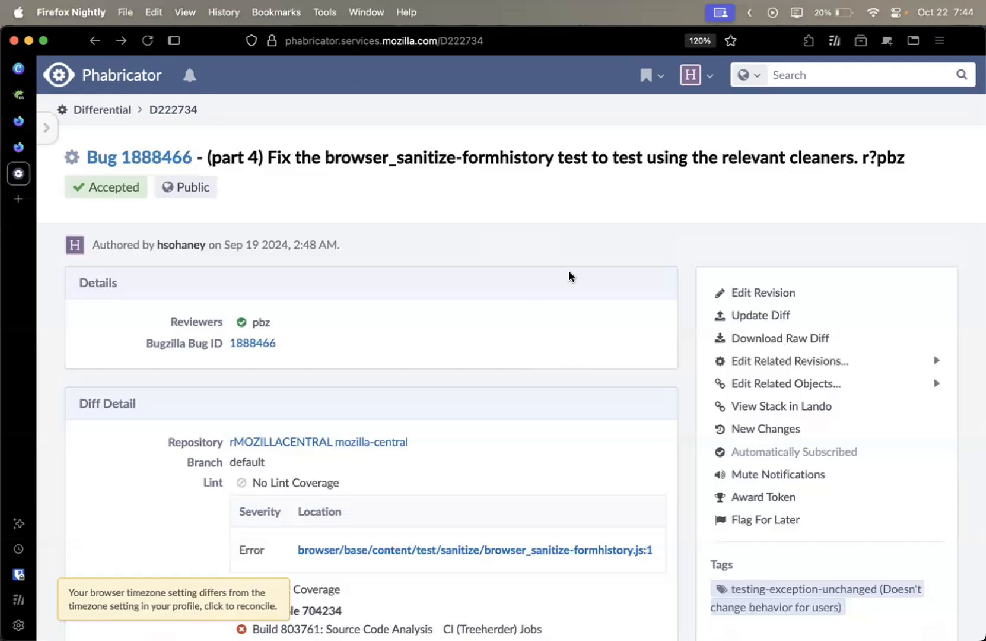
scroll(569, 276, down, 20)
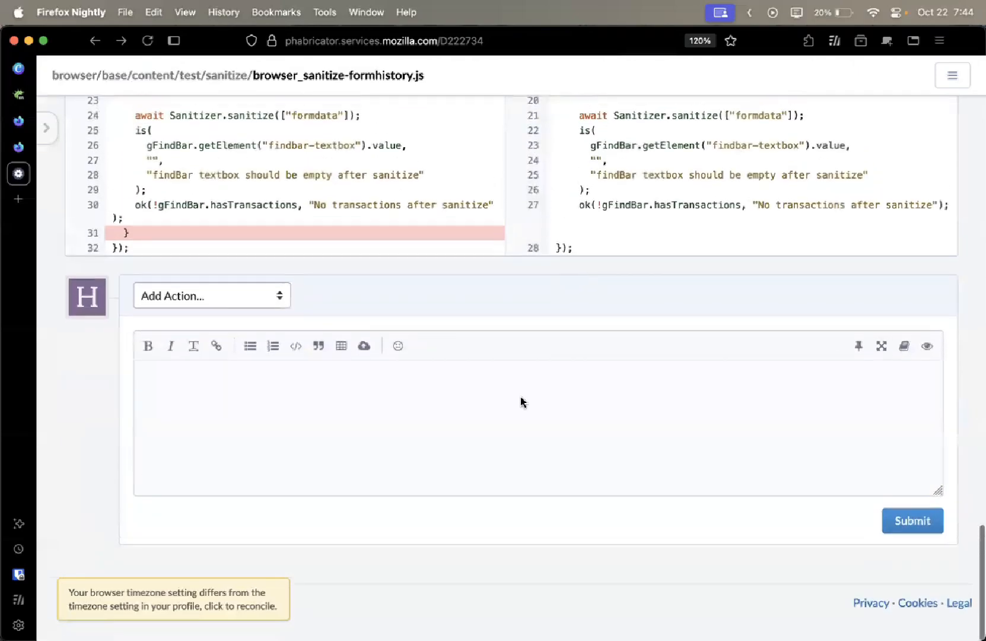
scroll(701, 106, up, 20)
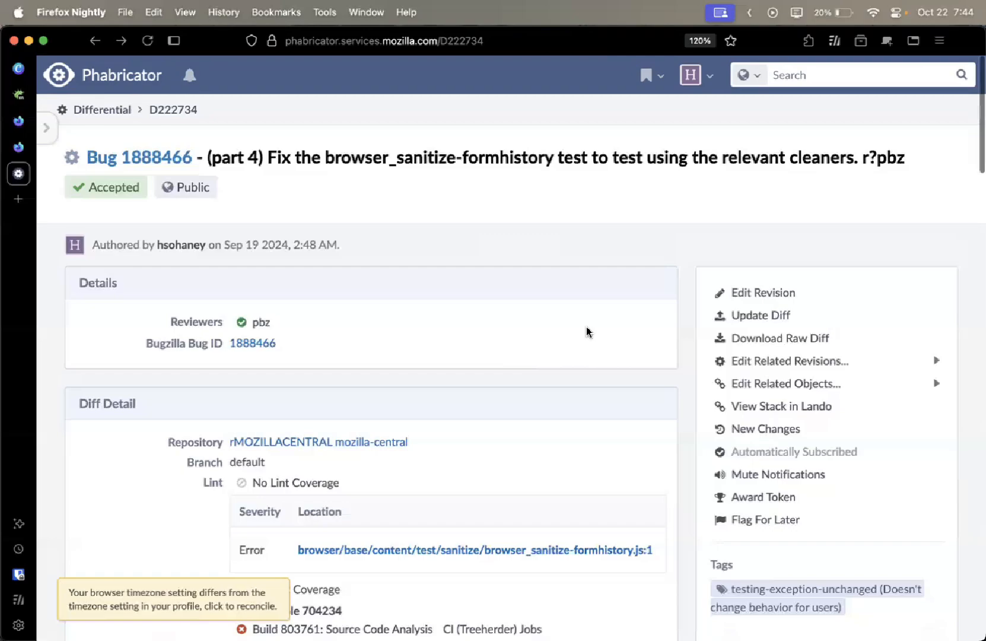
scroll(587, 327, down, 15)
scroll(586, 327, up, 5)
scroll(587, 327, up, 15)
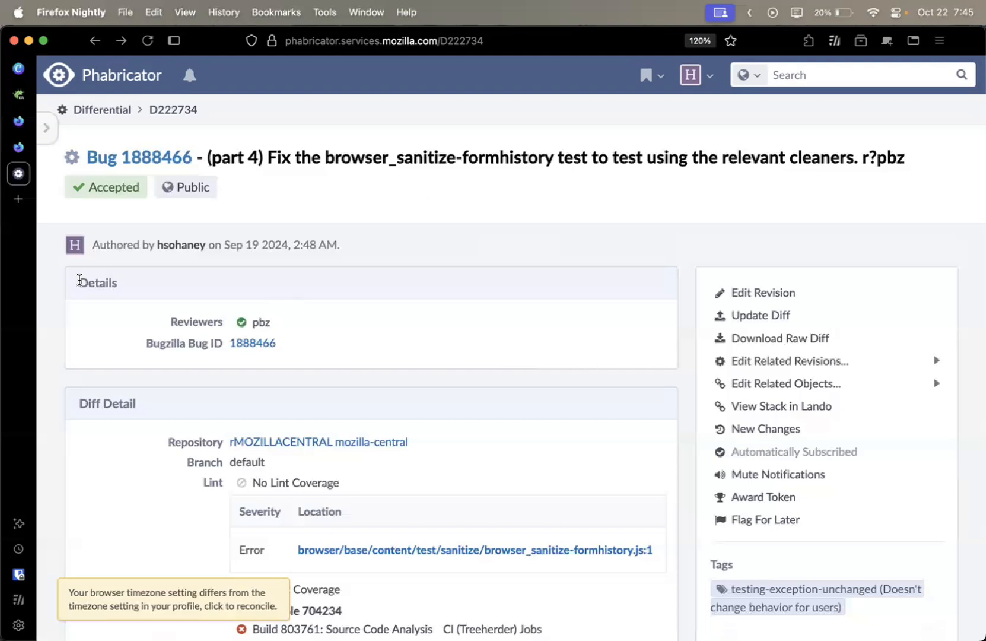
Open the searchfox.org site in a new browser tab
click(15, 204)
text(searc)
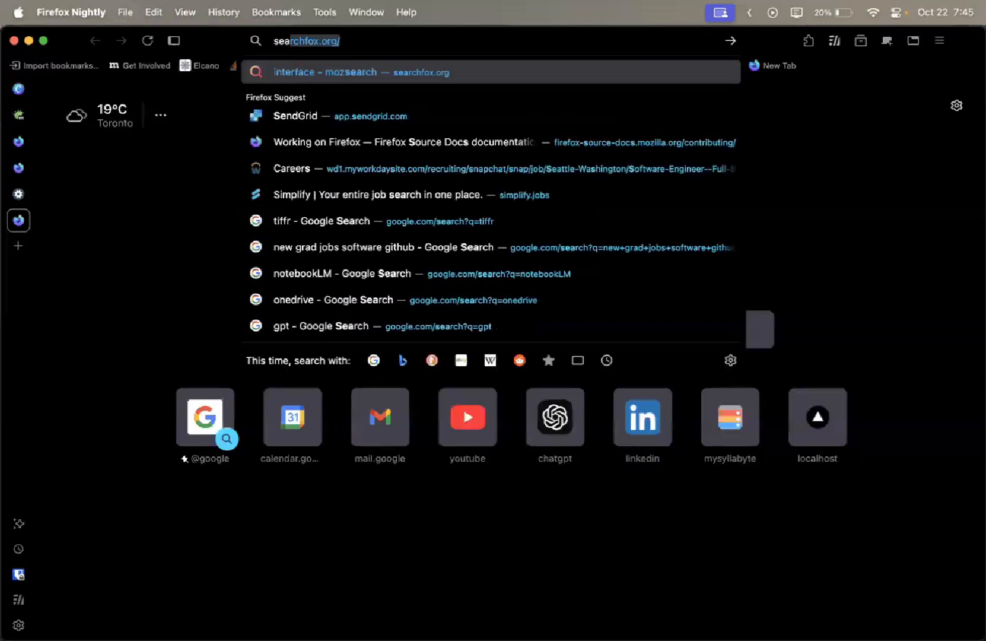
text(hfox)
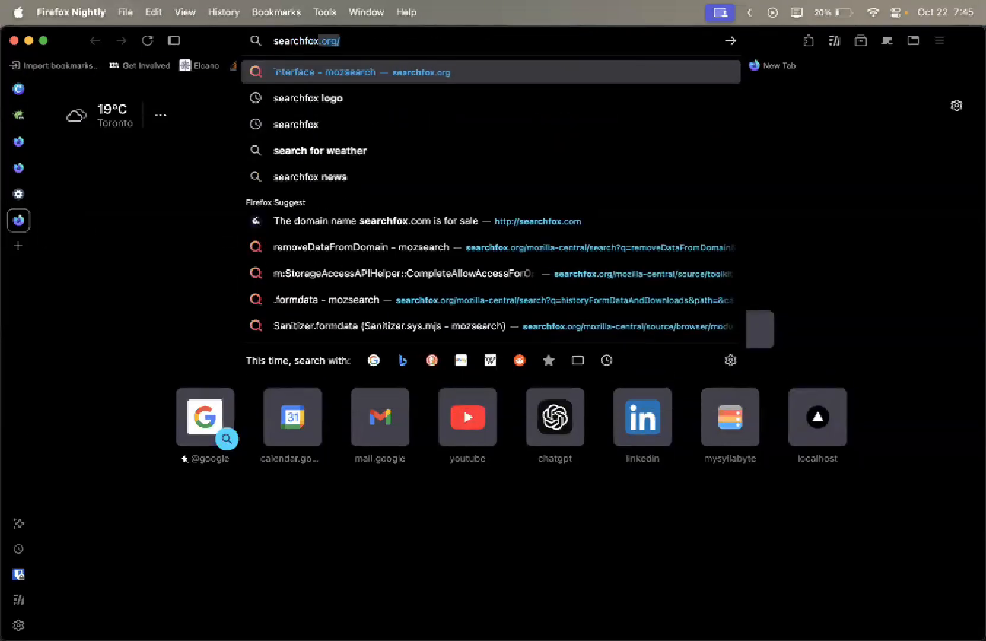
key(Return)
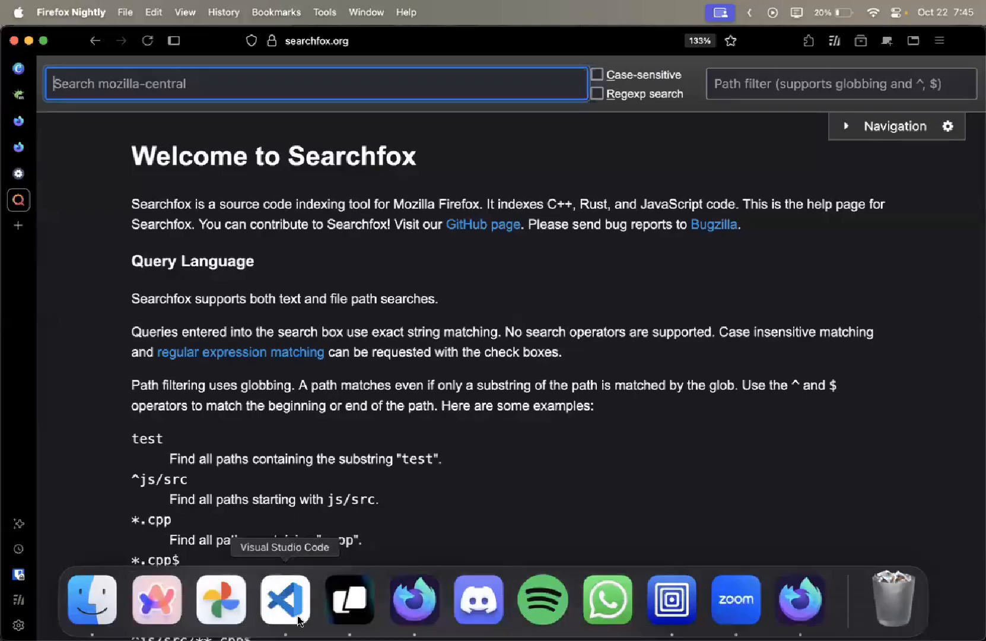
Switch to Visual Studio Code and bring the project-1-web-application-design-group-25 window to the front
click(280, 597)
click(598, 415)
key(ctrl+Down)
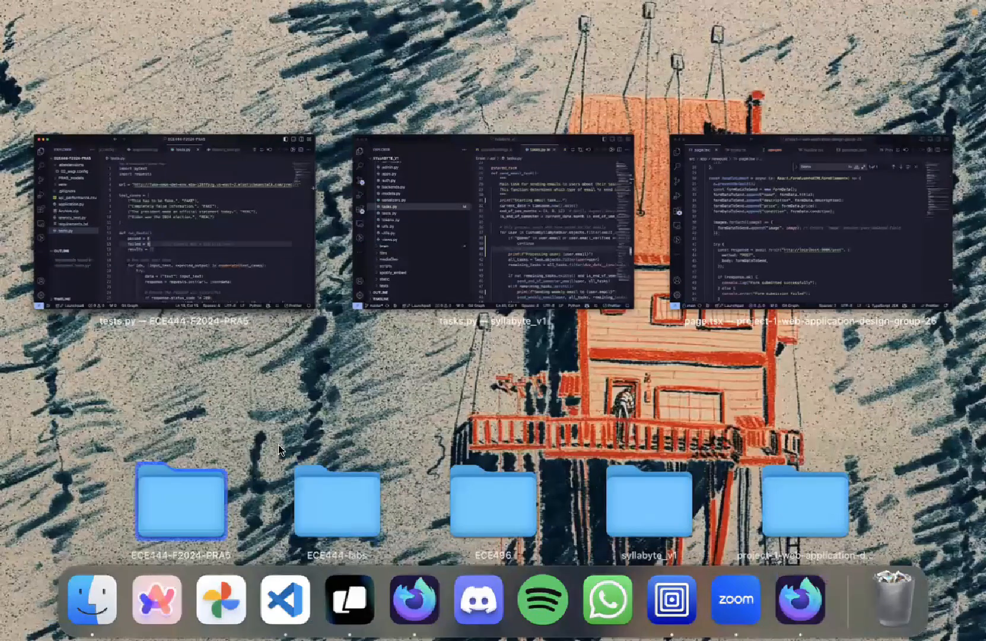
click(214, 297)
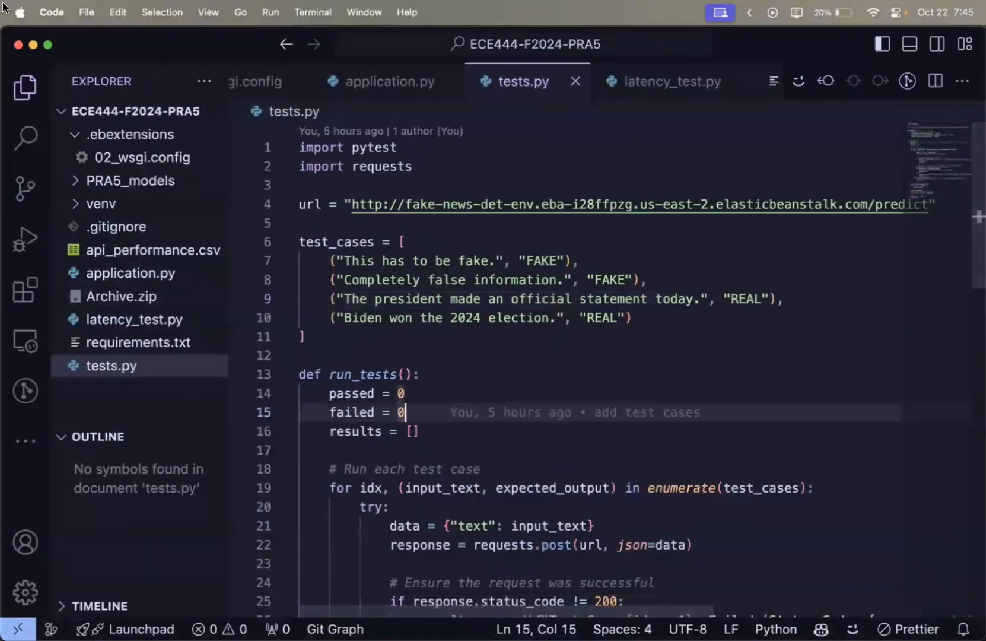
key(ctrl+Down)
click(834, 284)
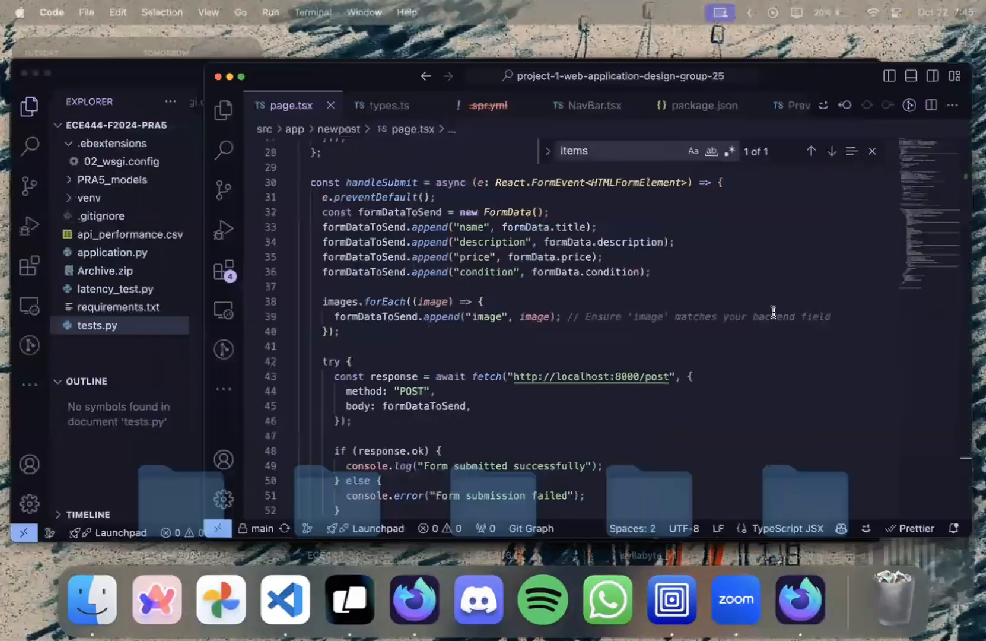
Open the project-wide search in Visual Studio Code, enter the sample text "sdfs" and erase it again
key(super+shift+p)
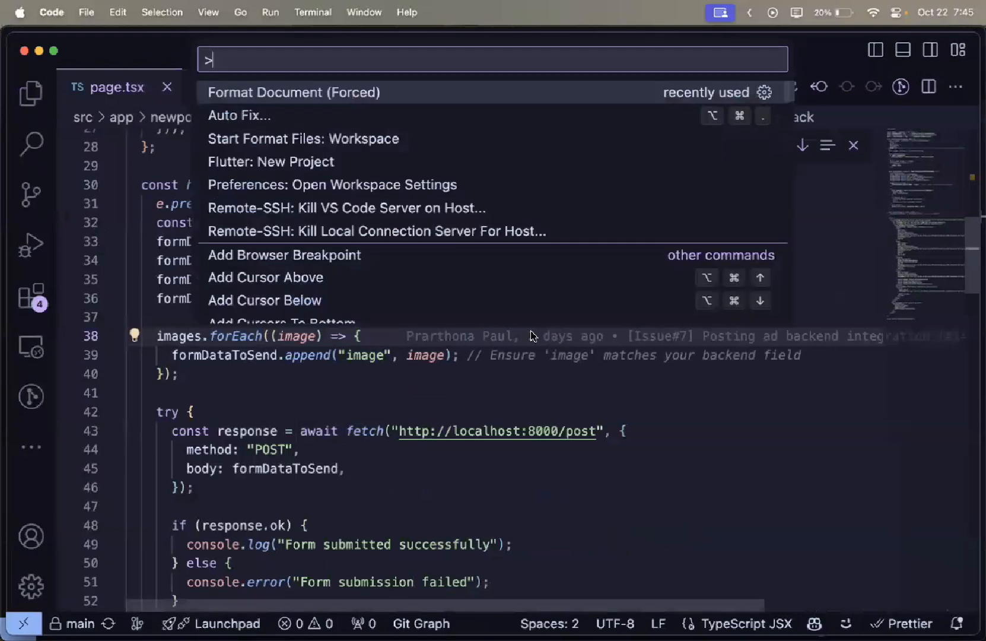
click(563, 379)
key(super+shift+f)
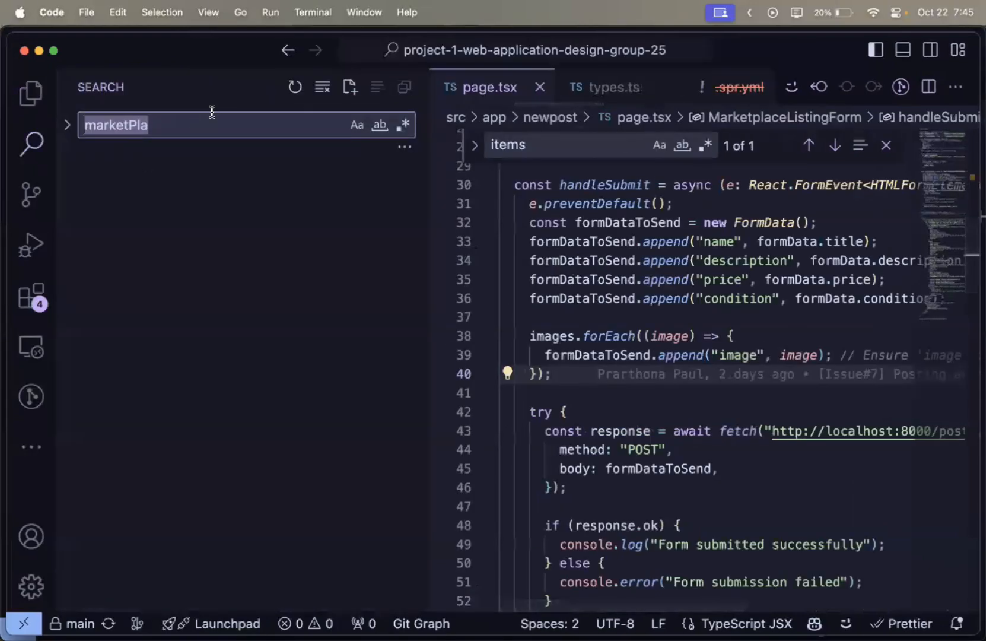
text(sdfs)
key(BackSpace)
key(BackSpace)
key(BackSpace)
key(BackSpace)
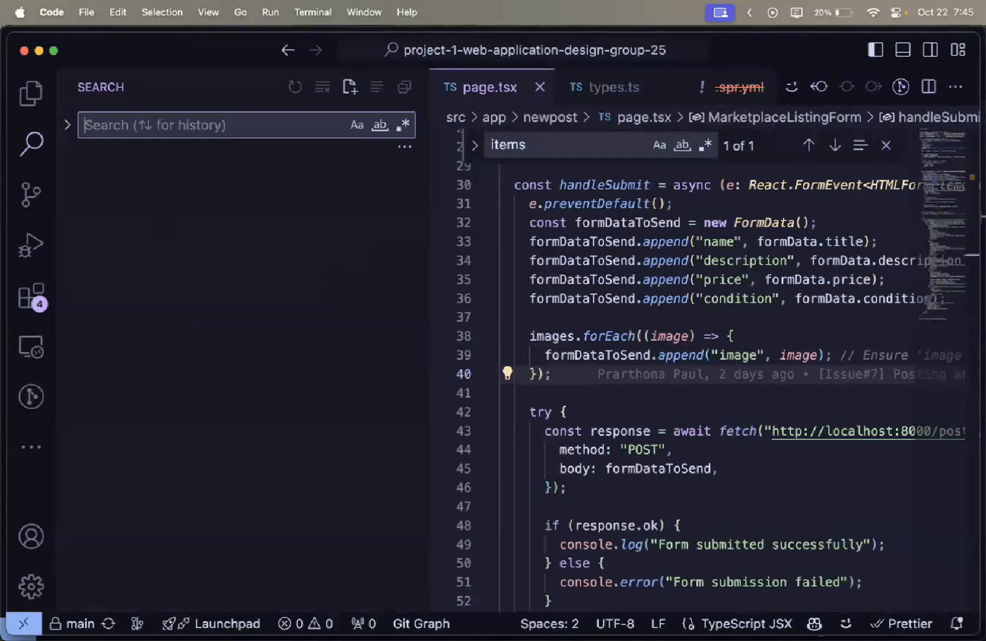
Compare Searchfox's search page with the project-wide search in Visual Studio Code, ending on Searchfox
key(super+Tab)
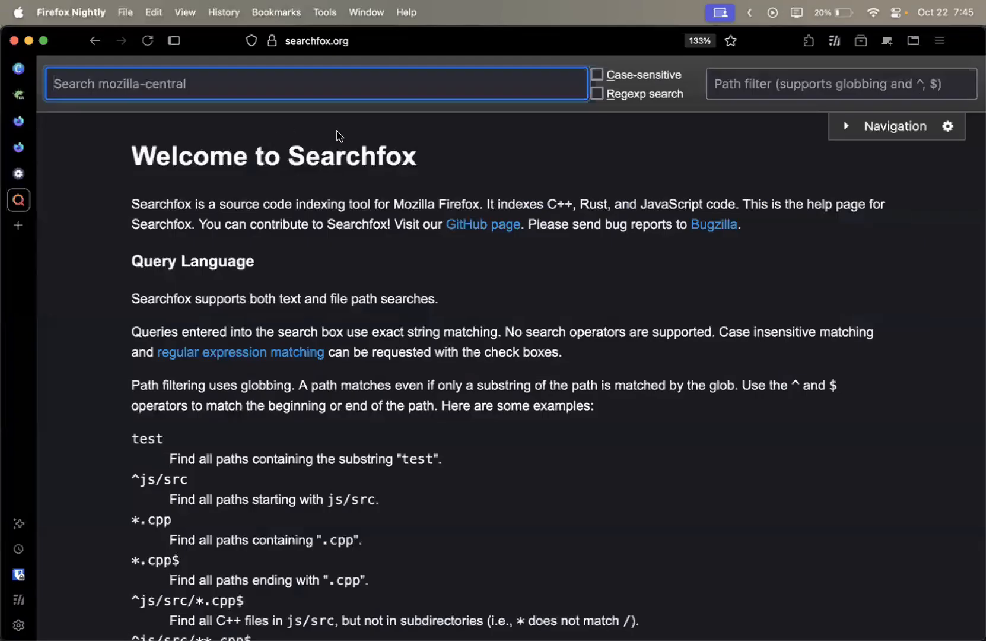
key(super+Tab)
key(super+Tab)
key(super+Tab)
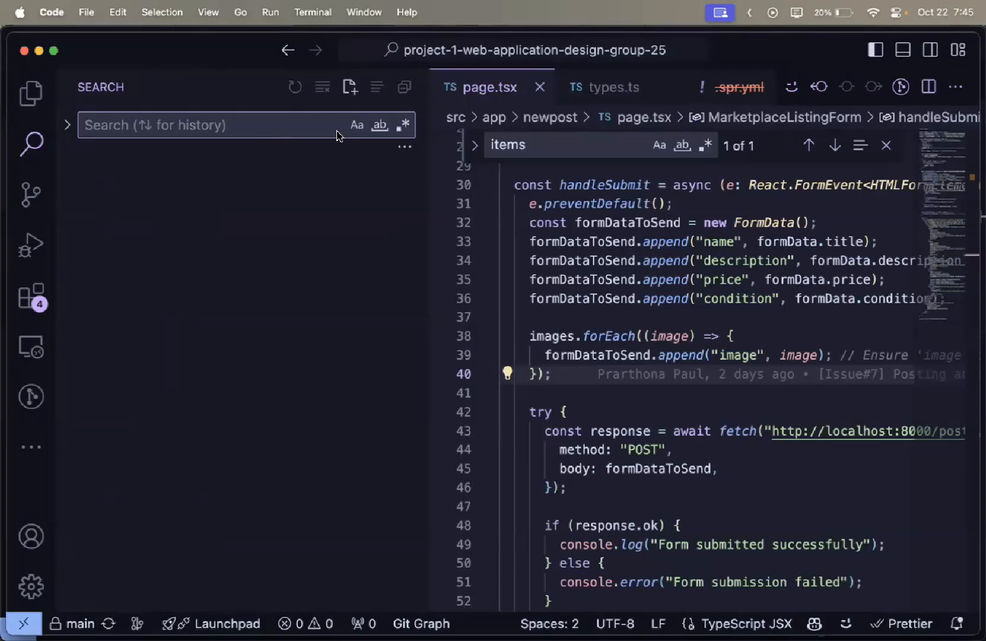
key(super+Tab)
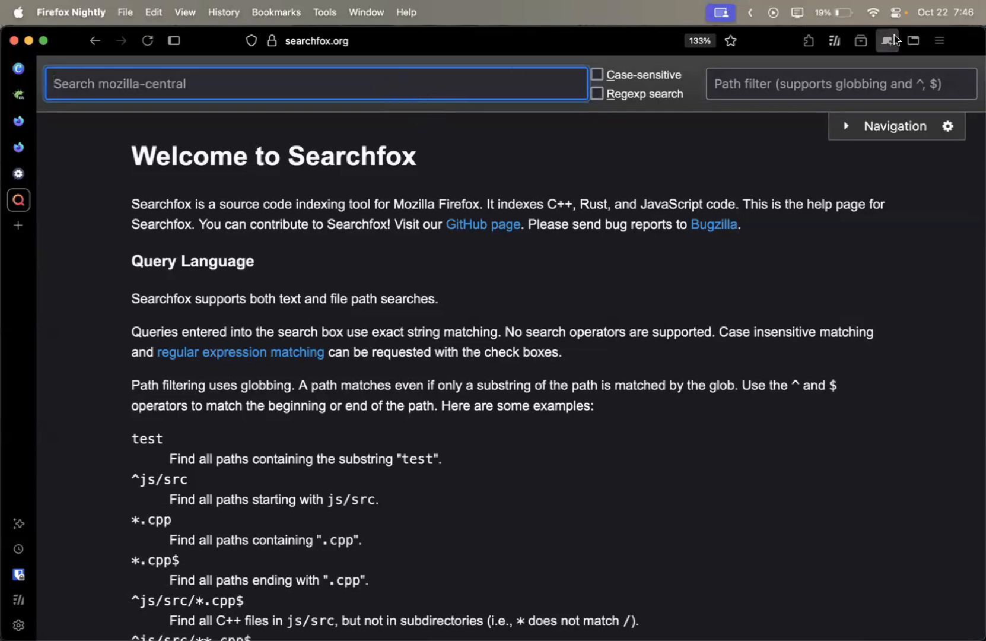
Show the "Clear recent history" entry in Firefox's history menu and search mozilla-central on Searchfox for "Clear recent history"
click(939, 41)
click(764, 191)
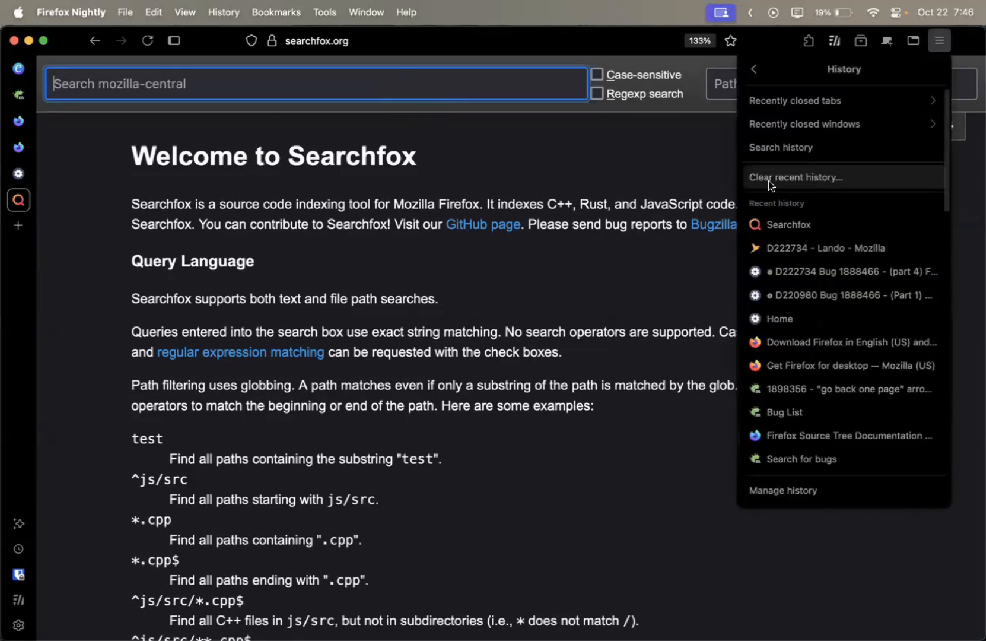
click(333, 84)
text(Cle)
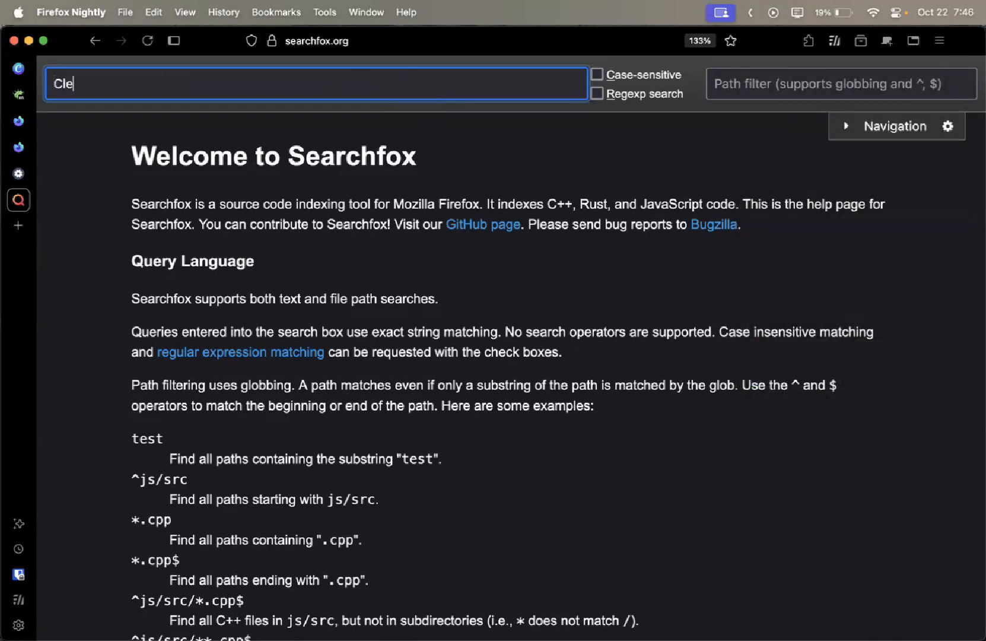
text(ar recent history)
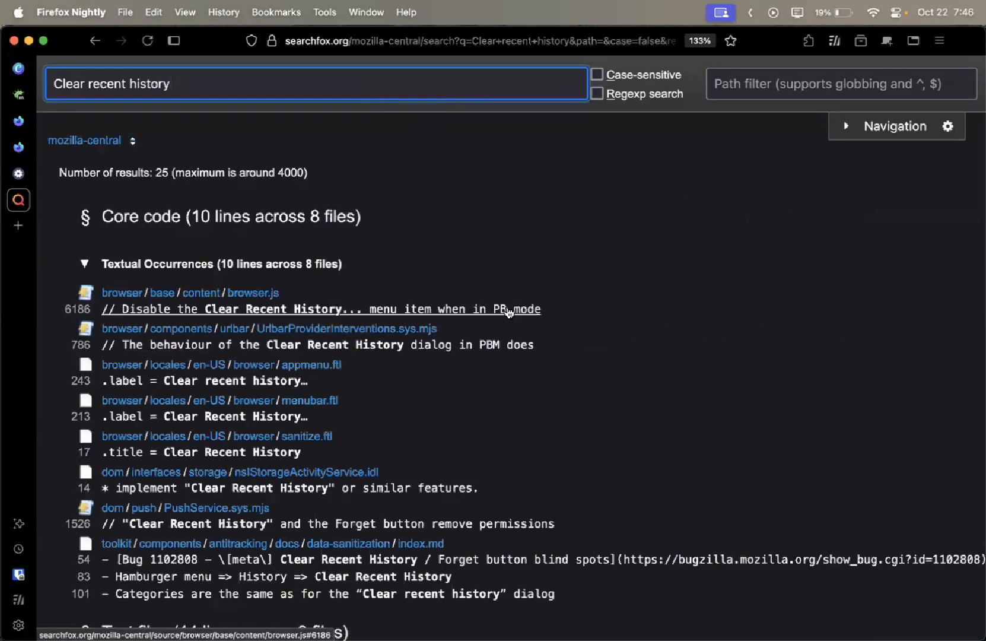
Look over the search results, inspect the "Clear Recent History" label in menubar.ftl, and return to the results
scroll(279, 320, down, 5)
scroll(280, 321, up, 5)
scroll(281, 320, down, 1)
click(270, 418)
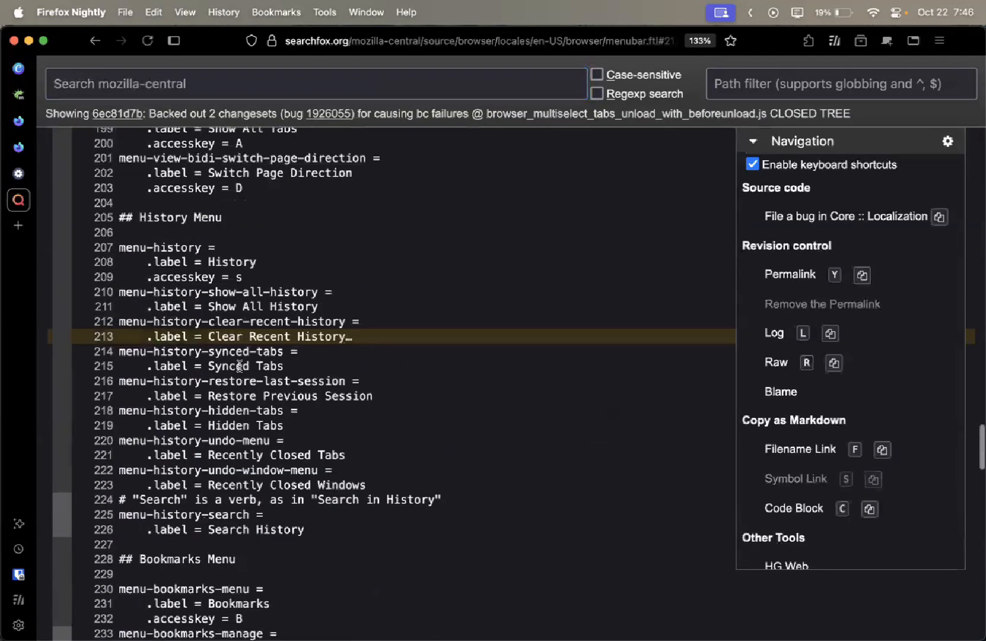
scroll(191, 372, left, 5)
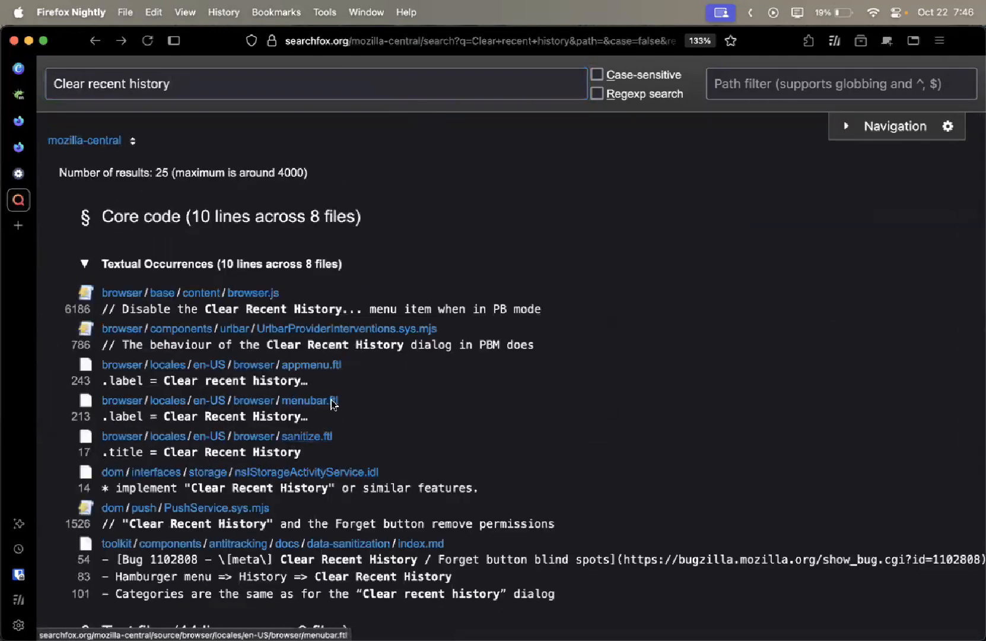
Open the "Clear recent history" match in appmenu.ftl, copy its appmenu-clear-history identifier, and search mozilla-central for it
scroll(297, 356, down, 2)
click(229, 335)
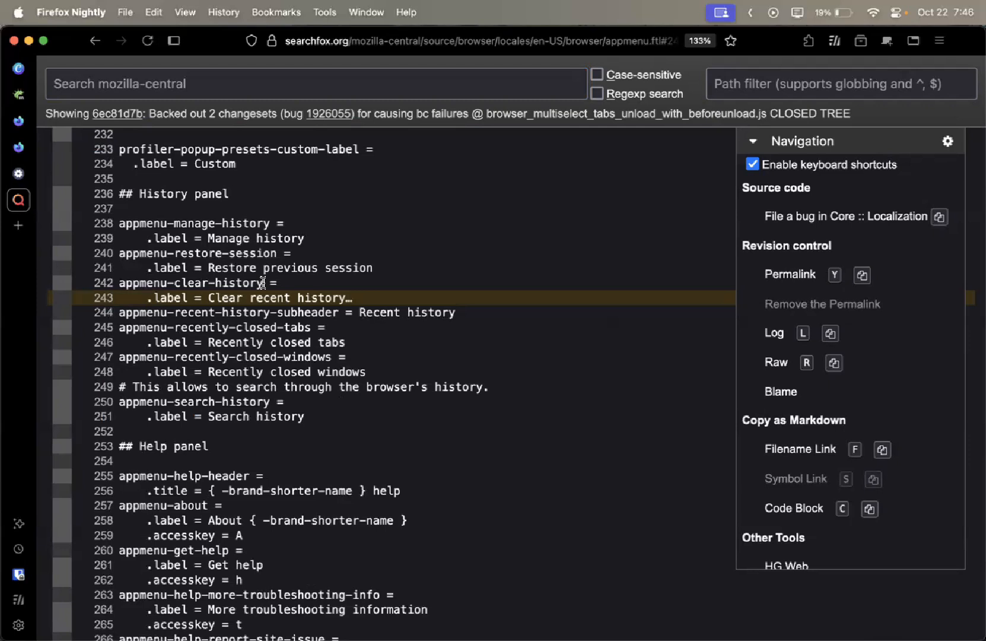
drag(262, 283, 133, 282)
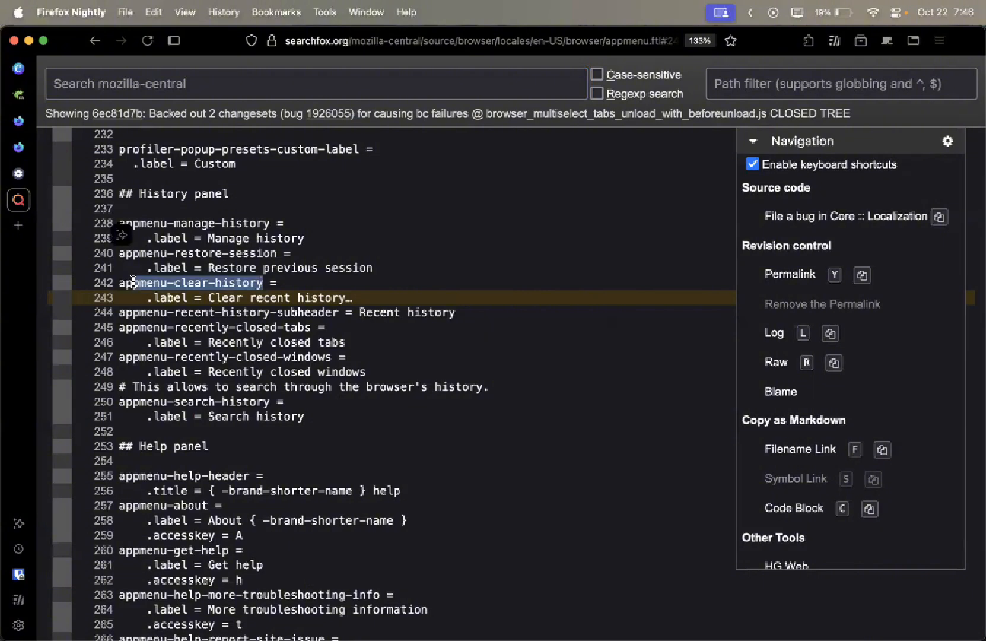
click(312, 290)
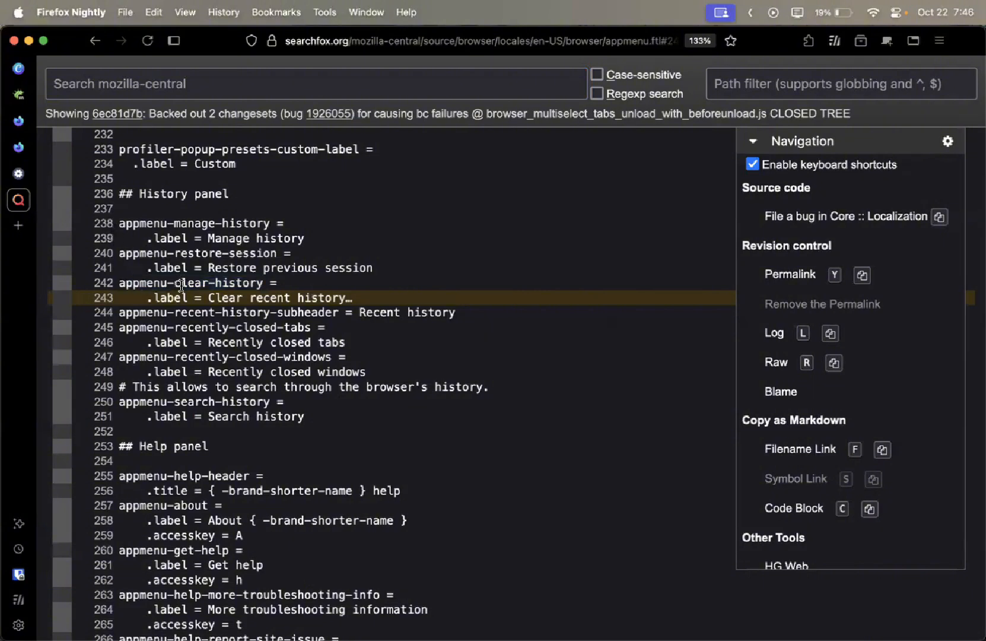
drag(263, 283, 118, 284)
key(super+c)
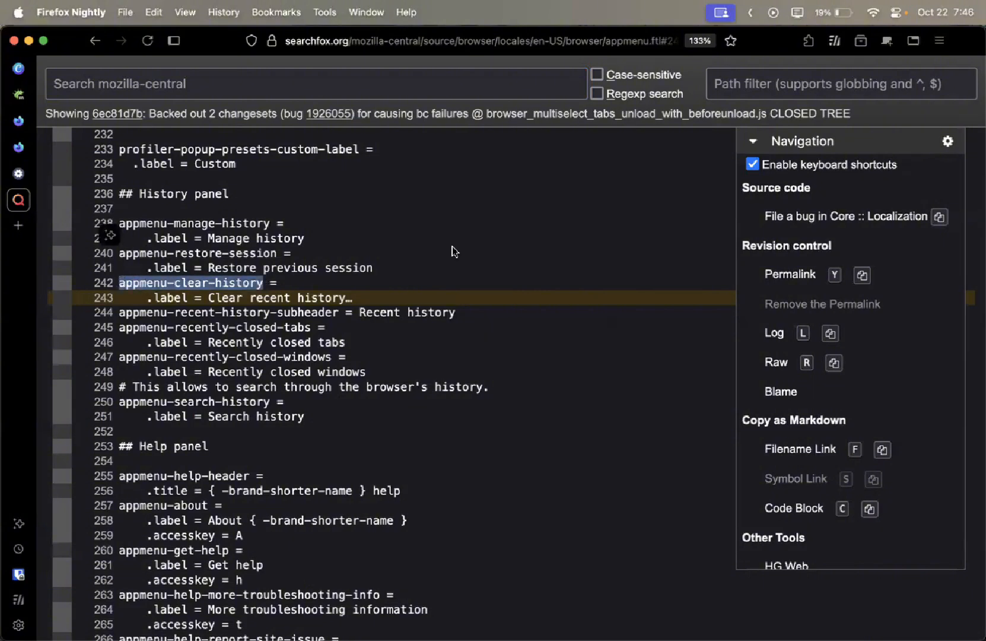
click(232, 89)
key(super+v)
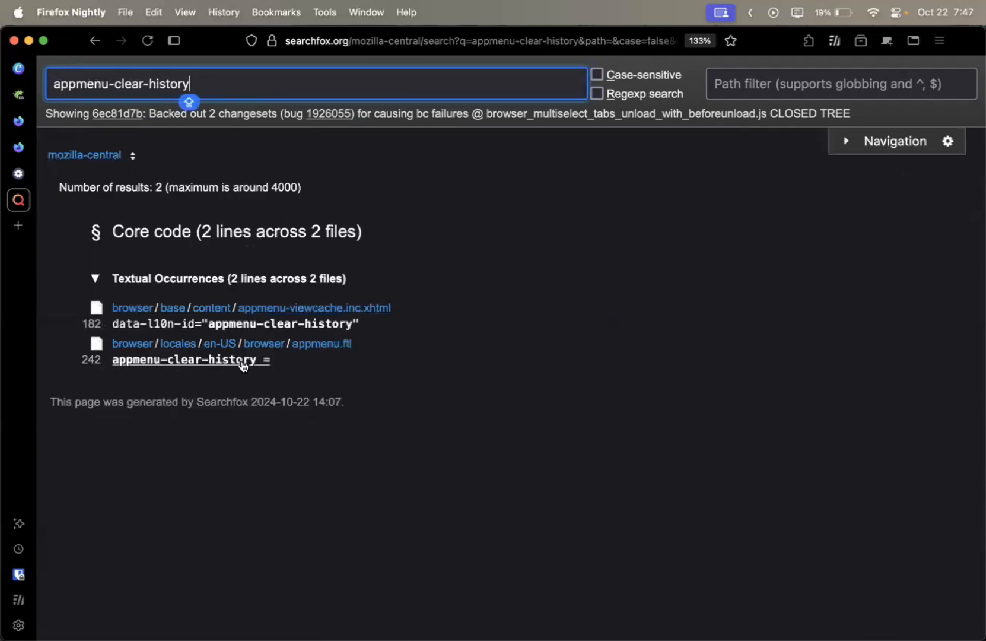
Open the appmenu-clear-history match in appmenu-viewcache.inc.xhtml, search for its appMenuClearRecentHistory id, and return to the matching toolbarbutton line
click(315, 324)
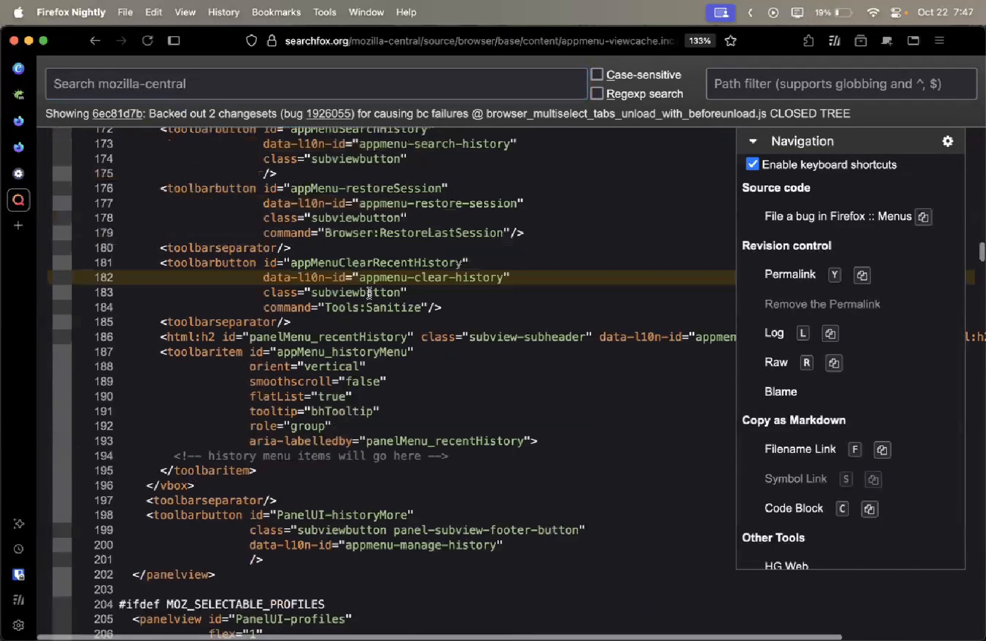
click(303, 263)
click(323, 276)
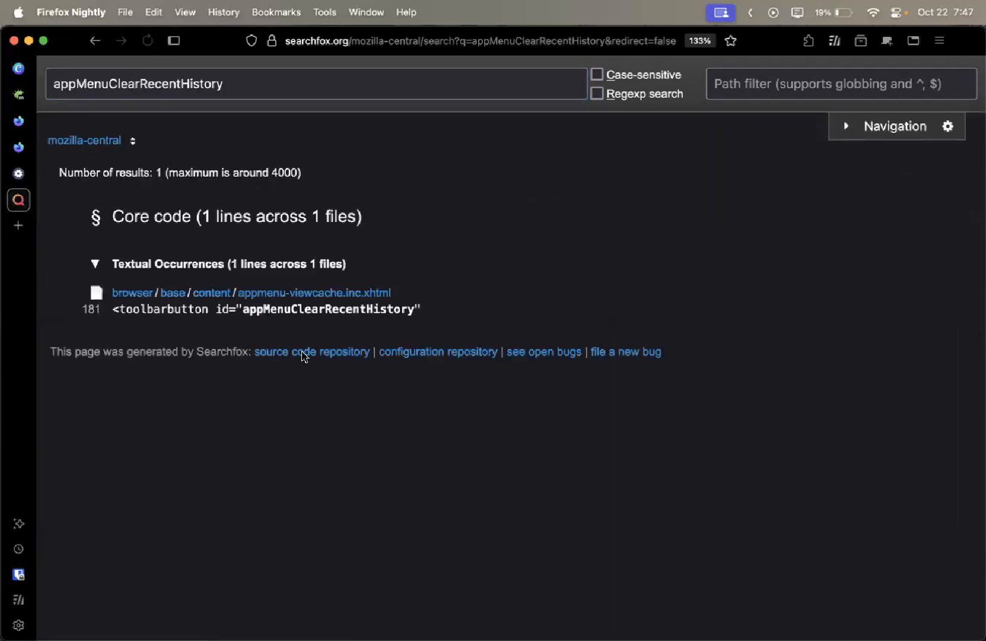
click(313, 310)
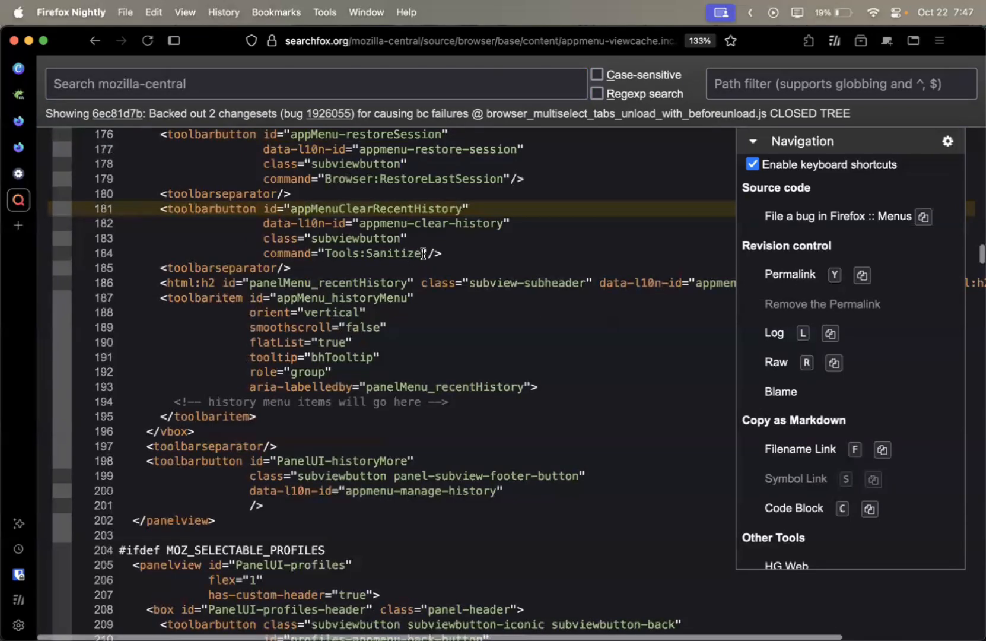
Copy the Tools:Sanitize command name from the toolbarbutton, search mozilla-central for it, and look over the matches
drag(421, 252, 319, 254)
key(super+c)
click(258, 90)
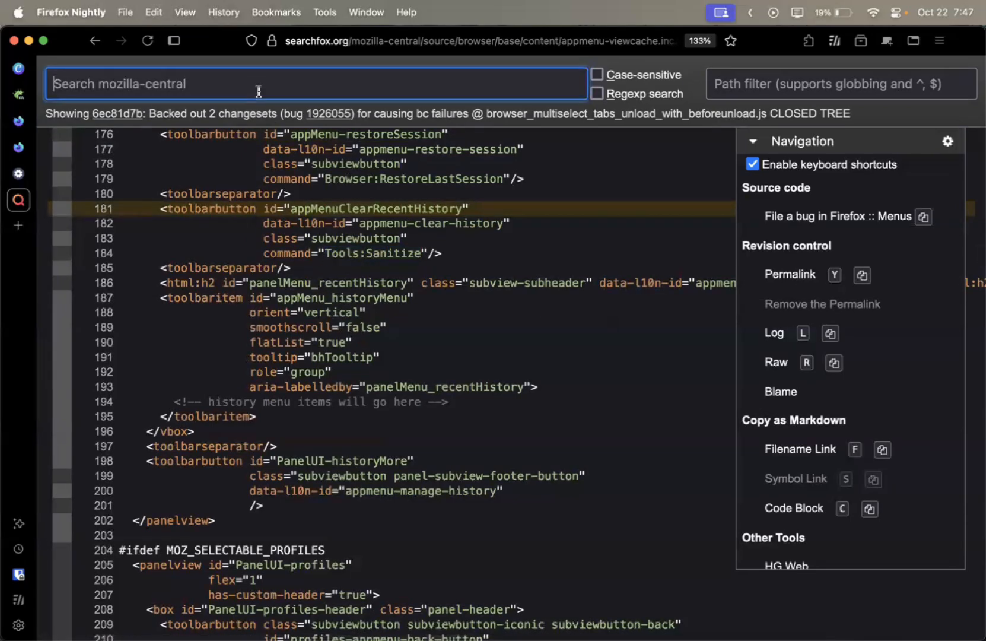
key(super+v)
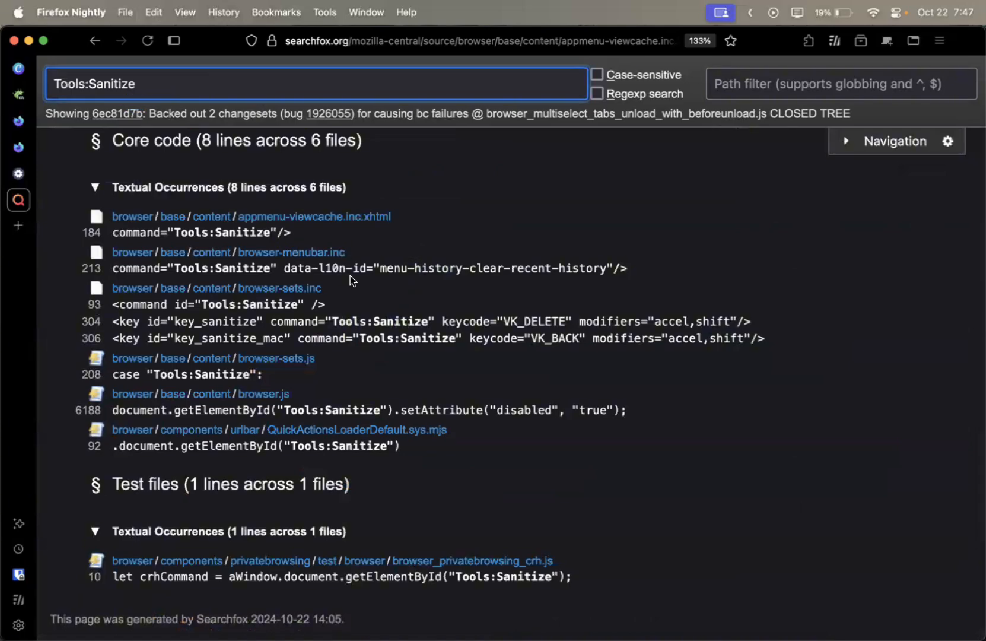
scroll(352, 281, down, 1)
scroll(350, 280, up, 3)
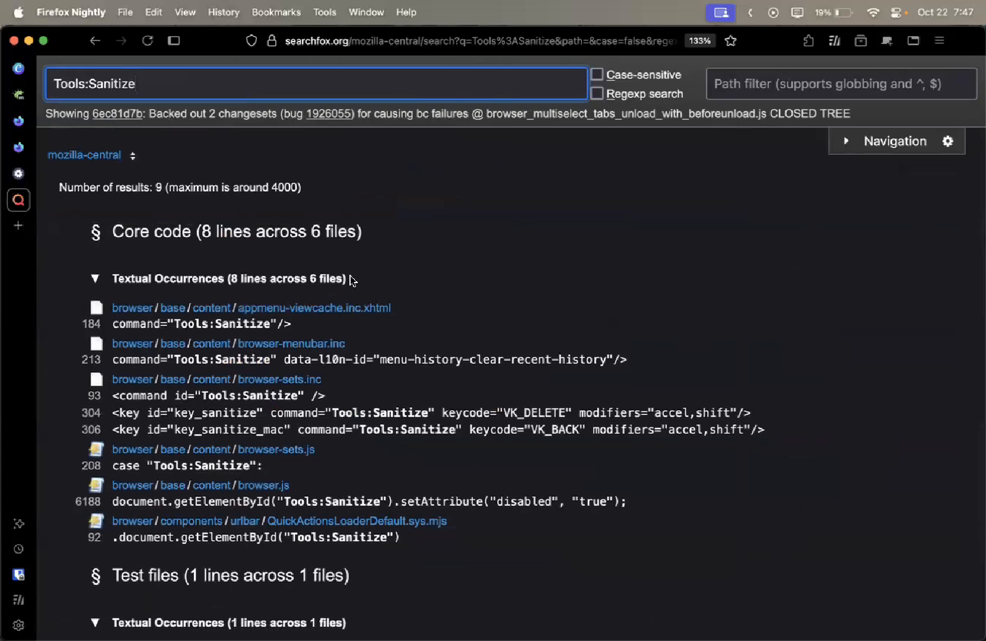
scroll(375, 449, down, 3)
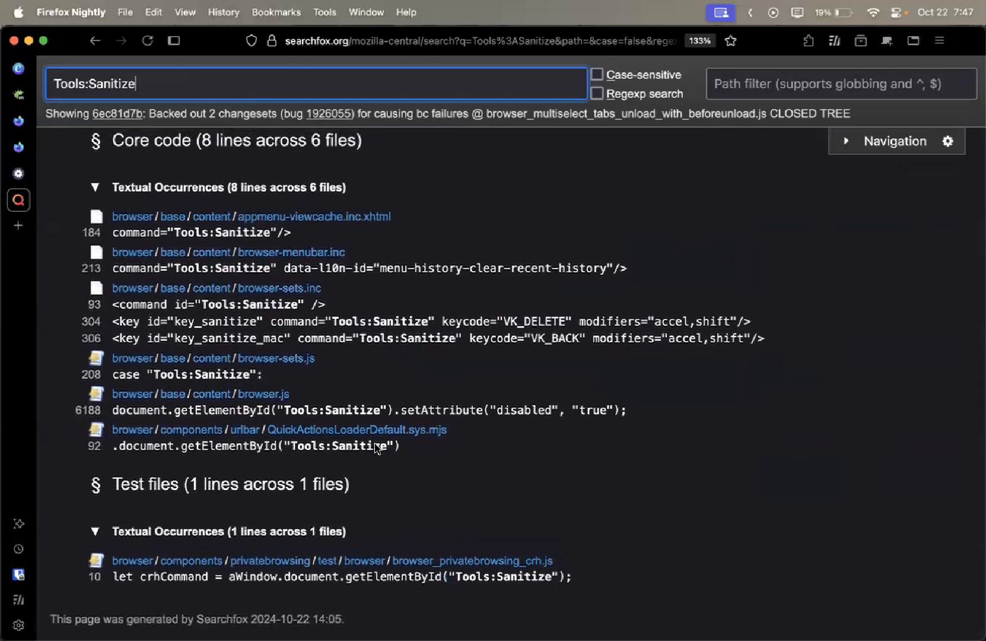
key(super+w)
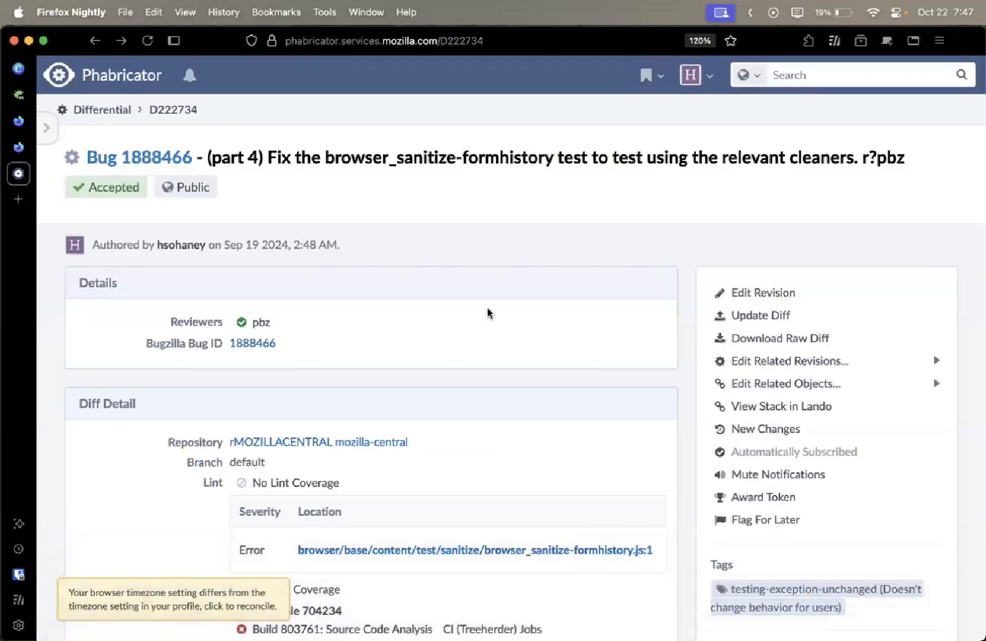
key(super+shift+t)
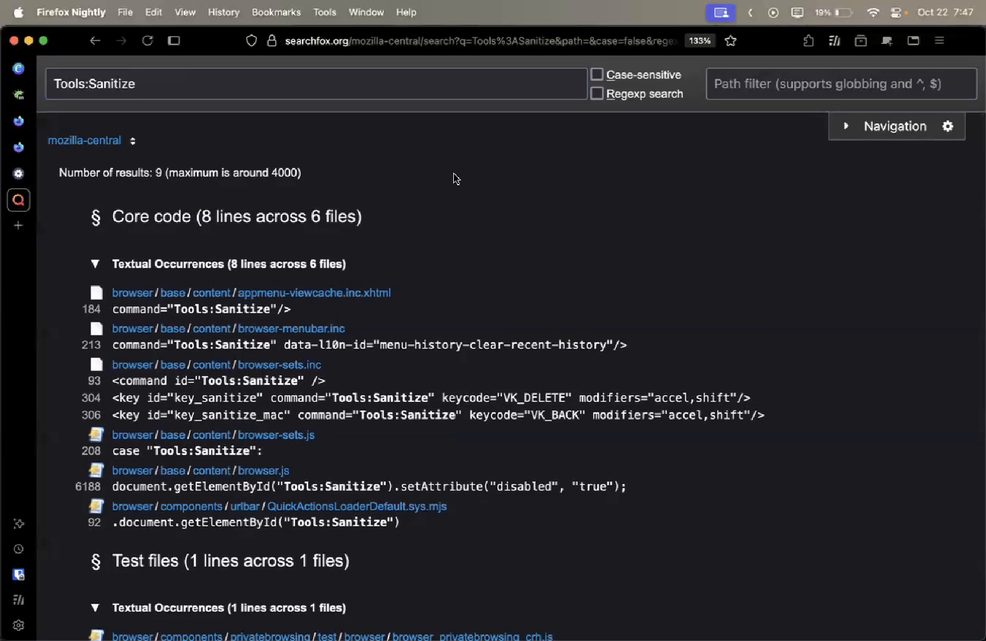
Search the web for "codetribute" in a new tab and open Mozilla's Codetribute site
key(super+t)
text(codet)
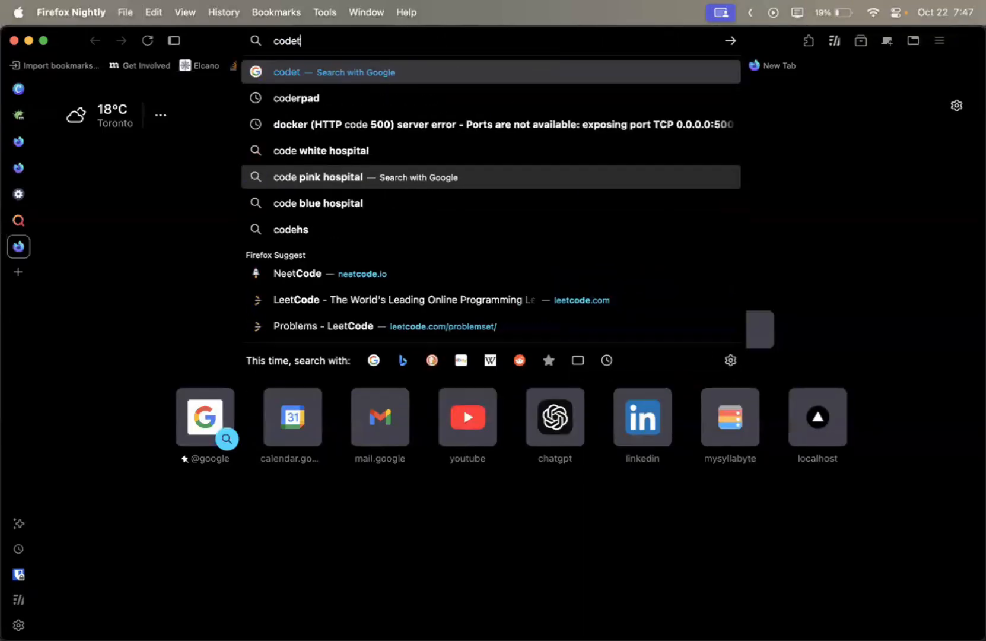
text(ribute)
key(Return)
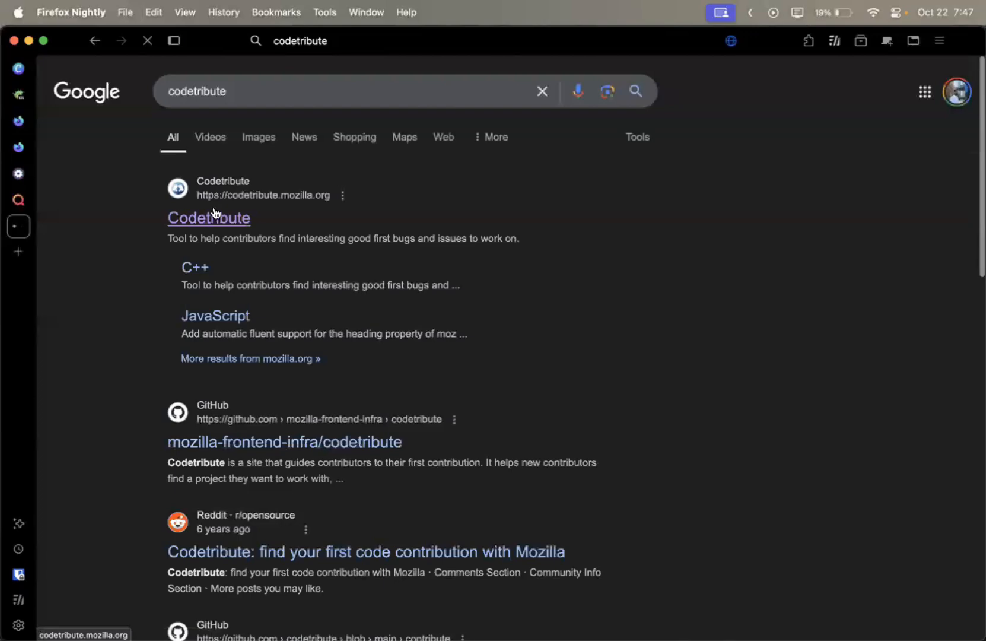
click(215, 222)
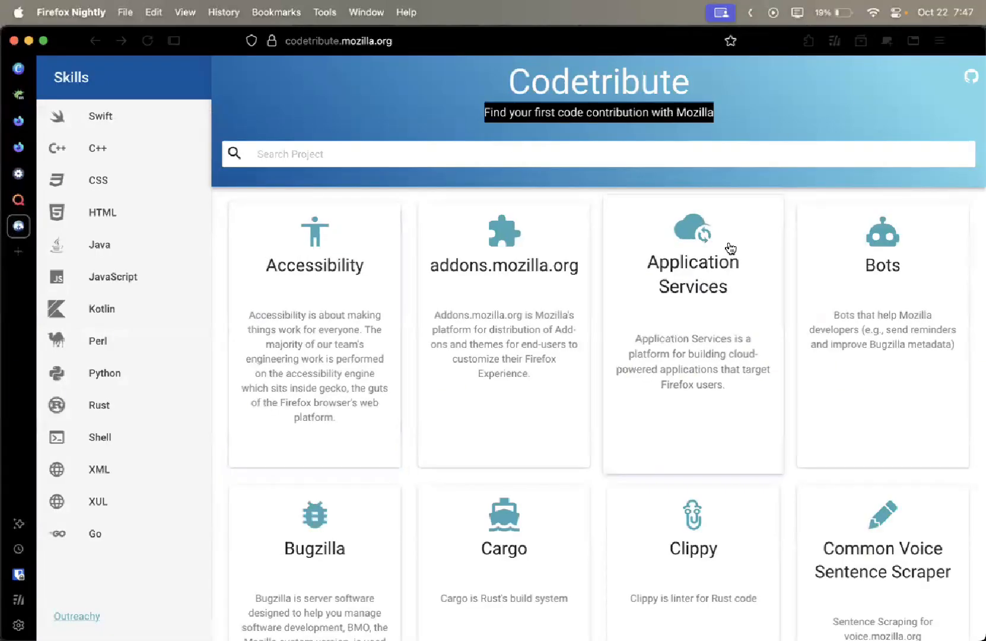
Look through Codetribute's full list of project cards and return to the start of the list
scroll(731, 249, down, 4)
scroll(731, 248, up, 5)
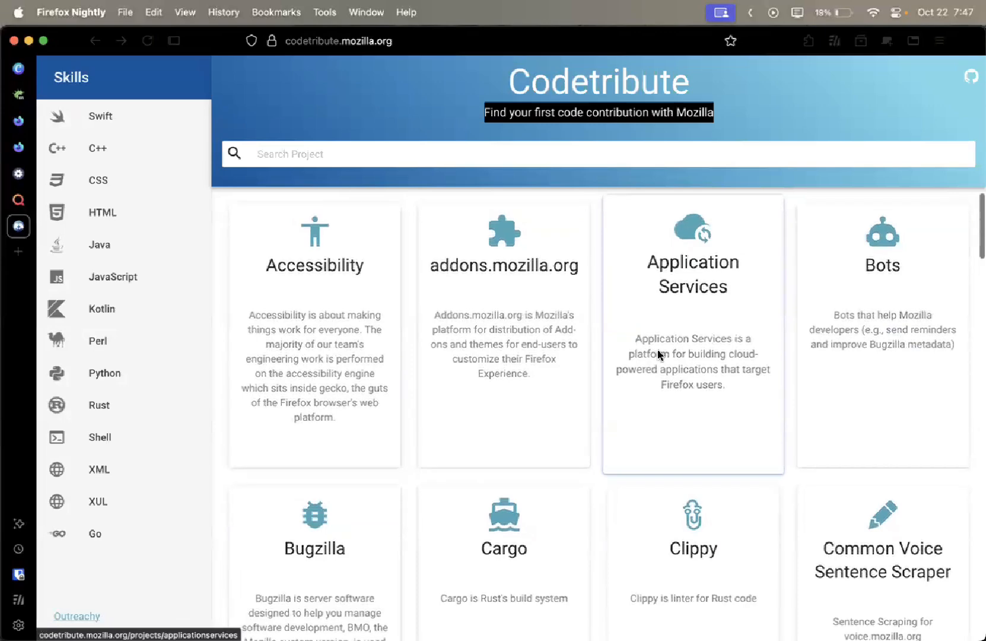
click(491, 164)
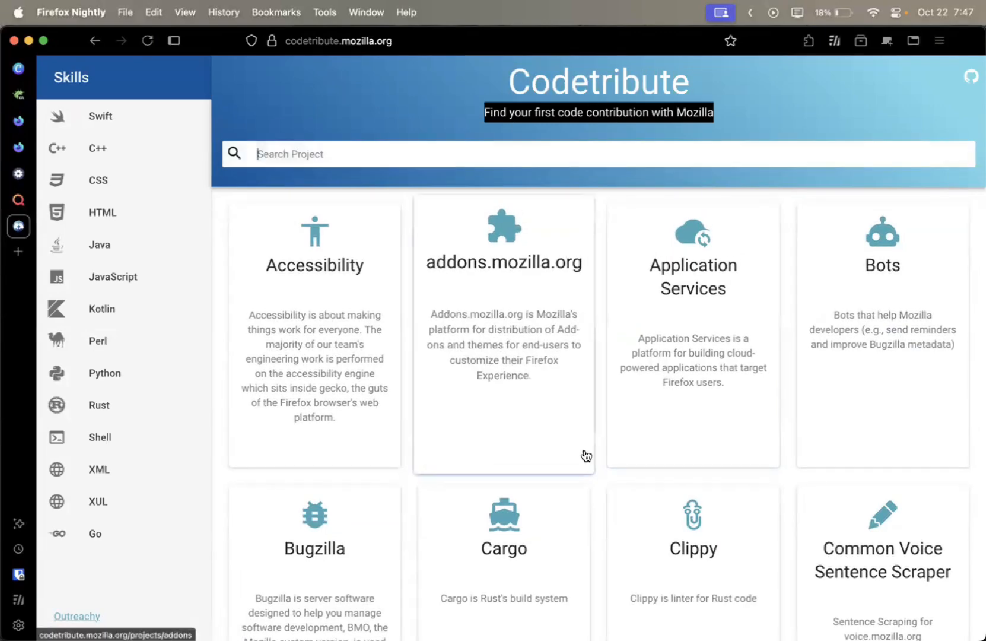
scroll(586, 456, down, 15)
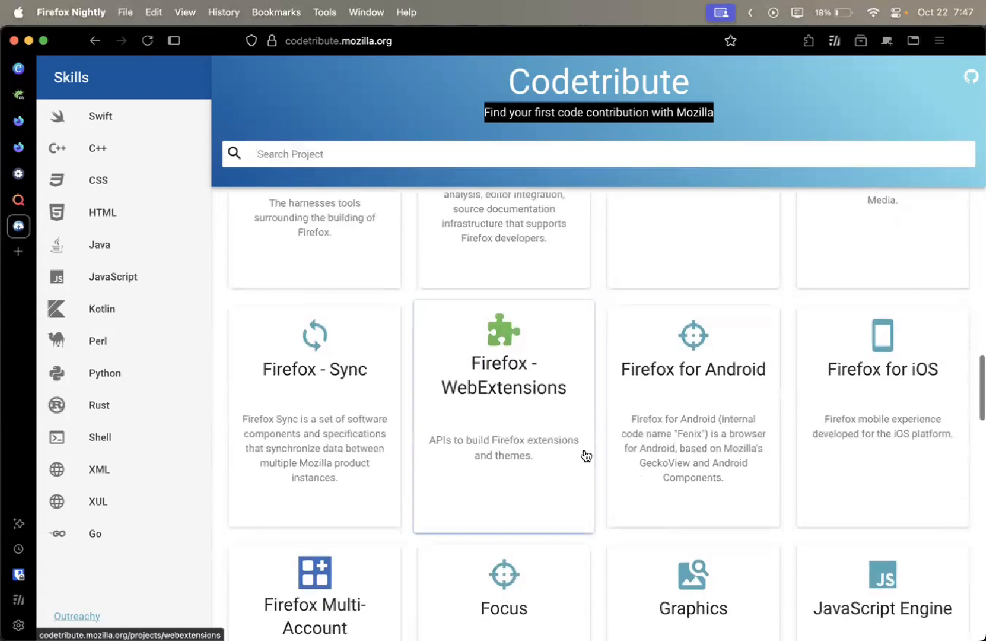
scroll(586, 455, down, 15)
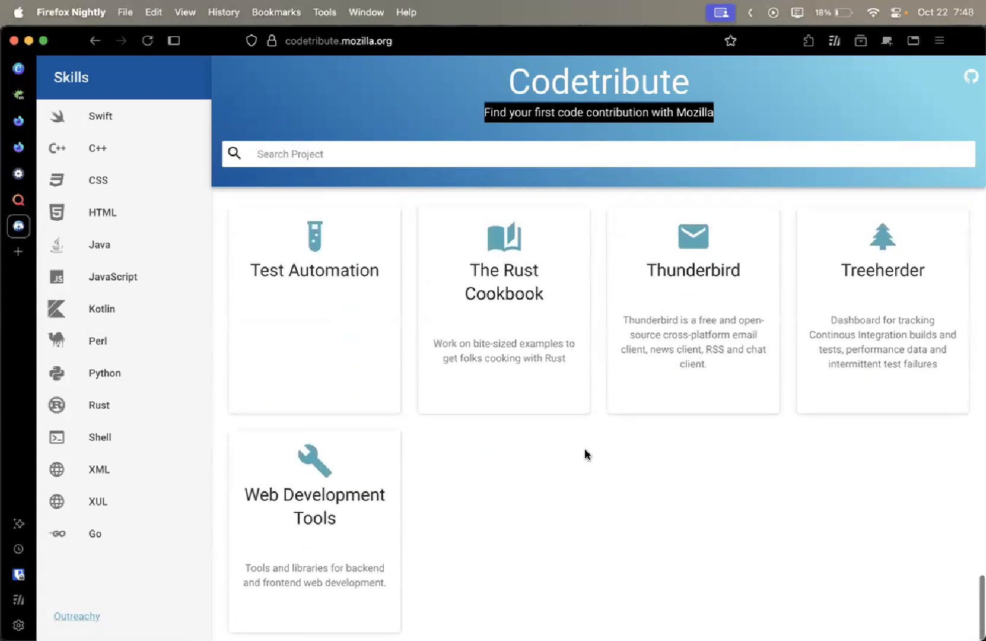
scroll(585, 455, up, 15)
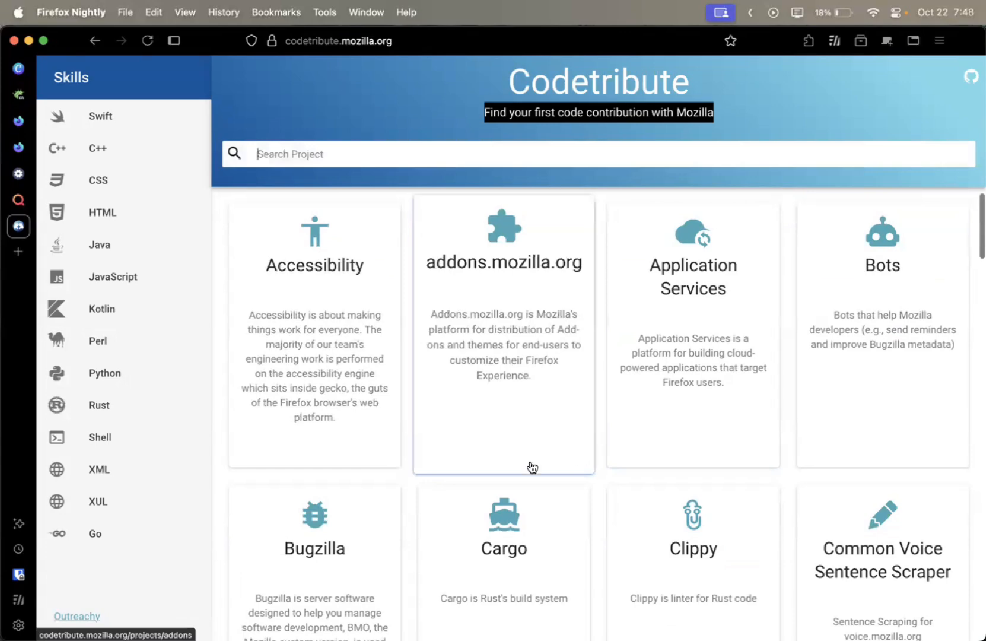
View the addons.mozilla.org project's bugs and issues, return to the project list, and close Codetribute
click(535, 313)
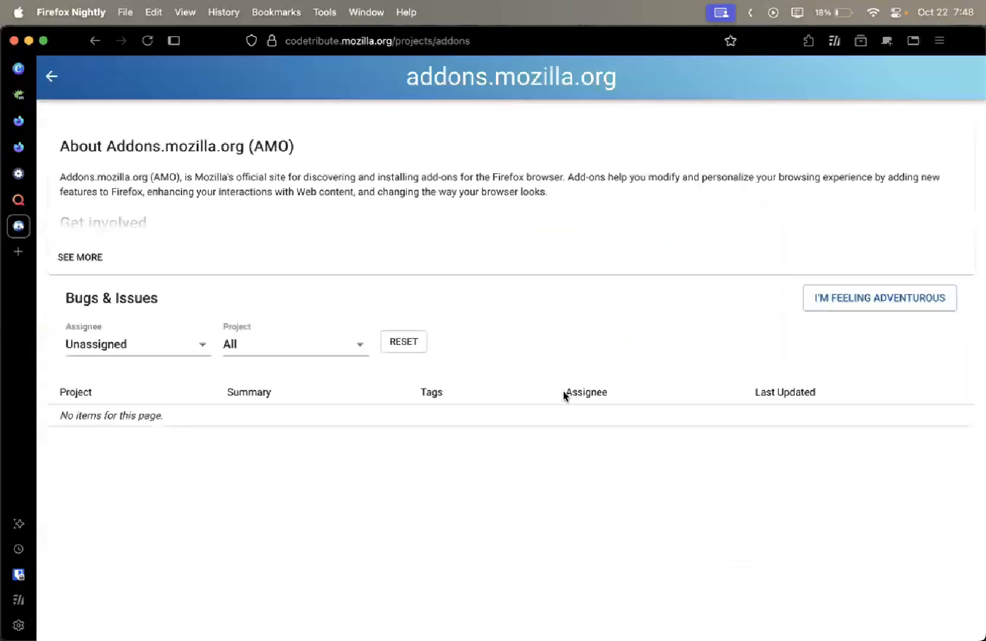
key(super+bracketleft)
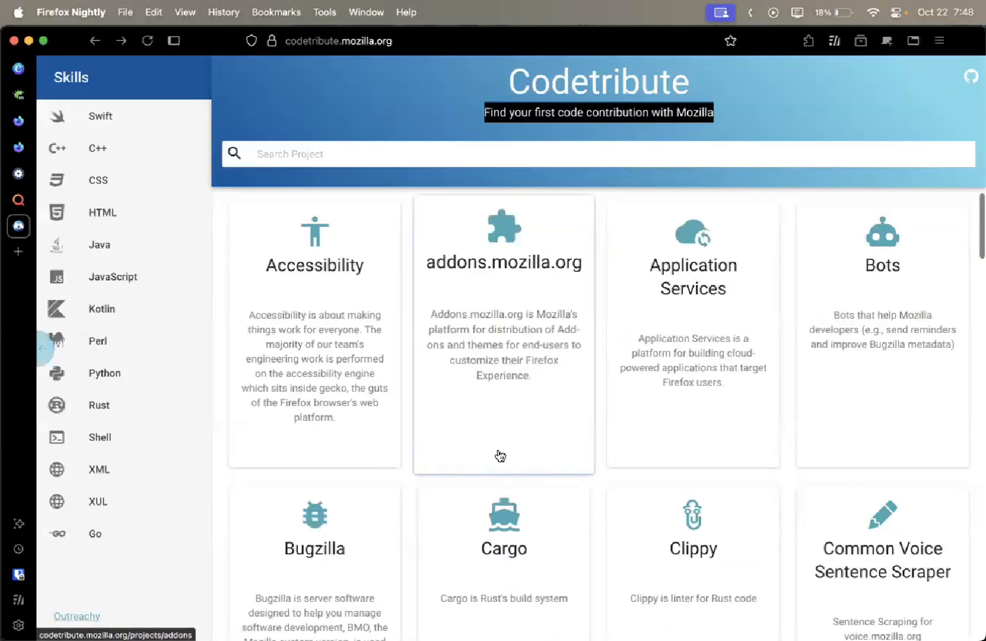
scroll(500, 456, down, 2)
key(super+w)
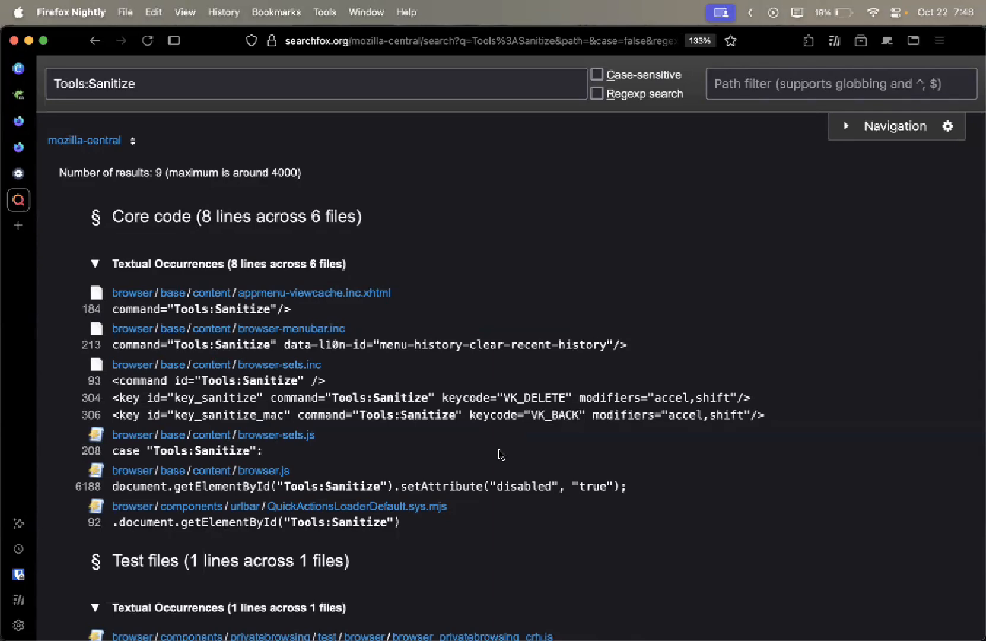
Show Bugzilla bug 1898356 and highlight its title about the "go back one page" arrow
click(34, 95)
scroll(229, 226, down, 5)
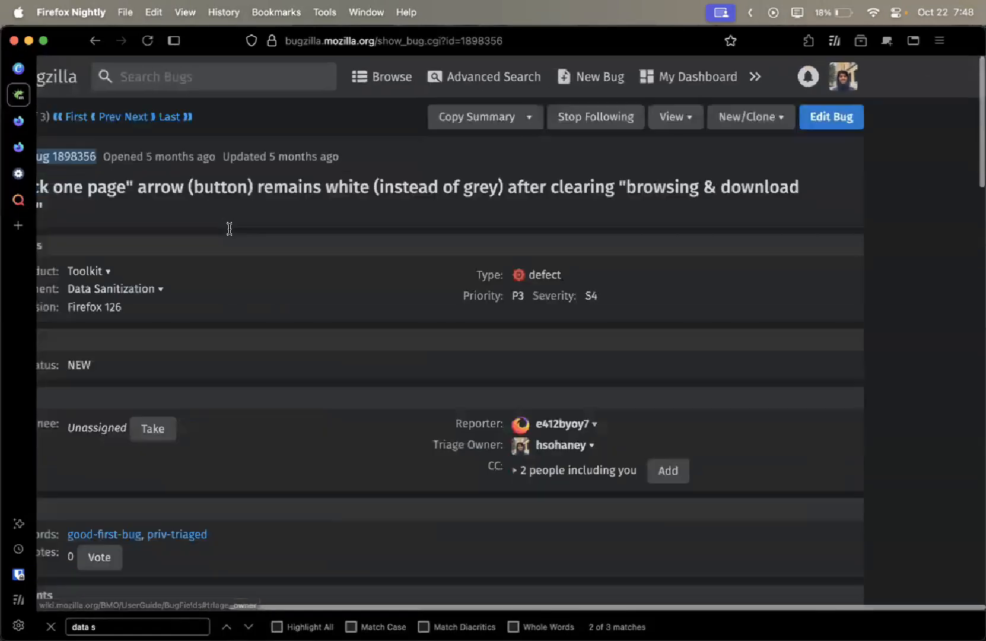
scroll(271, 240, down, 3)
click(263, 195)
drag(241, 194, 130, 173)
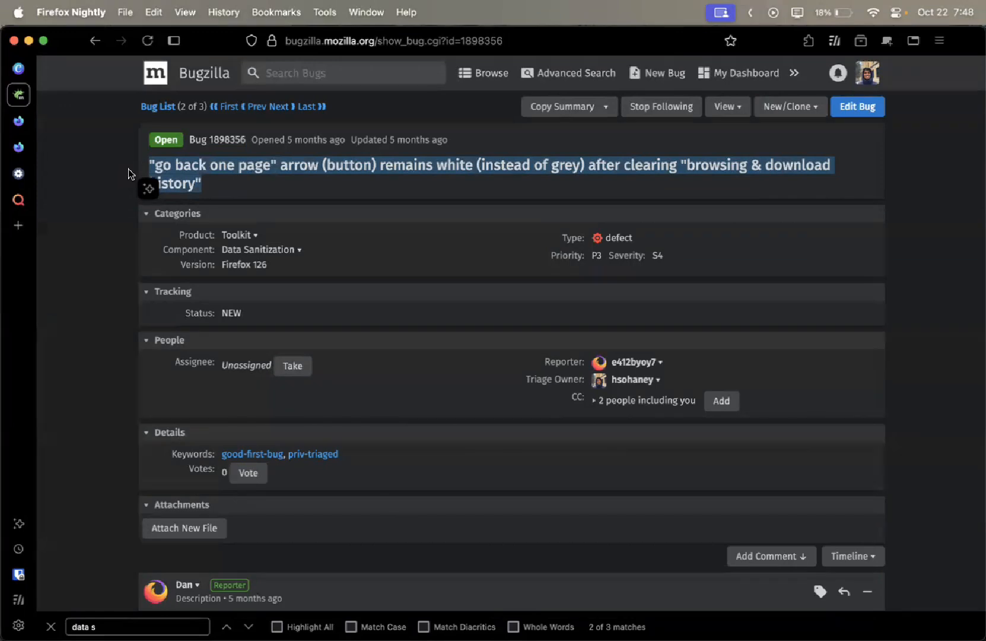
click(508, 135)
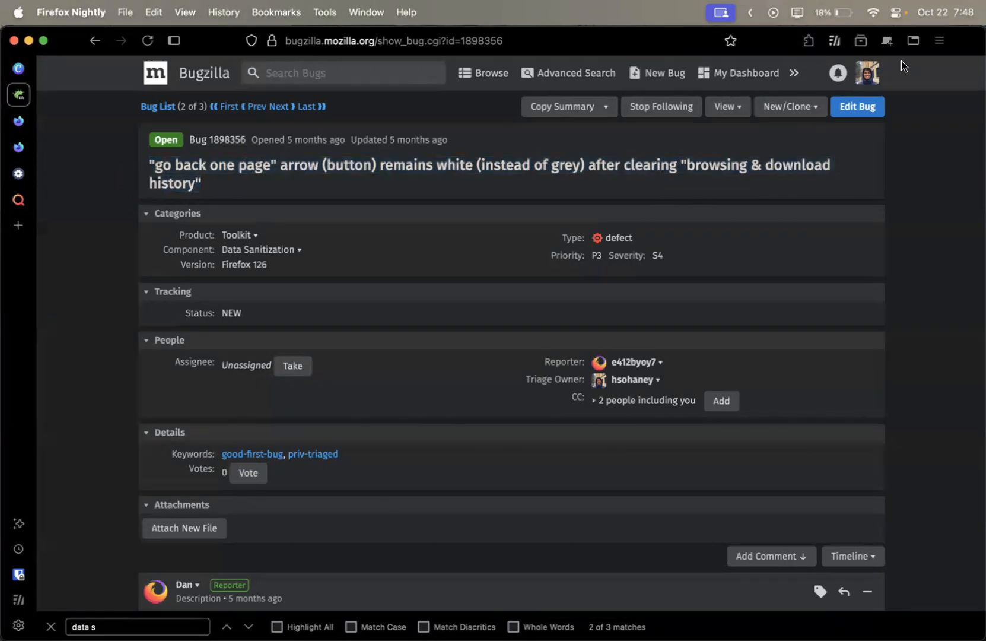
click(919, 33)
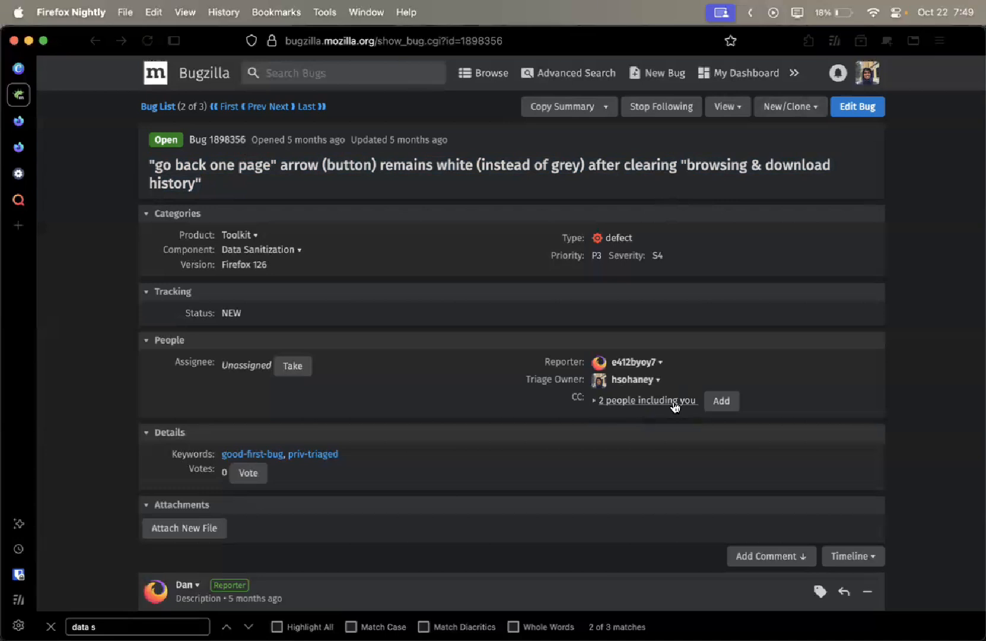
Show the Firefox Contributors' Quick Reference and enter "types" in the documentation's quick search
click(19, 153)
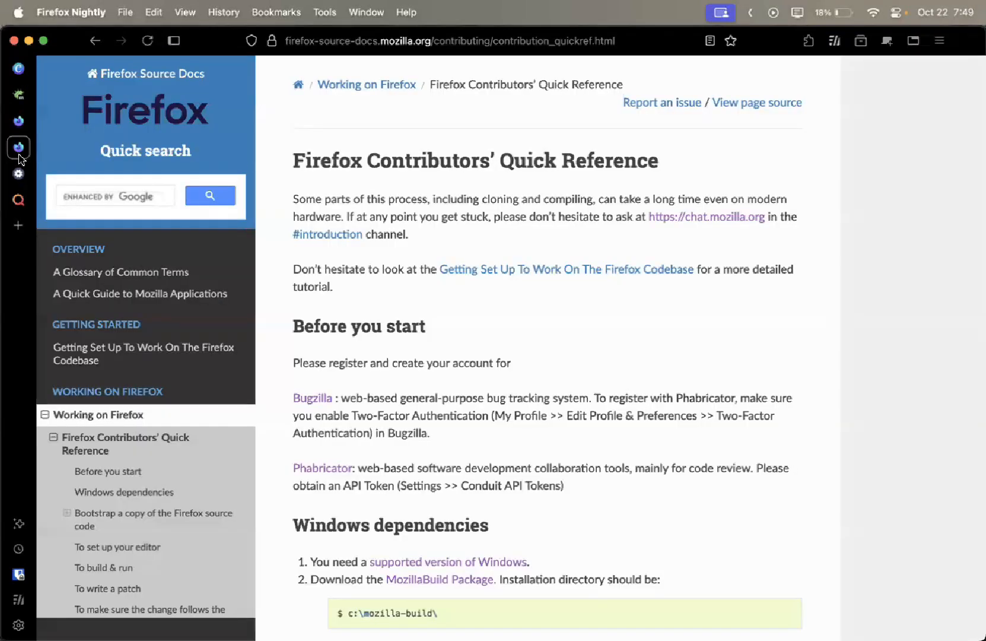
click(136, 196)
text(types)
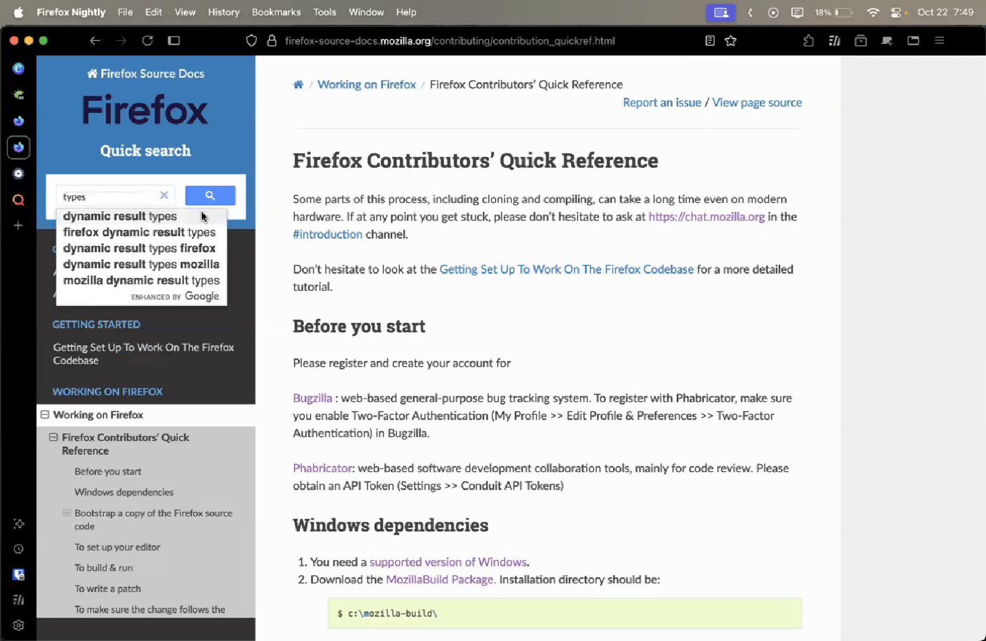
click(448, 260)
mouse_move(543, 637)
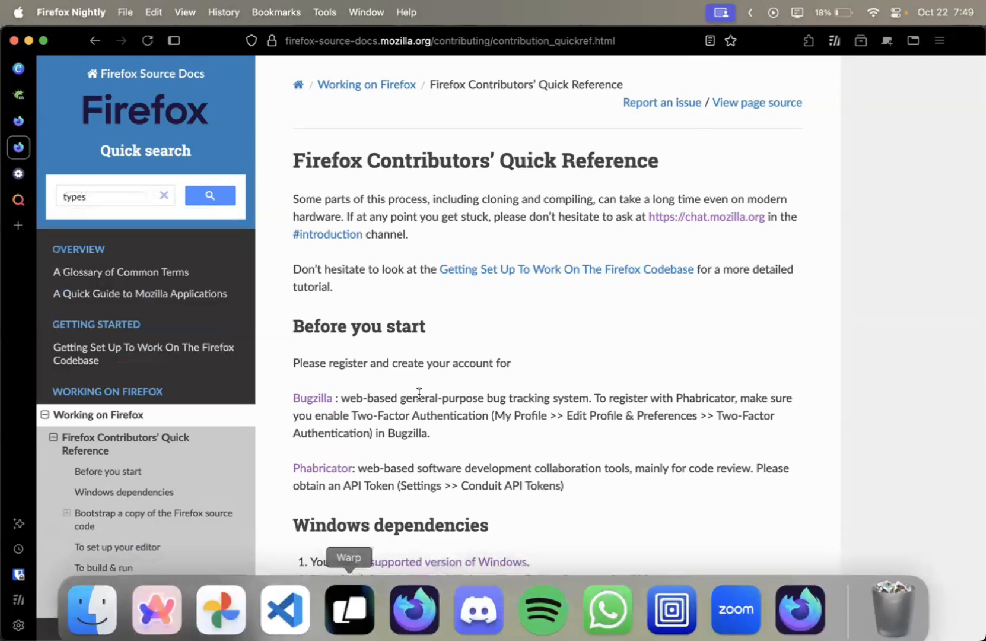
key(super+t)
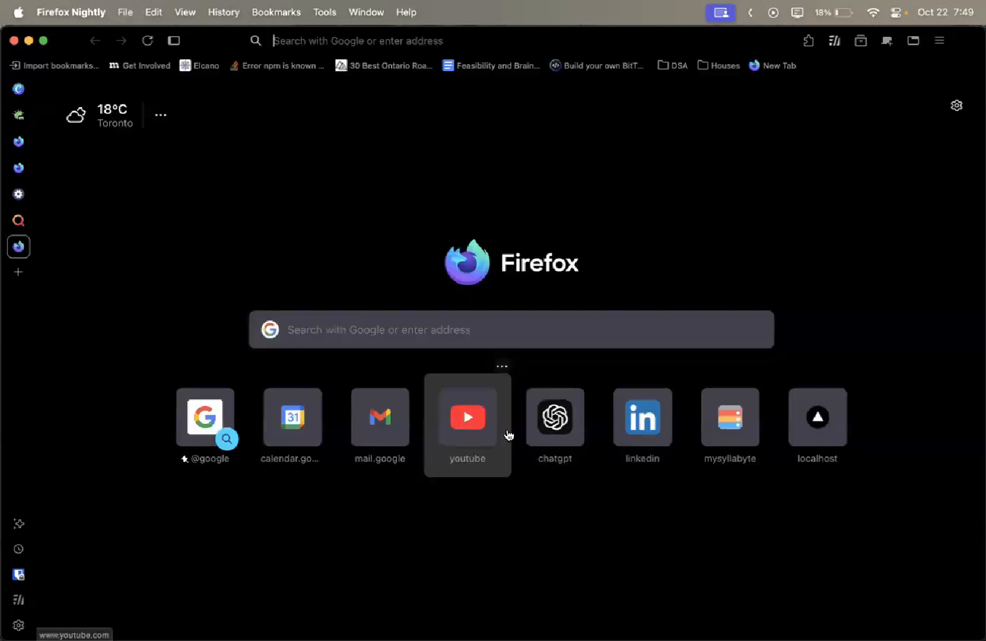
key(super+w)
Return to Searchfox and replace the mozilla-central search with "heuristic"
click(18, 201)
click(324, 90)
key(super+a)
key(BackSpace)
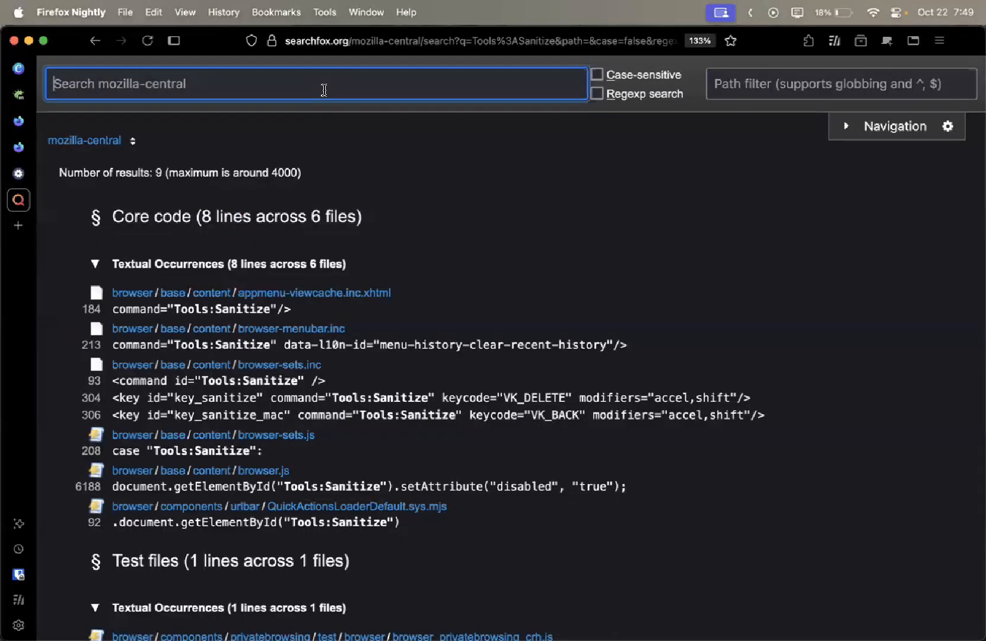
text(heuristic)
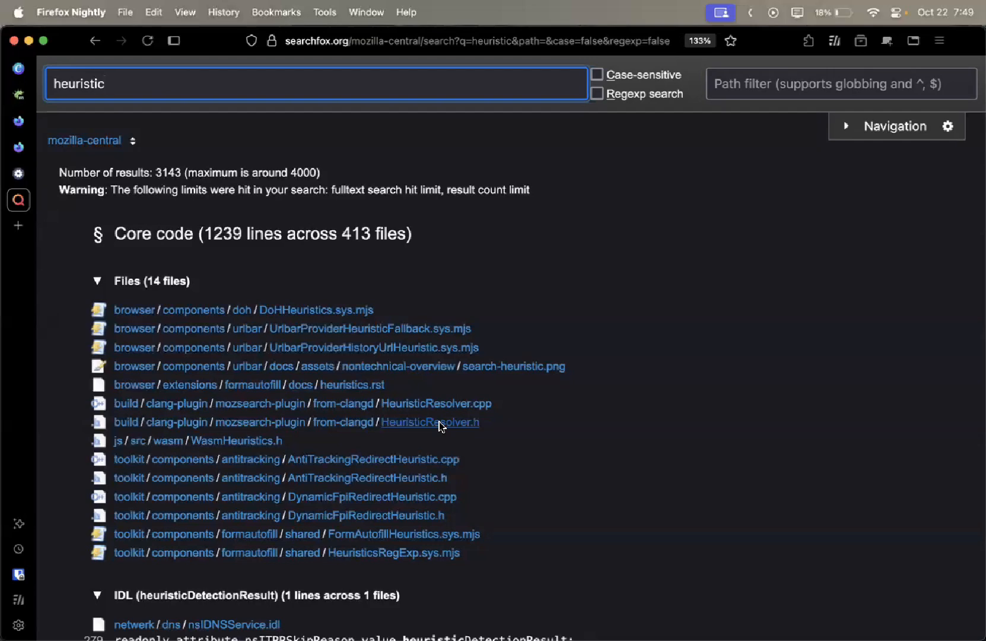
Open DynamicFpiRedirectHeuristic.cpp from the results and examine the AutoTArray and NS_ConvertUTF8toUTF16 types in AddConsoleReport
click(413, 498)
scroll(492, 454, down, 20)
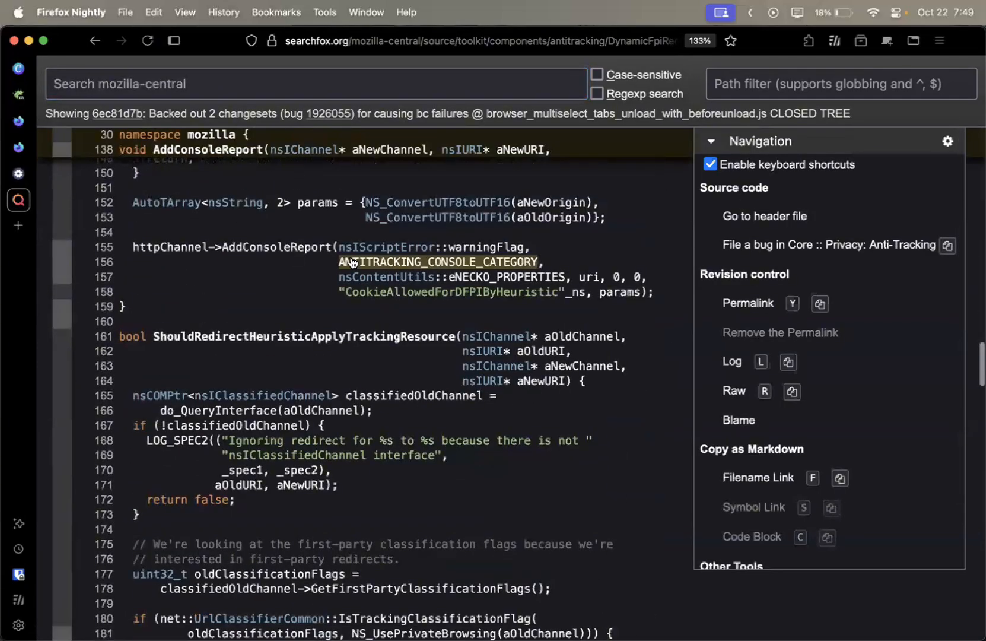
scroll(278, 316, up, 3)
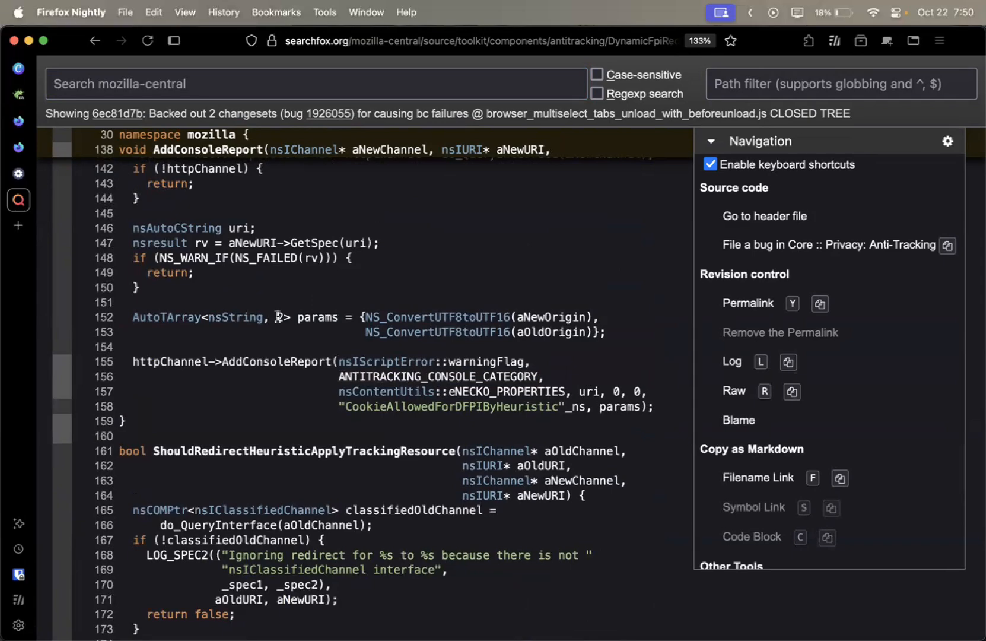
scroll(277, 316, up, 5)
scroll(119, 344, left, 3)
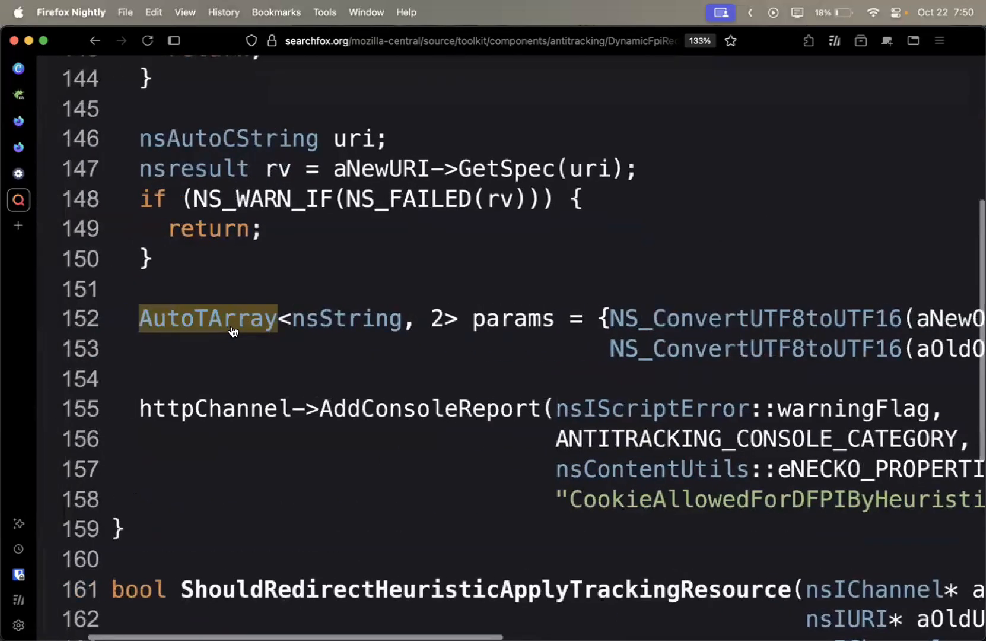
scroll(249, 323, down, 3)
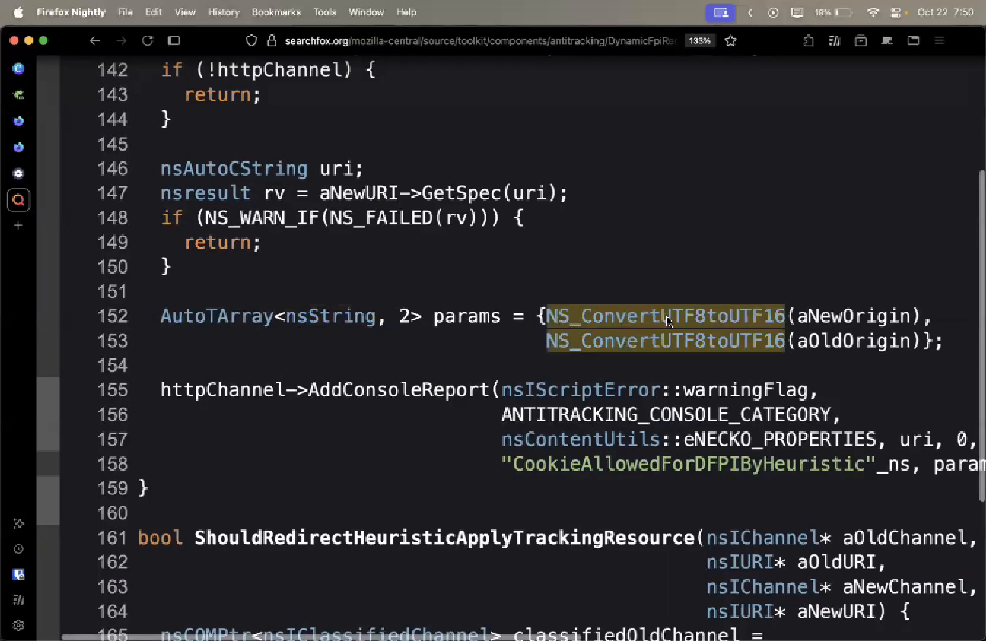
scroll(741, 310, down, 4)
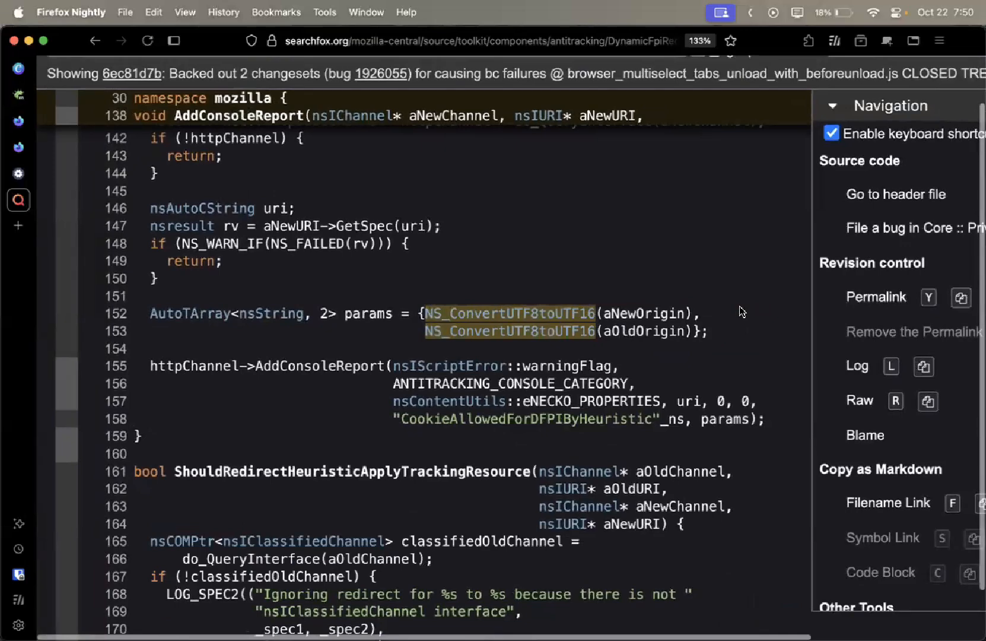
Highlight the AutoTArray params declaration in the AddConsoleReport function
scroll(740, 309, down, 3)
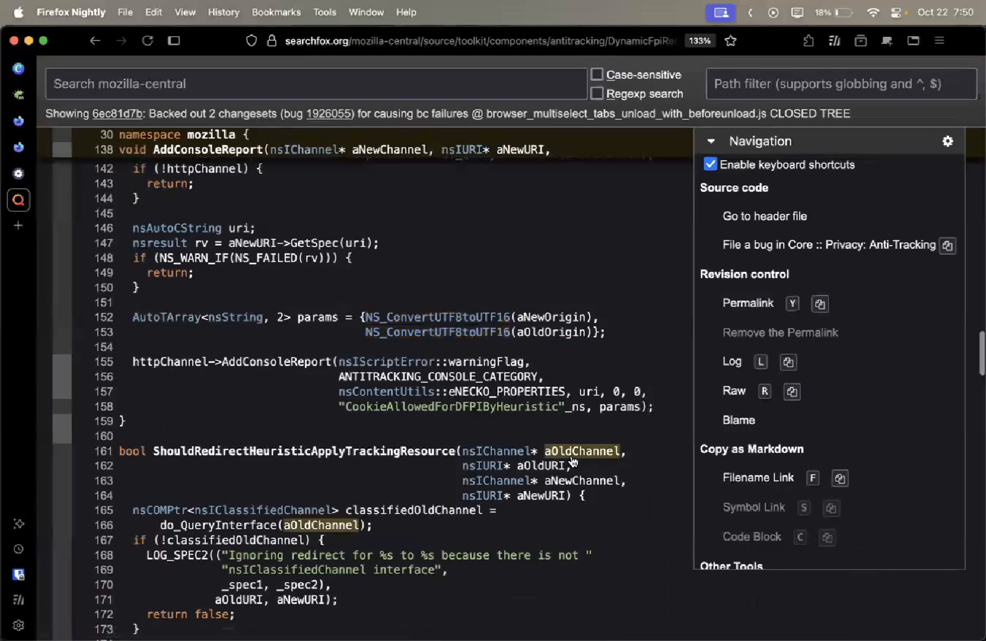
scroll(147, 329, up, 5)
drag(260, 337, 125, 308)
Switch to the Firefox Contributors' Quick Reference and run a quick search of the documentation for "autoTarray"
click(18, 147)
click(132, 193)
key(alt+BackSpace)
text(autoTarray)
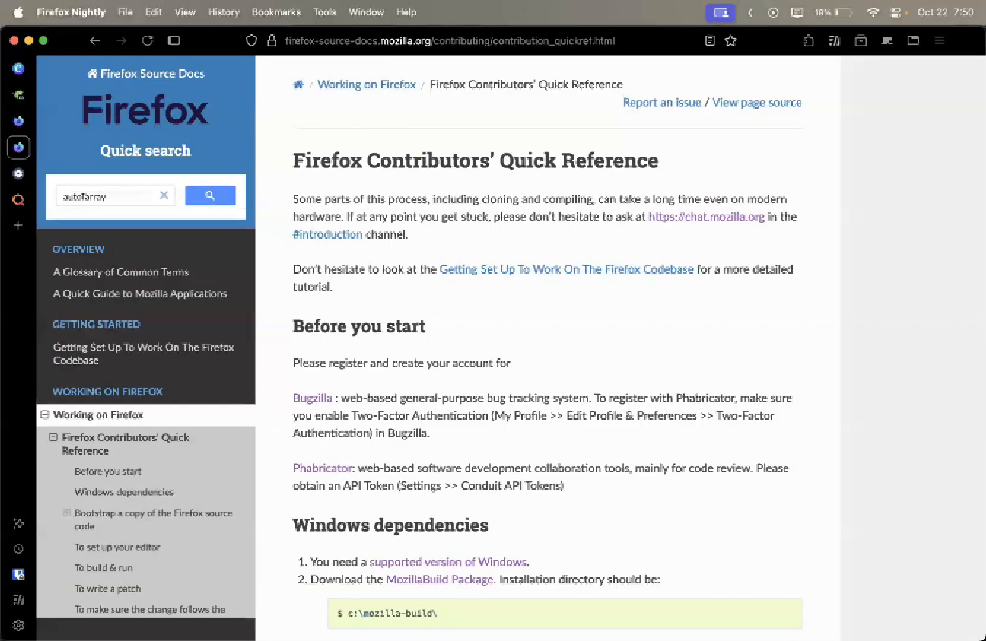
key(Return)
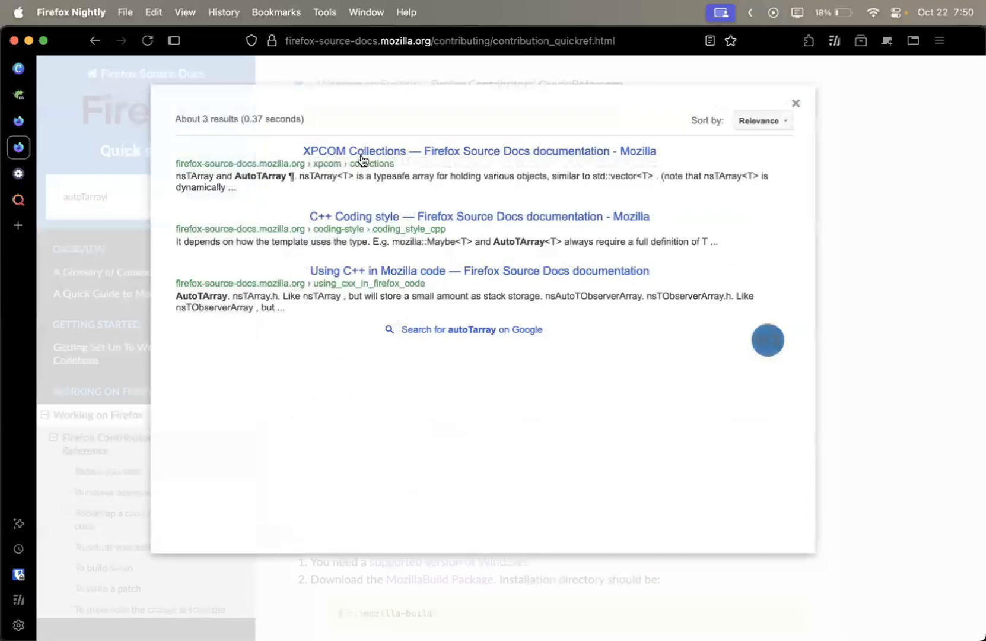
Open the "Using C++ in Mozilla code" result and examine the Data structures table, including the AutoTArray entry
click(358, 267)
scroll(445, 350, down, 15)
scroll(445, 350, down, 20)
scroll(445, 350, up, 5)
drag(365, 318, 292, 320)
drag(336, 287, 350, 234)
scroll(377, 331, up, 10)
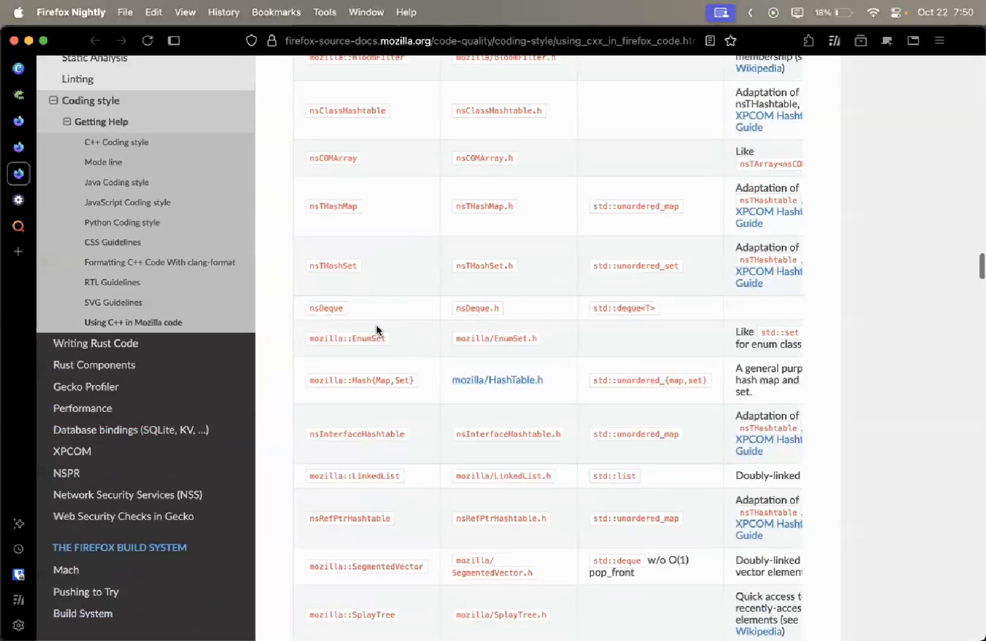
scroll(377, 331, up, 10)
scroll(607, 425, right, 3)
scroll(606, 421, left, 3)
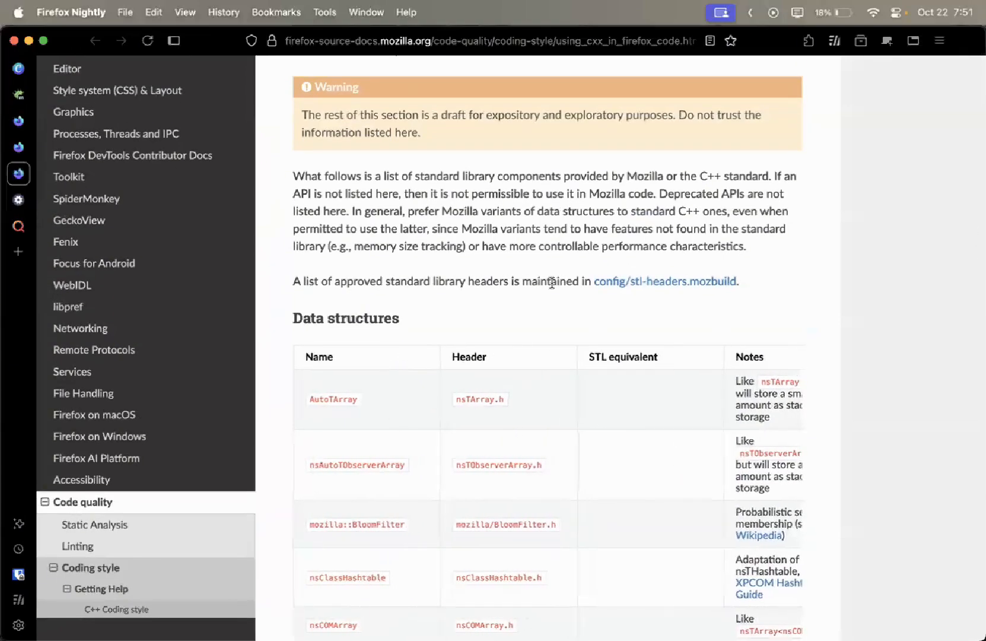
Look through the Concurrency and Miscellaneous tables of Mozilla types and their STL equivalents
scroll(552, 282, down, 20)
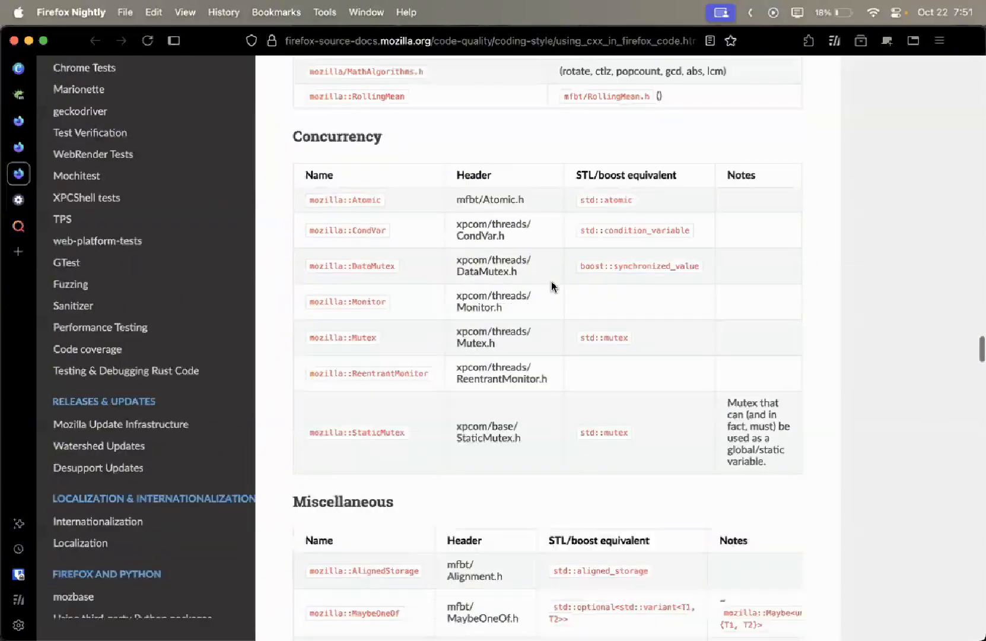
scroll(552, 287, up, 3)
scroll(552, 287, down, 15)
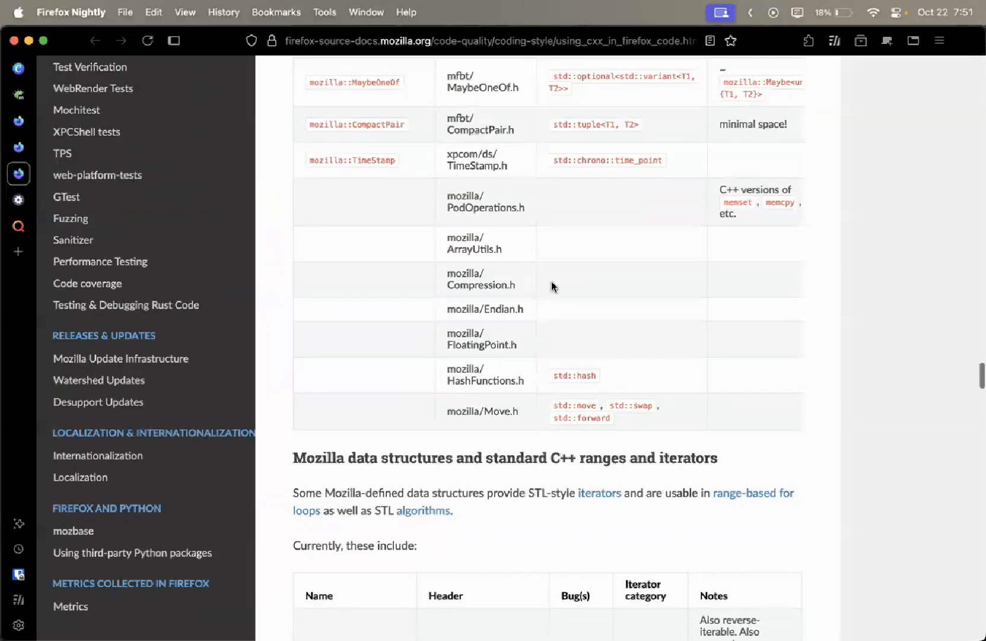
Return to DynamicFpiRedirectHeuristic.cpp in Searchfox, clear the text selection and review the AddConsoleReport function
click(18, 226)
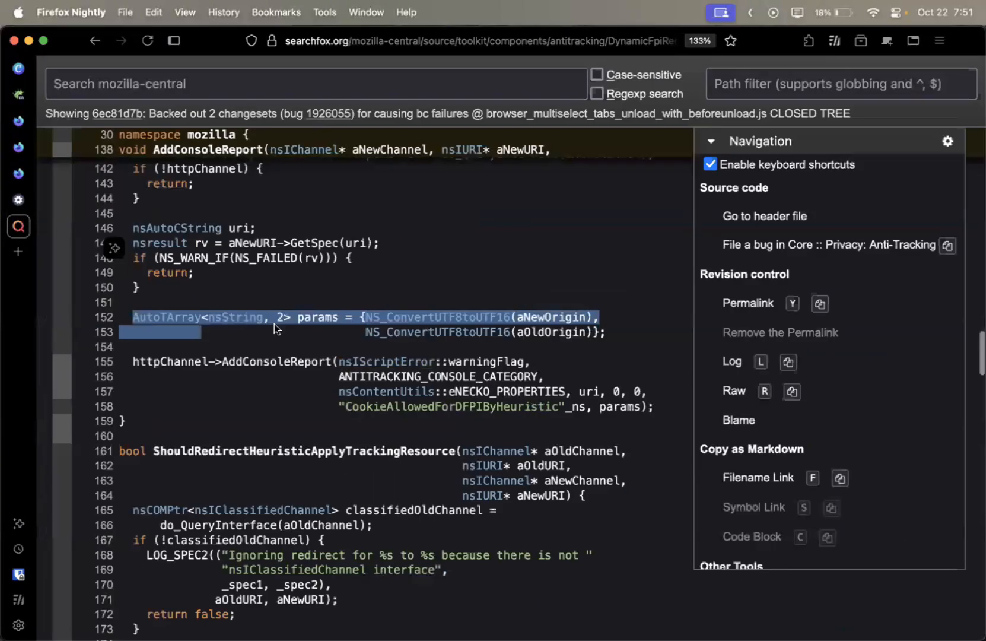
click(273, 326)
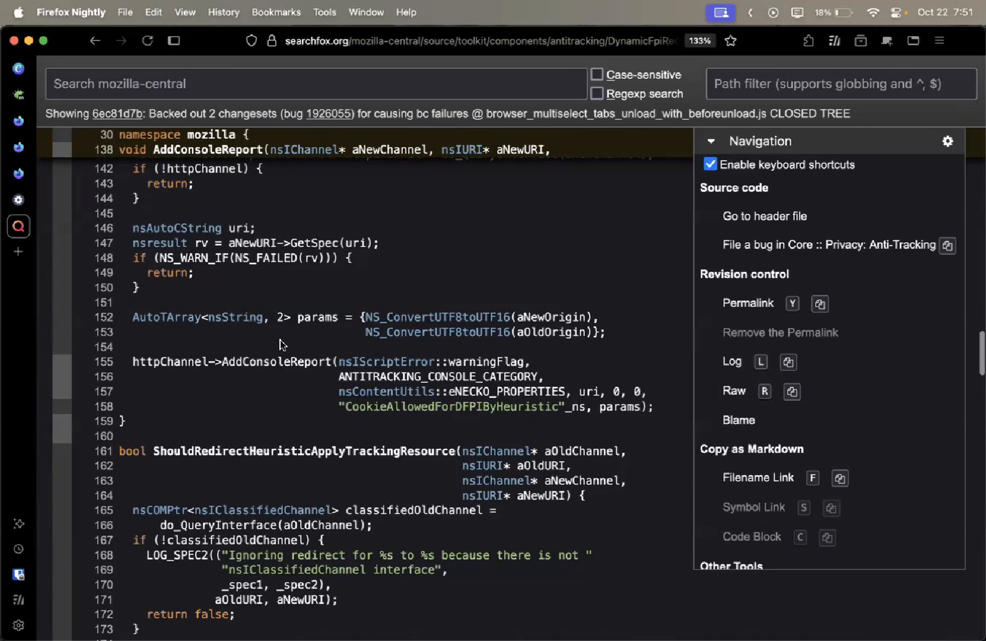
scroll(280, 344, up, 2)
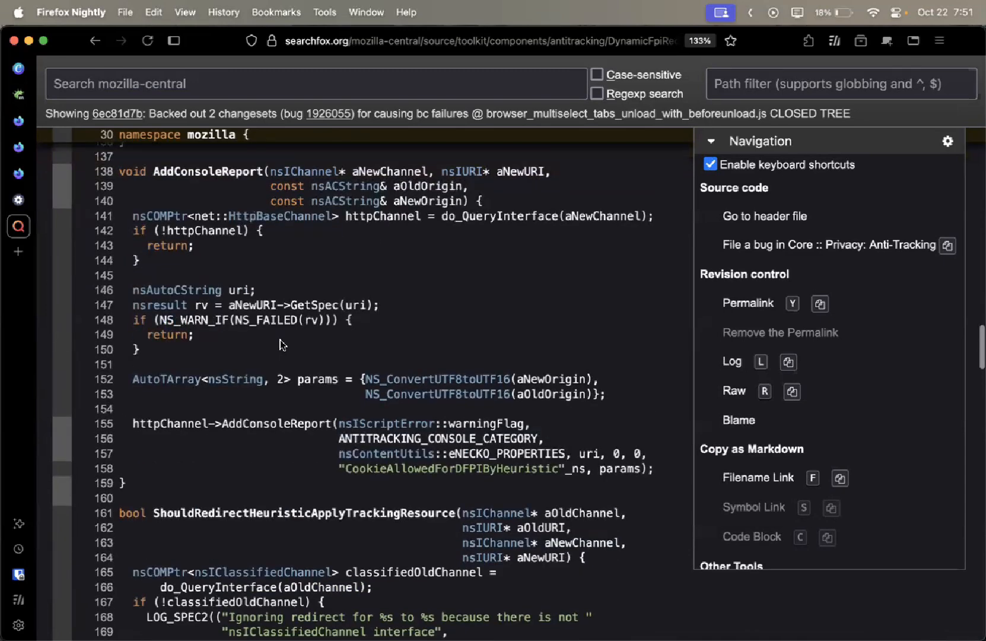
Examine the code of ShouldRedirectHeuristicApplyTrackingResource and DynamicFpiRedirectHeuristic, including the cookieJarSettings and principal checks
scroll(280, 345, down, 5)
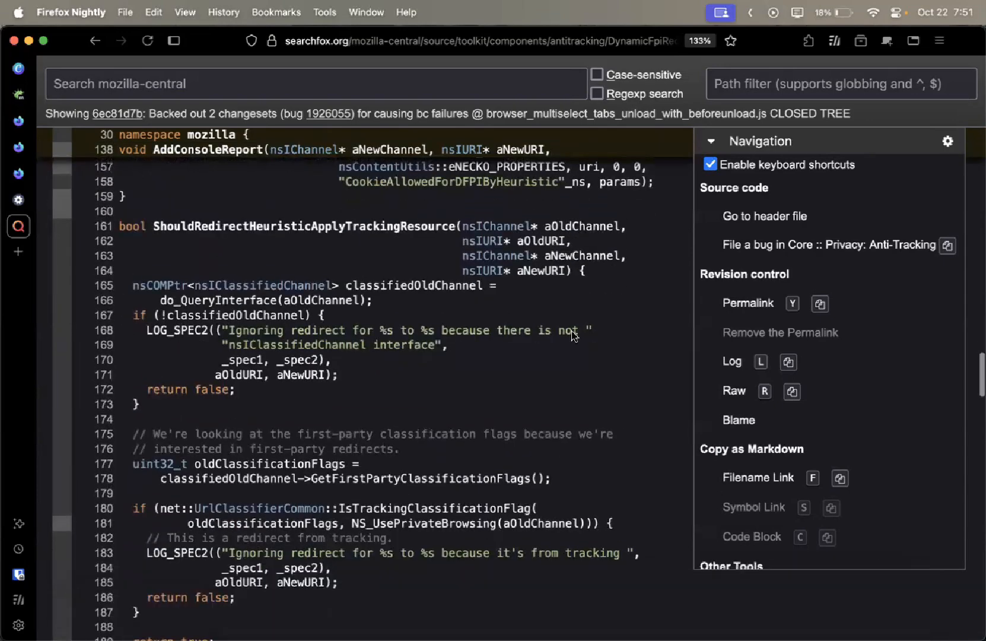
scroll(122, 323, down, 2)
scroll(236, 306, down, 5)
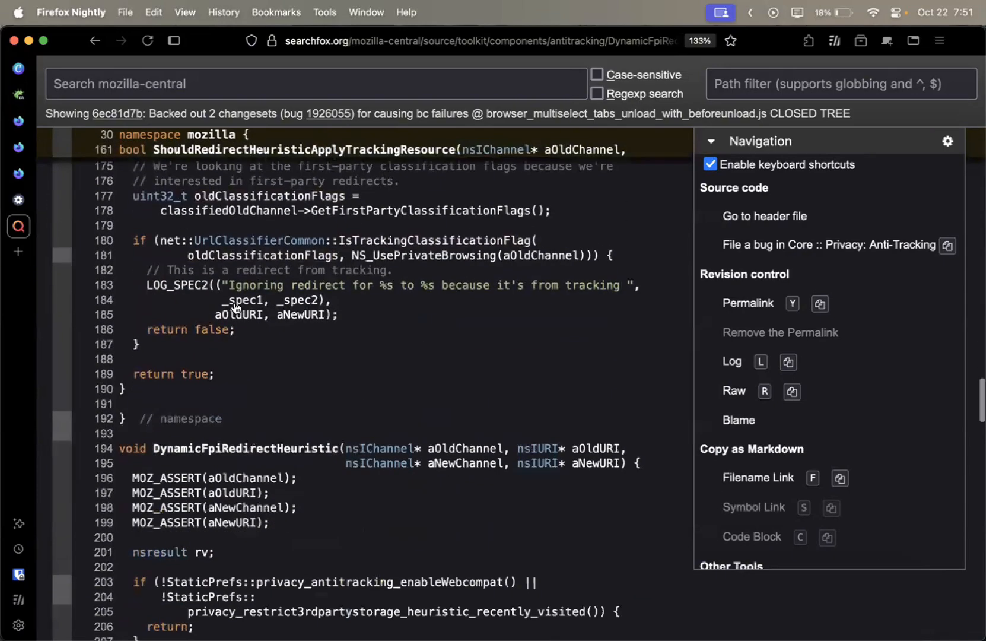
scroll(236, 307, down, 7)
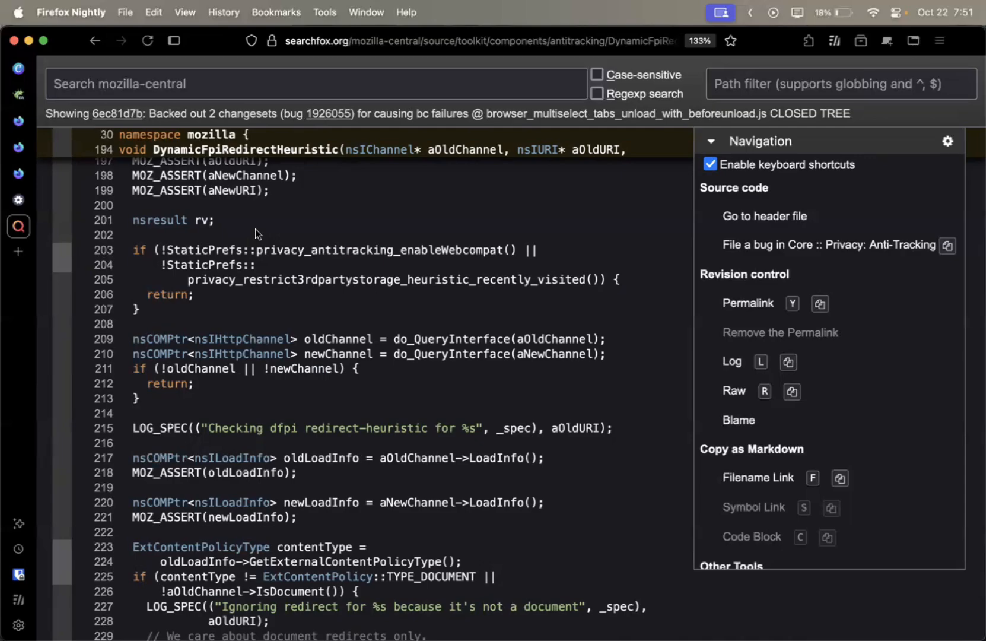
scroll(202, 279, down, 5)
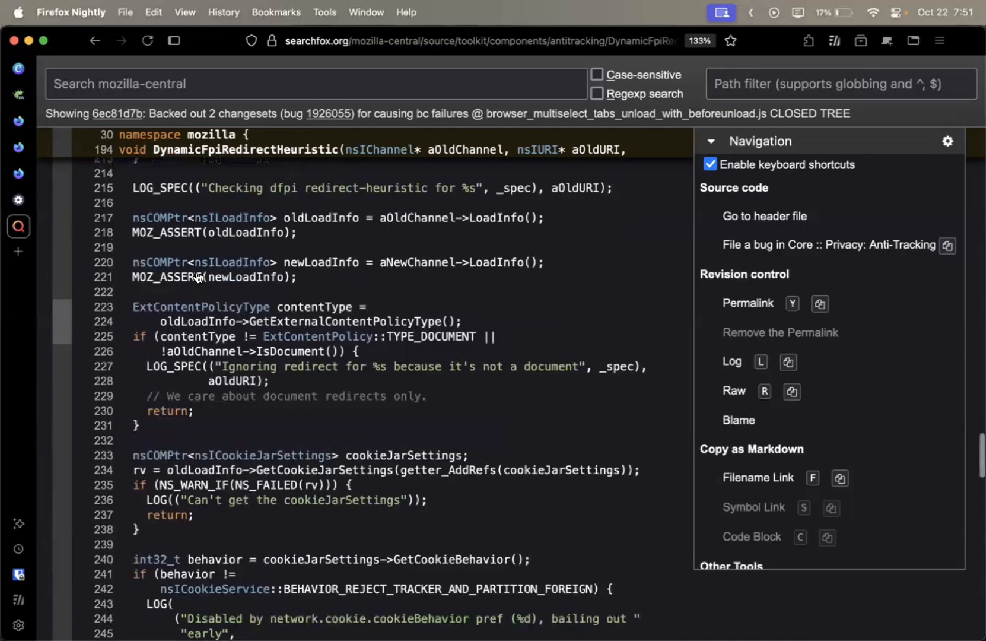
scroll(415, 456, down, 5)
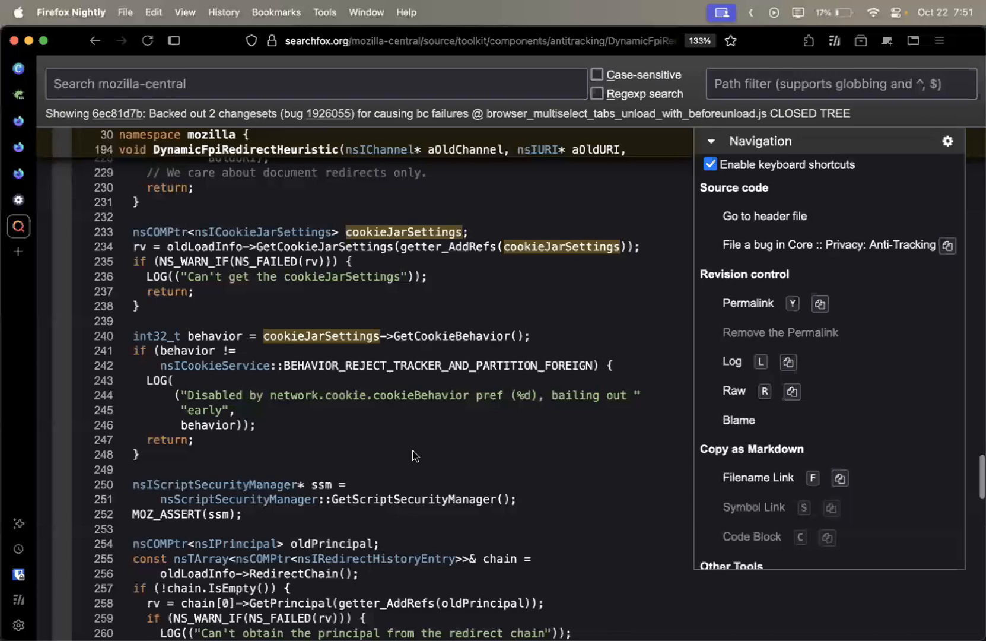
scroll(237, 415, down, 10)
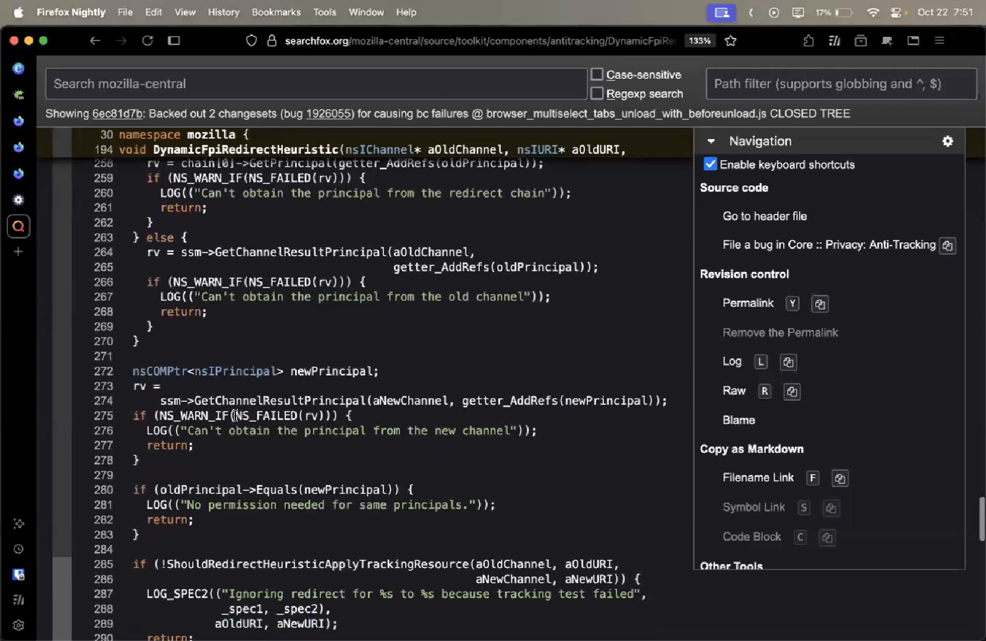